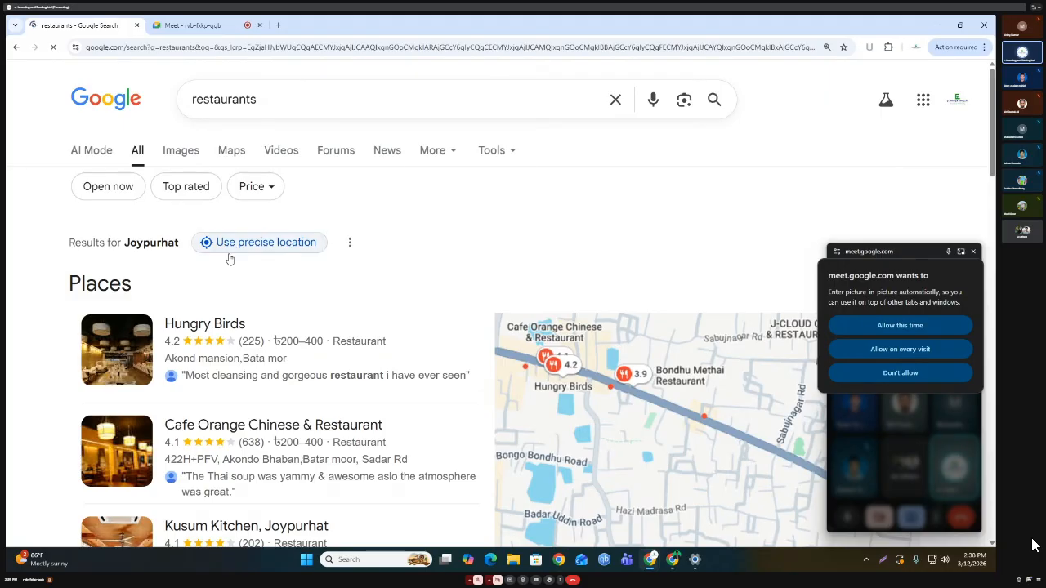
Open the full list of places for the restaurants search.
scroll(227, 256, "down", 2)
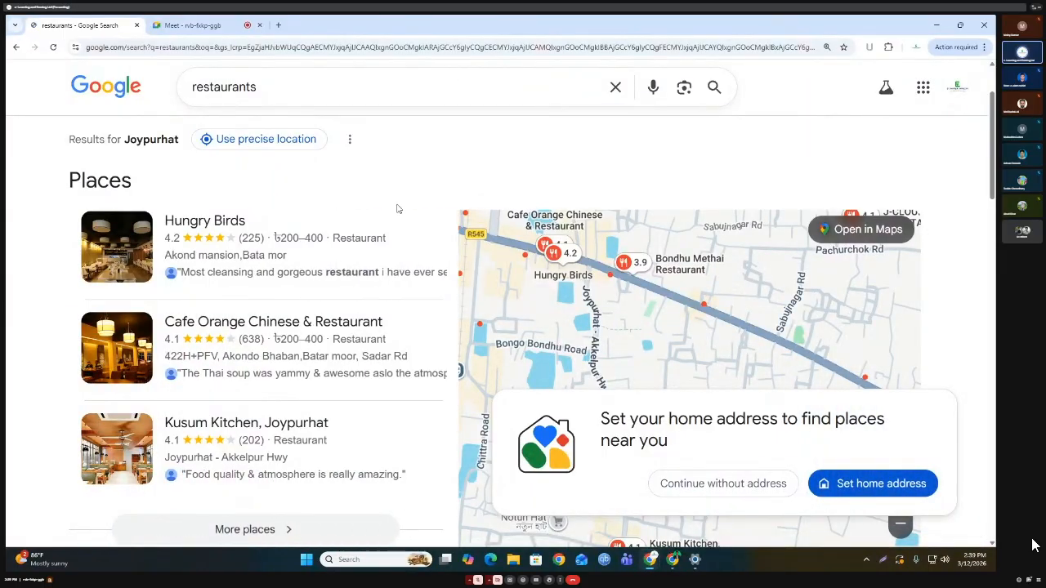
scroll(235, 327, "down", 3)
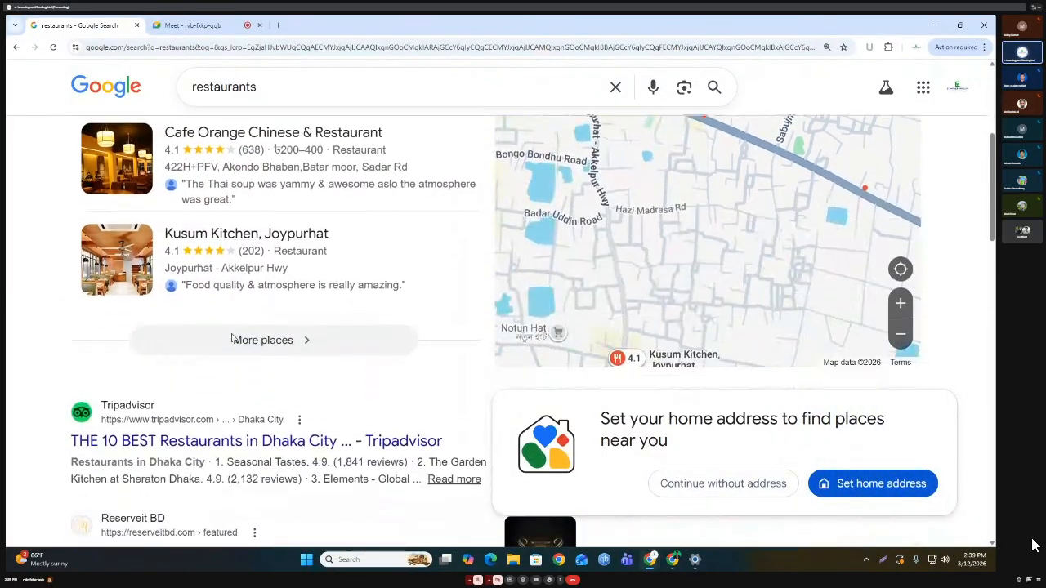
left_click(275, 329)
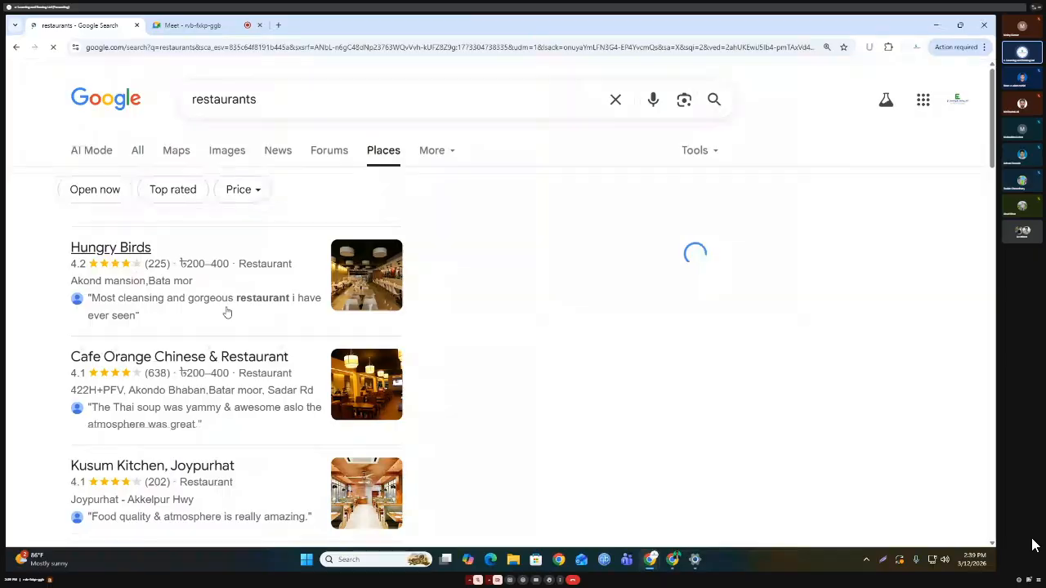
Examine the restaurant listings, including their ratings, reviews and locations on the map.
scroll(222, 333, "down", 3)
scroll(222, 342, "down", 2)
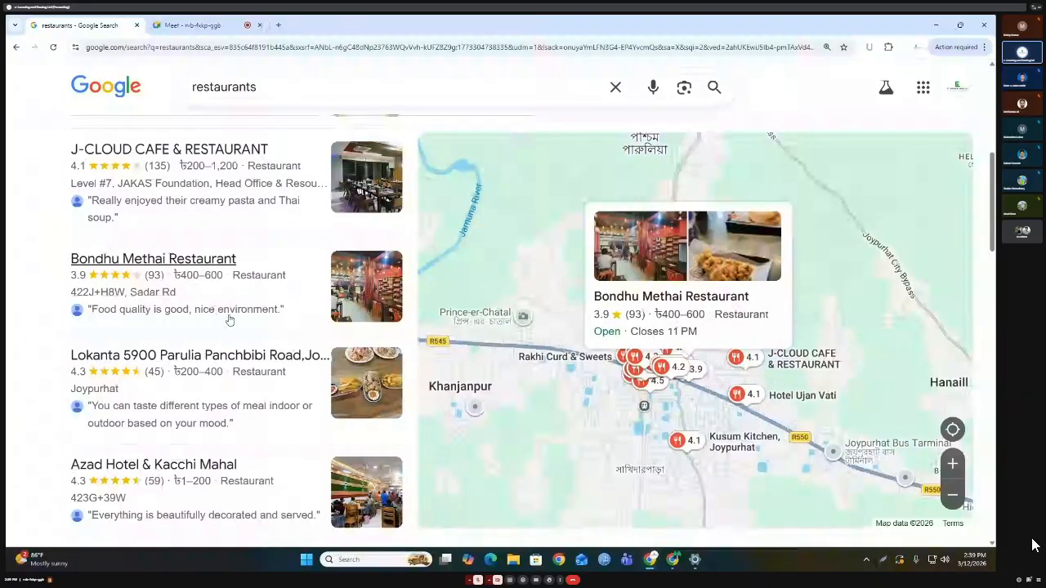
scroll(222, 313, "up", 5)
mouse_move(216, 309)
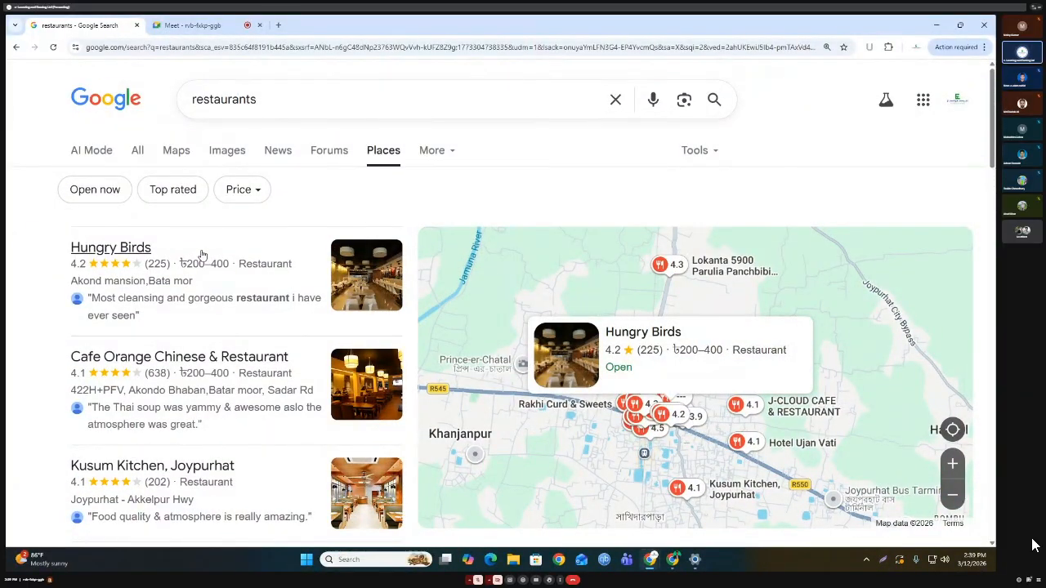
scroll(169, 343, "down", 1)
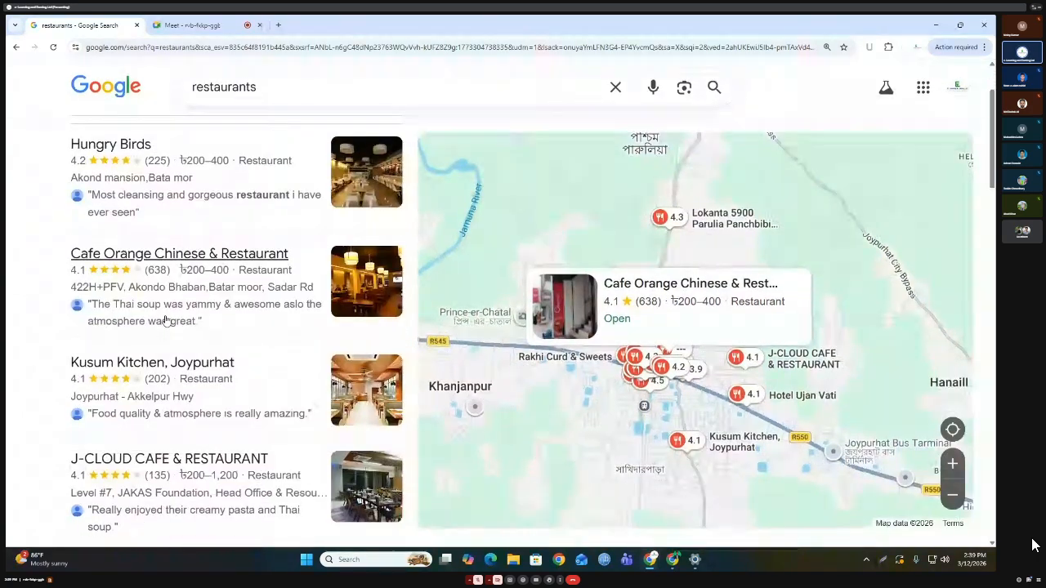
scroll(166, 322, "up", 1)
mouse_move(135, 324)
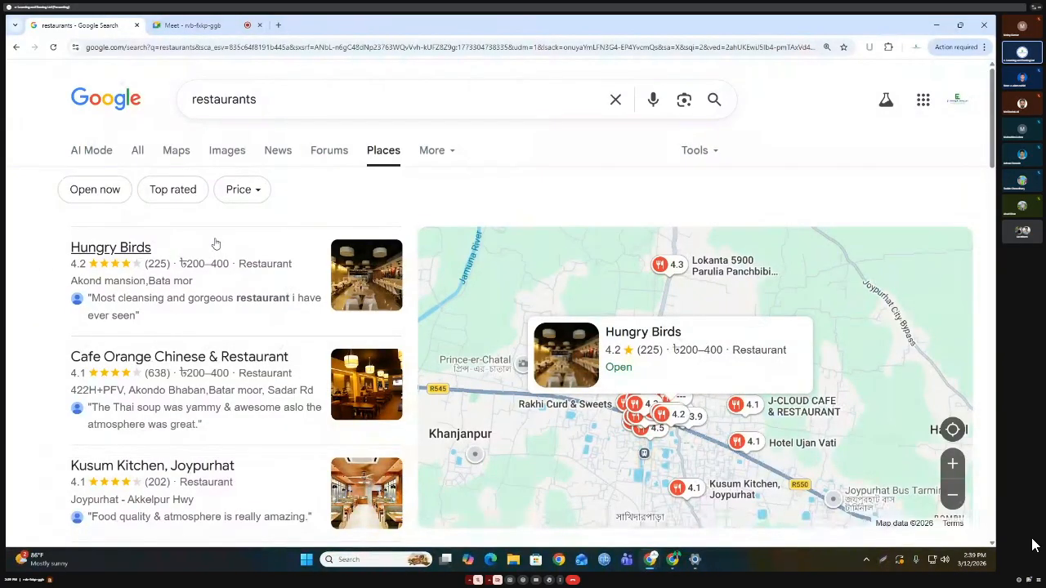
mouse_move(163, 367)
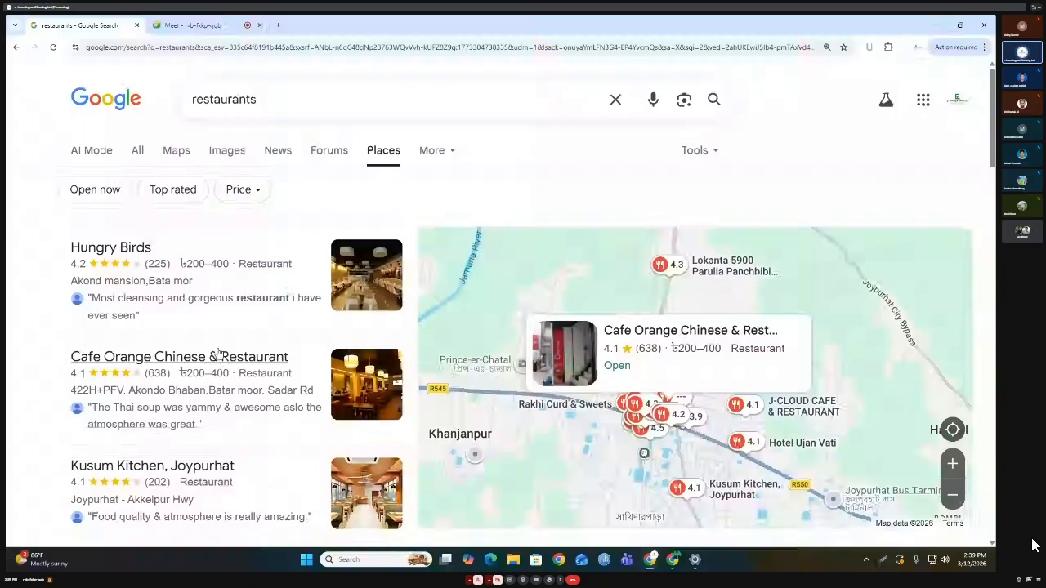
scroll(671, 421, "up", 2)
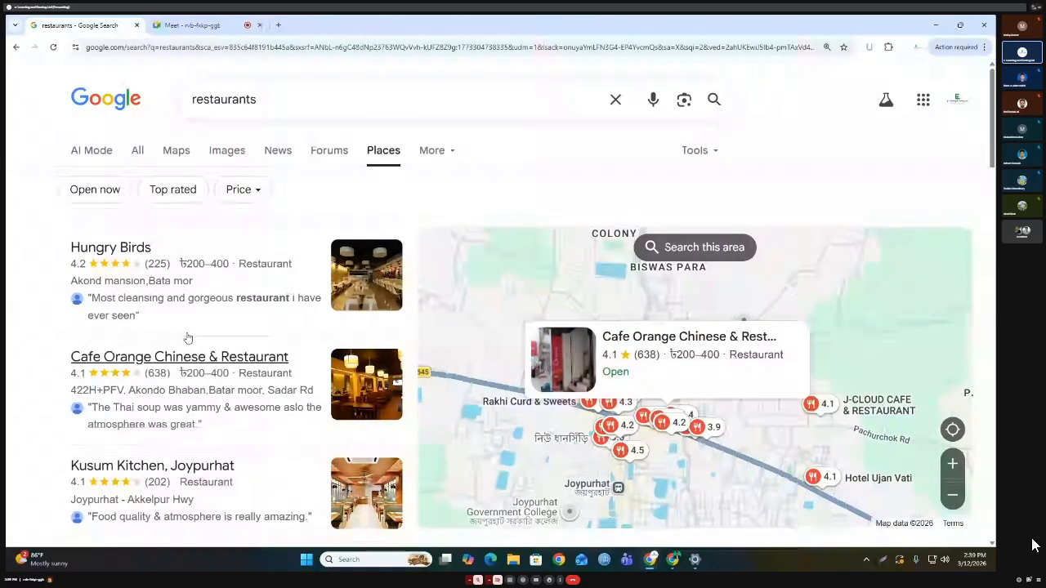
scroll(190, 331, "down", 1)
scroll(191, 327, "down", 3)
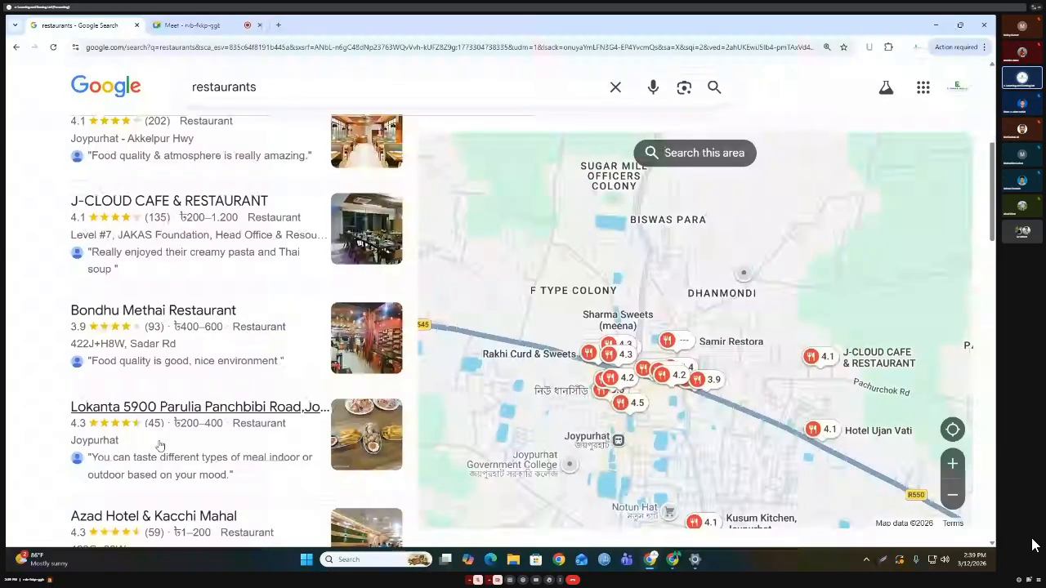
scroll(159, 445, "down", 2)
scroll(245, 280, "up", 6)
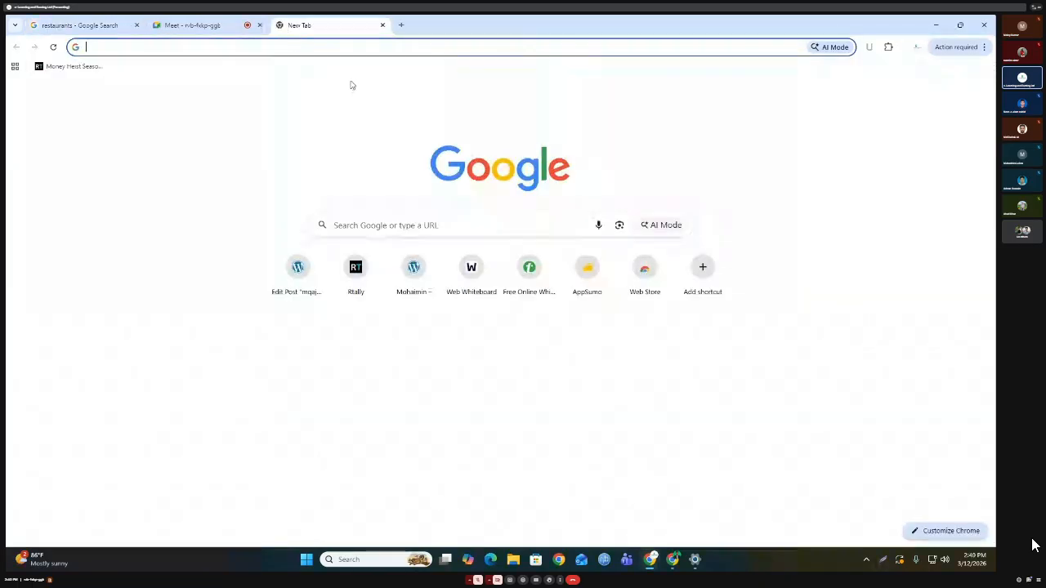
Search Google for "white board online" in a new browser tab.
left_click(278, 25)
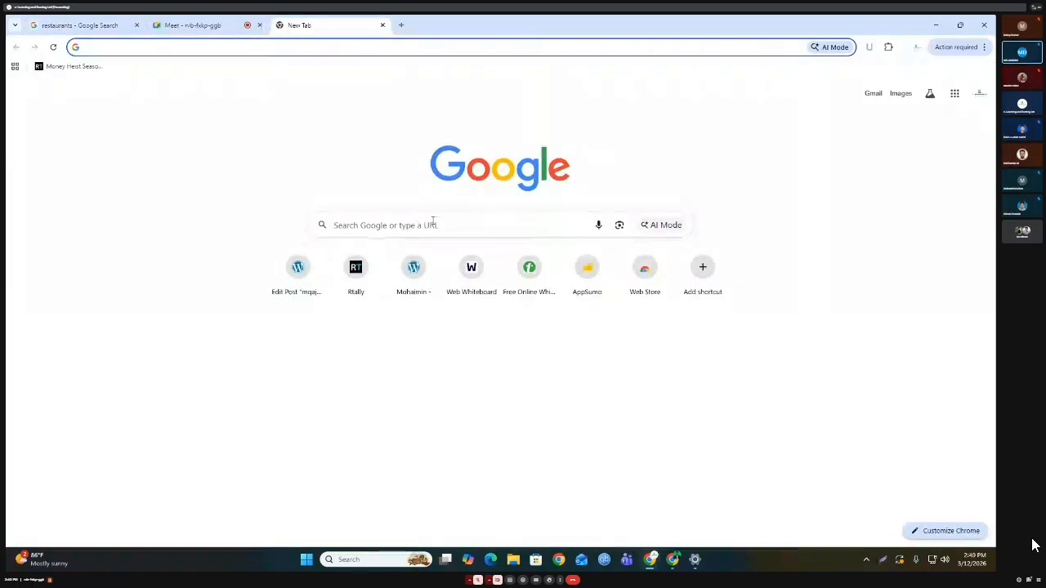
left_click(382, 221)
type("wi")
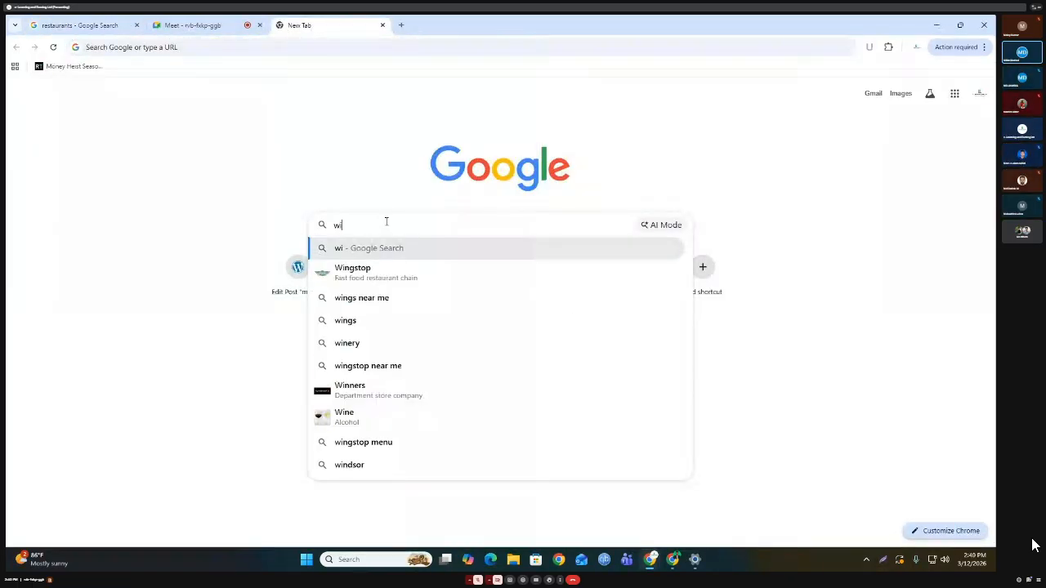
key("BackSpace")
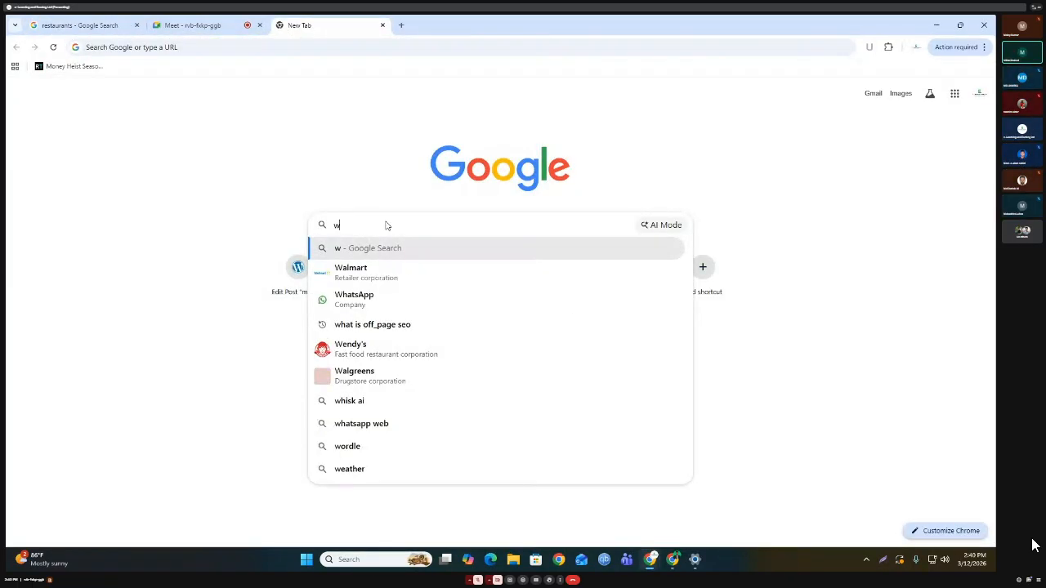
type("hite")
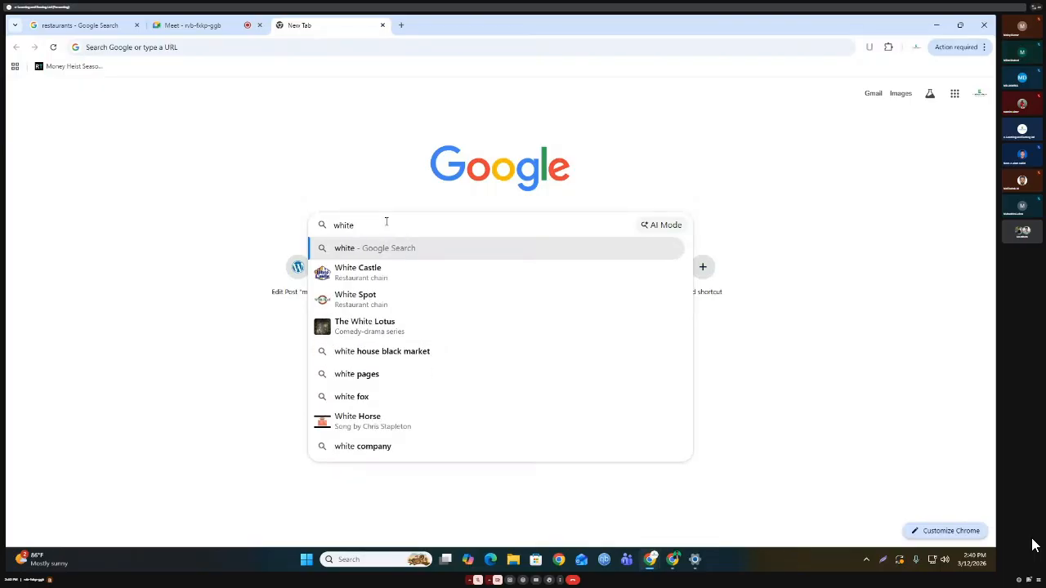
type(" boa")
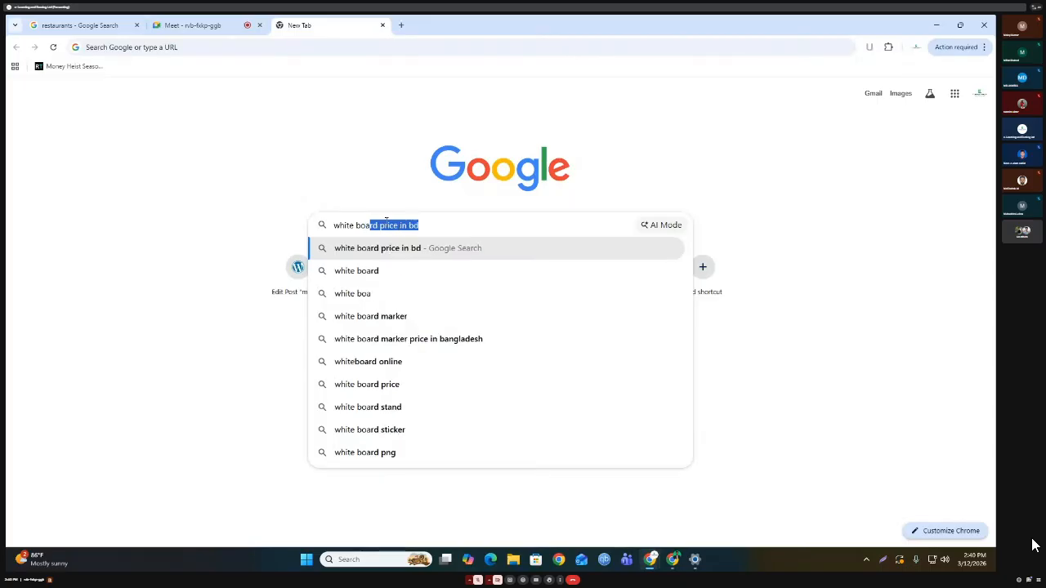
type("rd online")
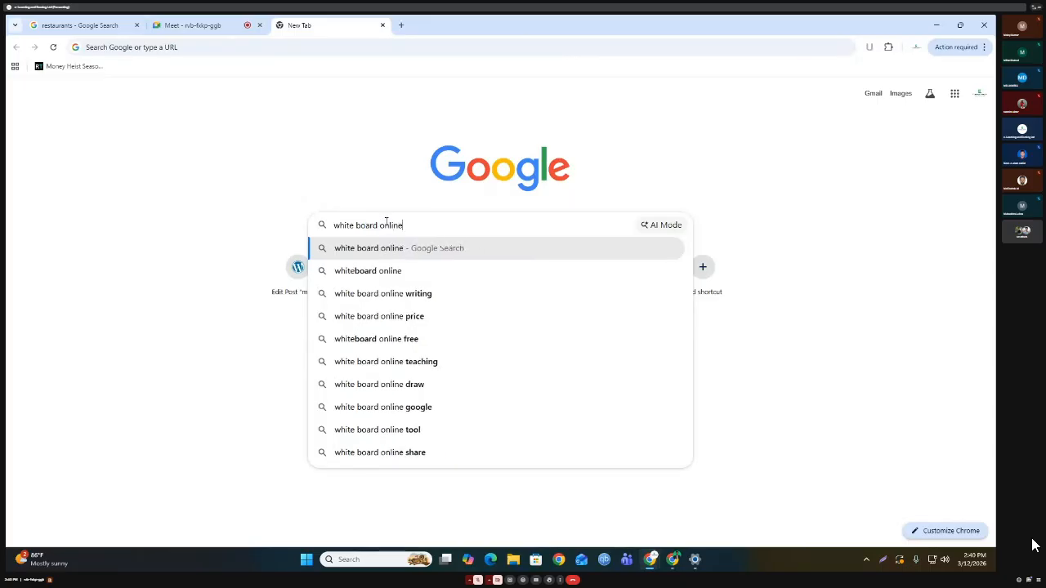
key("Return")
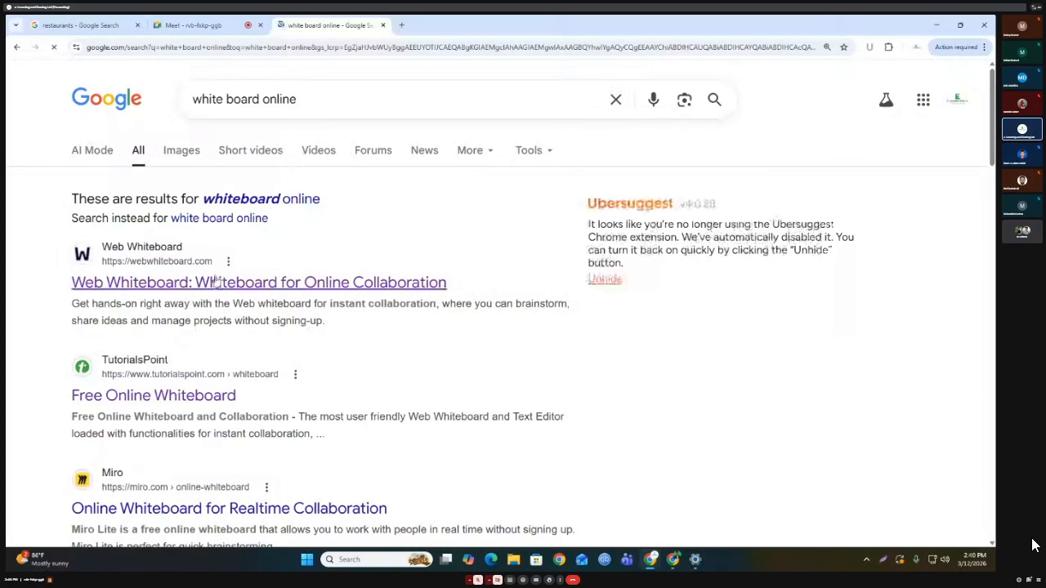
Open TutorialsPoint's Free Online Whiteboard from the search results.
left_click(222, 285)
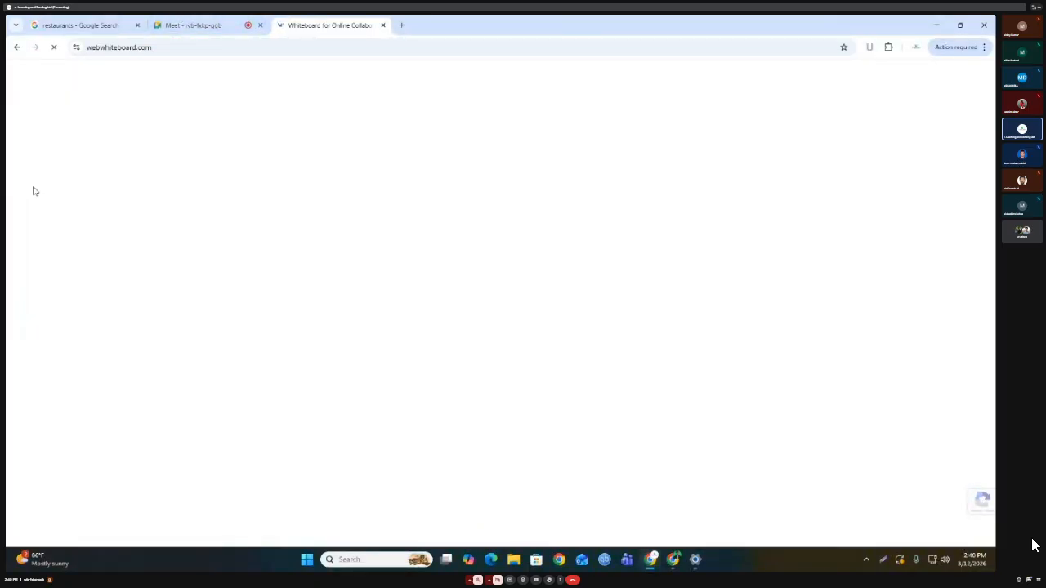
left_click(15, 48)
left_click(165, 400)
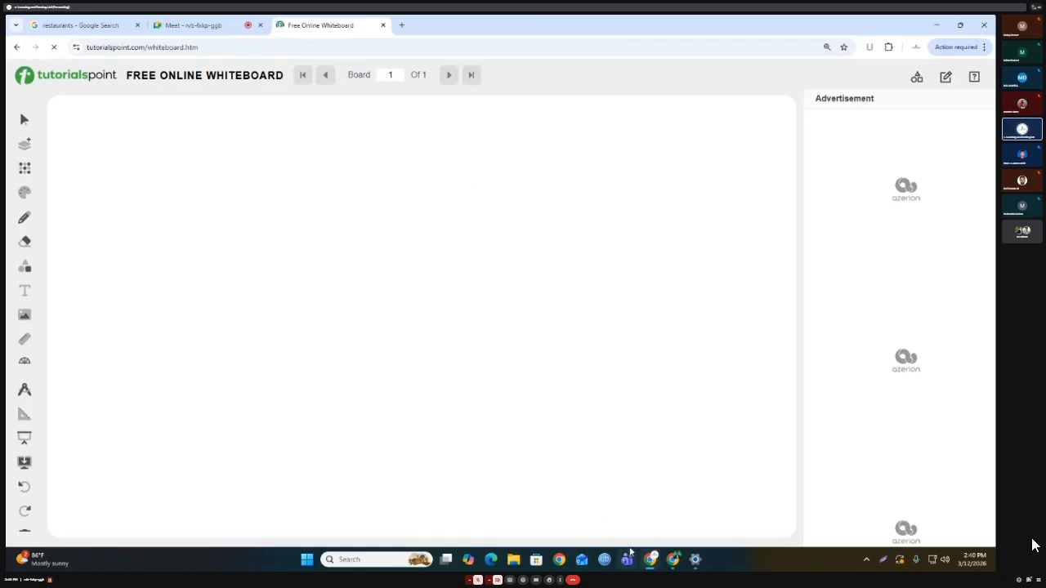
Switch to the untitled Google Docs notes on local SEO in the other browser window and enlarge the page to 175%.
left_click(675, 560)
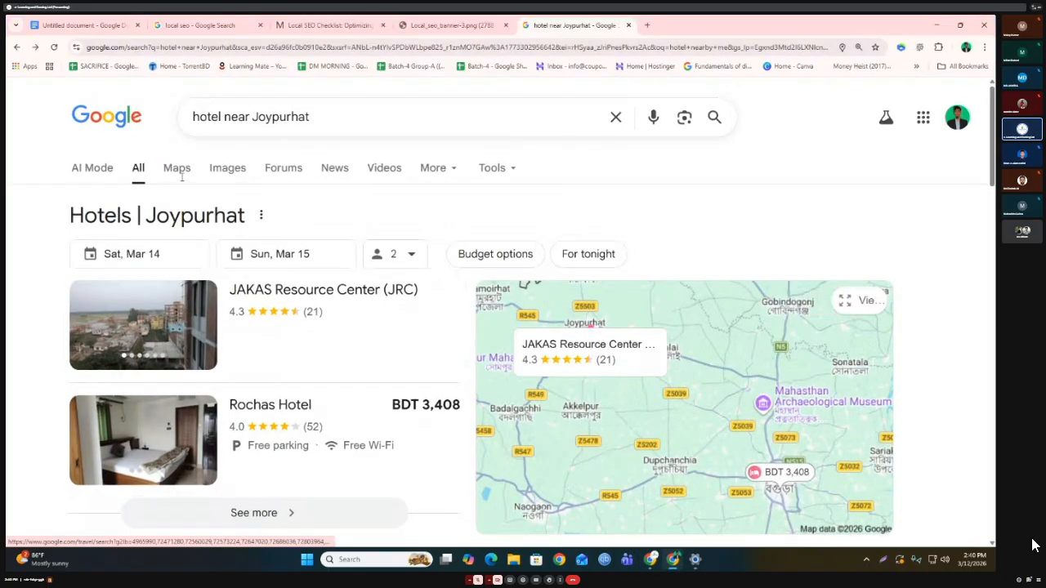
left_click(86, 25)
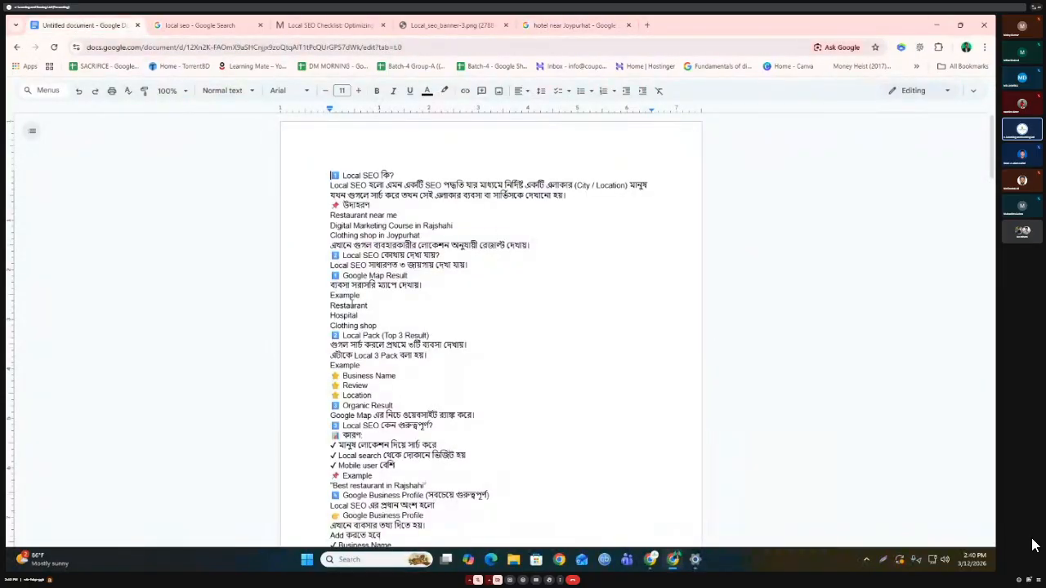
key("ctrl+plus")
key("ctrl+plus")
key("ctrl+plus")
key("ctrl+plus")
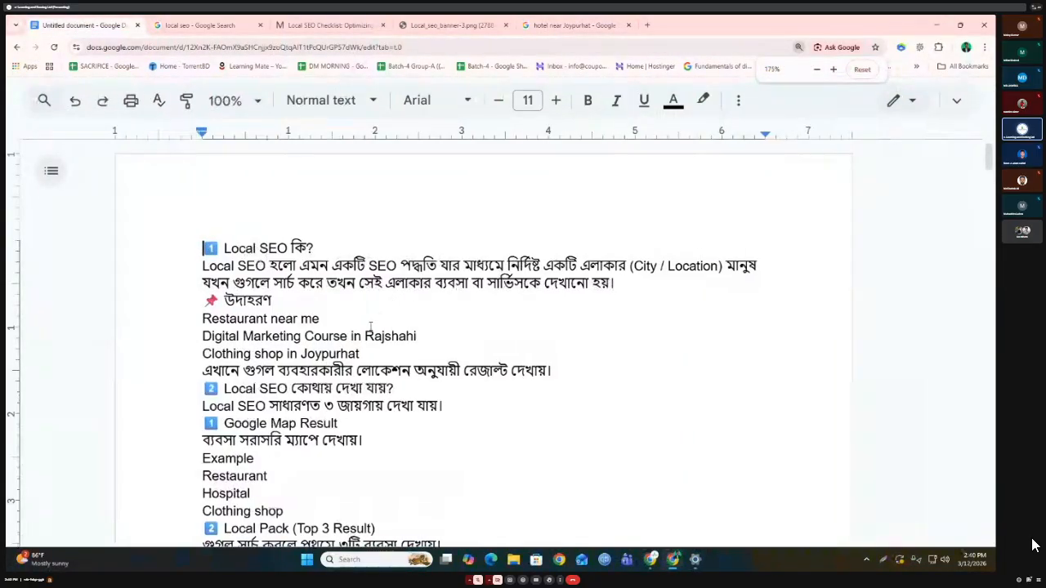
Bold the first heading, "Local SEO কি?", and highlight the two-line definition beneath it.
left_click_drag(327, 243, 253, 239)
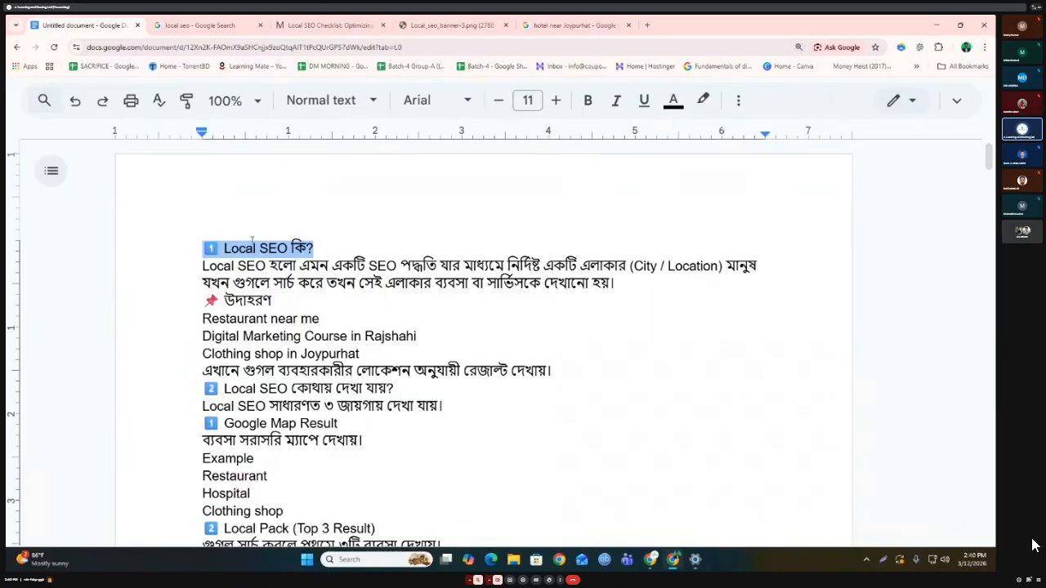
left_click(588, 100)
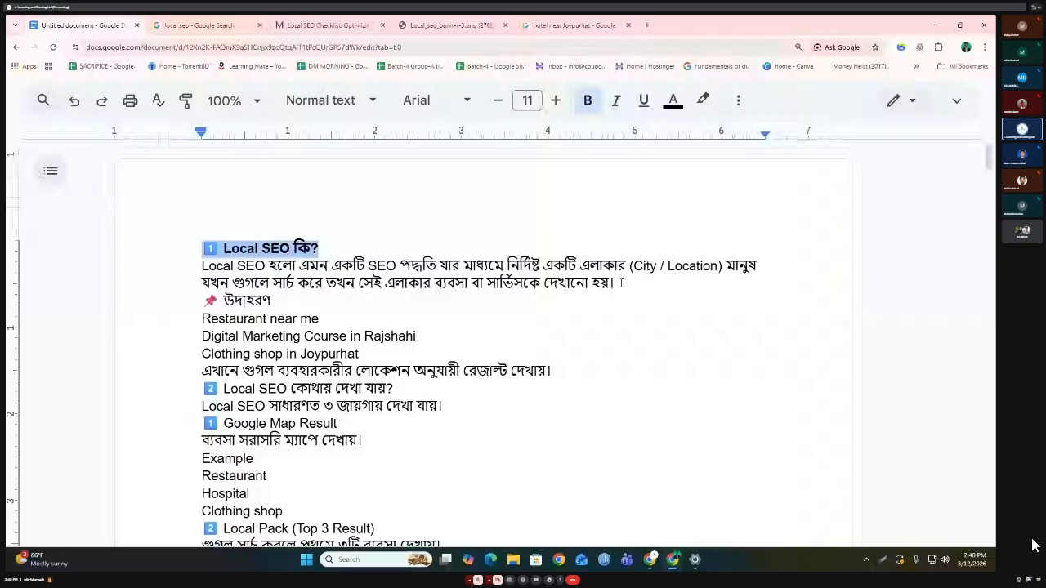
left_click_drag(619, 283, 201, 265)
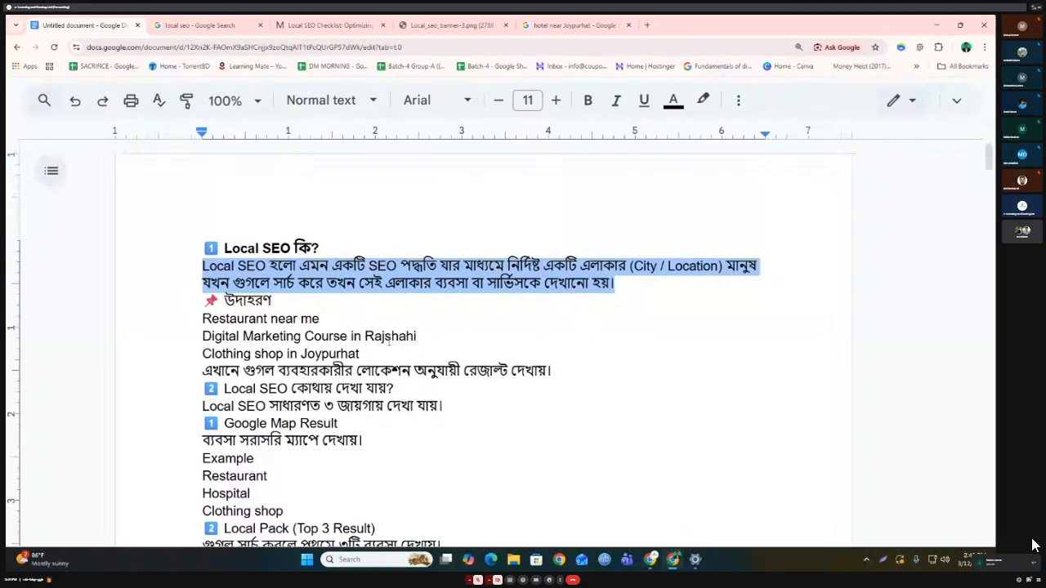
Search Google in a new tab for "seo expert" using the past suggestion with the consultant's name and Rajshahi.
left_click(647, 24)
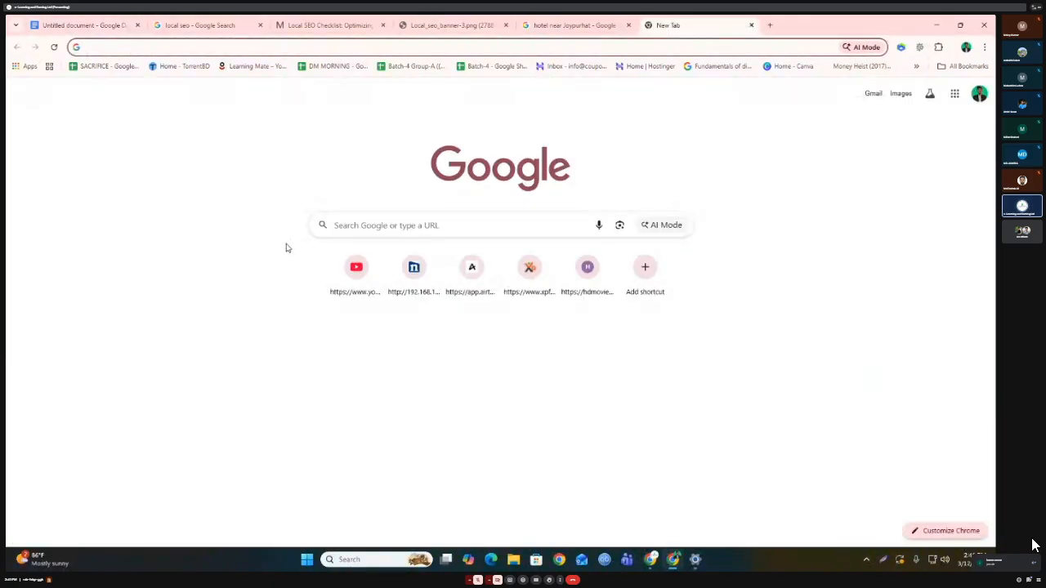
left_click(348, 224)
type("s")
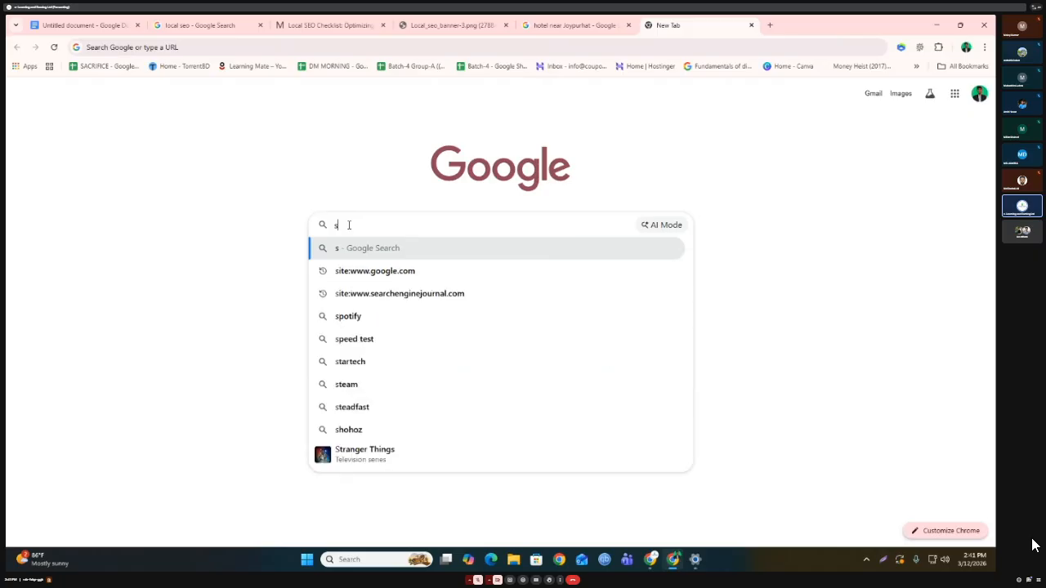
type("eo e")
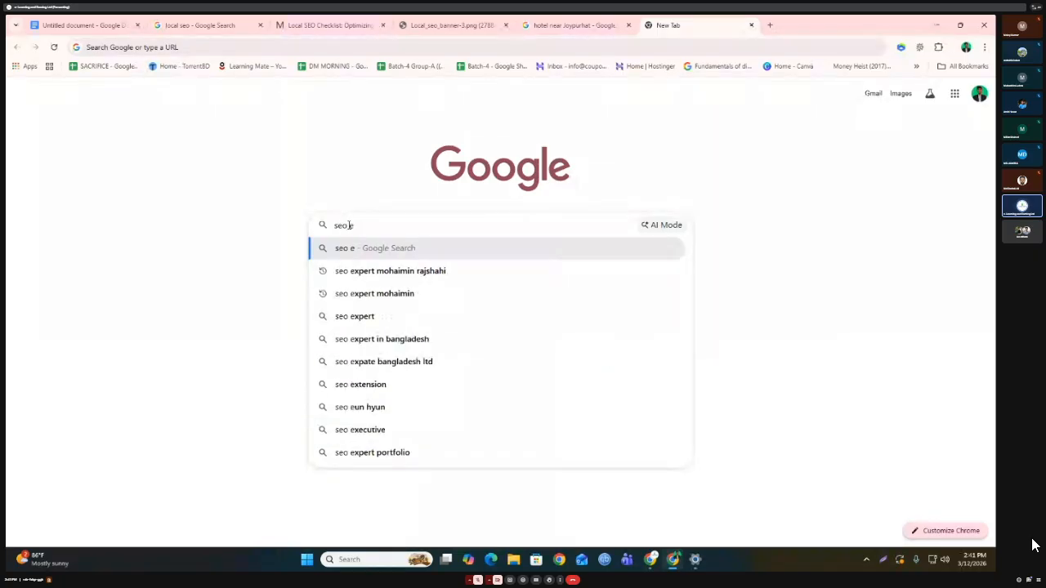
type("xpert")
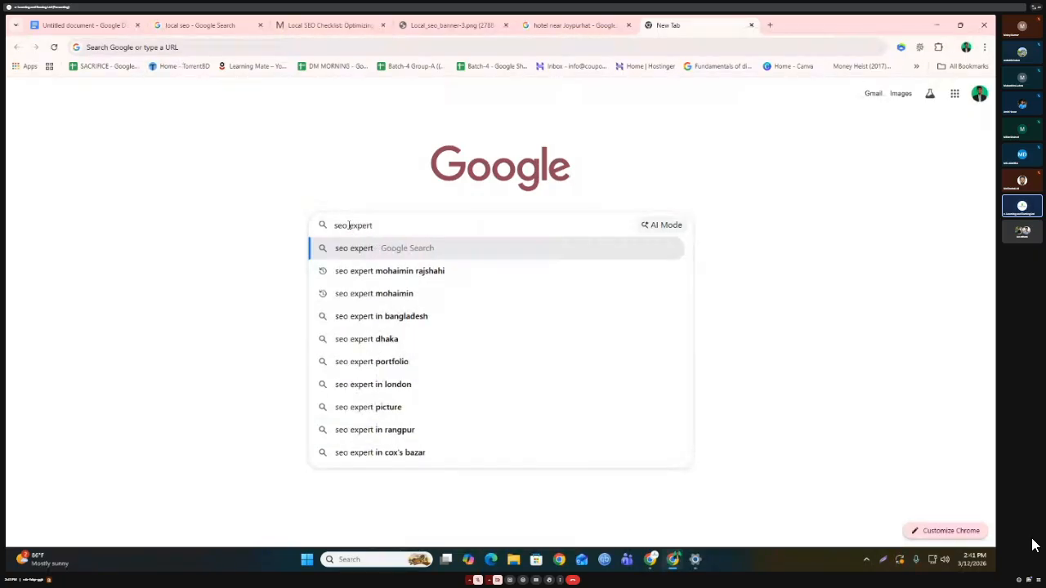
left_click(404, 270)
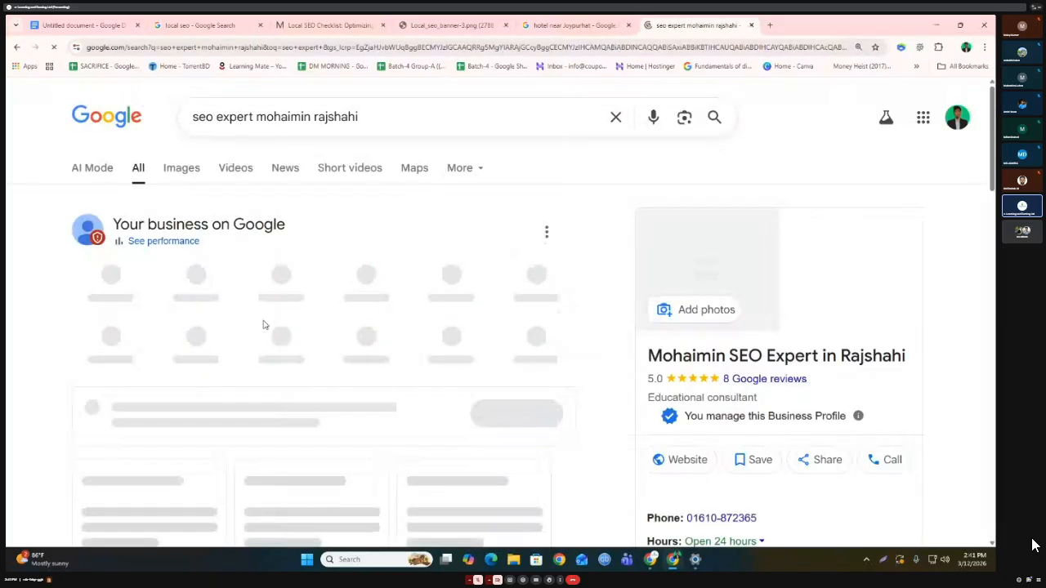
Review the Google business profile in the results and copy its full business title.
scroll(485, 273, "down", 1)
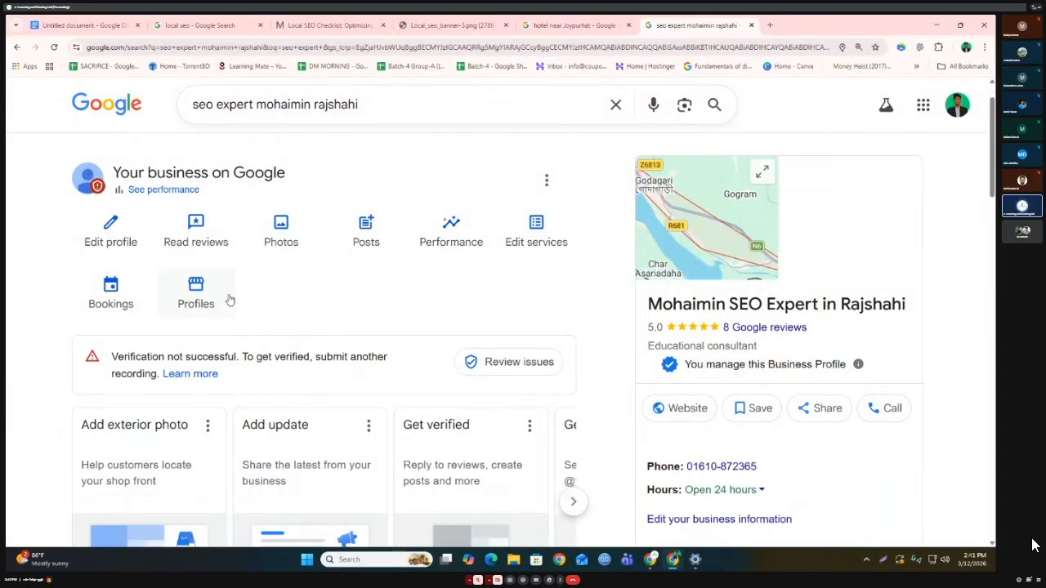
scroll(231, 301, "down", 2)
scroll(234, 263, "up", 3)
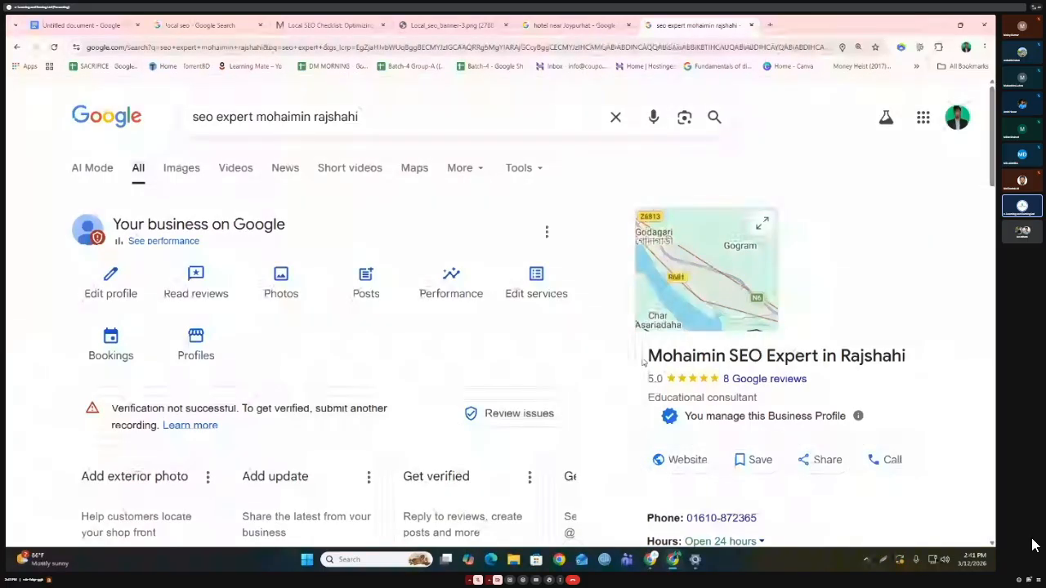
left_click_drag(642, 362, 918, 349)
key("ctrl+c")
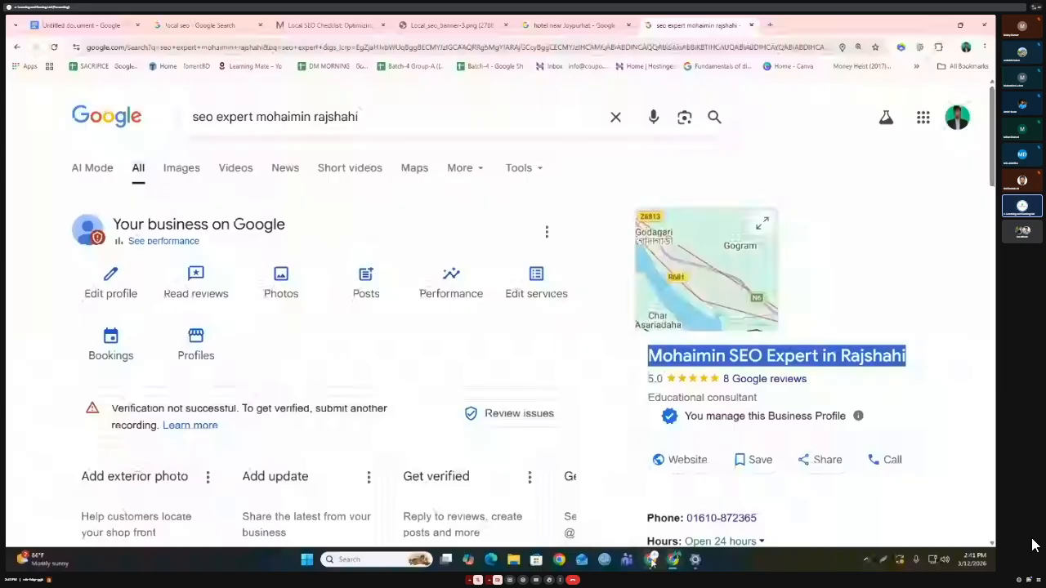
Switch to the other browser window and search Google for the copied business title in a new tab.
mouse_move(650, 560)
left_click(538, 498)
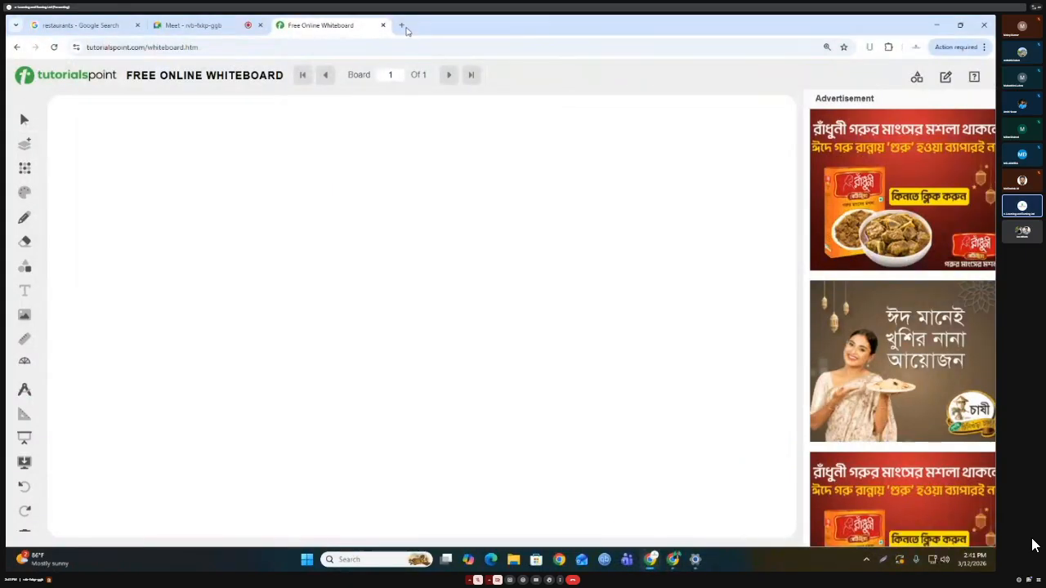
left_click(402, 26)
key("ctrl+v")
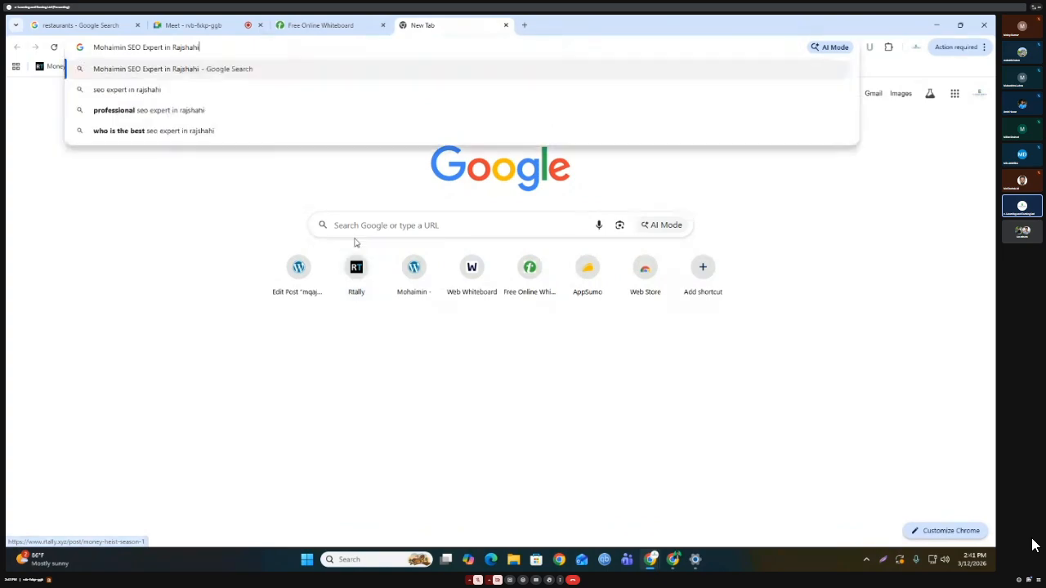
key("Return")
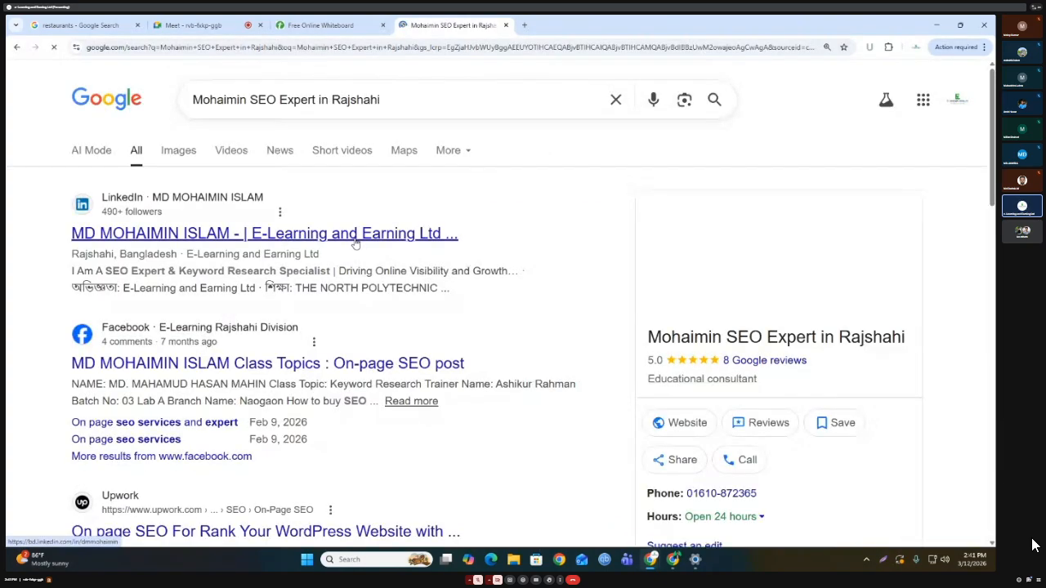
Review the web results and business profile for the business title, and return to the restaurants place results.
scroll(144, 328, "down", 1)
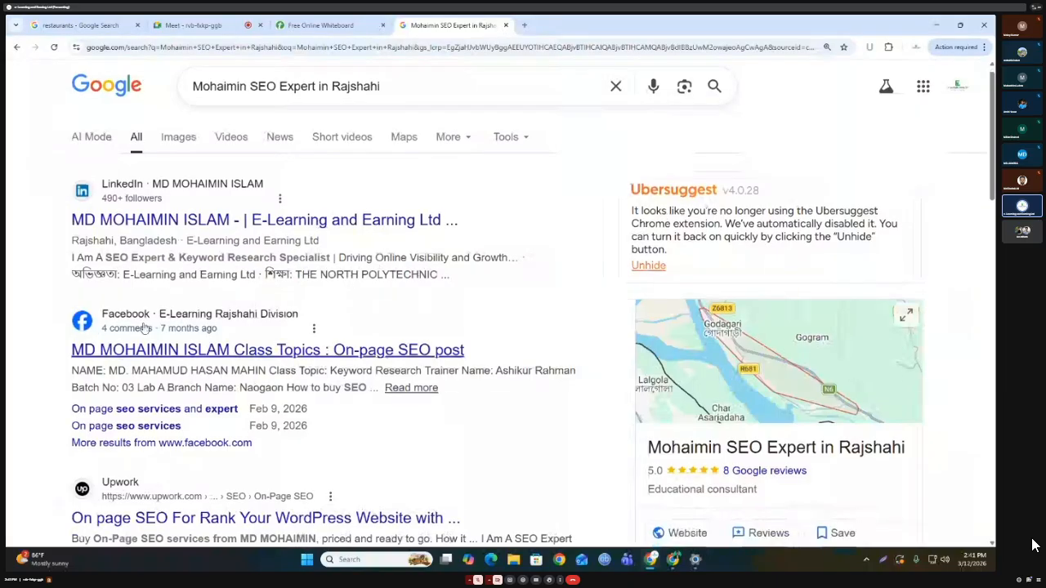
scroll(144, 327, "down", 3)
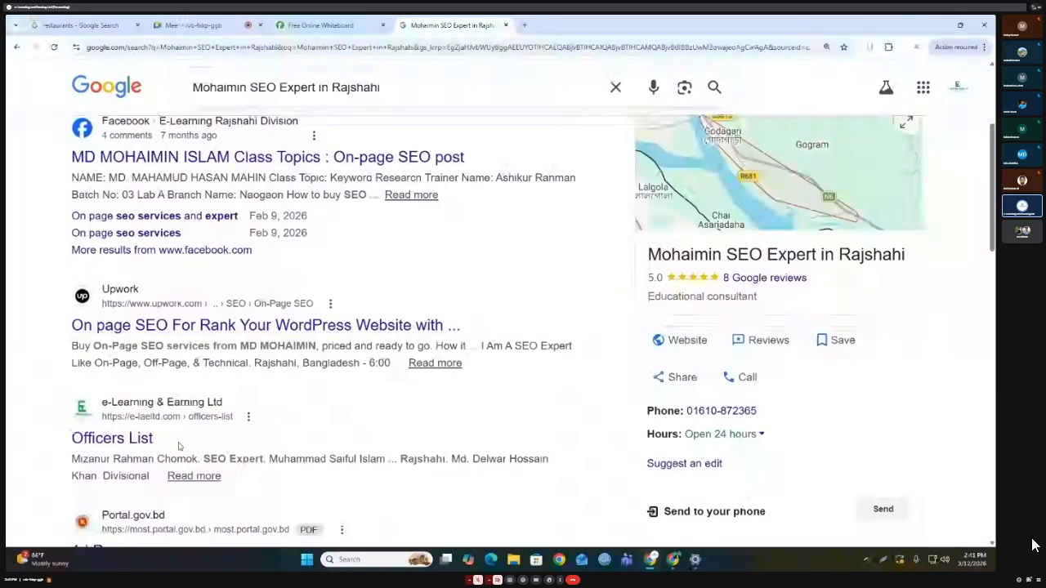
scroll(179, 446, "down", 2)
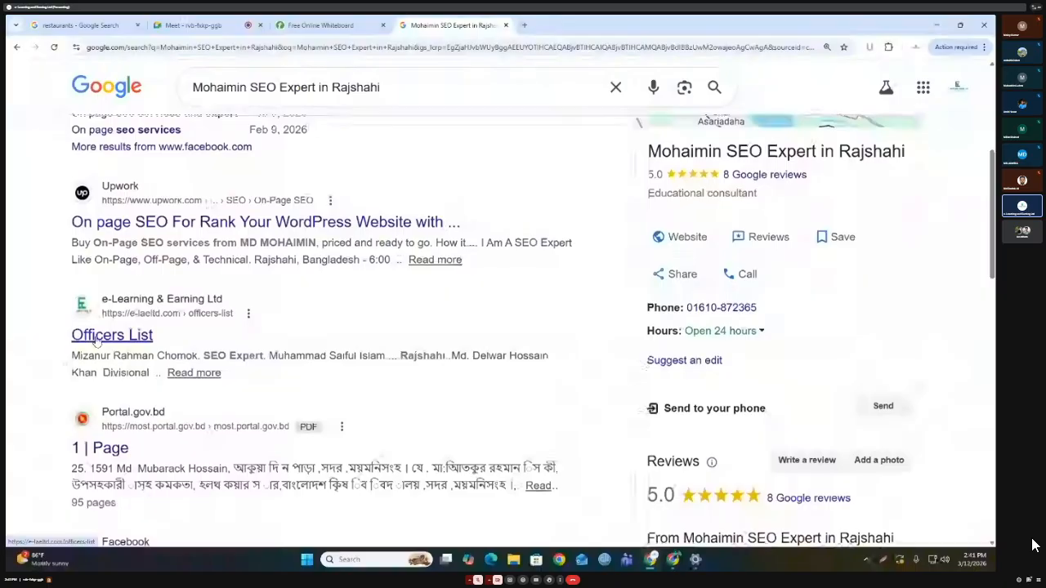
scroll(357, 373, "up", 5)
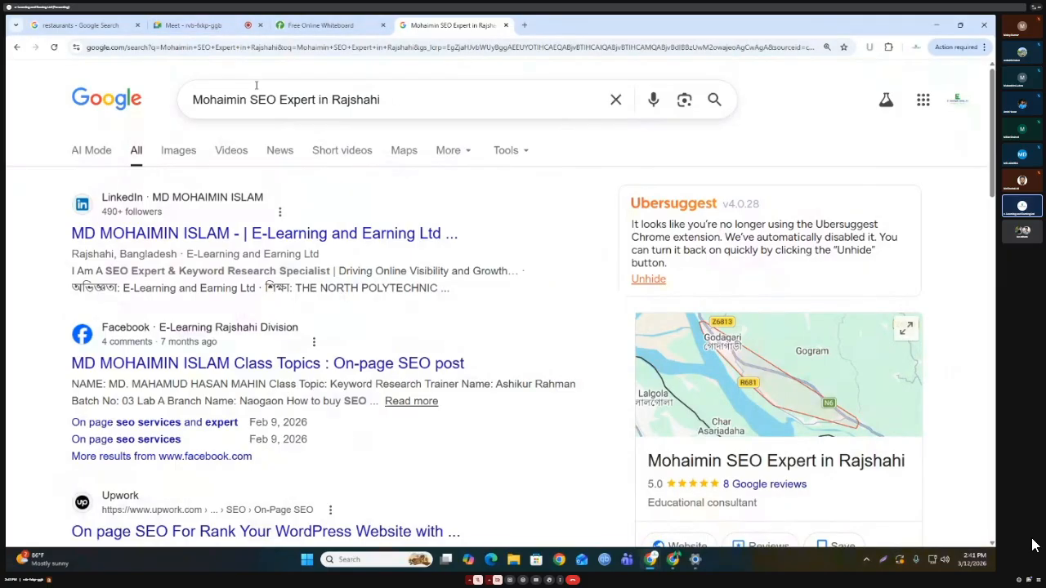
left_click(80, 24)
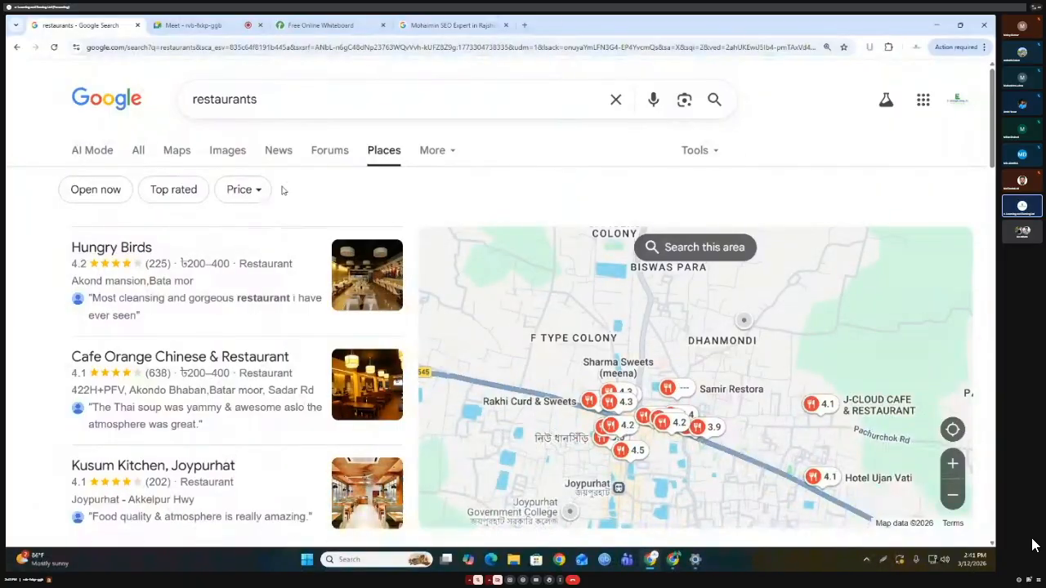
Return to the Google Docs notes in the other browser window and bold the second heading, "Local SEO কোথায় দেখা যায়?".
left_click(670, 562)
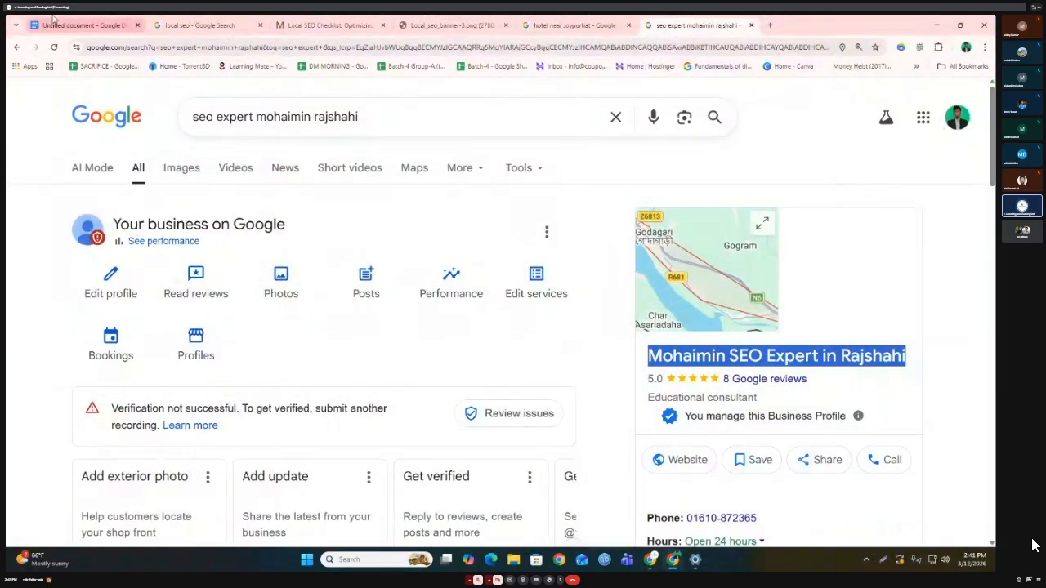
left_click(54, 21)
left_click(320, 306)
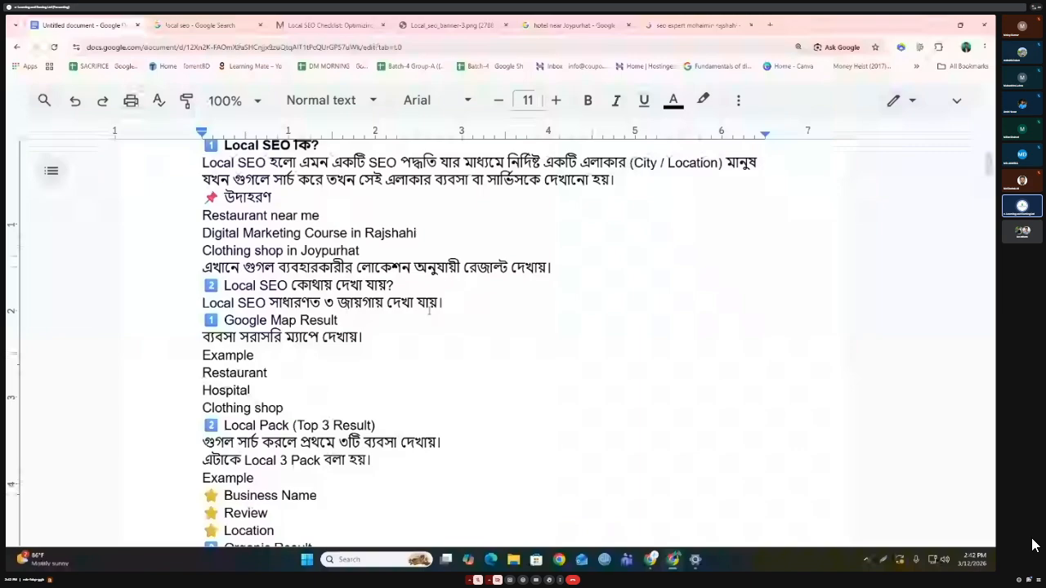
left_click_drag(202, 285, 395, 286)
left_click(587, 100)
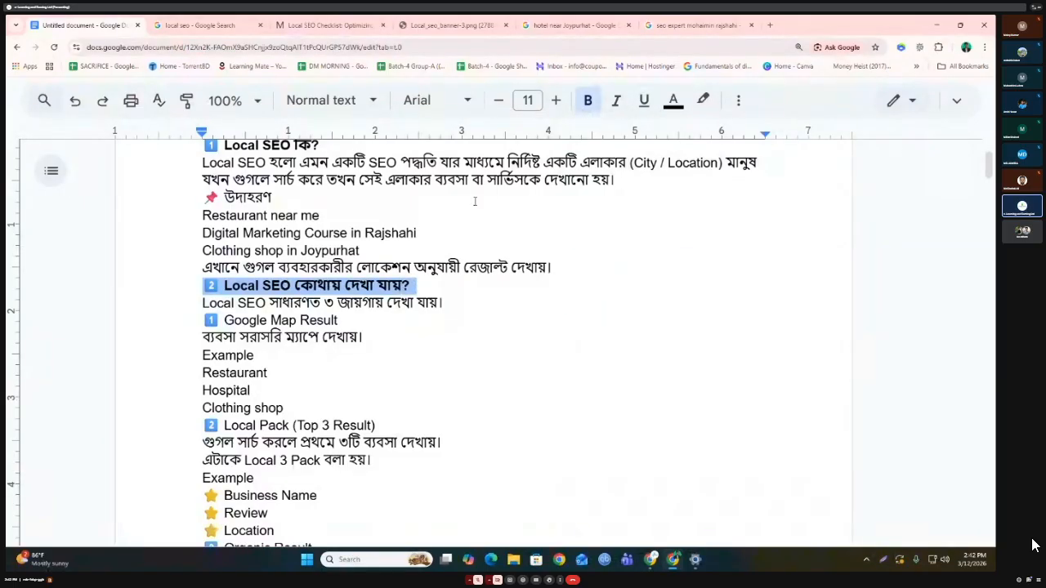
left_click(349, 320)
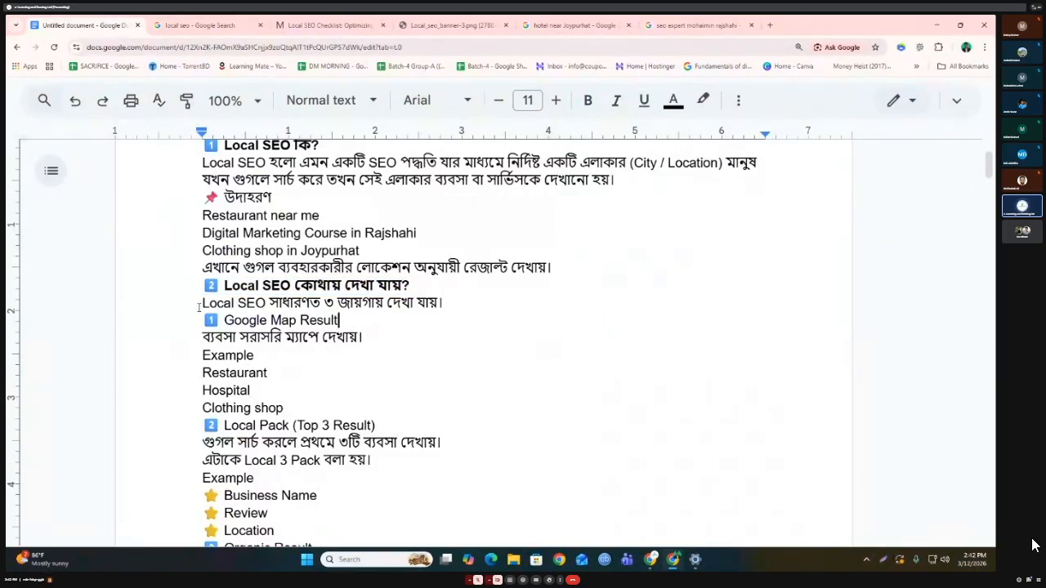
Highlight the line beneath the second heading and the "Local Pack (Top 3 Result)" line, and review the result types listed.
left_click_drag(203, 303, 451, 303)
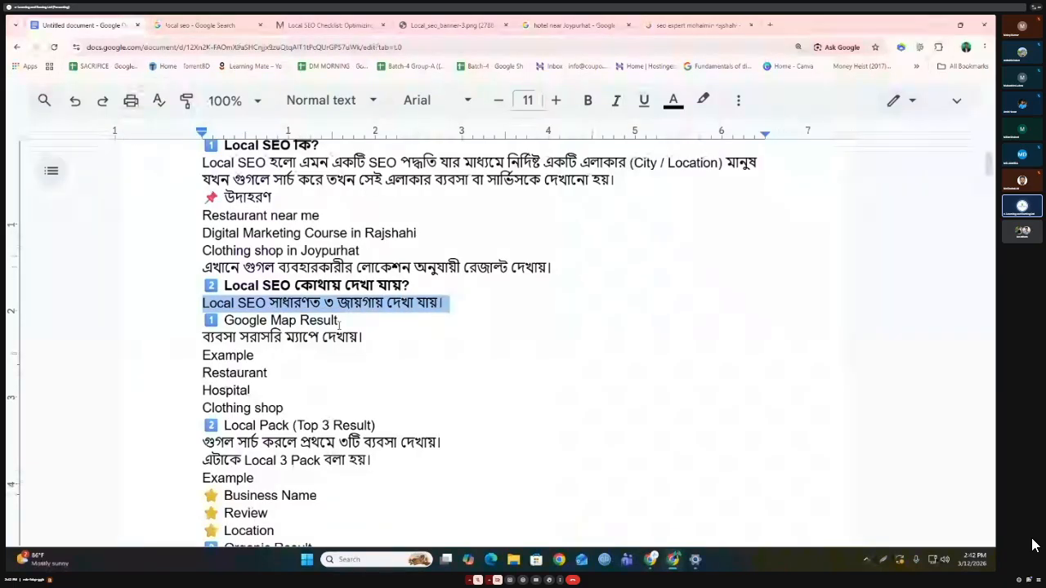
left_click_drag(339, 321, 374, 321)
scroll(203, 324, "down", 2)
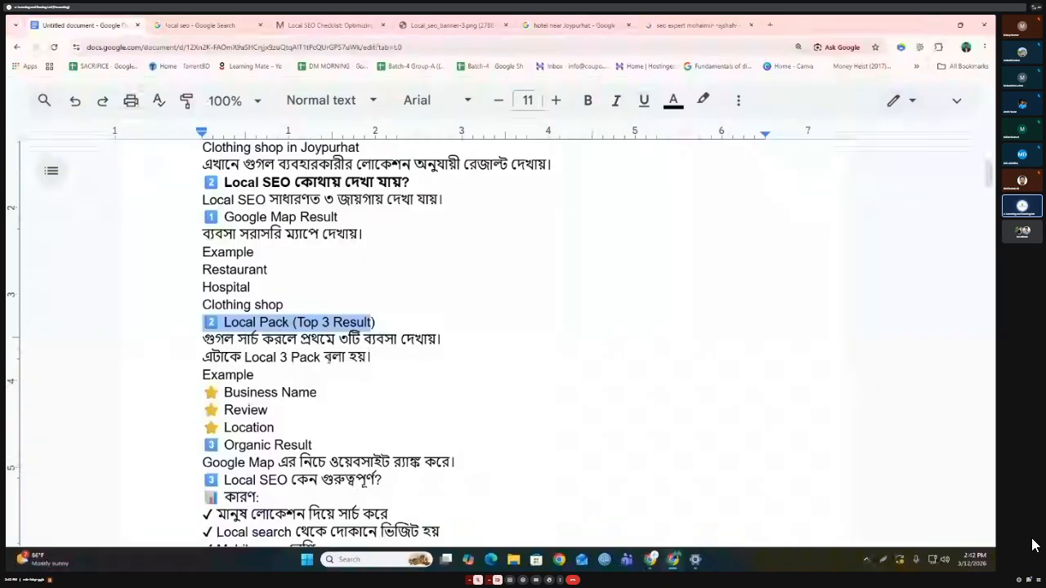
scroll(277, 346, "down", 3)
scroll(276, 335, "up", 4)
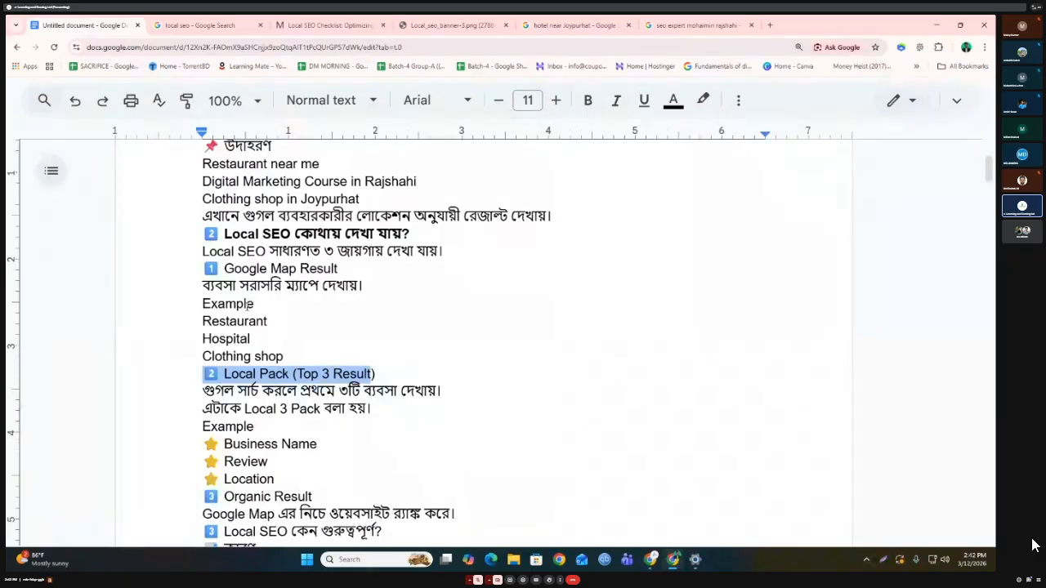
Search Google in a new tab for "e-learning & earning ltd joypurhat" using the past suggestion for "e-lear".
left_click(771, 27)
left_click(446, 226)
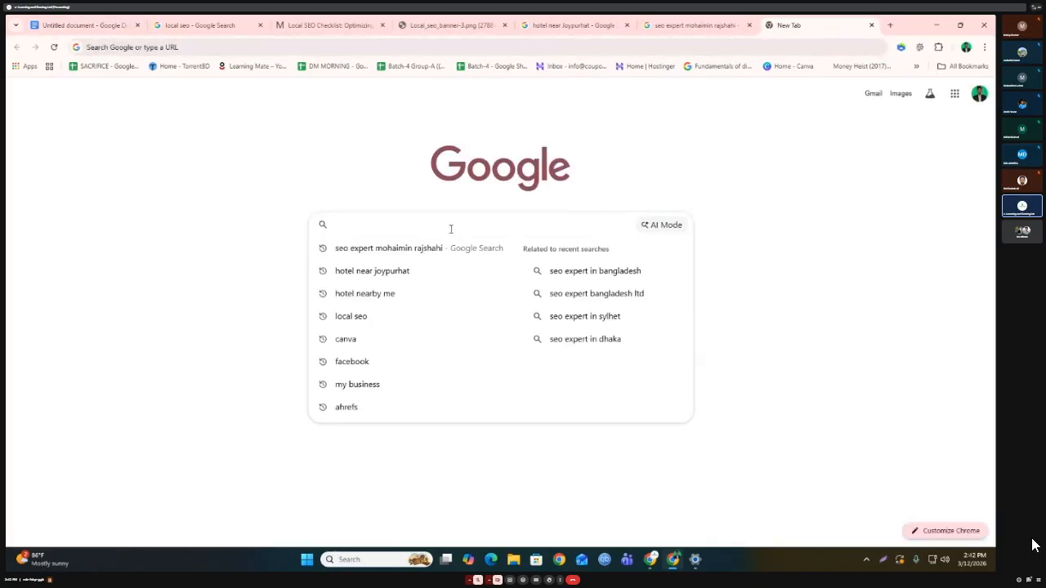
type("e")
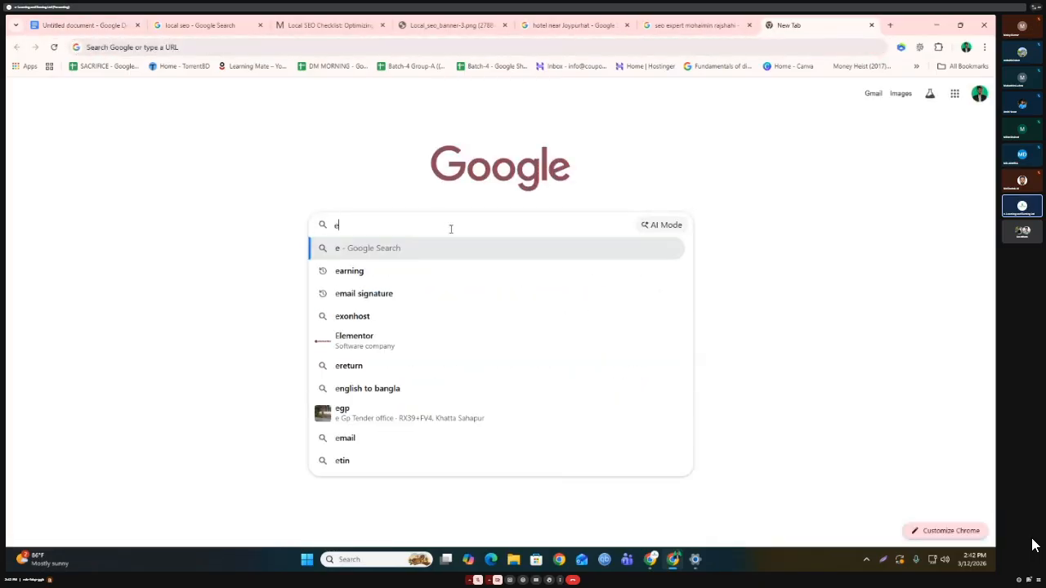
type("-lear")
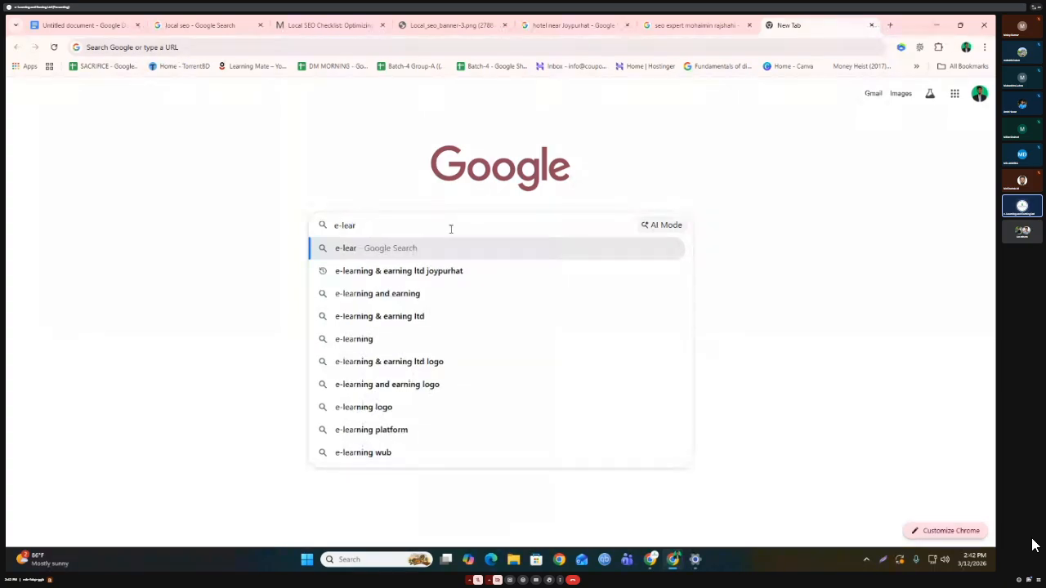
left_click(444, 271)
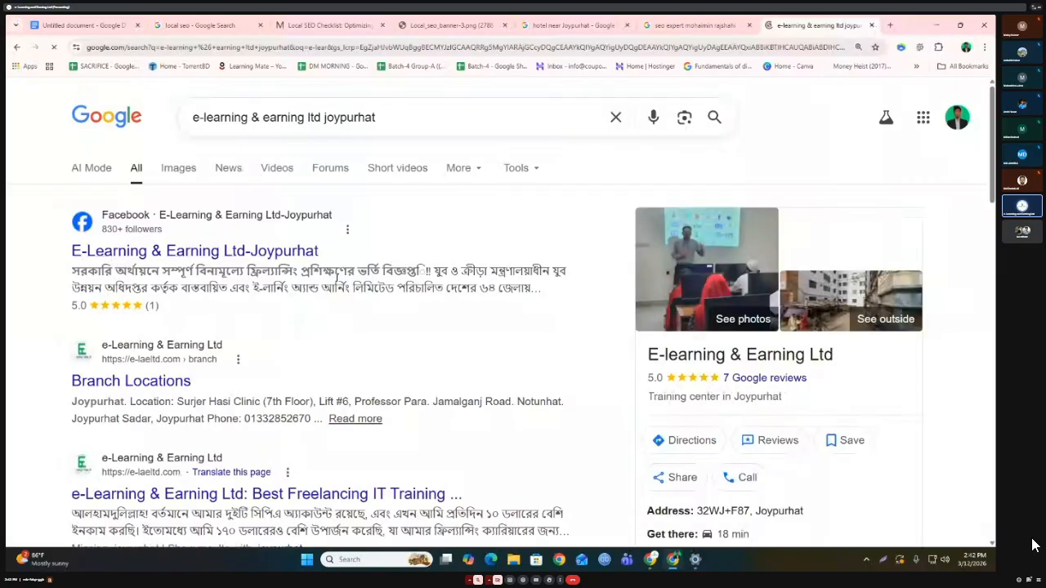
Examine the E-learning & Earning Ltd business profile and the web results beside it.
scroll(871, 252, "down", 1)
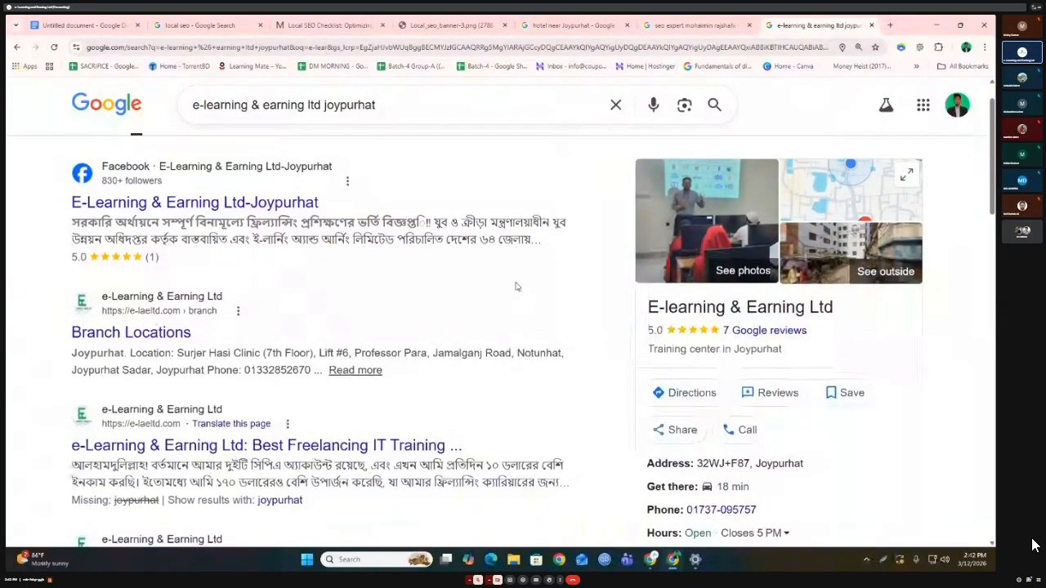
scroll(636, 302, "up", 1)
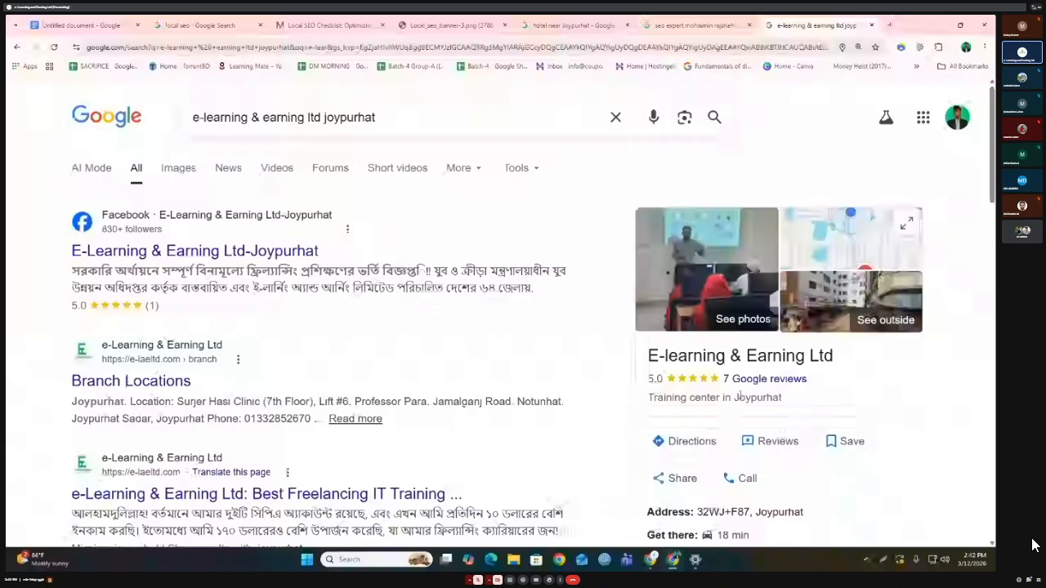
scroll(776, 351, "down", 3)
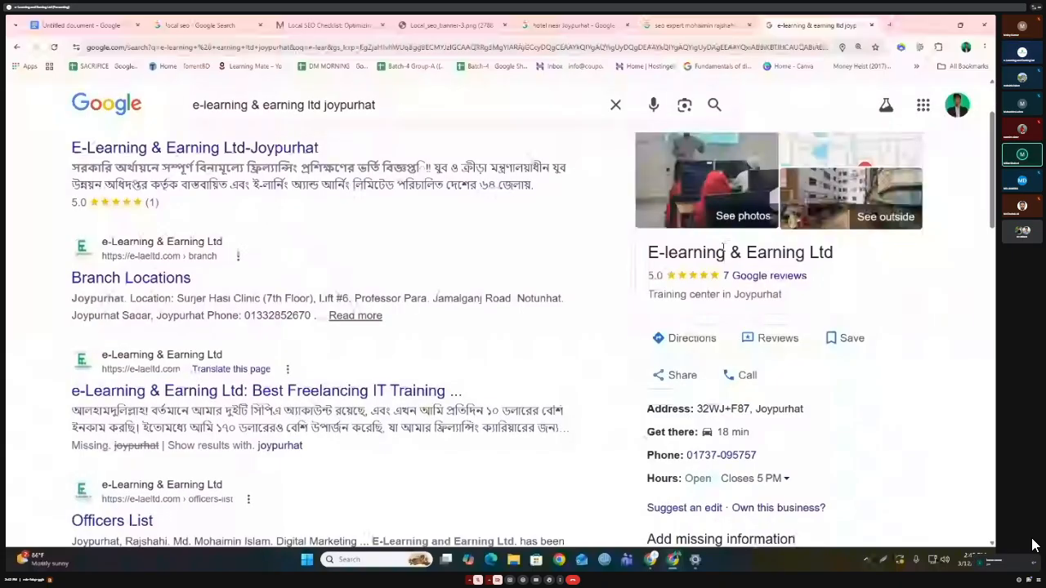
scroll(825, 302, "up", 3)
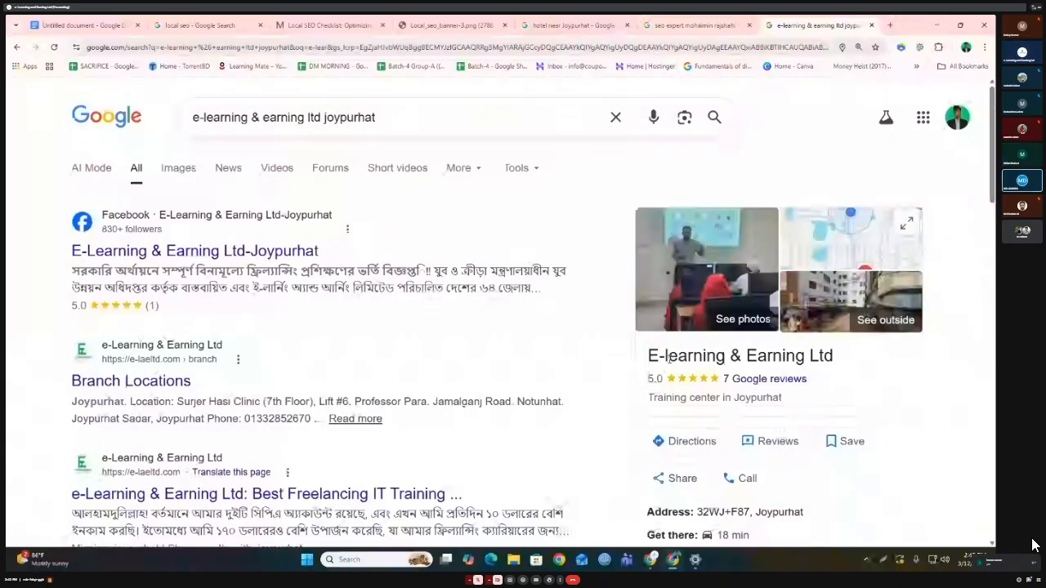
scroll(742, 374, "down", 2)
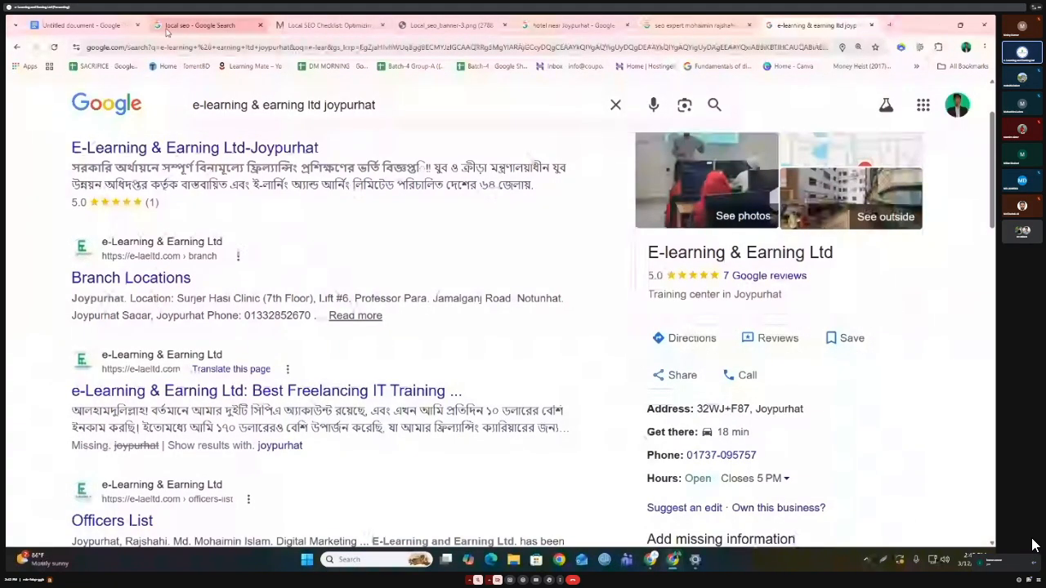
Switch to the Free Online Whiteboard in the other browser window and handwrite "GMB" in the upper part of the board.
mouse_move(651, 560)
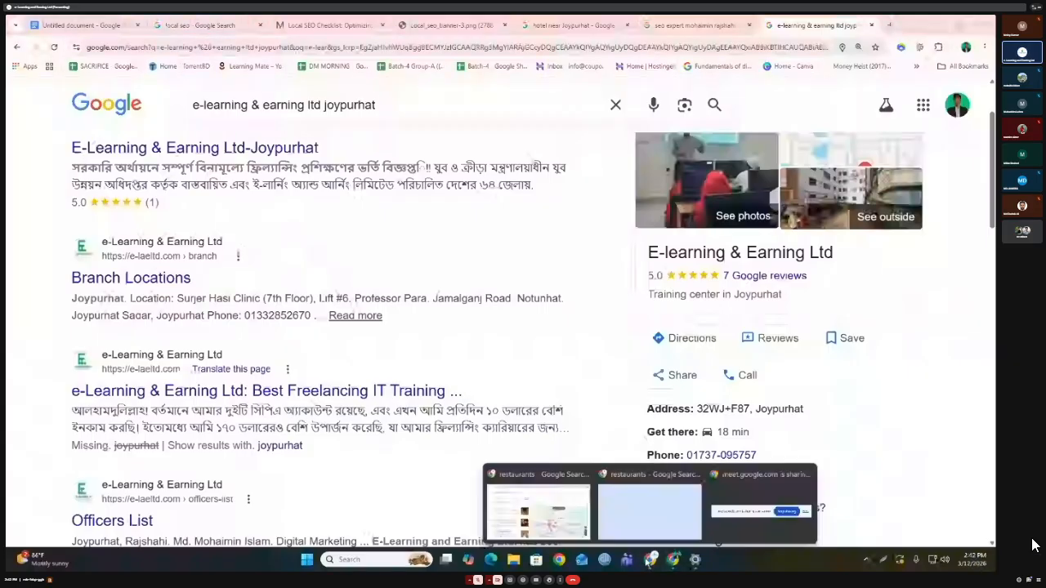
left_click(537, 508)
left_click(320, 25)
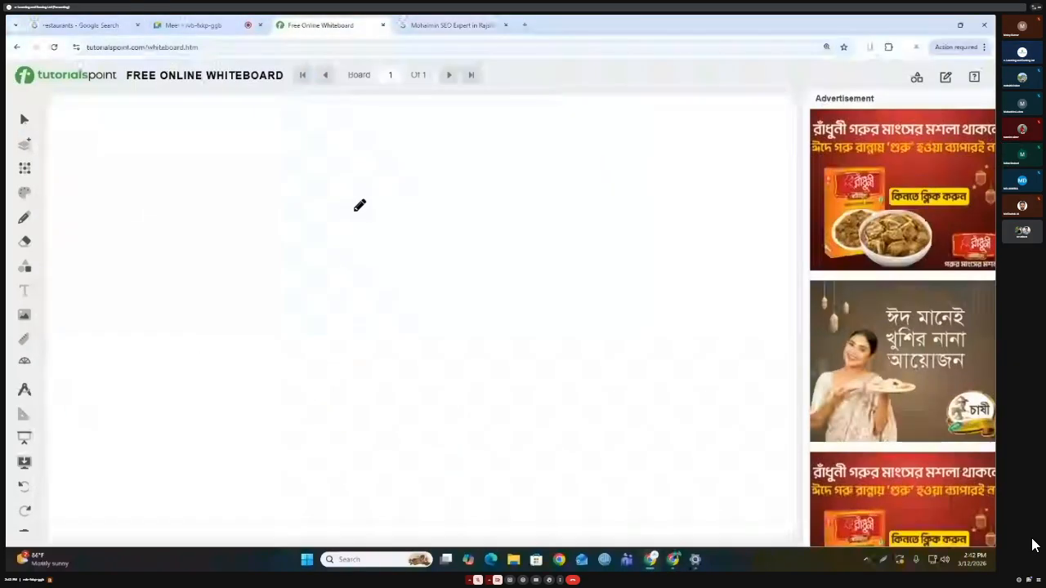
mouse_move(343, 154)
left_mouse_down()
mouse_move(259, 175)
mouse_move(344, 181)
mouse_move(374, 230)
mouse_move(401, 184)
mouse_move(427, 167)
mouse_move(478, 216)
left_mouse_up()
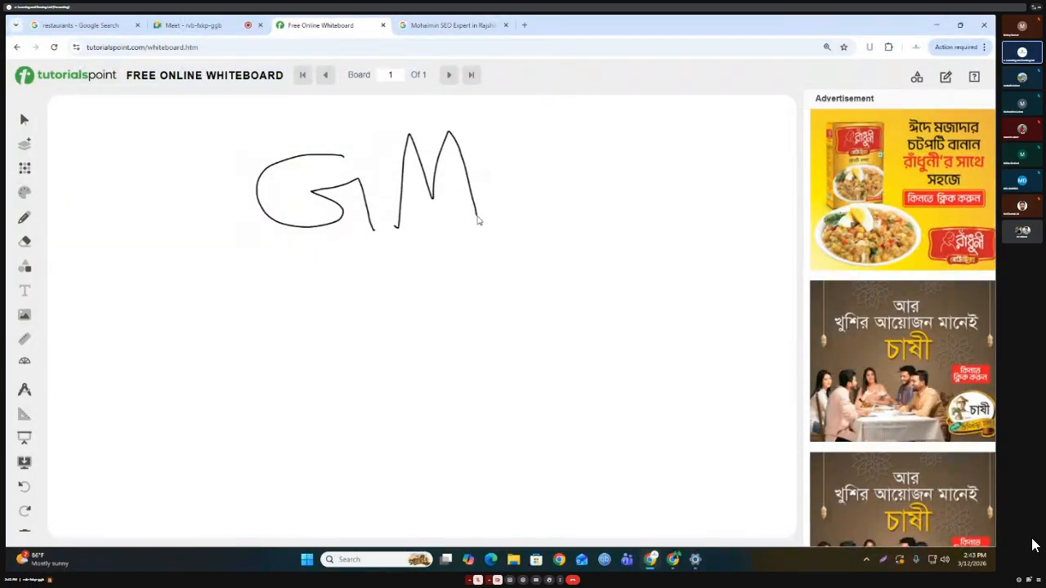
left_click_drag(510, 129, 521, 196)
left_click_drag(510, 126, 520, 194)
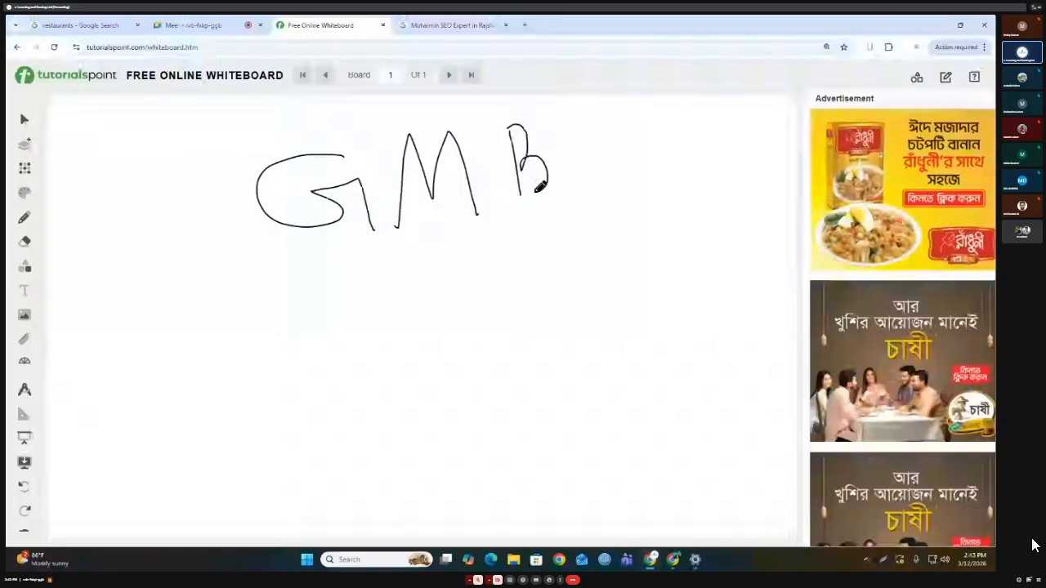
Handwrite "GBP" on the whiteboard below "GMB".
left_click_drag(366, 291, 421, 366)
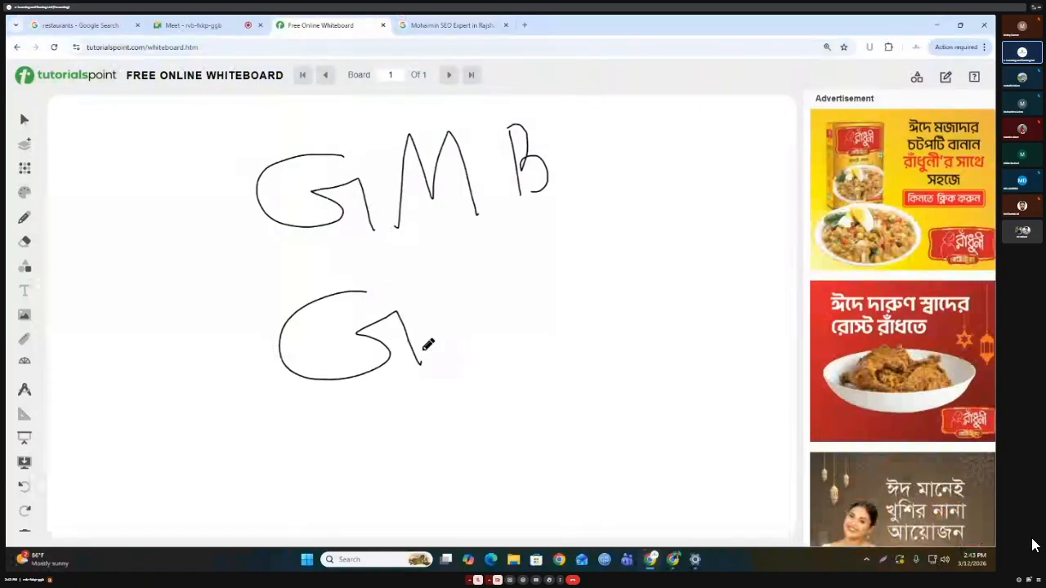
mouse_move(439, 266)
left_mouse_down()
mouse_move(464, 343)
mouse_move(471, 292)
mouse_move(464, 341)
left_mouse_up()
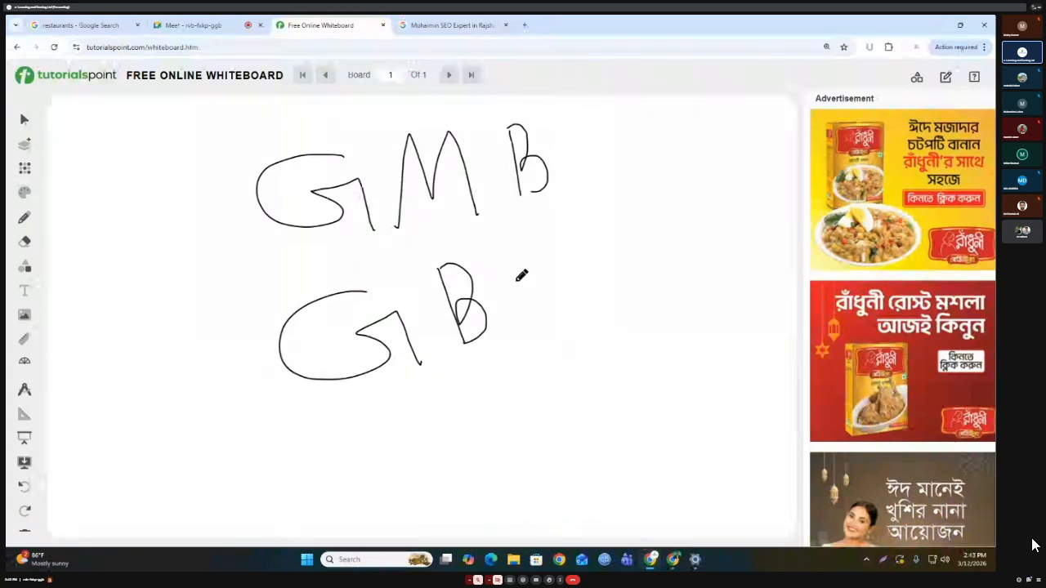
left_click_drag(507, 250, 535, 335)
left_click_drag(505, 244, 518, 295)
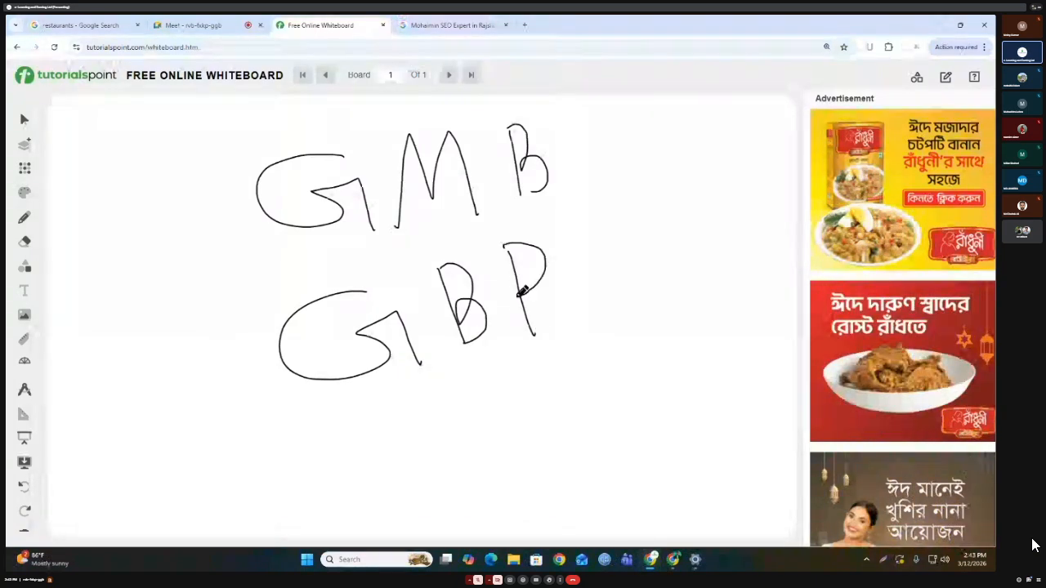
Underline "GMB" and "GBP", draw a line out from the B of "GMB", and add marking strokes under "GBP" and beside "GMB".
mouse_move(275, 252)
left_mouse_down()
mouse_move(578, 192)
mouse_move(626, 131)
left_mouse_up()
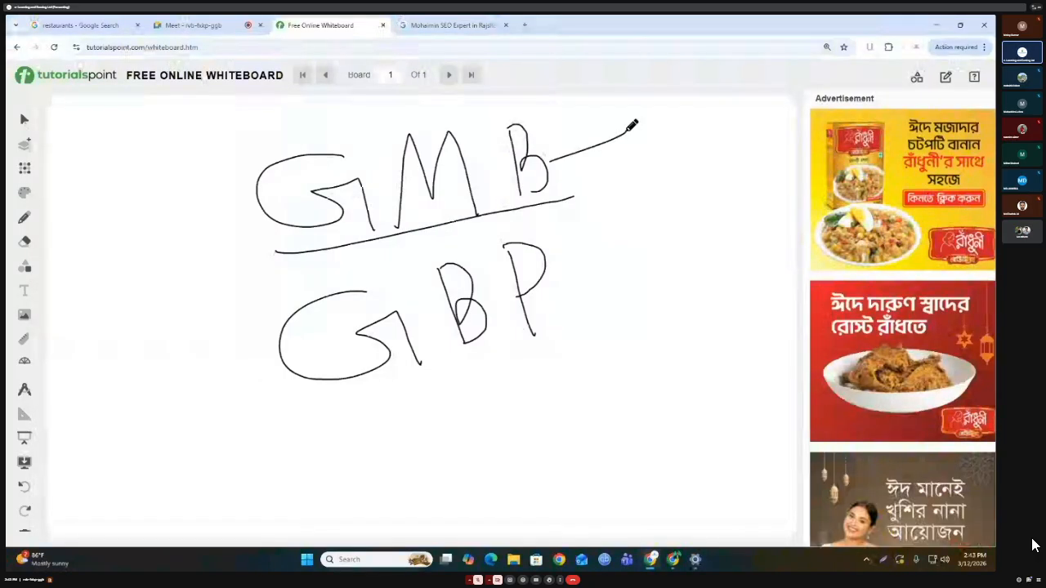
left_click_drag(310, 419, 650, 330)
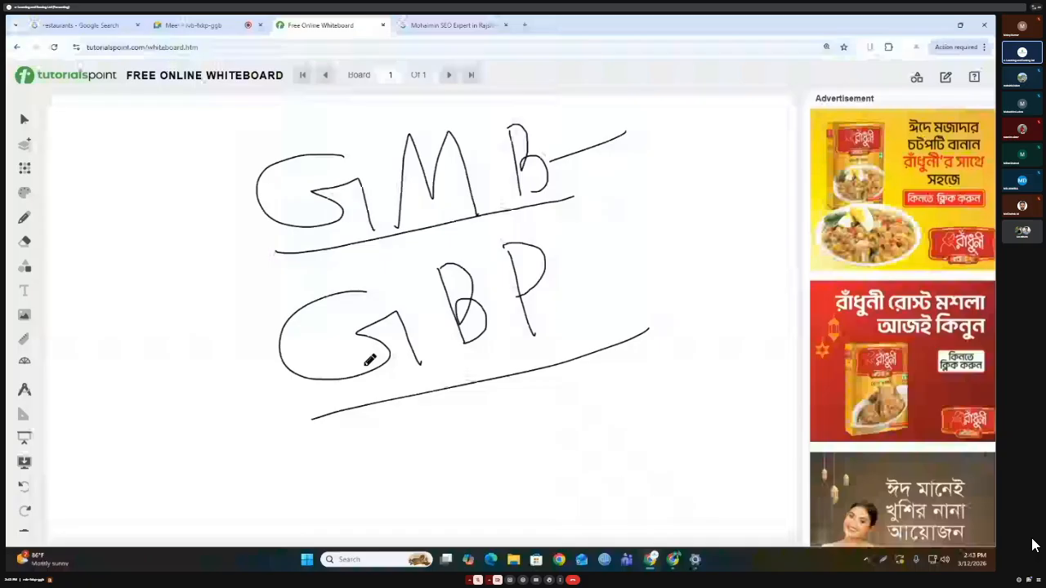
left_click_drag(364, 369, 349, 446)
left_click_drag(490, 362, 496, 439)
left_click_drag(560, 338, 584, 421)
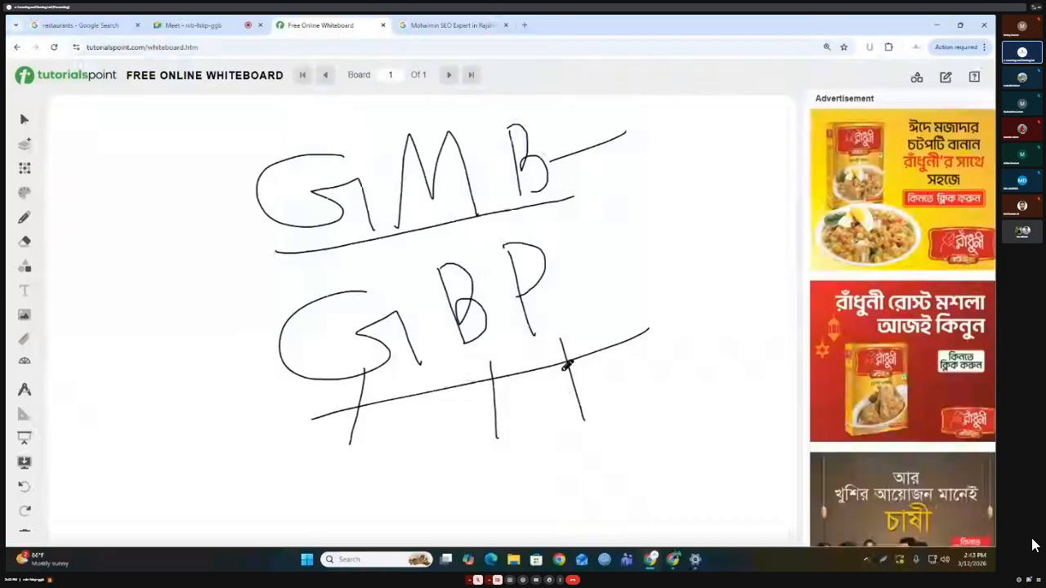
left_click_drag(232, 155, 273, 262)
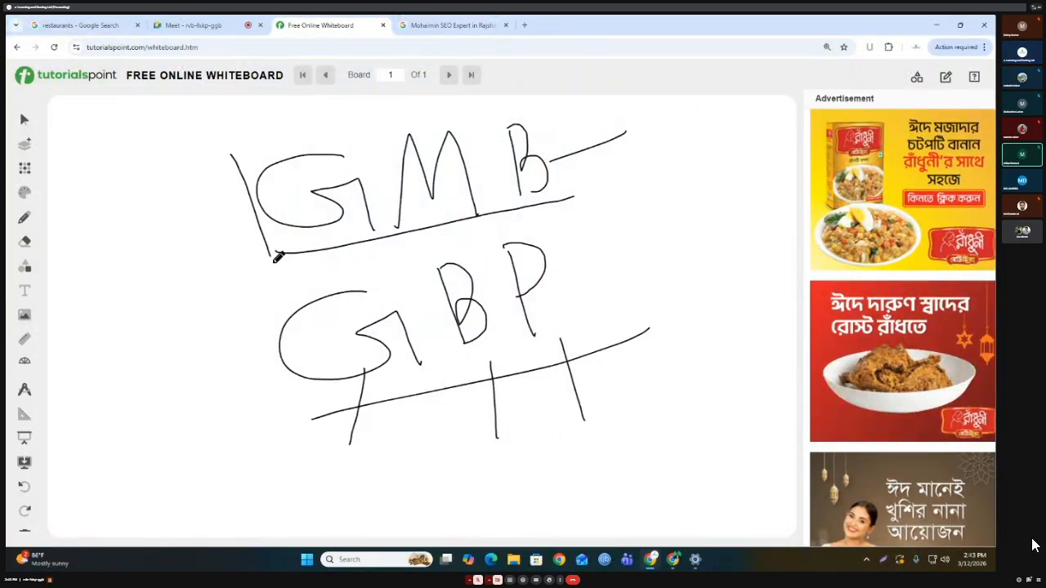
Draw freehand boxes around "GMB" and "GBP" on the whiteboard.
mouse_move(232, 154)
left_mouse_down()
mouse_move(428, 128)
mouse_move(600, 160)
mouse_move(478, 213)
left_mouse_up()
left_click_drag(251, 298, 295, 426)
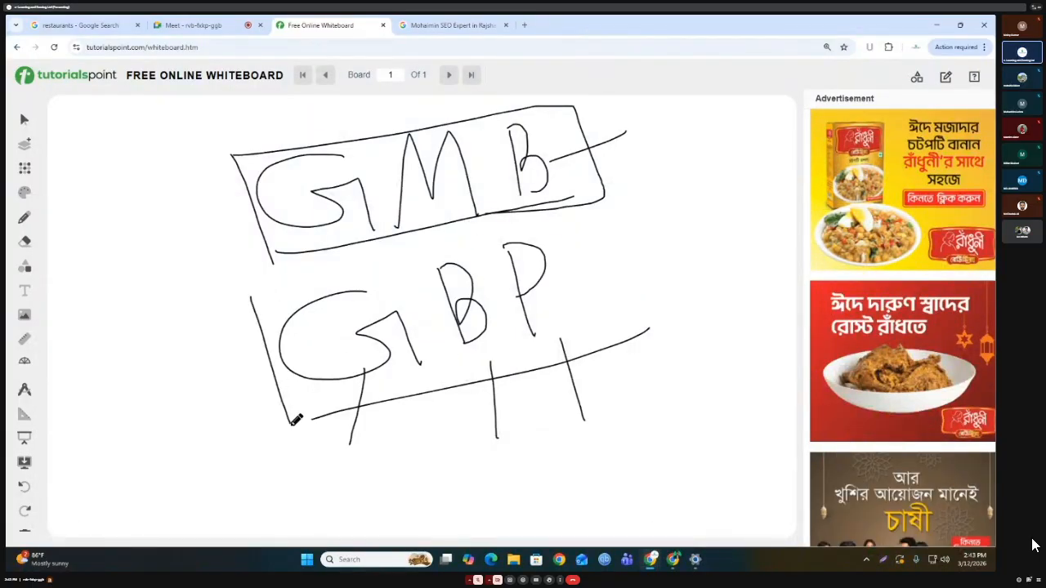
mouse_move(247, 299)
left_mouse_down()
mouse_move(681, 236)
mouse_move(523, 343)
left_mouse_up()
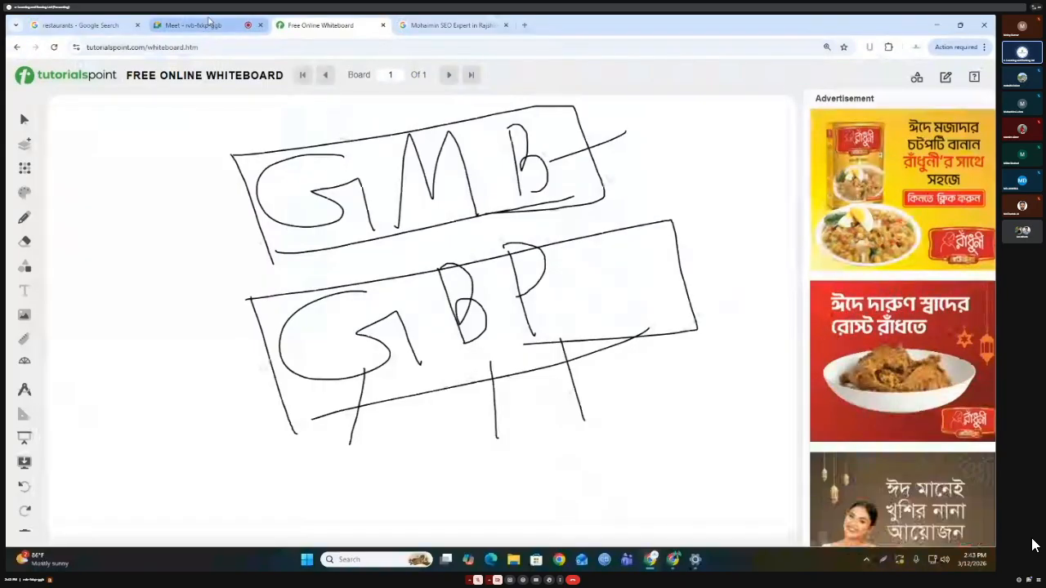
Return to the Google Docs notes in the other browser window and review the sections on what local SEO is and where it appears.
left_click(939, 26)
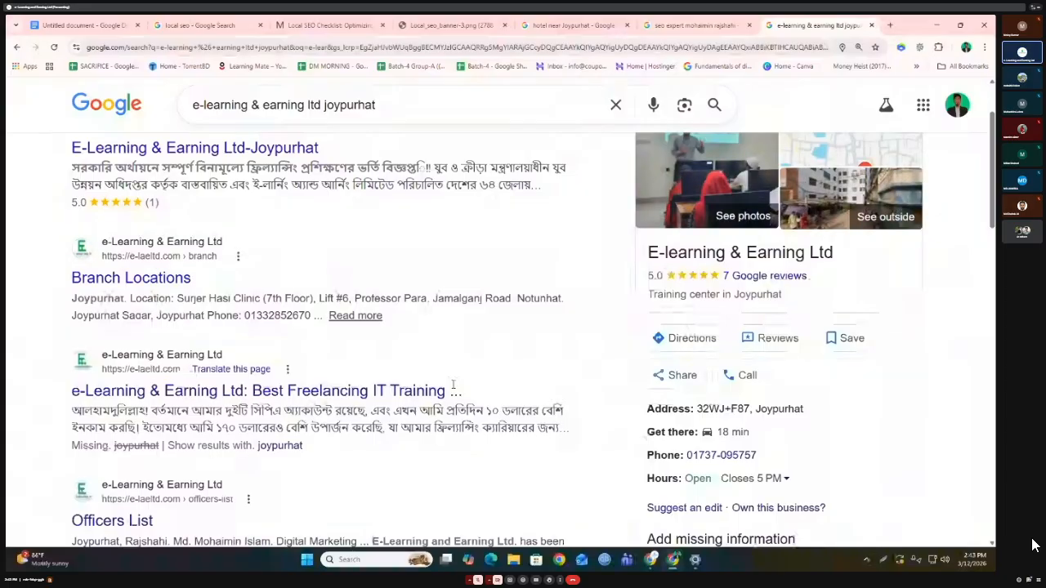
key("ctrl+1")
scroll(415, 303, "down", 2)
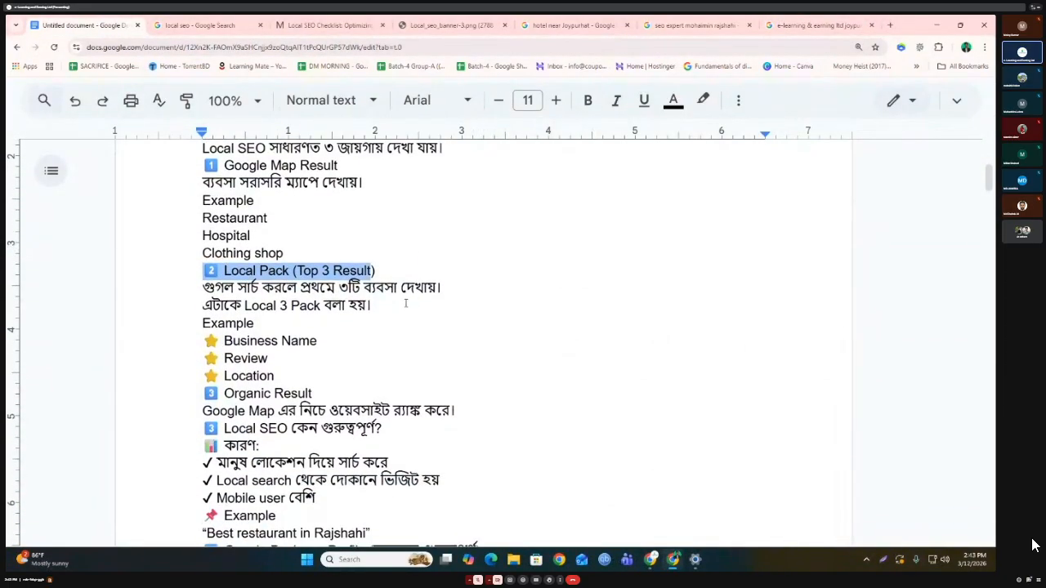
scroll(405, 303, "up", 1)
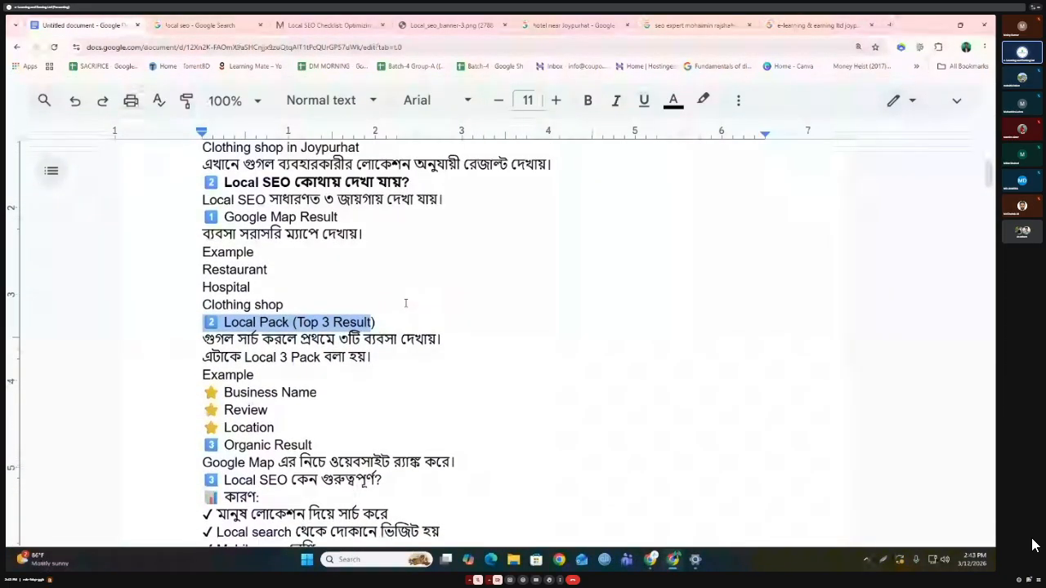
scroll(405, 303, "up", 2)
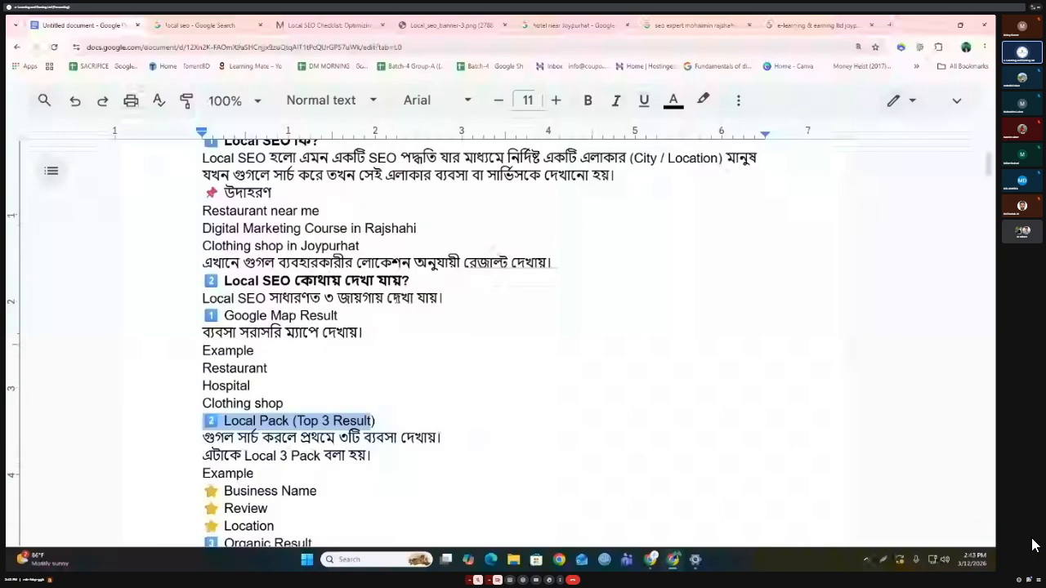
scroll(406, 303, "up", 1)
scroll(397, 299, "up", 1)
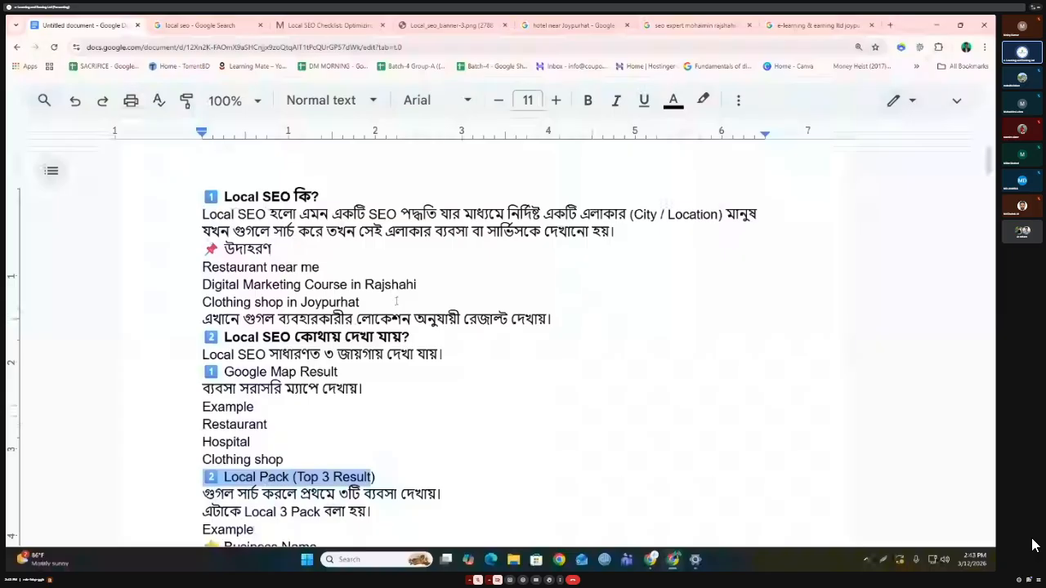
scroll(396, 302, "down", 5)
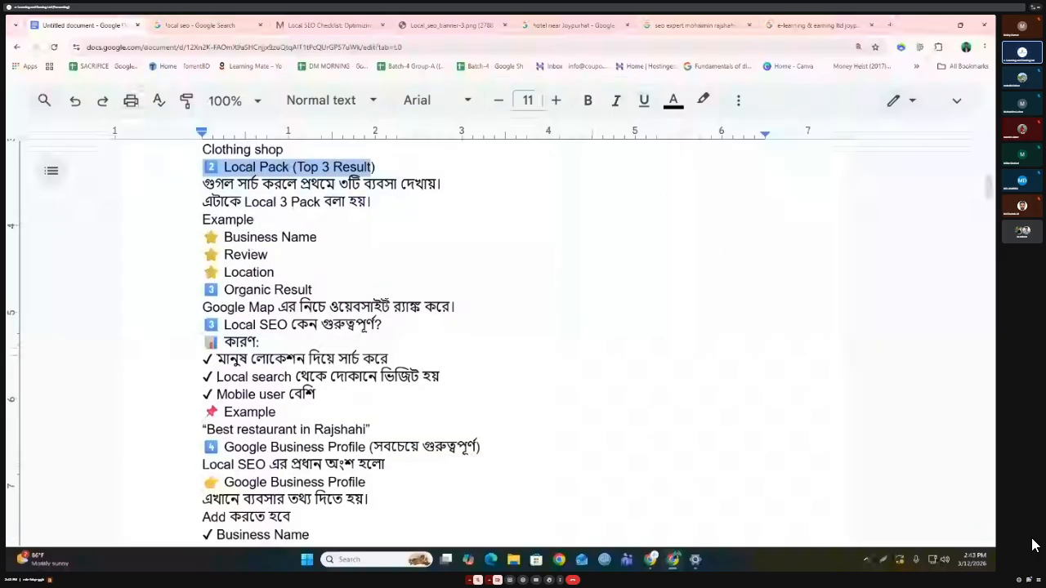
Make the section 3 heading "Local SEO কেন গুরুত্বপূর্ণ?" bold.
scroll(326, 327, "down", 2)
left_click_drag(384, 222, 203, 224)
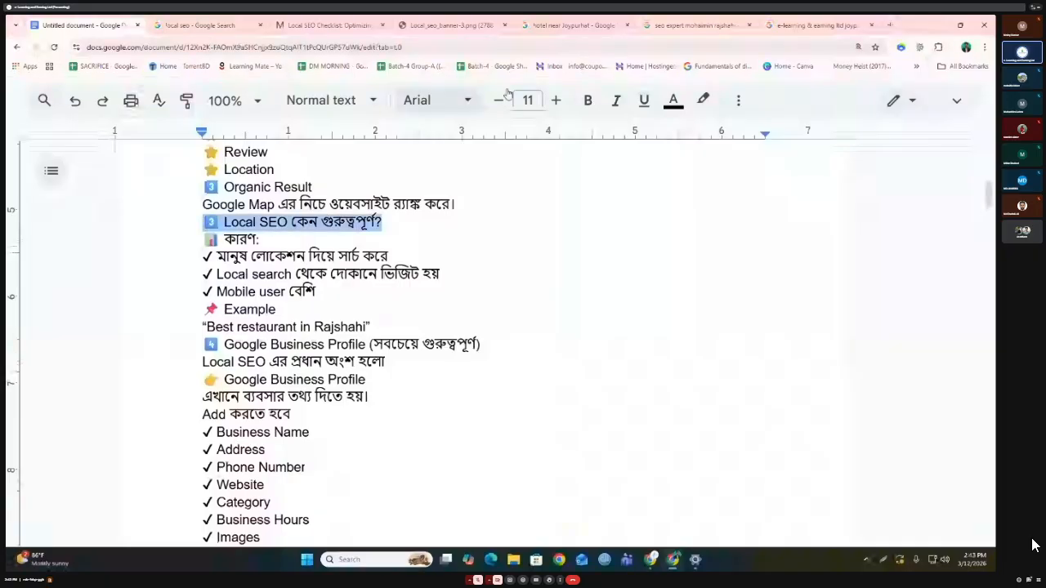
left_click(585, 101)
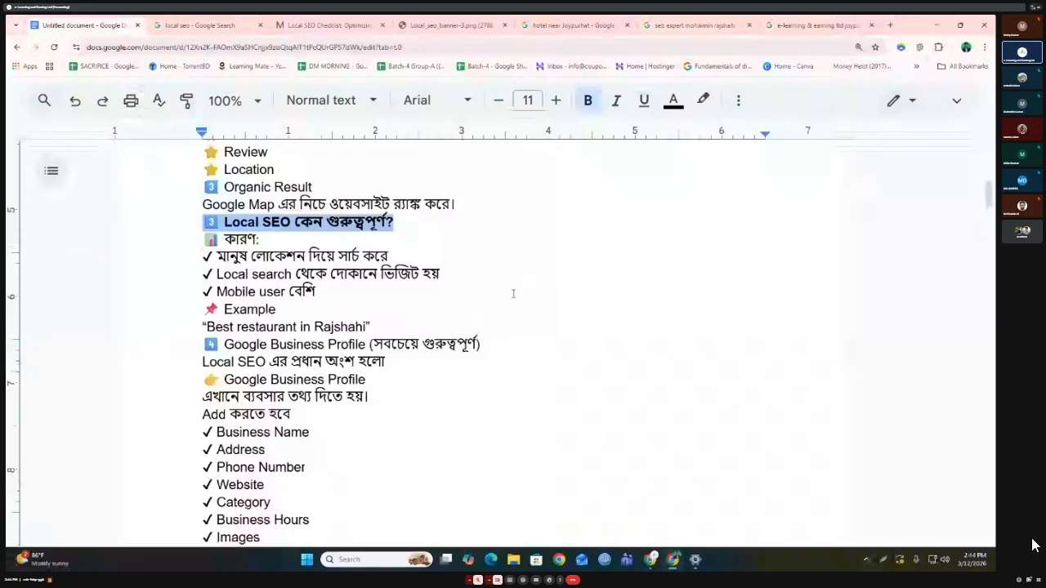
Highlight the three reasons listed under "Local SEO কেন গুরুত্বপূর্ণ?" one by one, and finally all three together.
left_click(203, 256)
left_click_drag(204, 256, 396, 256)
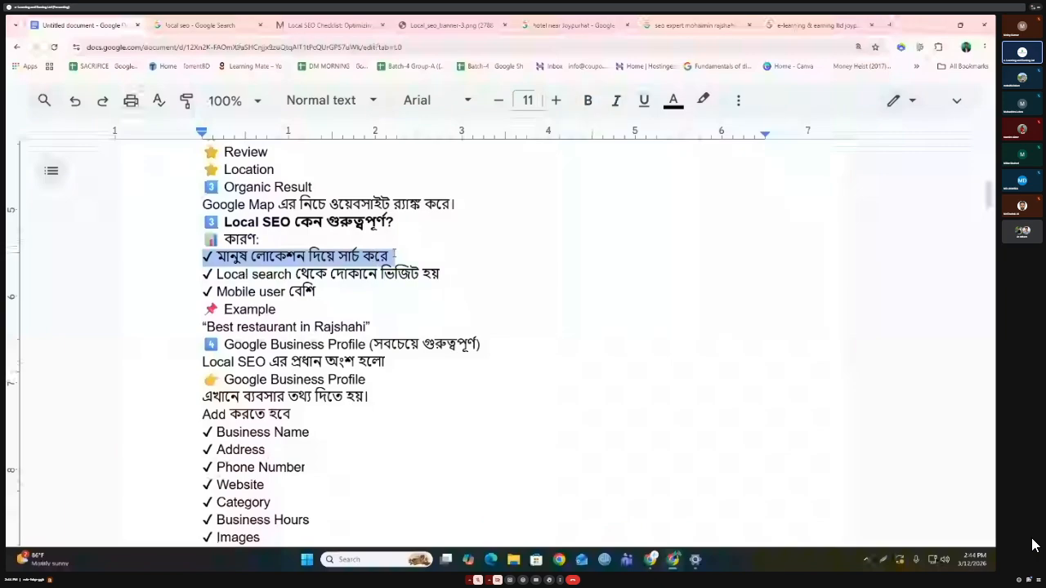
left_click_drag(204, 273, 448, 272)
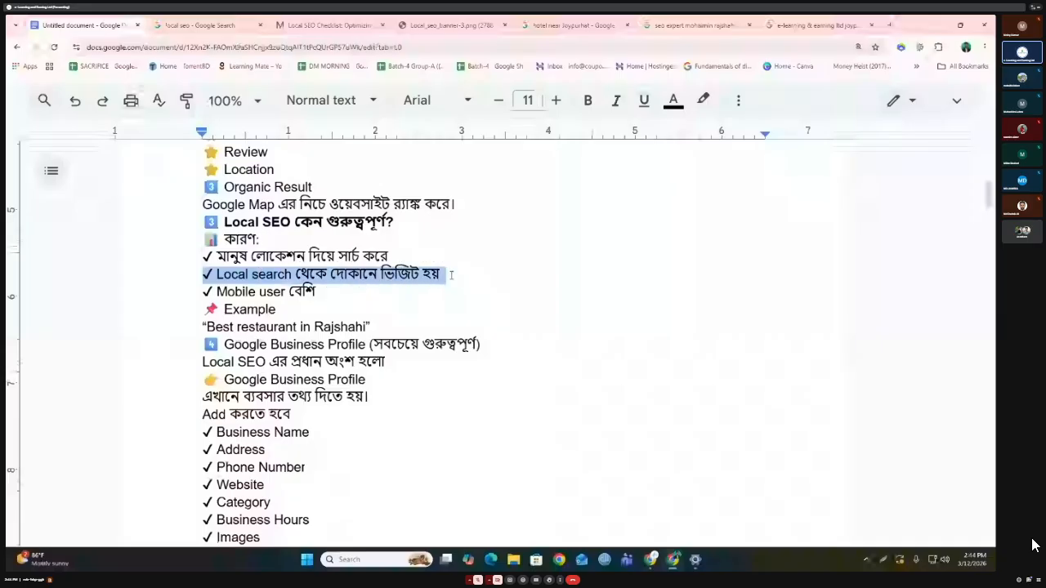
left_click_drag(204, 291, 203, 256)
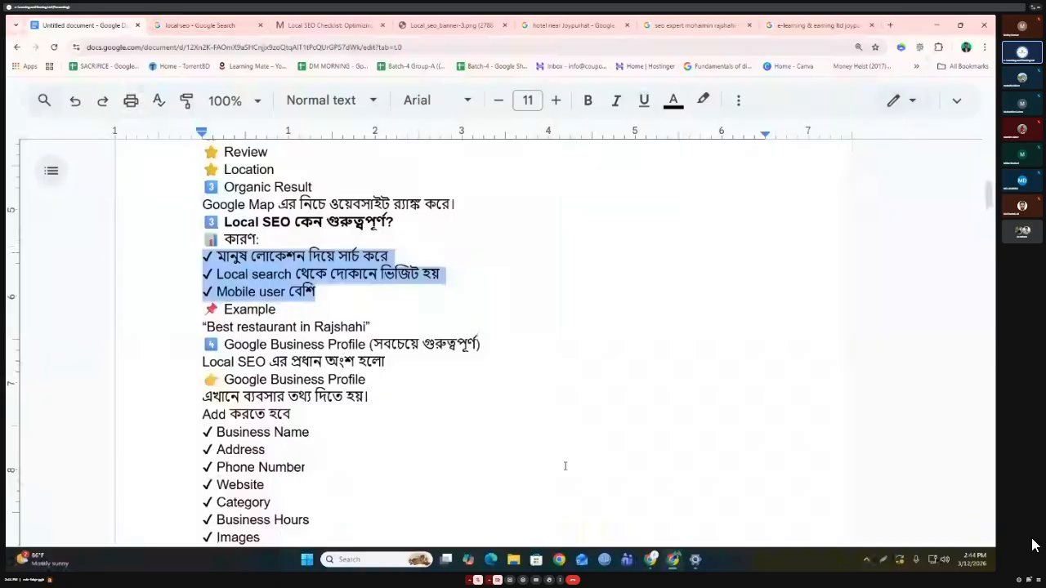
Switch back to the Free Online Whiteboard window and undo every stroke until the board is empty.
left_click(650, 559)
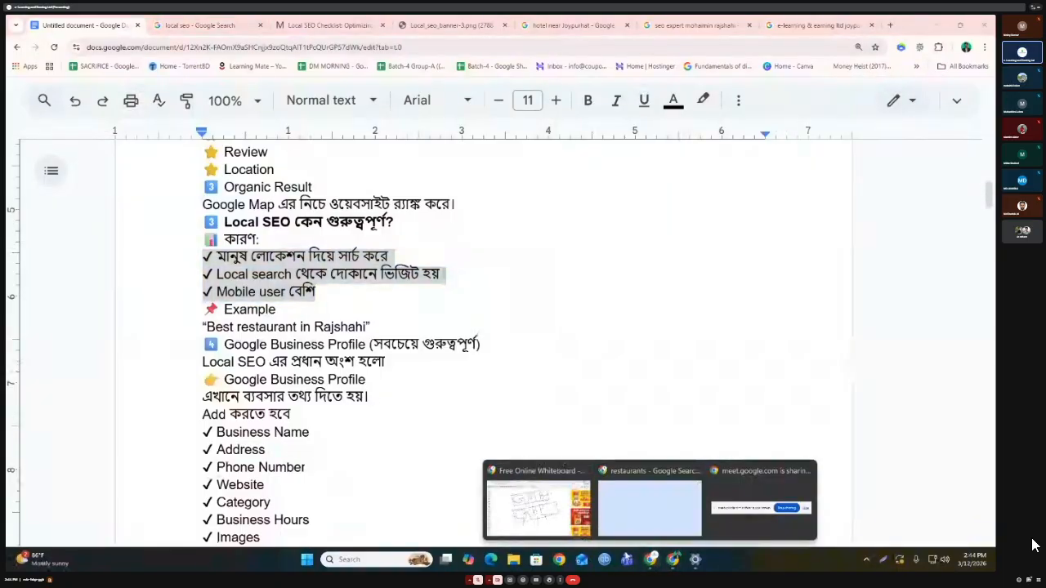
left_click(538, 502)
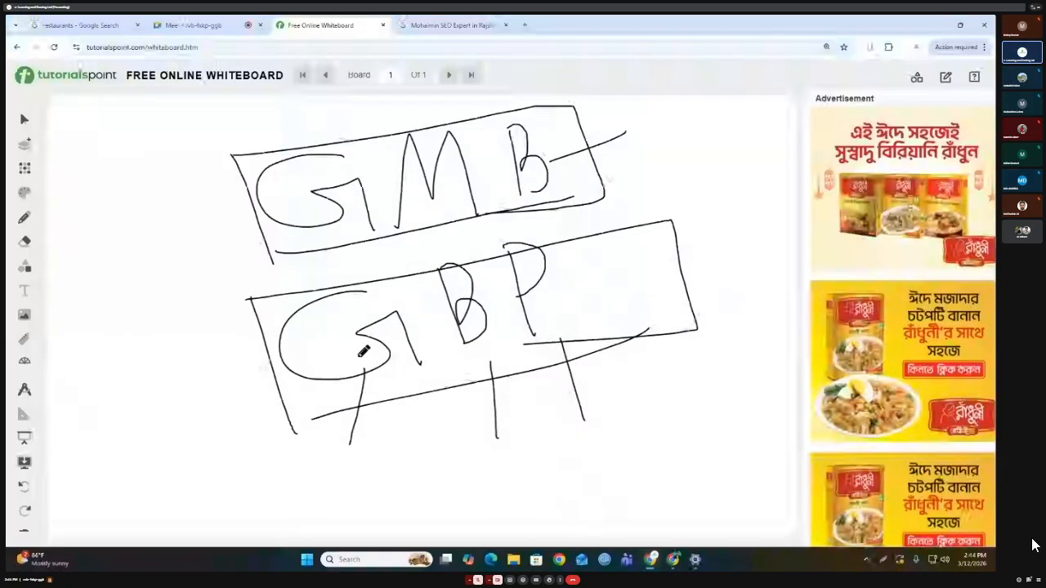
left_click(23, 487)
left_click(23, 488)
left_click(23, 487)
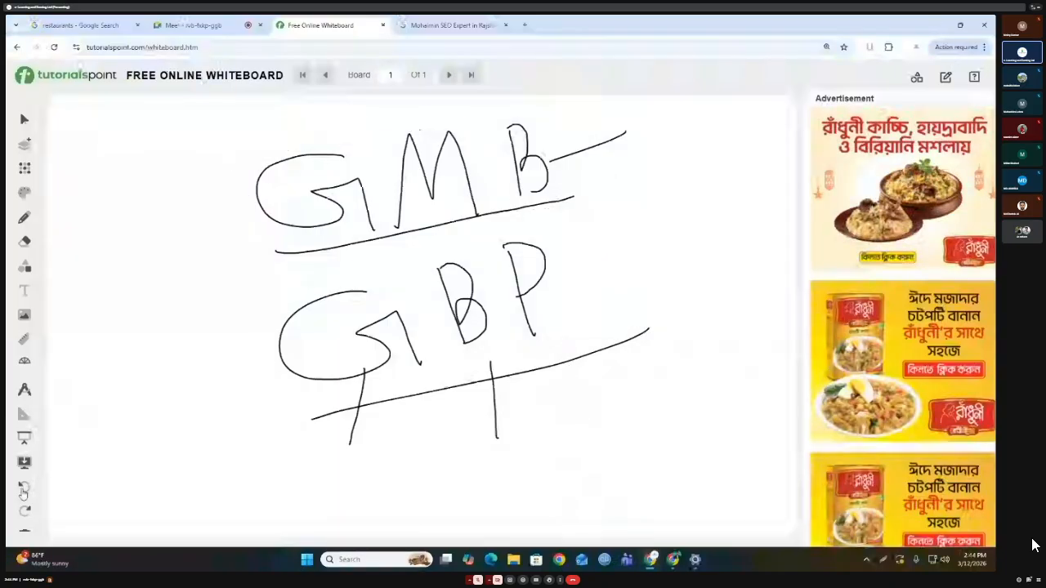
left_click(24, 488)
left_click(24, 488)
left_click(24, 487)
left_click(24, 488)
left_click(24, 488)
left_click(24, 488)
left_click(24, 488)
left_click(24, 488)
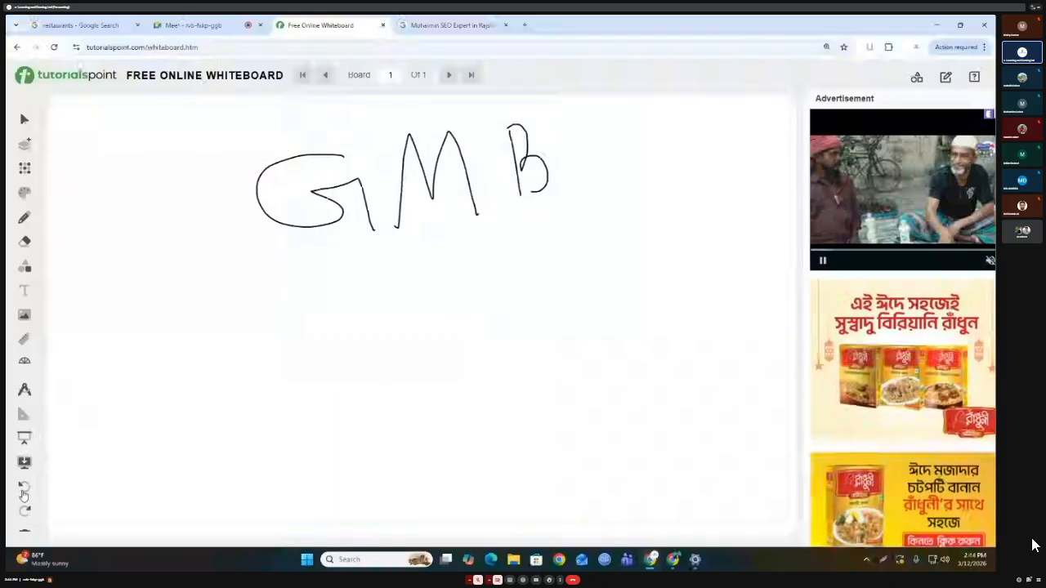
left_click(24, 488)
left_click(23, 487)
left_click(24, 487)
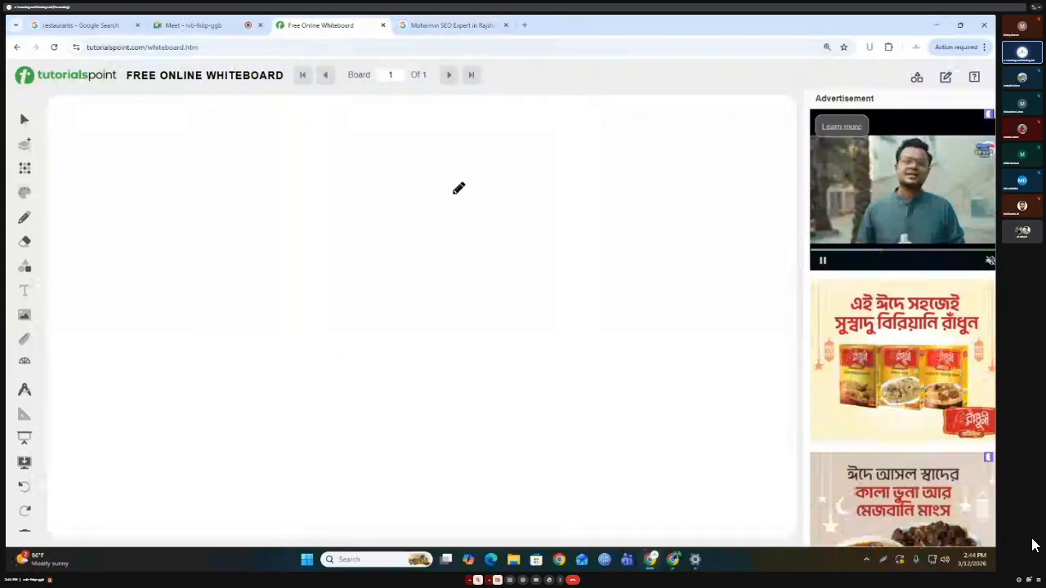
Sketch a box with a circled "E" in the board's upper right, more boxes marked "E" below it, and a large empty box on the left.
mouse_move(590, 144)
left_mouse_down()
mouse_move(701, 183)
mouse_move(687, 246)
mouse_move(613, 257)
mouse_move(572, 138)
left_mouse_up()
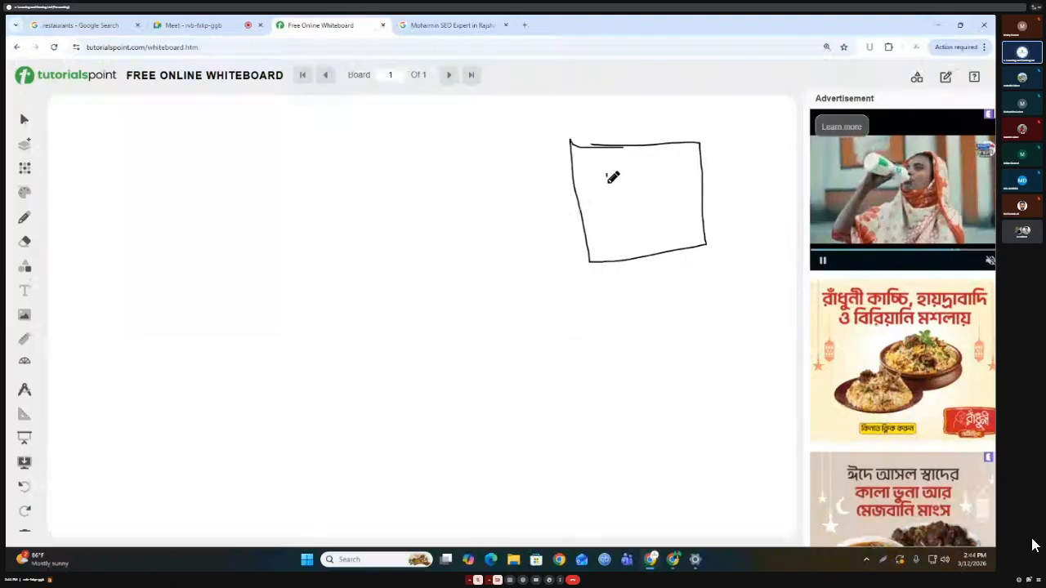
mouse_move(607, 174)
left_mouse_down()
mouse_move(616, 217)
mouse_move(643, 174)
mouse_move(627, 193)
mouse_move(654, 209)
left_mouse_up()
mouse_move(645, 149)
left_mouse_down()
mouse_move(675, 214)
mouse_move(642, 148)
left_mouse_up()
mouse_move(581, 340)
left_mouse_down()
mouse_move(691, 333)
mouse_move(708, 449)
mouse_move(632, 477)
mouse_move(586, 343)
left_mouse_up()
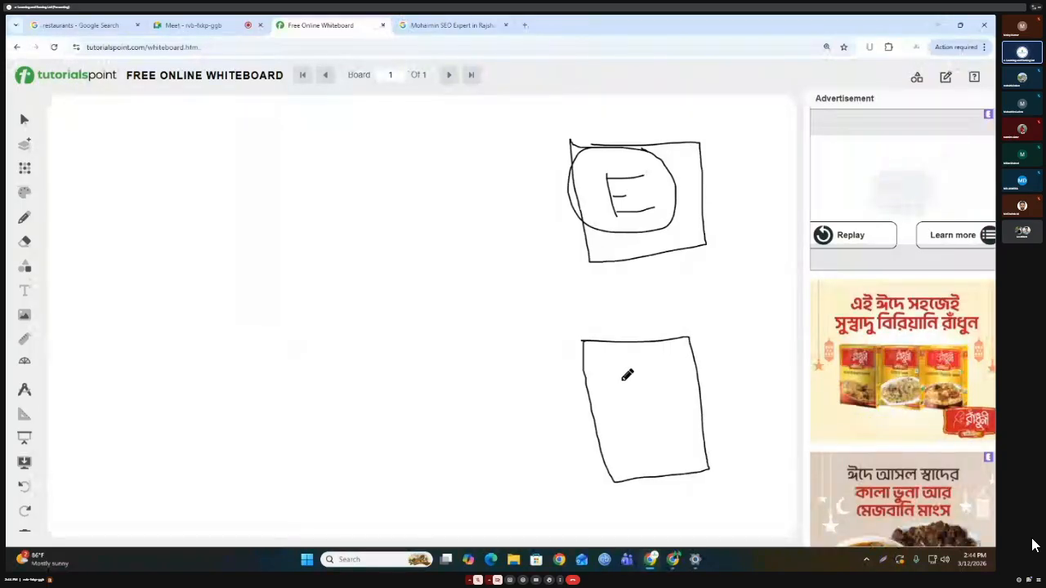
left_click_drag(622, 379, 620, 376)
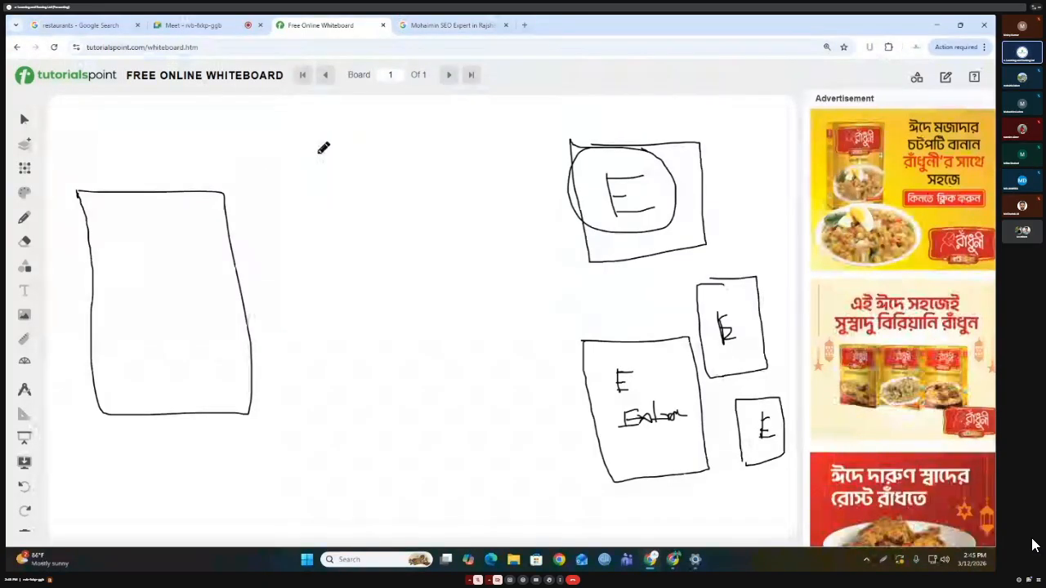
Search Google for "electronics" in a new browser tab.
key("ctrl+t")
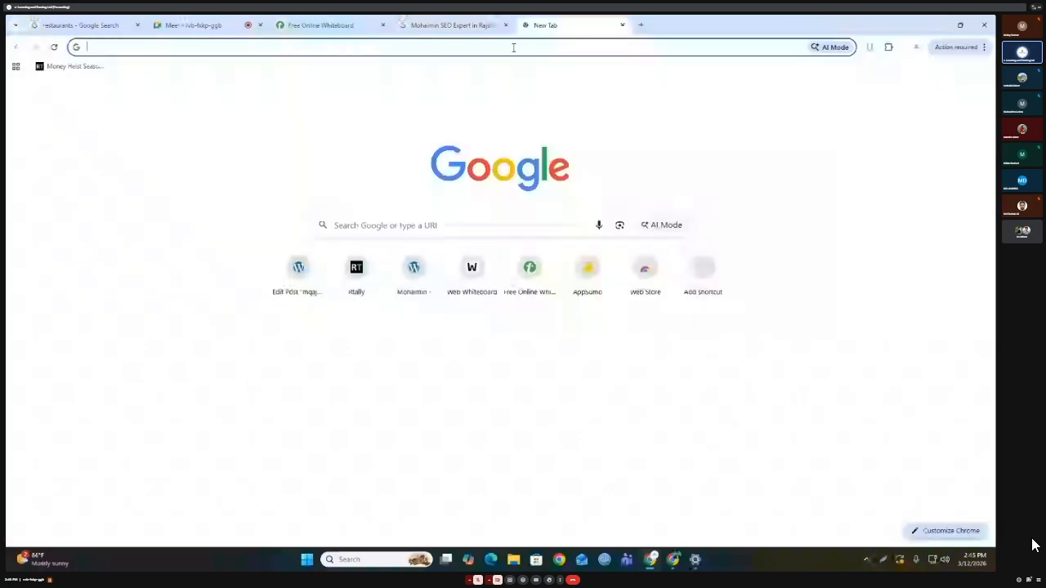
left_click(369, 227)
type("ele")
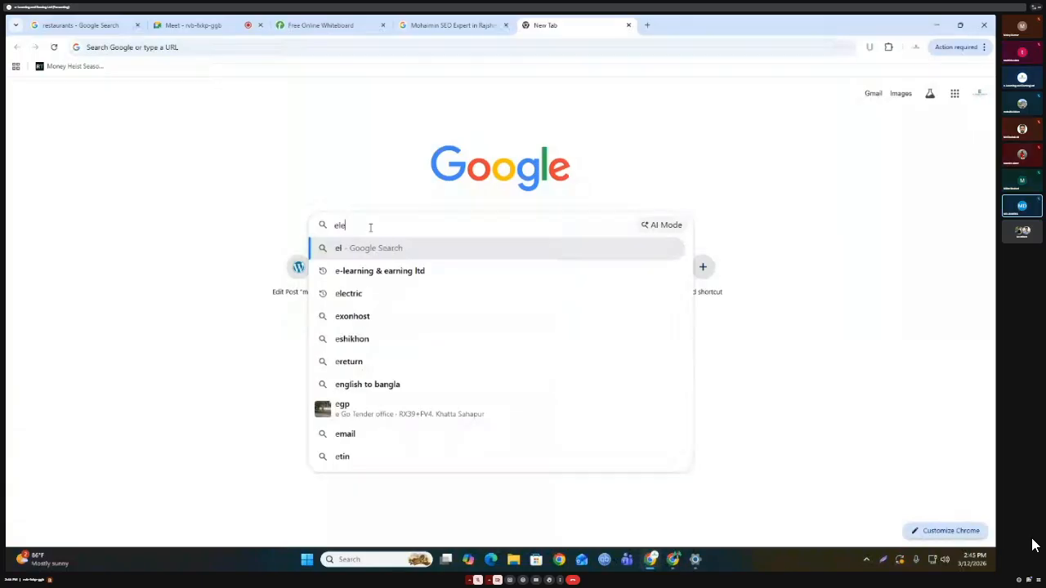
type("ctrono")
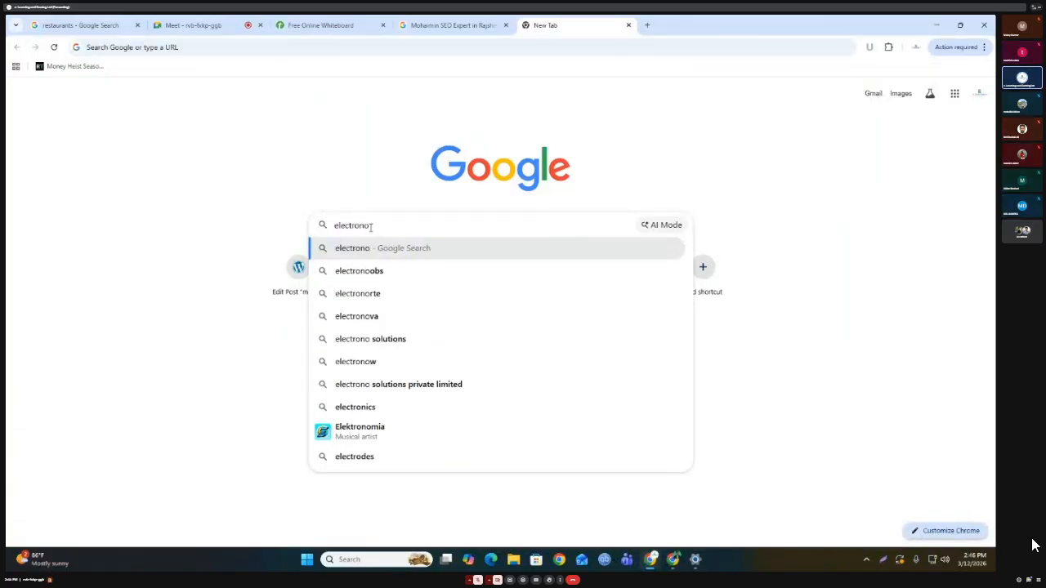
key("BackSpace")
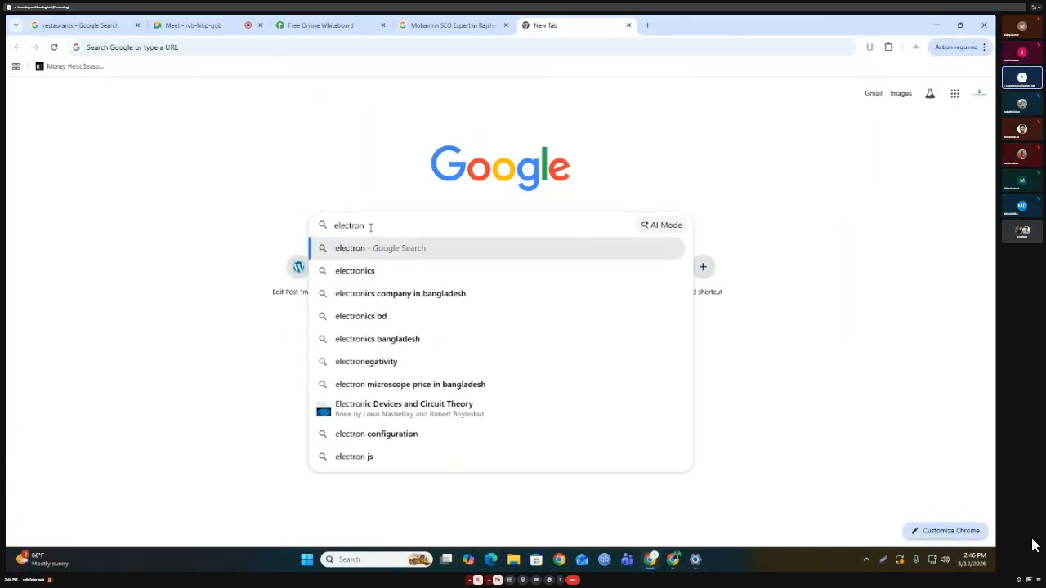
left_click(380, 272)
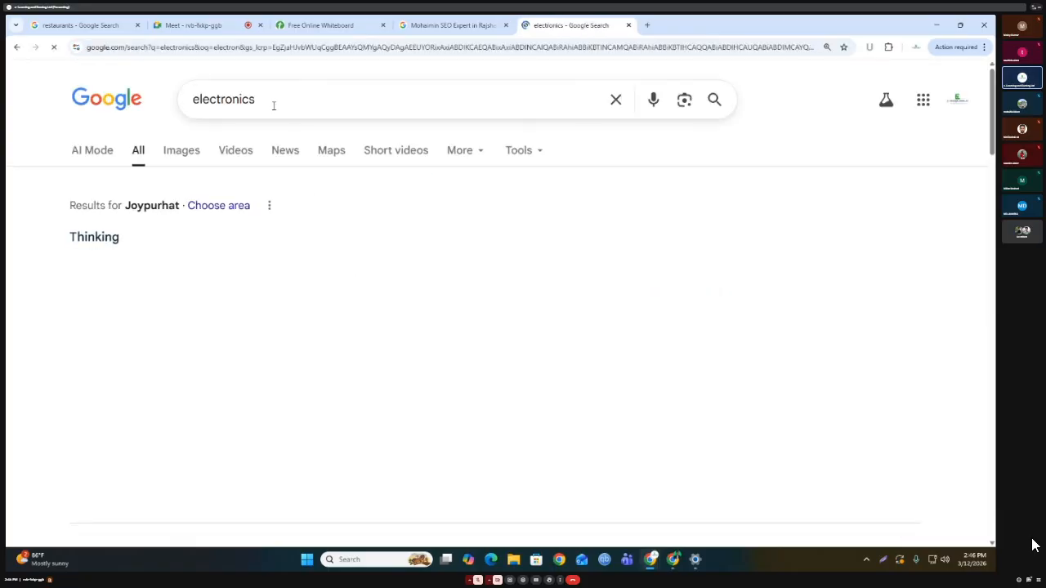
Refine the Google search to "electronics shop".
left_click(298, 98)
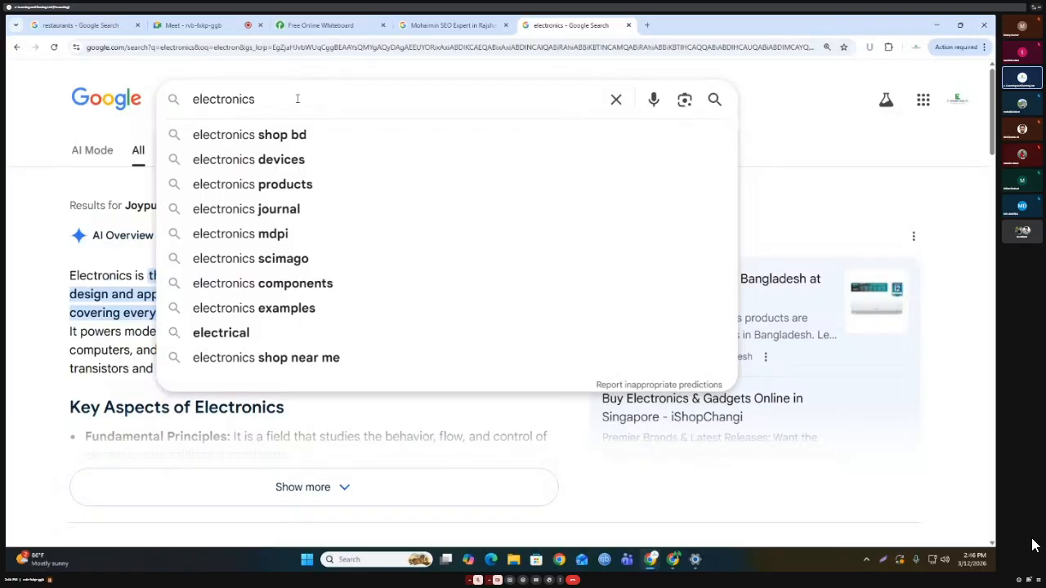
type("shop")
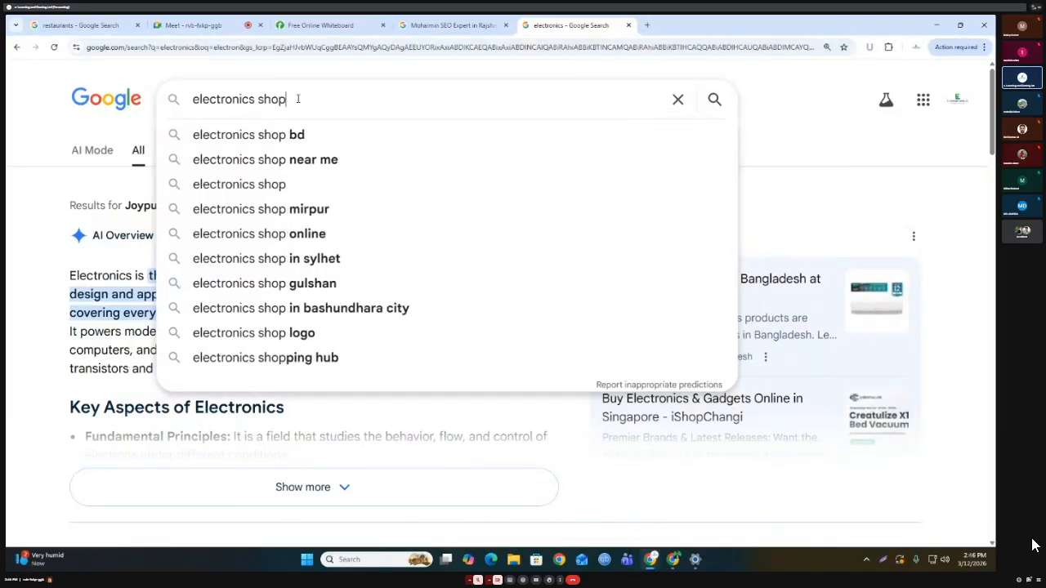
key("Return")
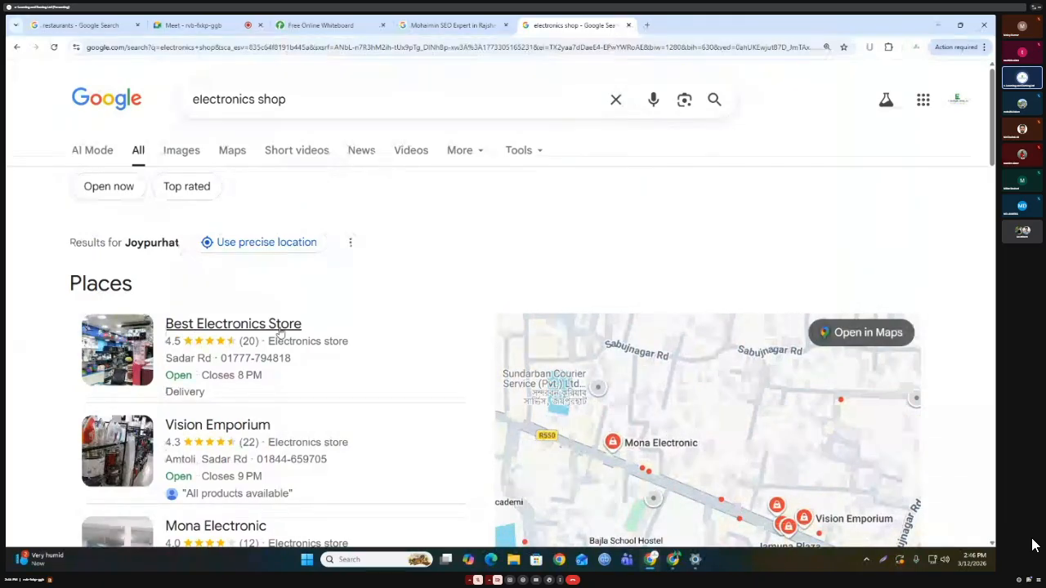
Look through the local place results, expand them to the full places list, and open the Vision Emporium business profile.
scroll(193, 343, "down", 2)
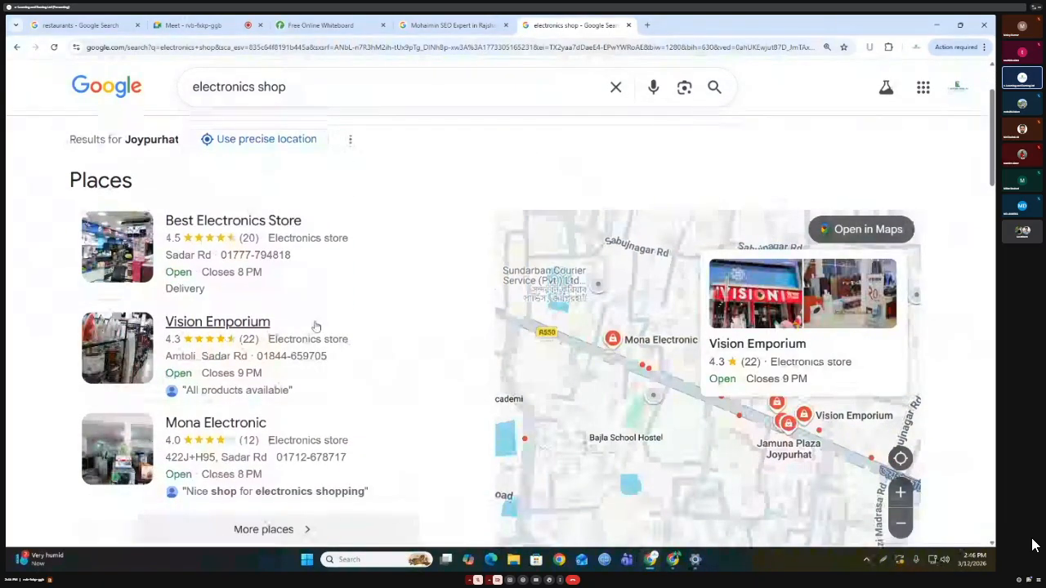
scroll(316, 327, "down", 4)
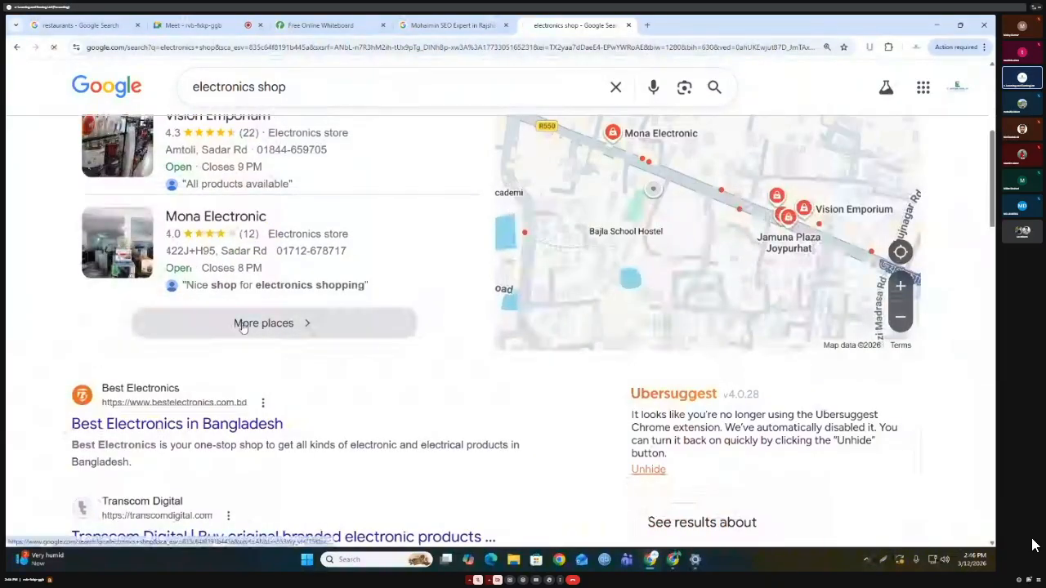
left_click(240, 323)
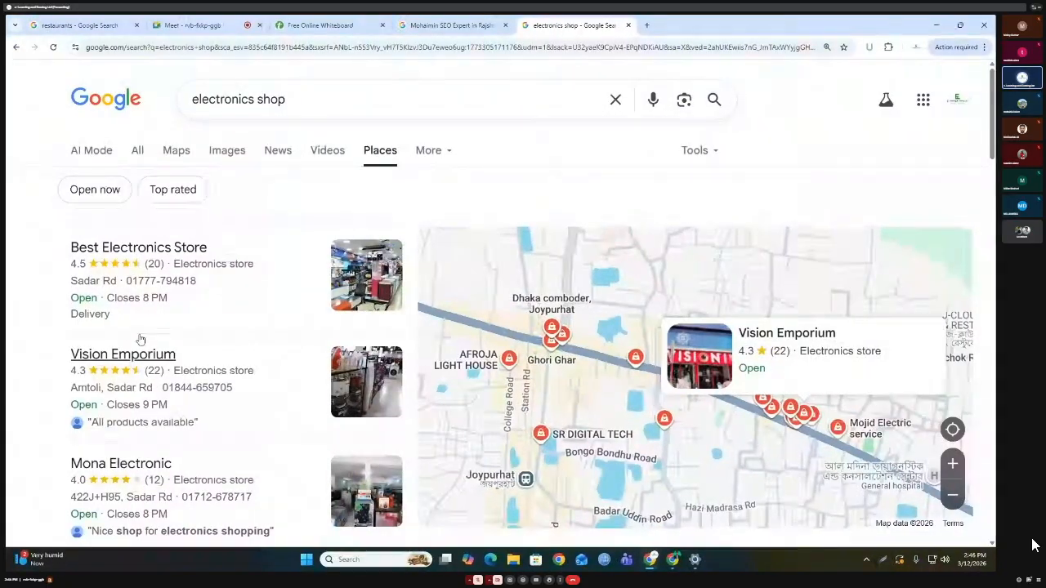
scroll(140, 341, "down", 2)
left_click(239, 201)
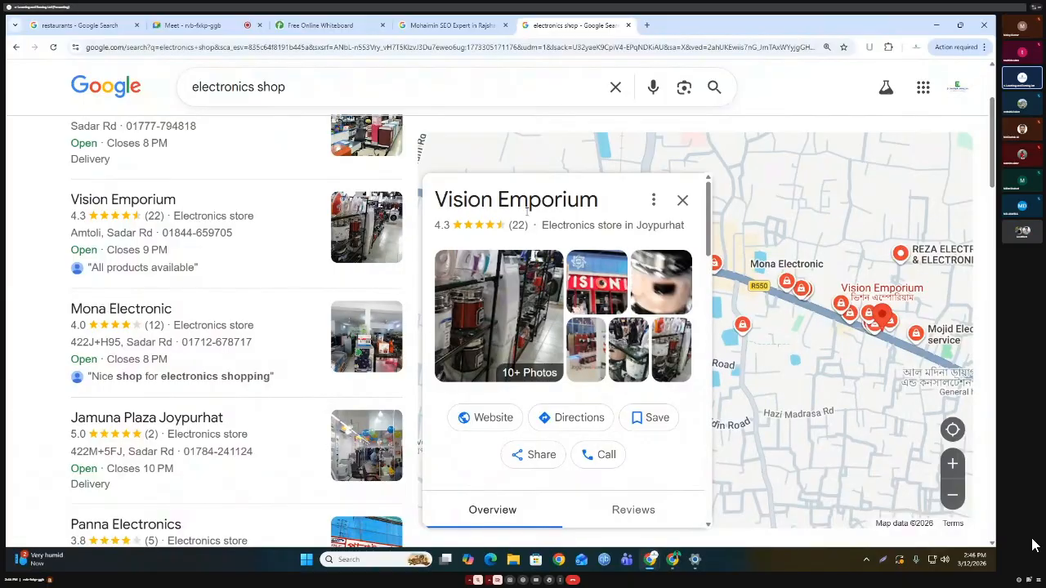
Look over the Vision Emporium profile and open its photo gallery.
scroll(552, 376, "down", 2)
scroll(539, 310, "up", 2)
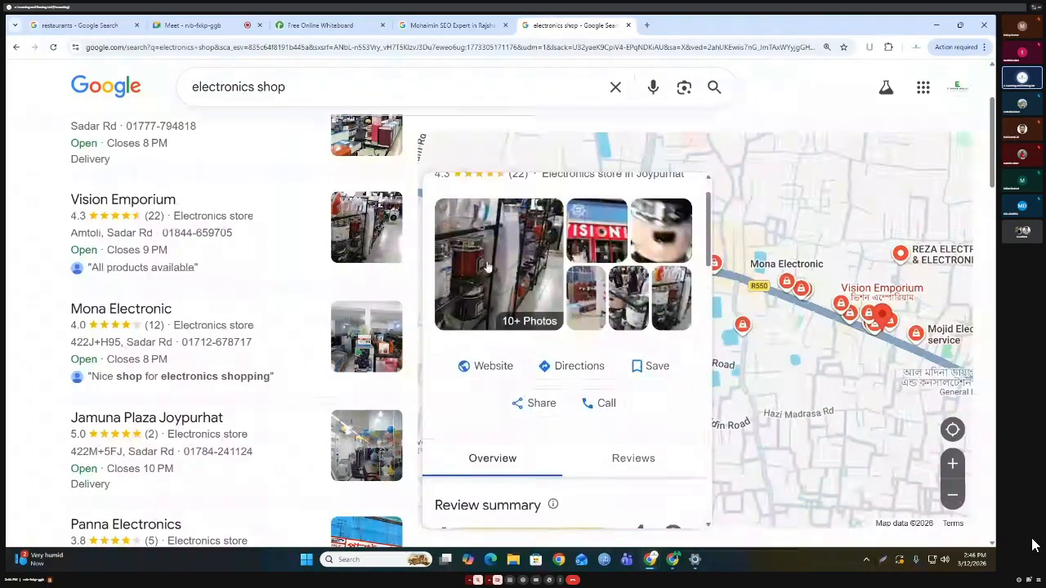
left_click(564, 310)
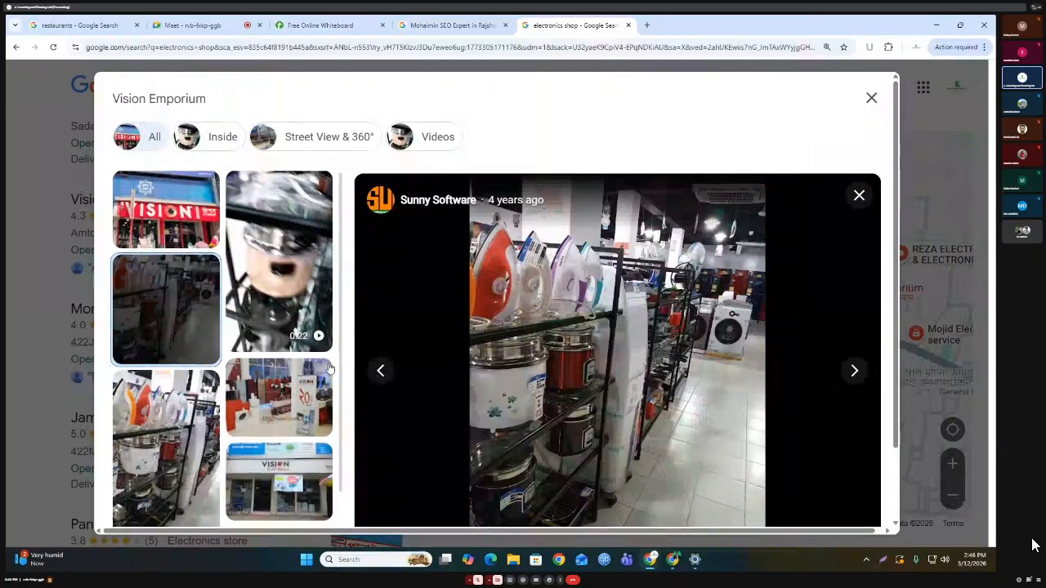
Look through the Vision Emporium photos, enlarge two storefront pictures, and close the photo gallery.
scroll(324, 372, "down", 3)
left_click(290, 400)
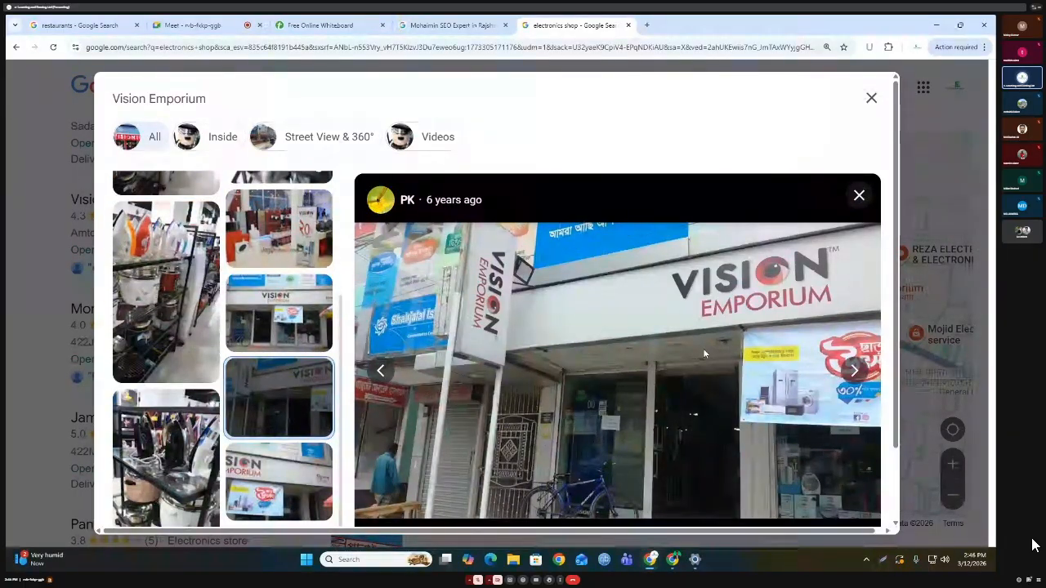
scroll(683, 368, "down", 1)
scroll(454, 374, "up", 2)
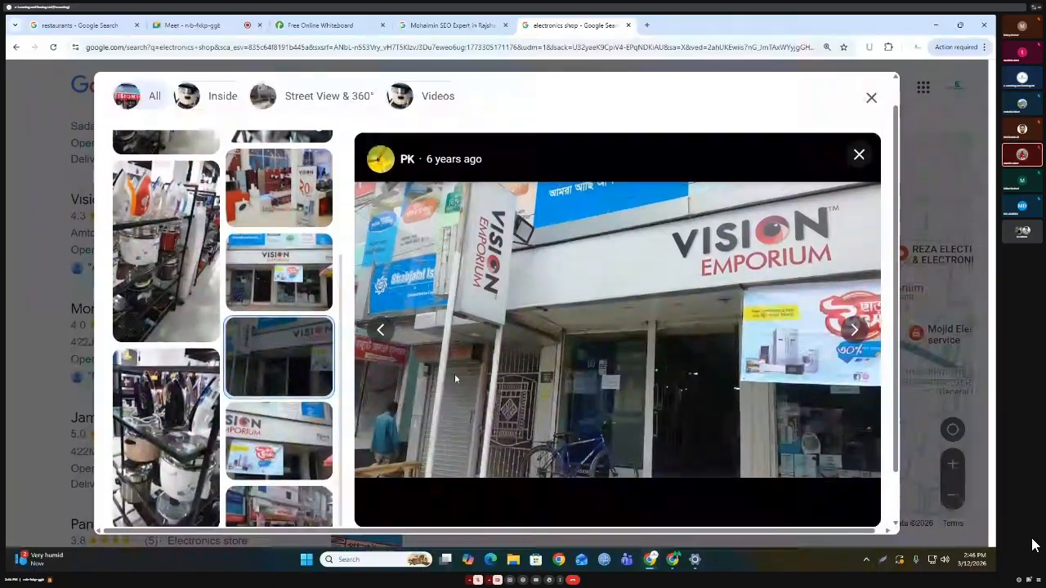
scroll(262, 396, "down", 1)
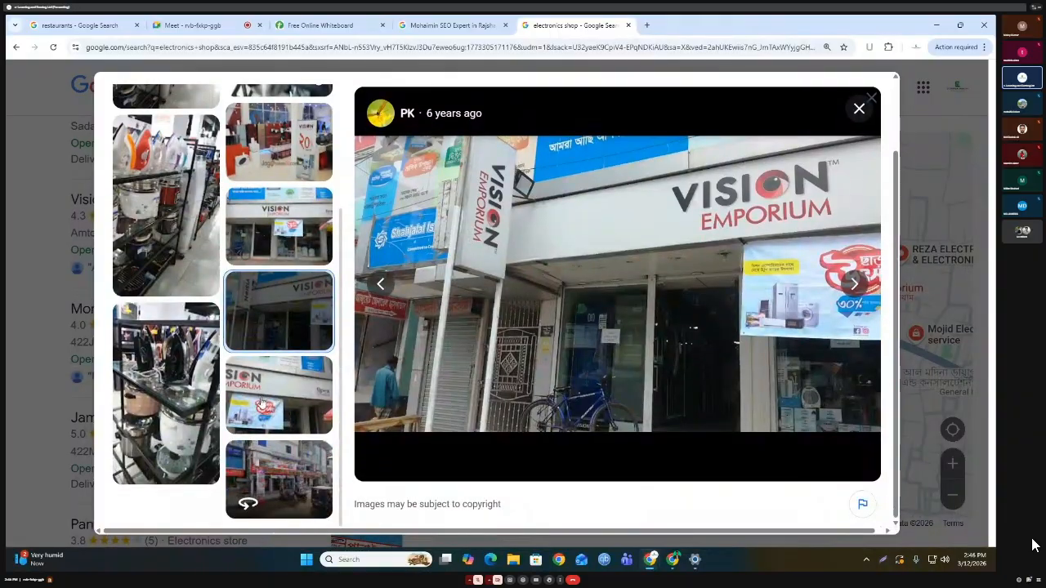
left_click(295, 396)
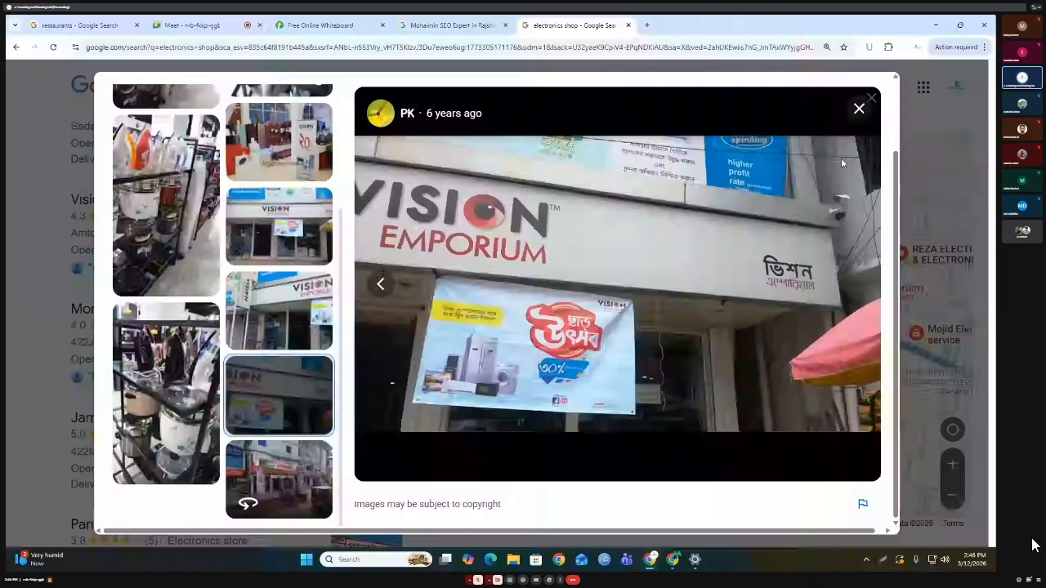
left_click(855, 114)
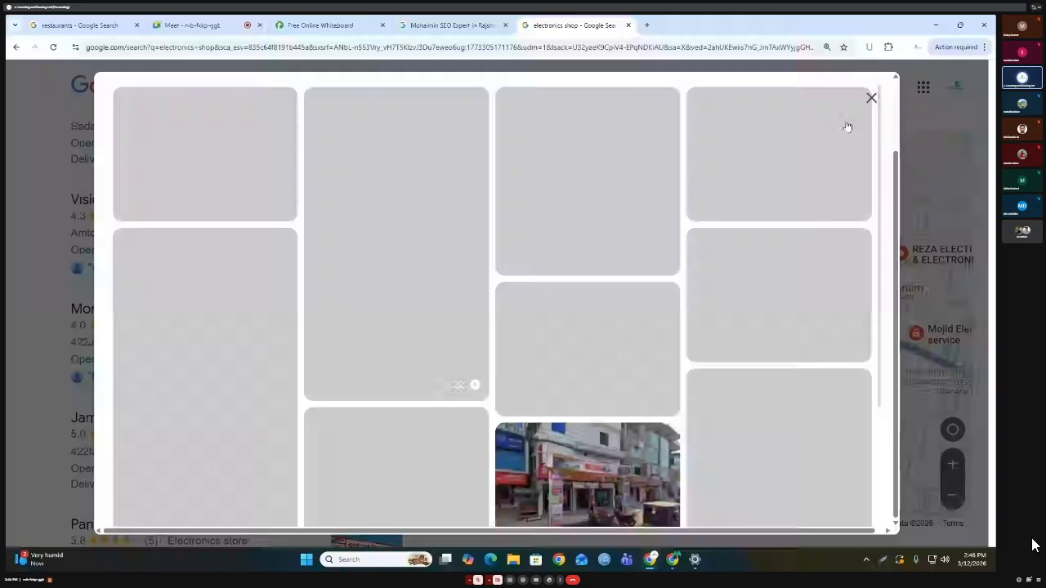
left_click(871, 98)
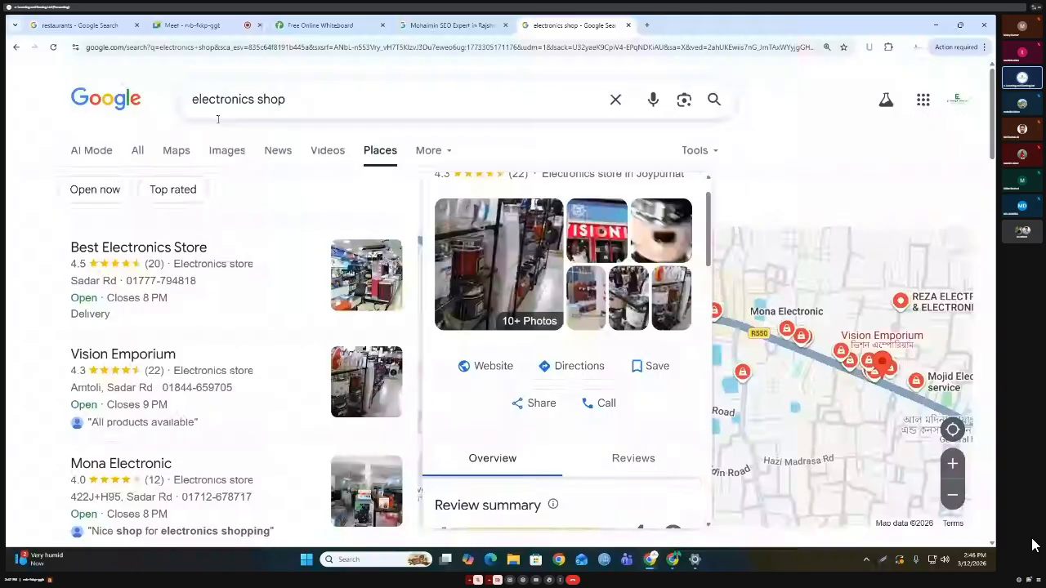
Open the Mojid Electric service profile from the places list, view its photo gallery, and close the gallery.
scroll(326, 327, "down", 5)
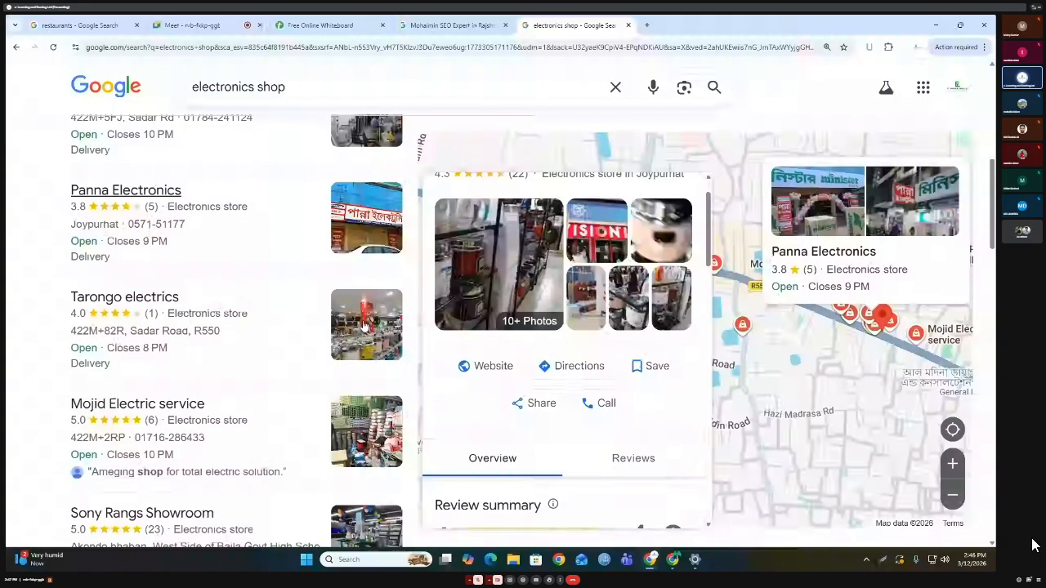
scroll(364, 325, "down", 1)
scroll(360, 313, "down", 2)
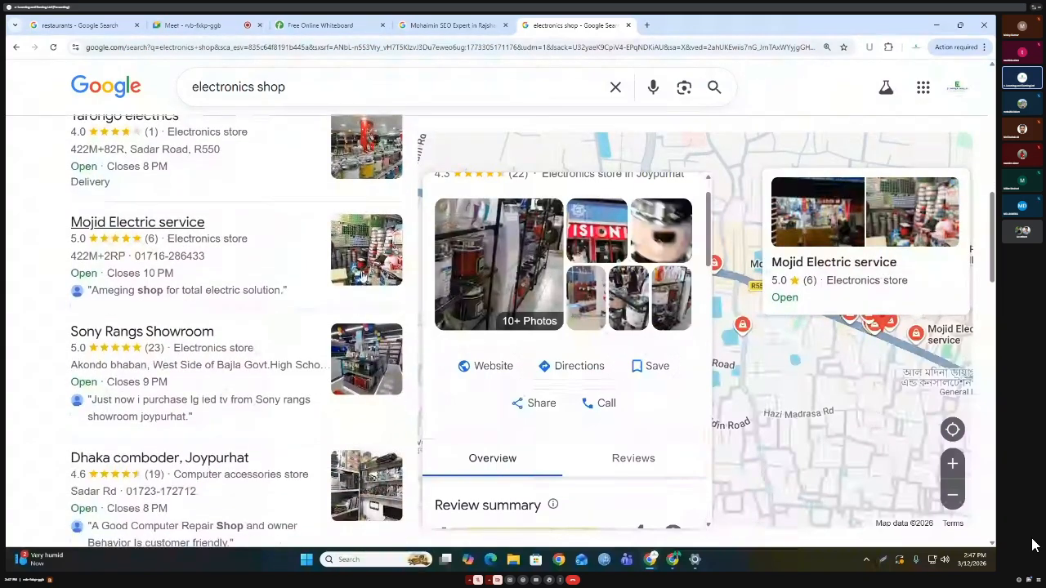
left_click(123, 224)
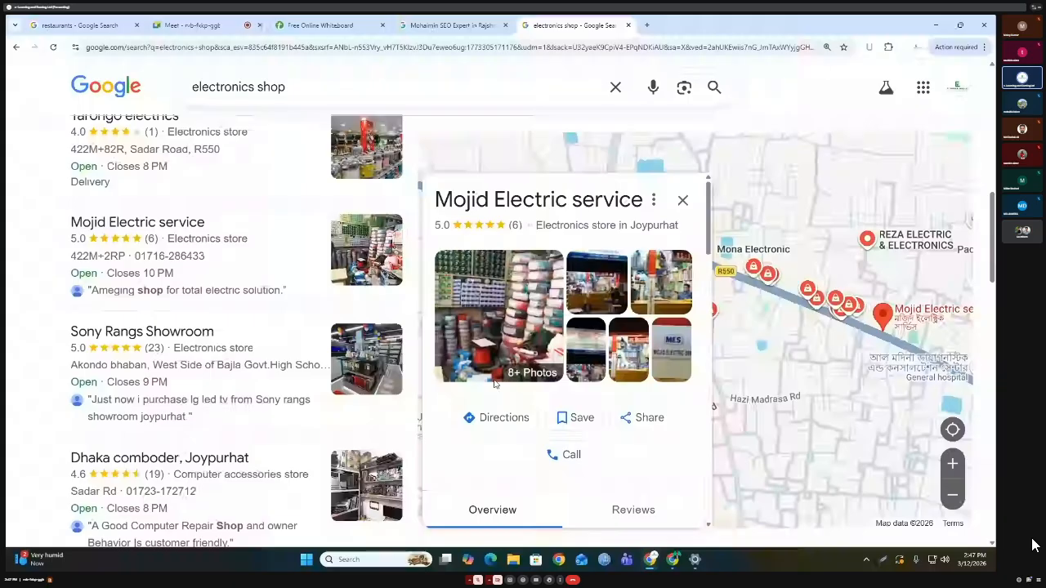
left_click(502, 318)
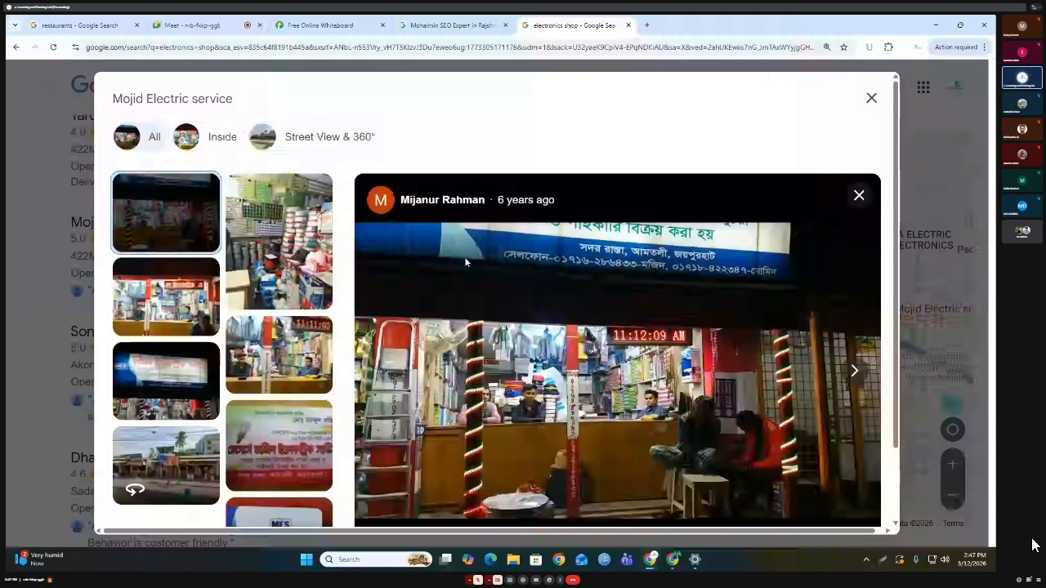
left_click(871, 98)
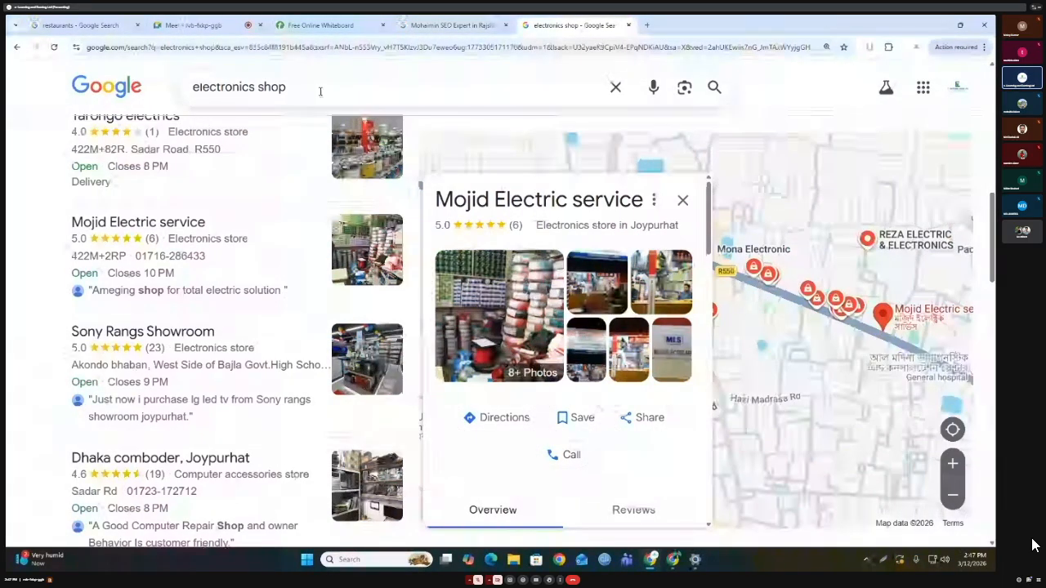
On the online whiteboard, draw a circle with an outward arrow in the large empty rectangle and write "GBP" above the circled E box.
left_click(323, 25)
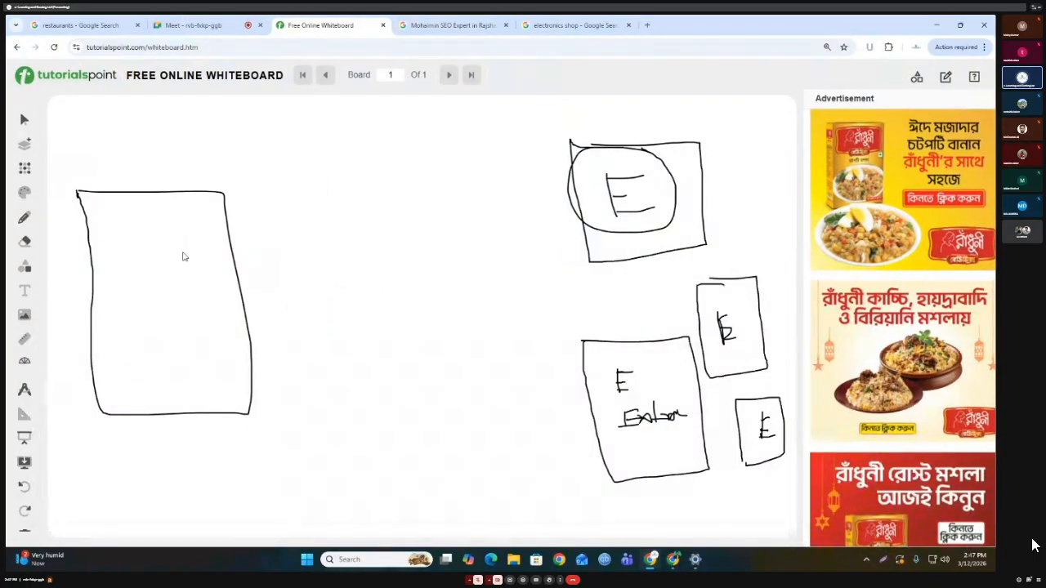
mouse_move(211, 240)
left_mouse_down()
mouse_move(161, 273)
mouse_move(191, 224)
left_mouse_up()
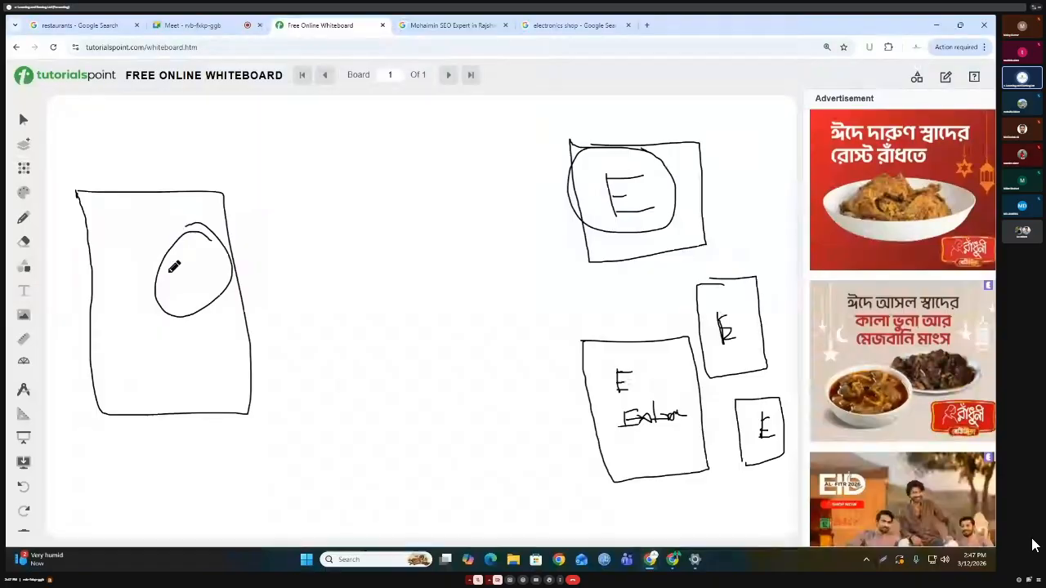
mouse_move(211, 260)
left_mouse_down()
mouse_move(296, 228)
mouse_move(333, 232)
mouse_move(308, 248)
left_mouse_up()
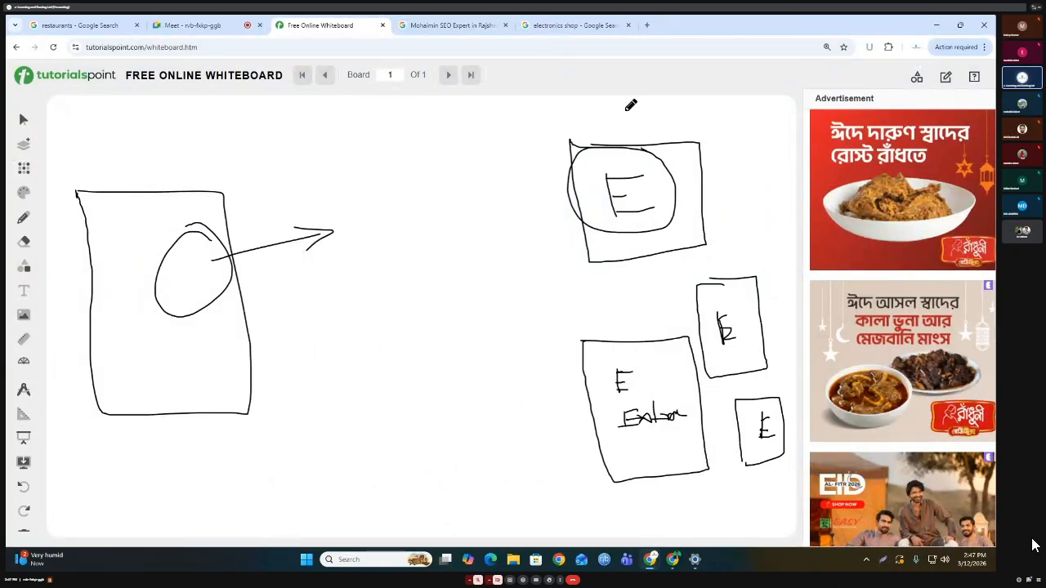
mouse_move(621, 114)
left_mouse_down()
mouse_move(603, 117)
mouse_move(670, 117)
left_mouse_up()
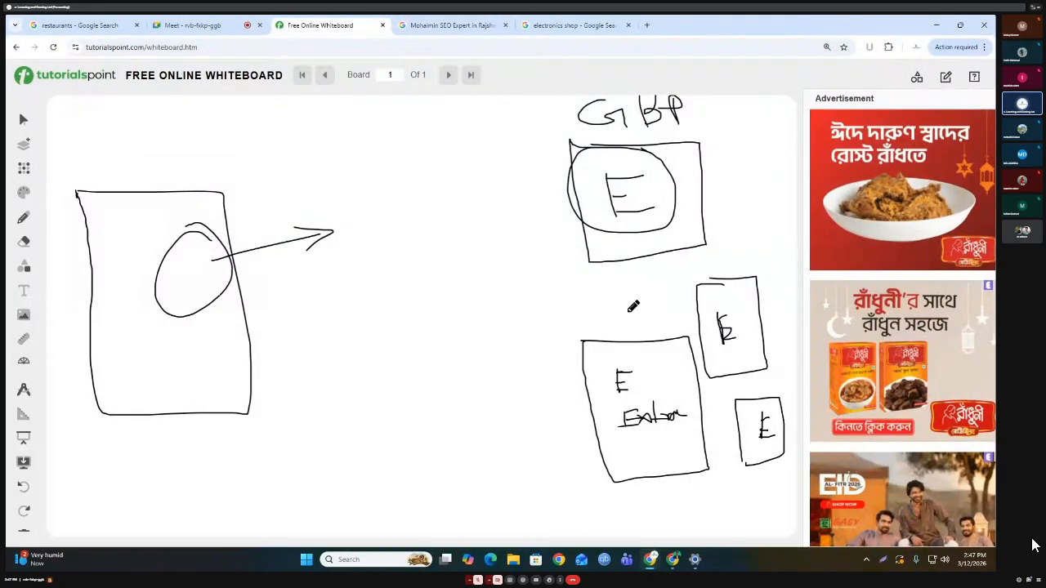
Mark small crosses above the three other E boxes and handwrite a letter T in the space beside the GBP box.
left_click_drag(627, 306, 650, 322)
left_click_drag(649, 306, 629, 322)
left_click_drag(707, 264, 727, 277)
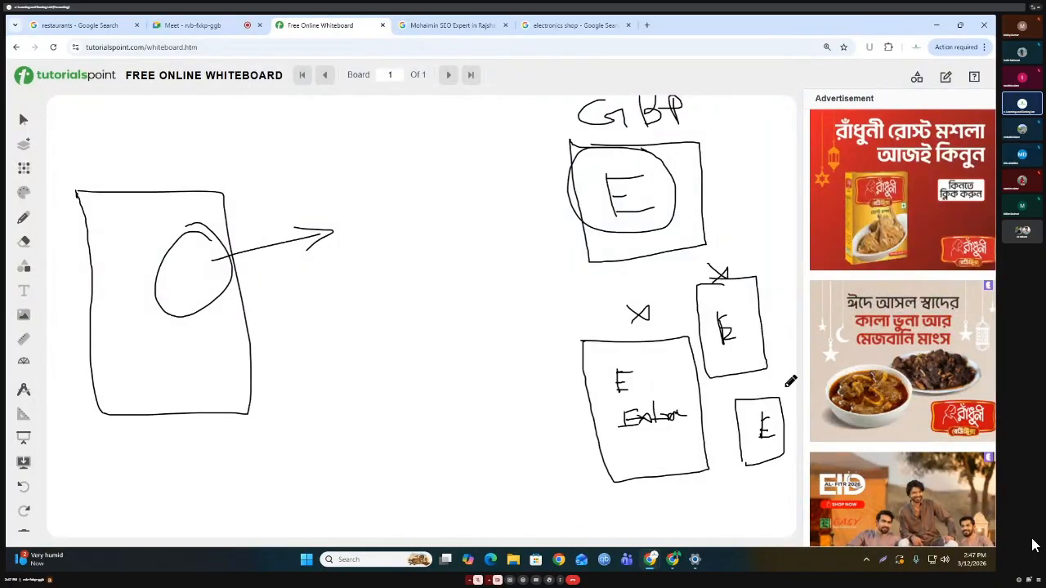
left_click_drag(778, 362, 790, 371)
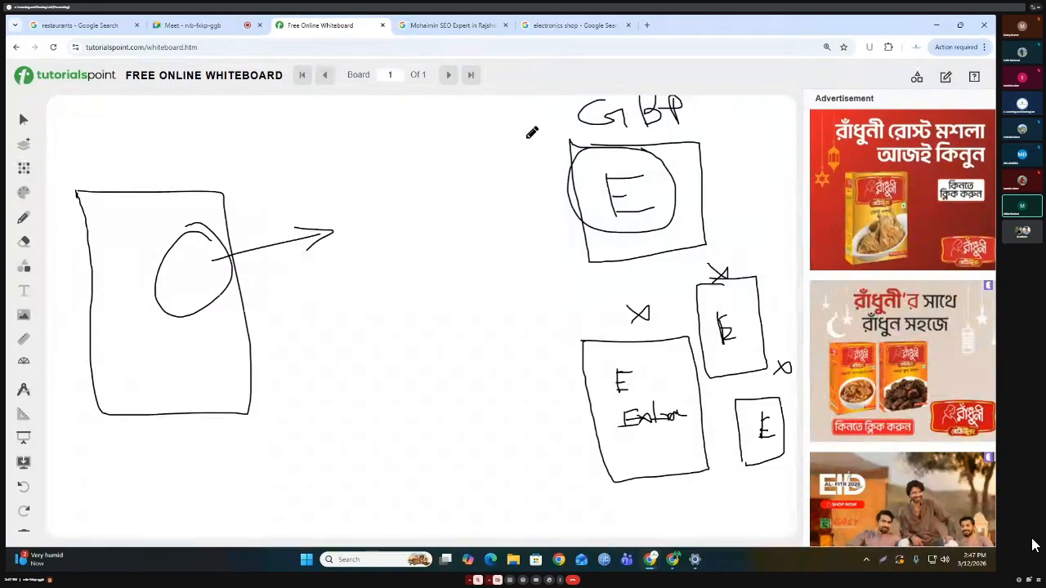
left_click_drag(428, 141, 480, 136)
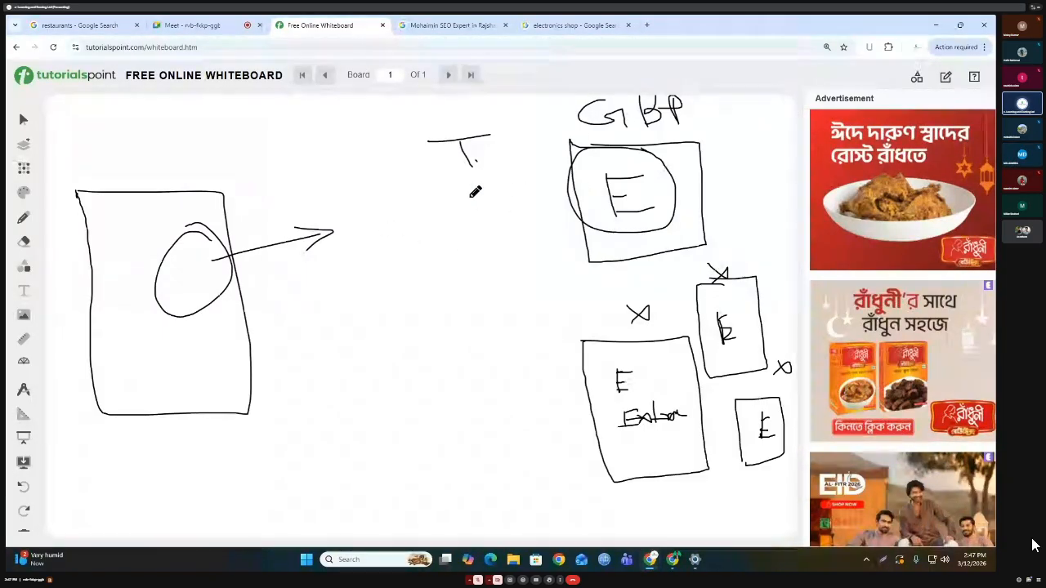
left_click_drag(502, 118, 540, 115)
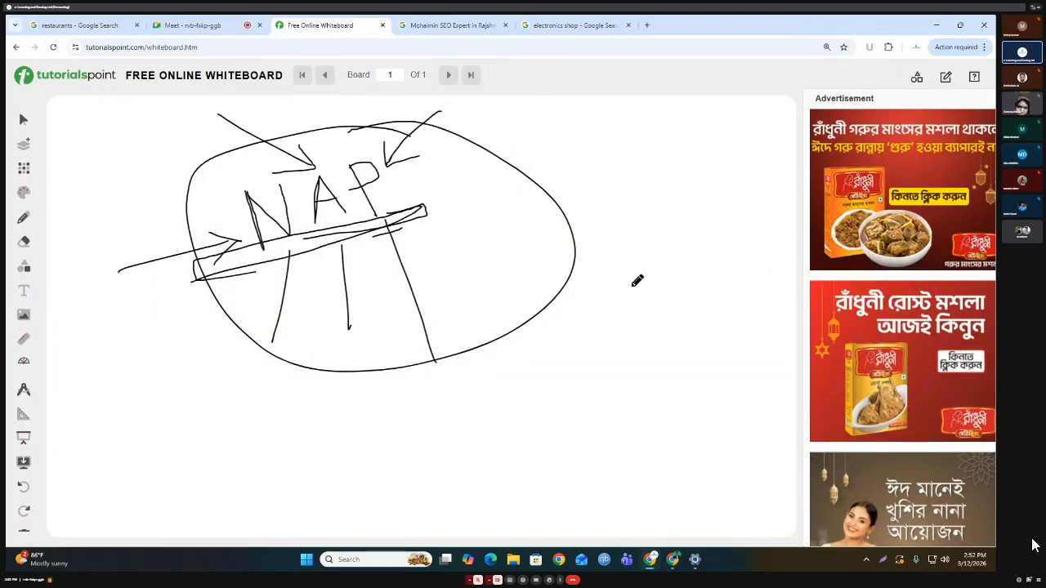
Search Google in a new tab for the SEO expert's name followed by "seo expert" and look through the results.
left_click(645, 25)
left_click(391, 226)
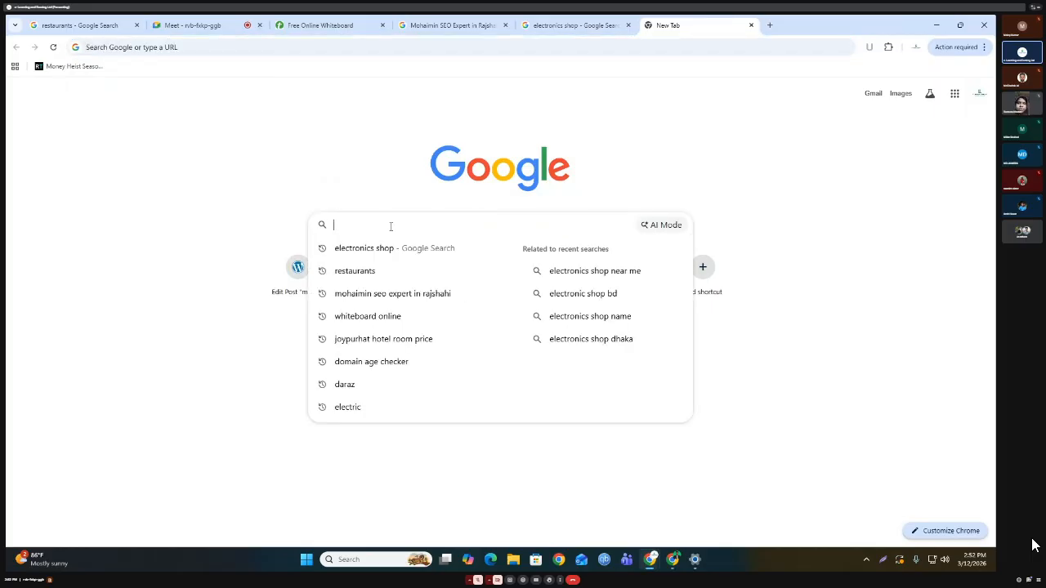
type("mohaimin seo expert")
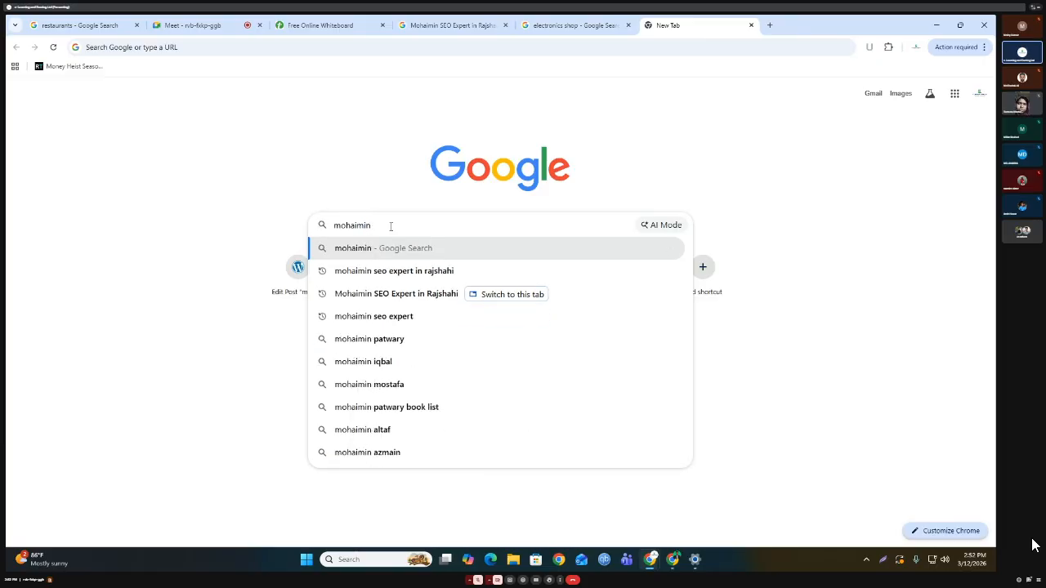
left_click(405, 317)
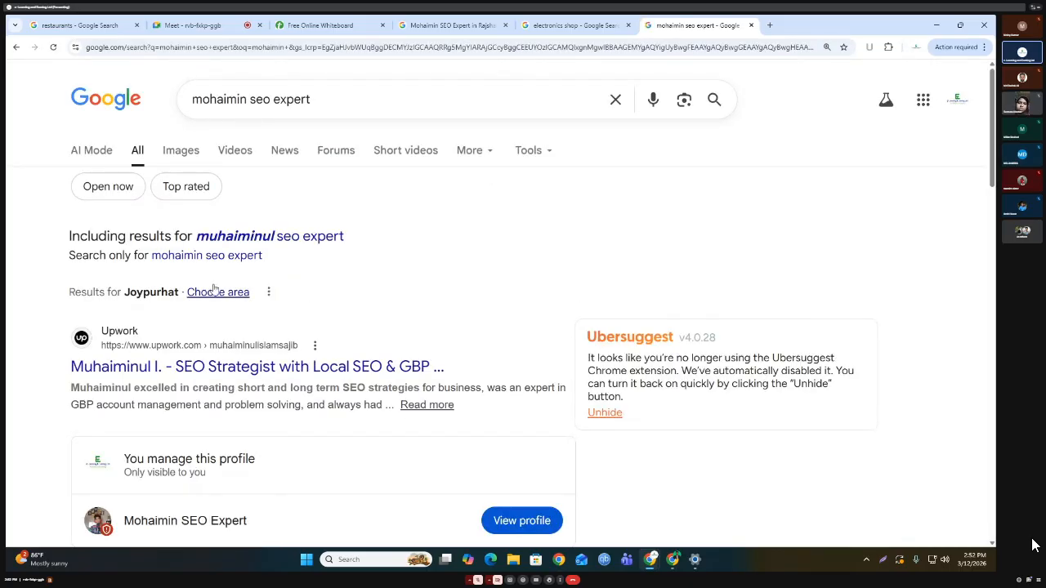
scroll(245, 298, "down", 3)
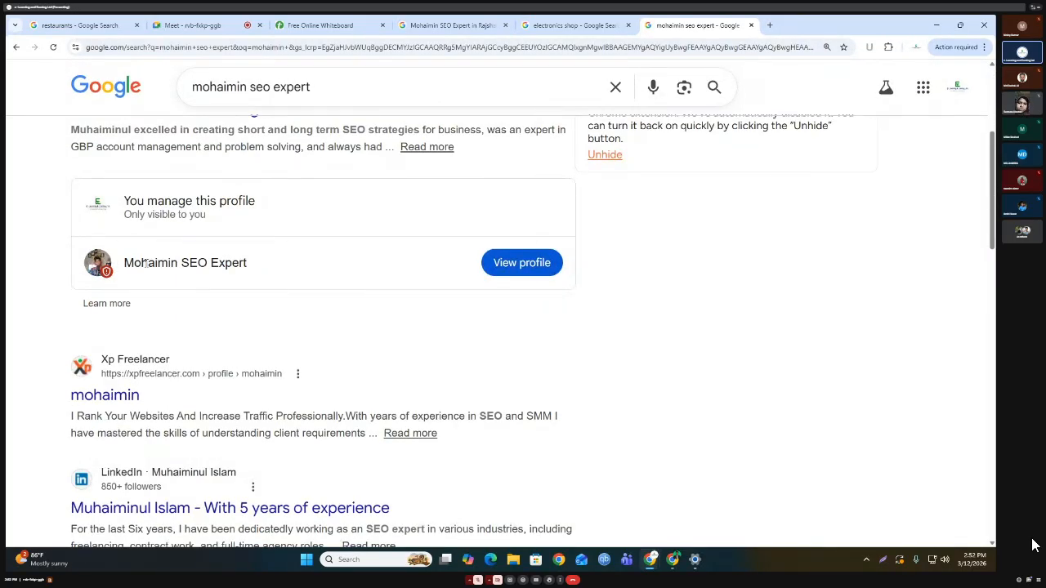
scroll(284, 284, "up", 3)
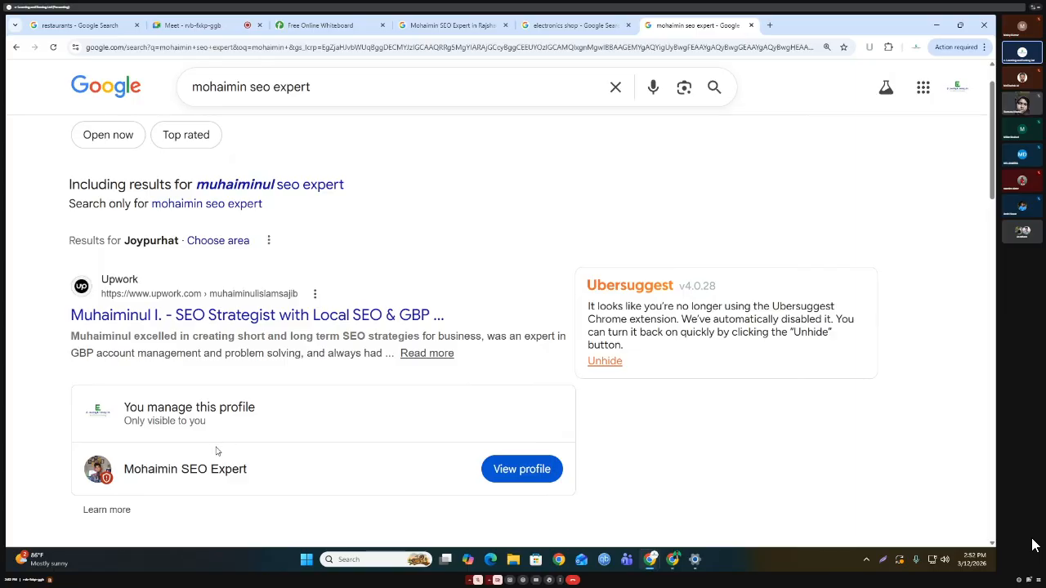
scroll(206, 453, "up", 1)
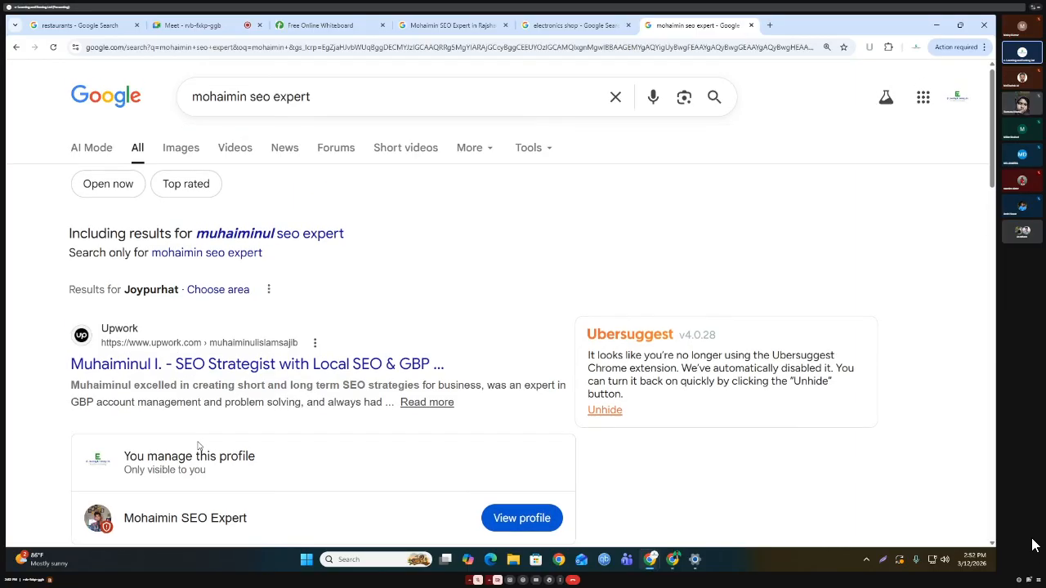
Restrict the Google search to the exact spelling entered and copy the query text.
left_click_drag(330, 96, 190, 120)
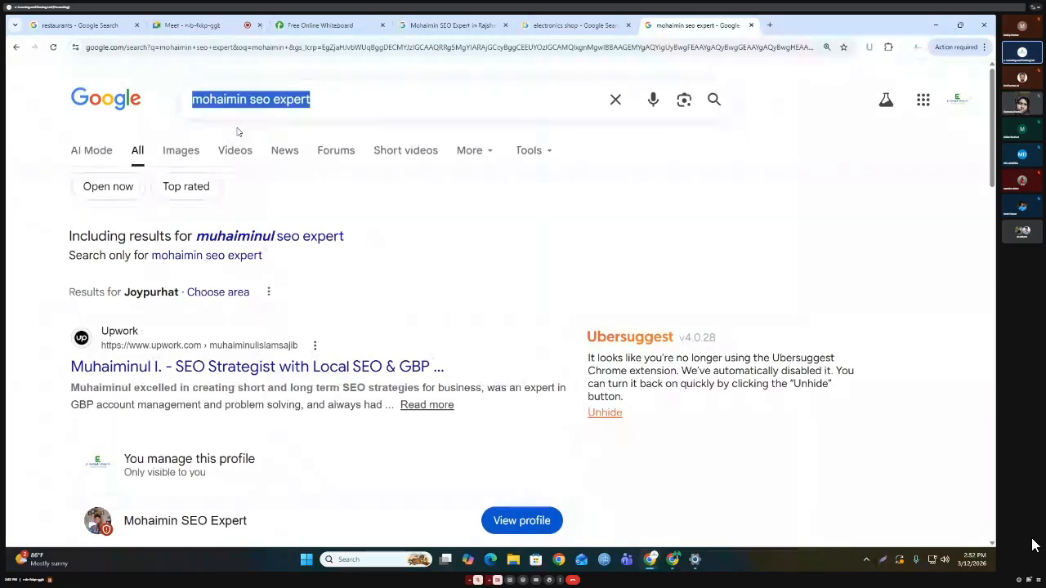
left_click(188, 257)
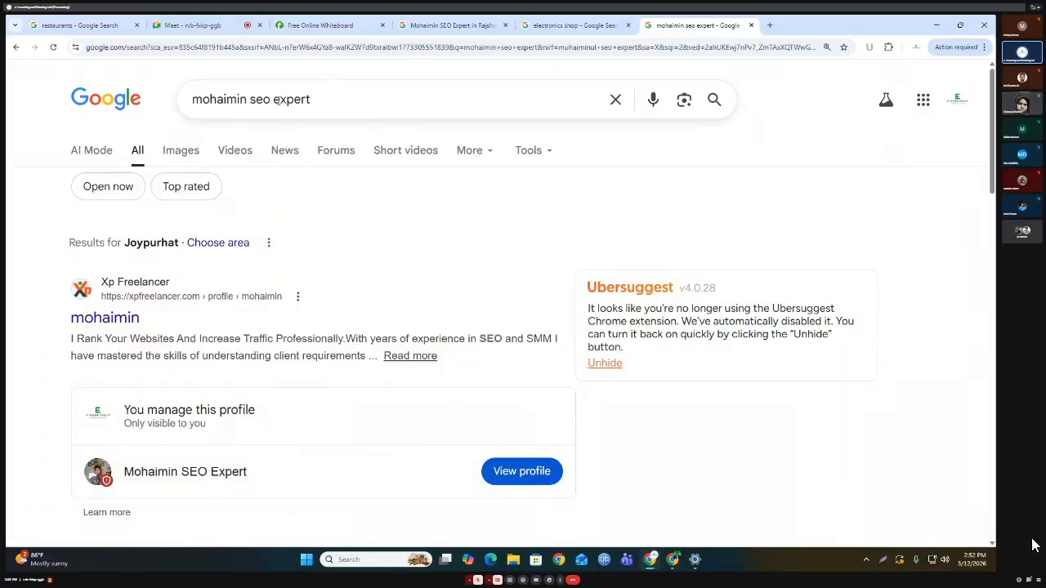
left_click_drag(318, 96, 189, 126)
key("ctrl+c")
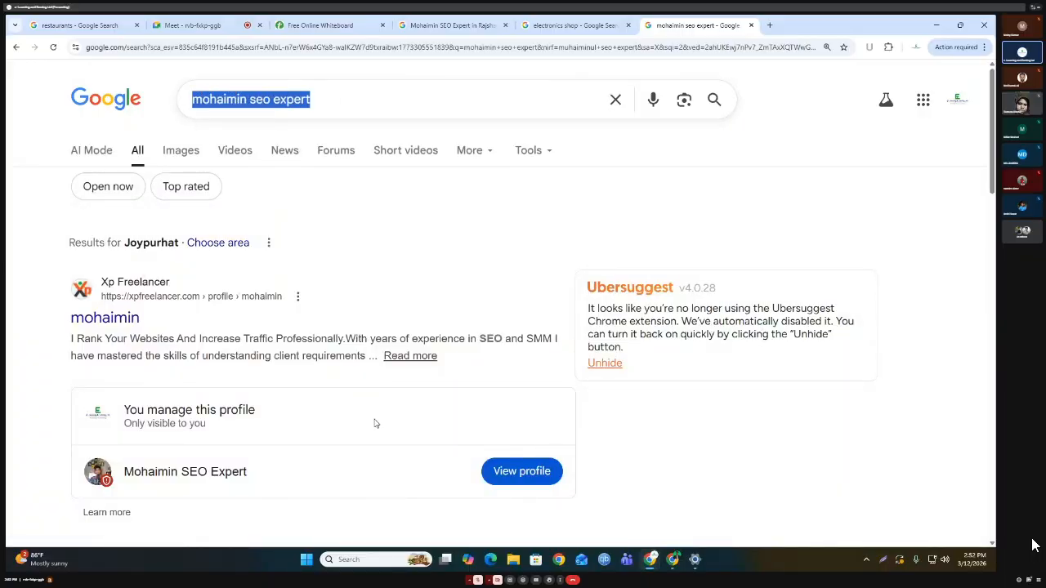
Open a new Chrome window and launch the first of the other listed work profiles from it.
left_click(558, 559)
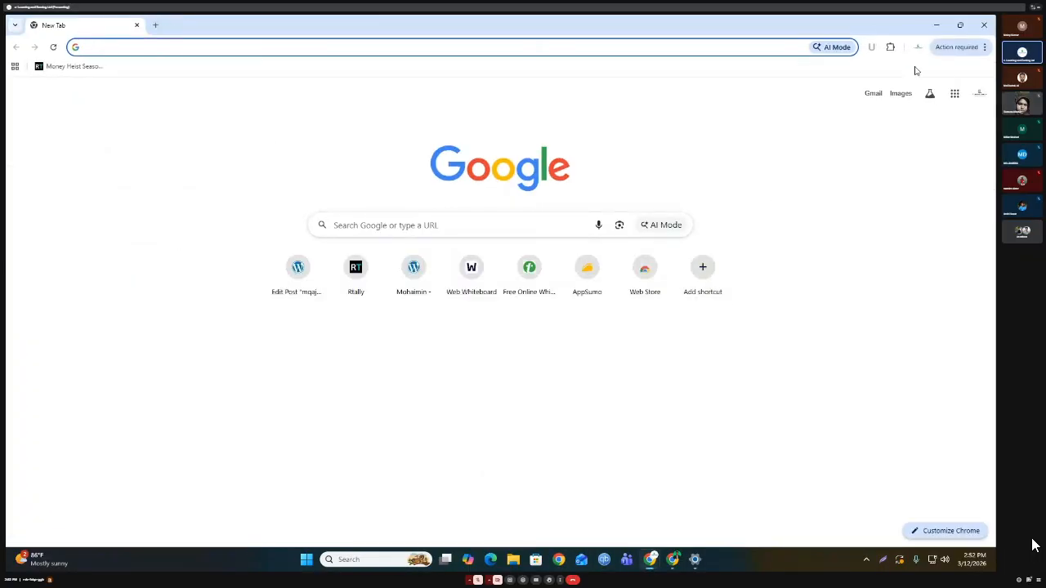
left_click(918, 48)
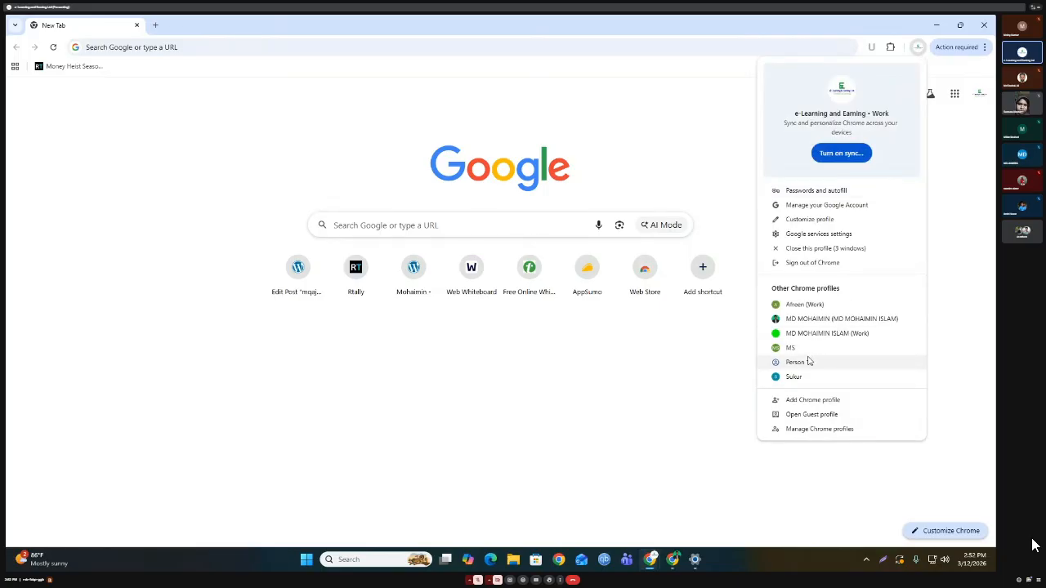
left_click(809, 304)
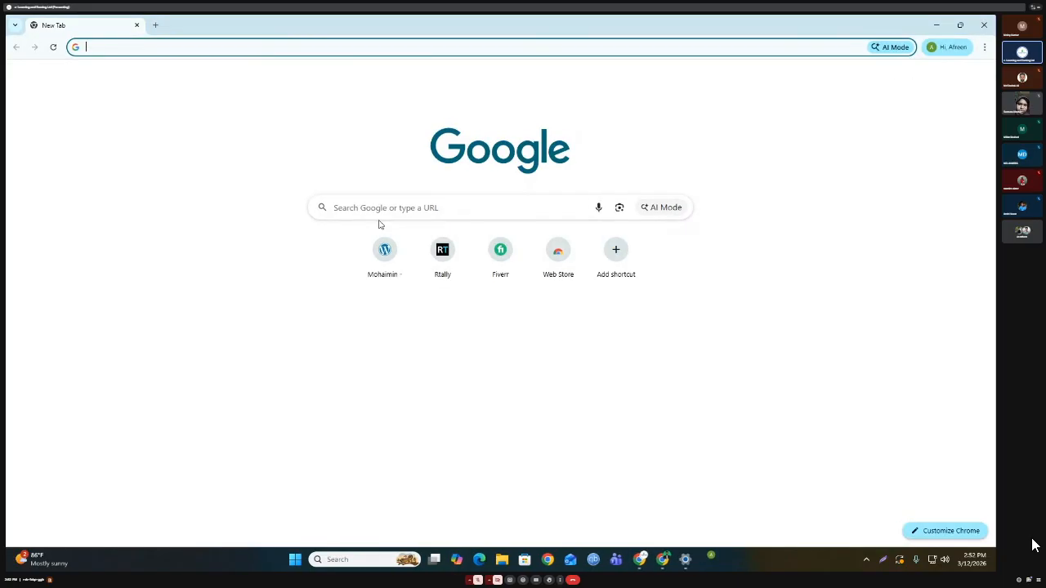
Search for the copied query with exact spelling only, and minimize both new windows to return to the original search results.
key("ctrl+v")
key("Return")
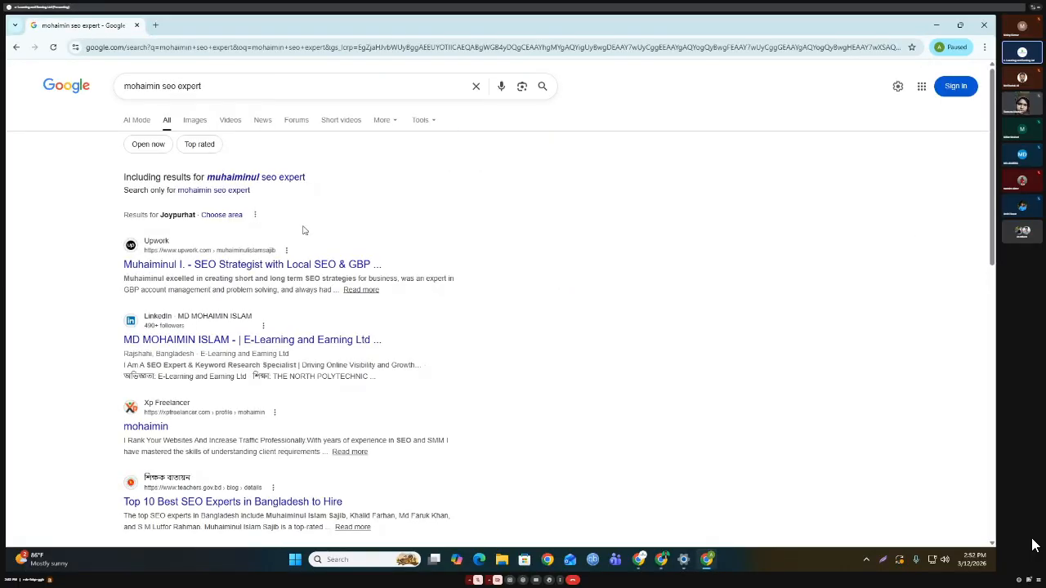
left_click(216, 190)
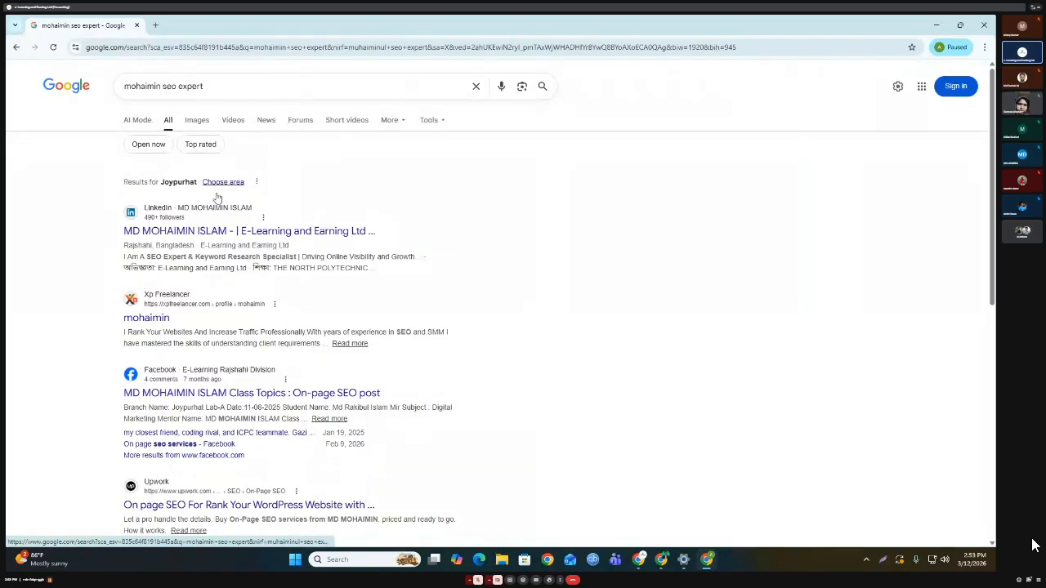
left_click(938, 24)
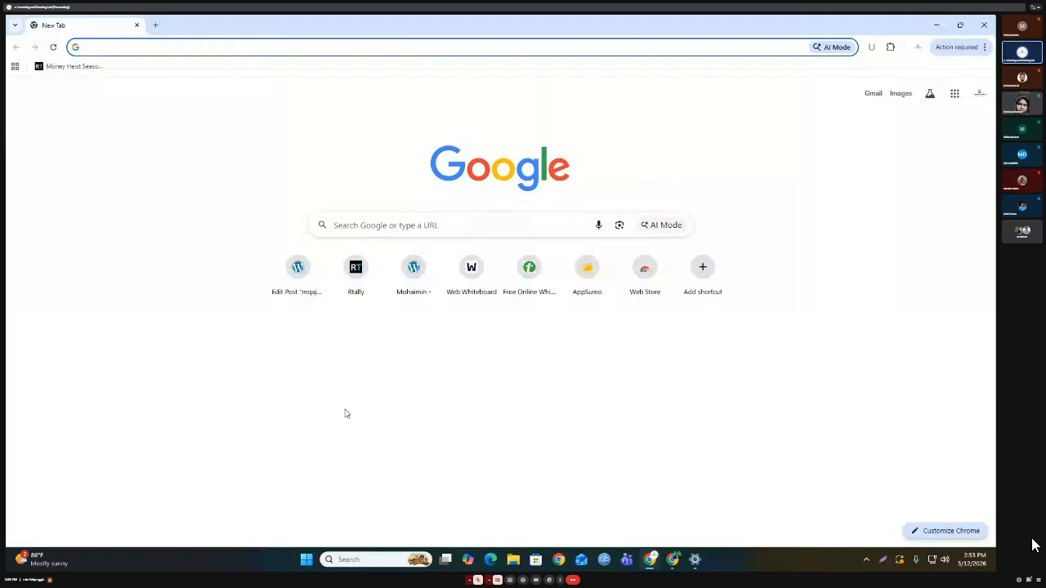
left_click(937, 25)
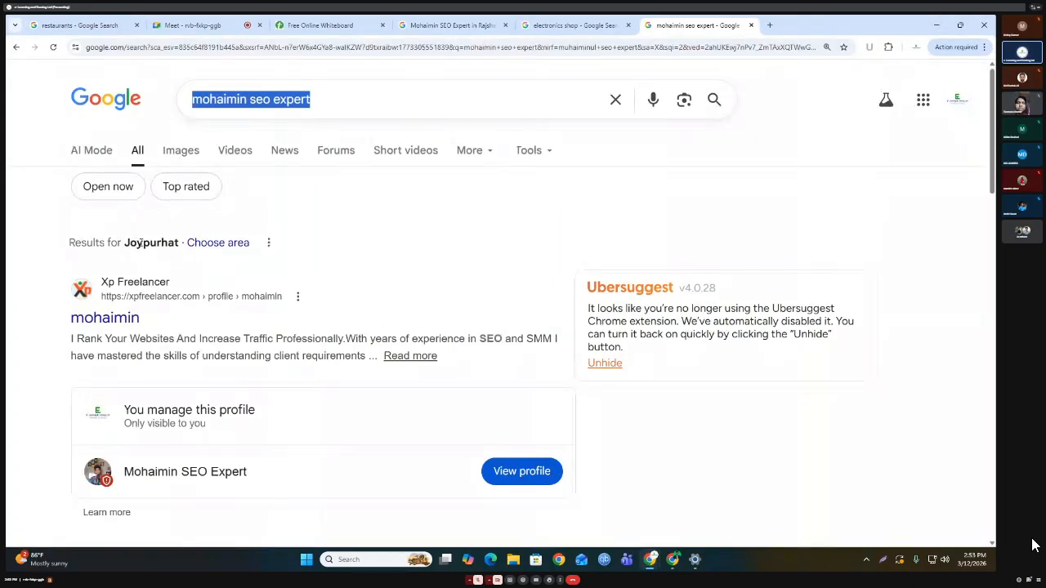
Launch the first of the other listed Chrome work profiles and search Google for "gmb" in it.
left_click(349, 99)
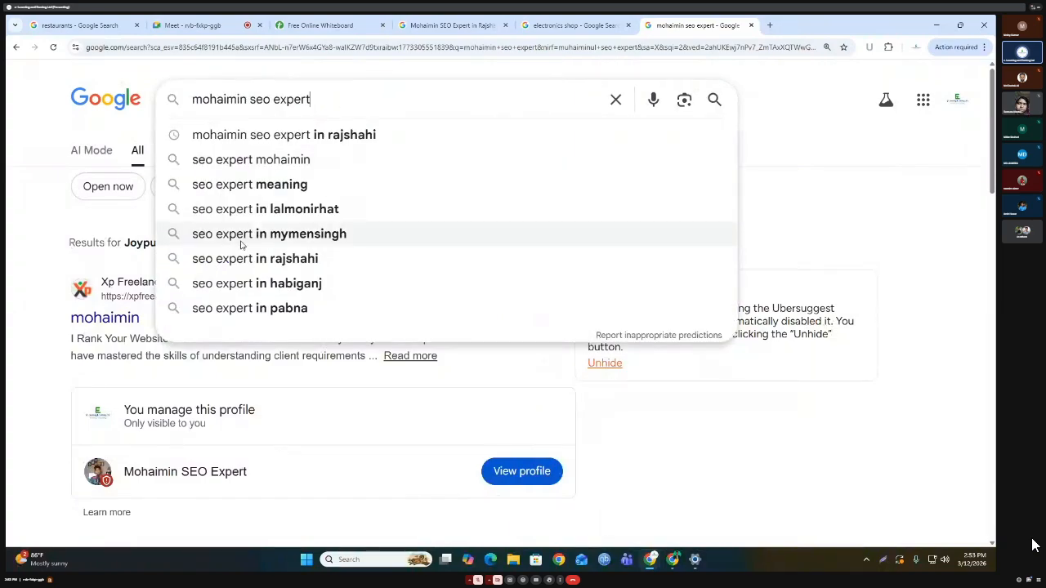
left_click(951, 47)
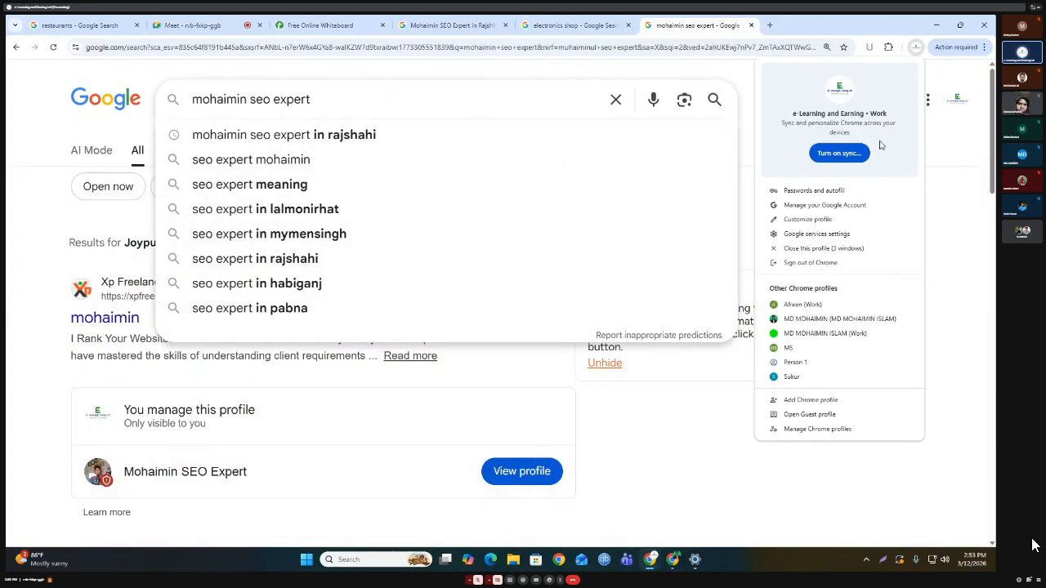
left_click(803, 304)
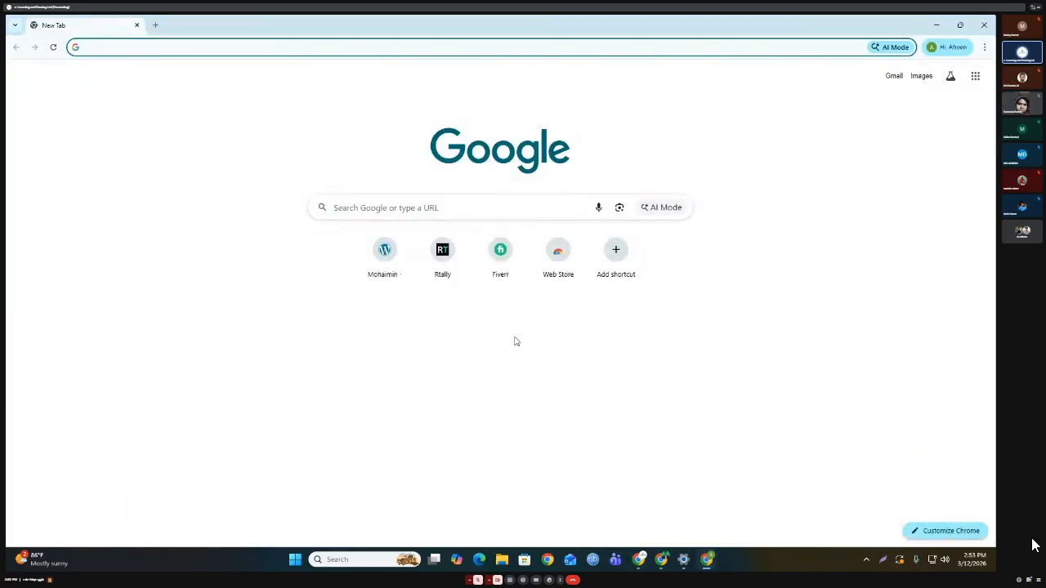
left_click(376, 207)
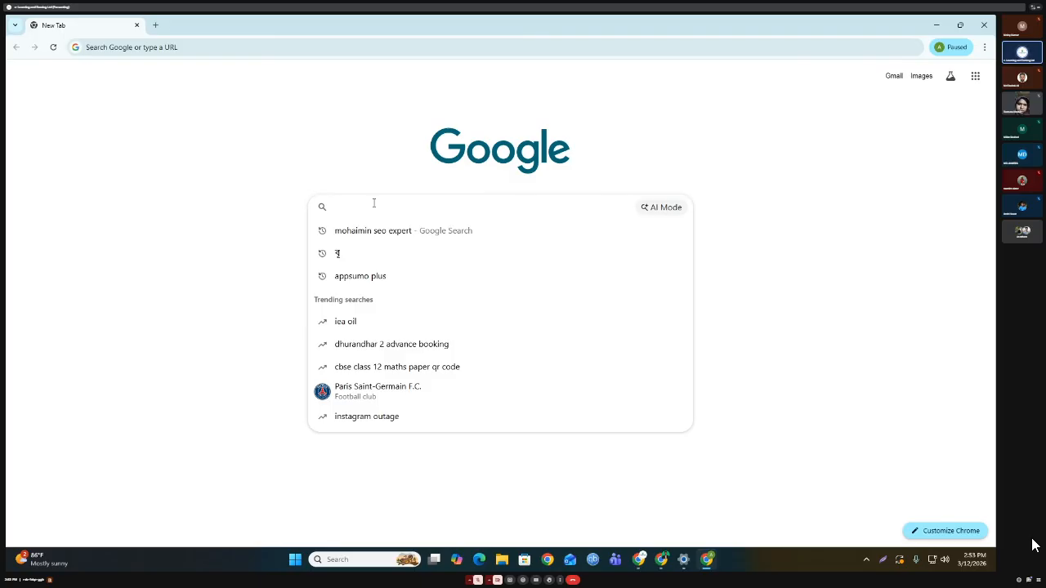
type("gmb")
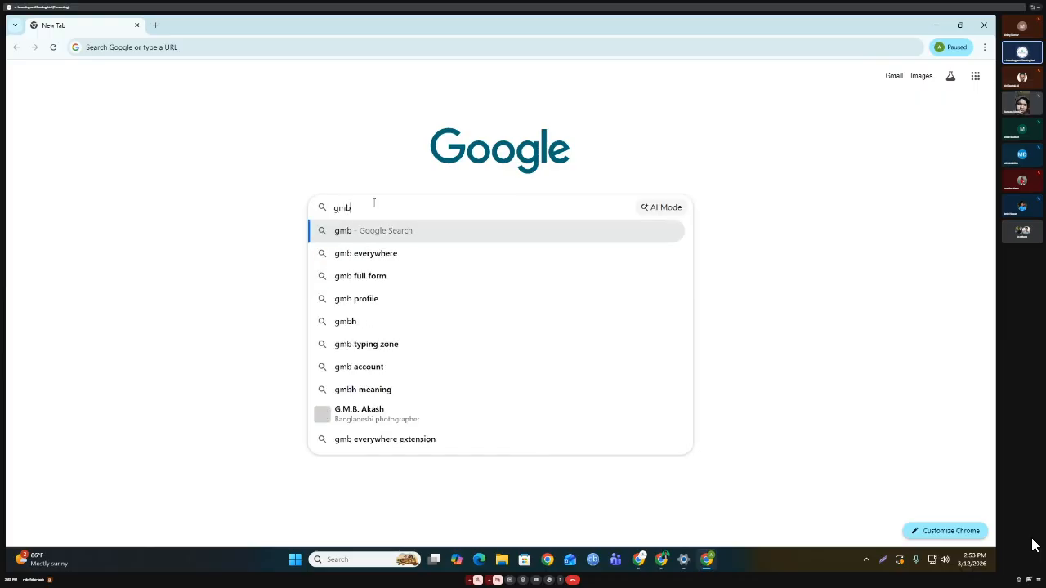
key("Return")
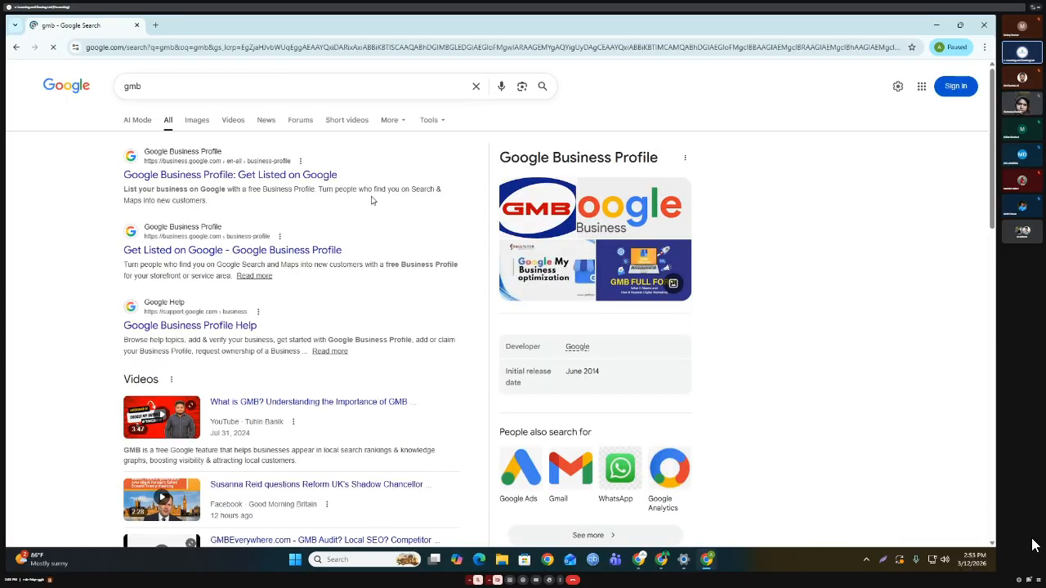
Try to start a free Google Business Profile from its website with the listed signed-out account, and close that profile's window.
left_click_drag(338, 175, 123, 175)
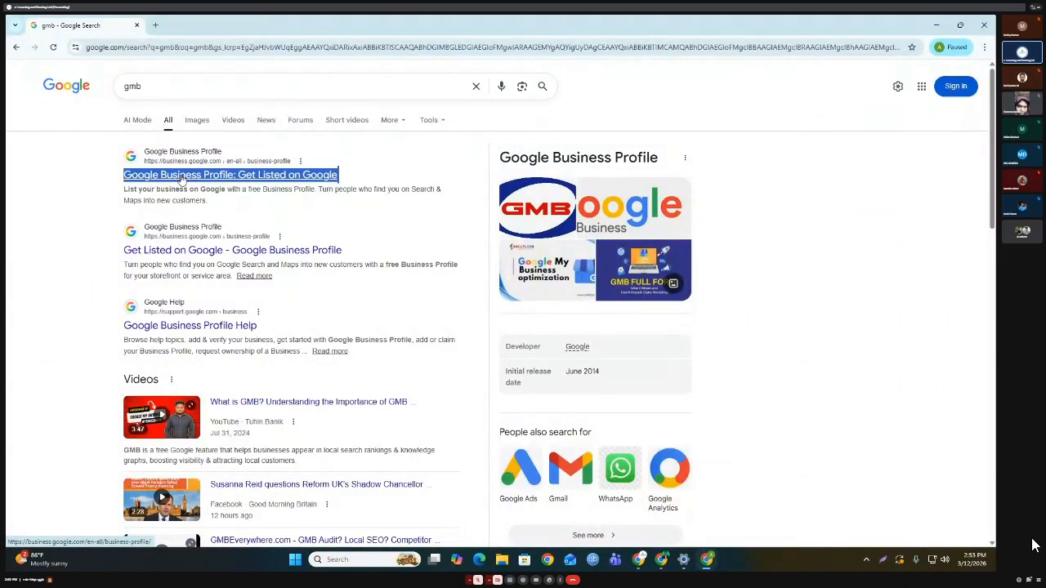
left_click(208, 176)
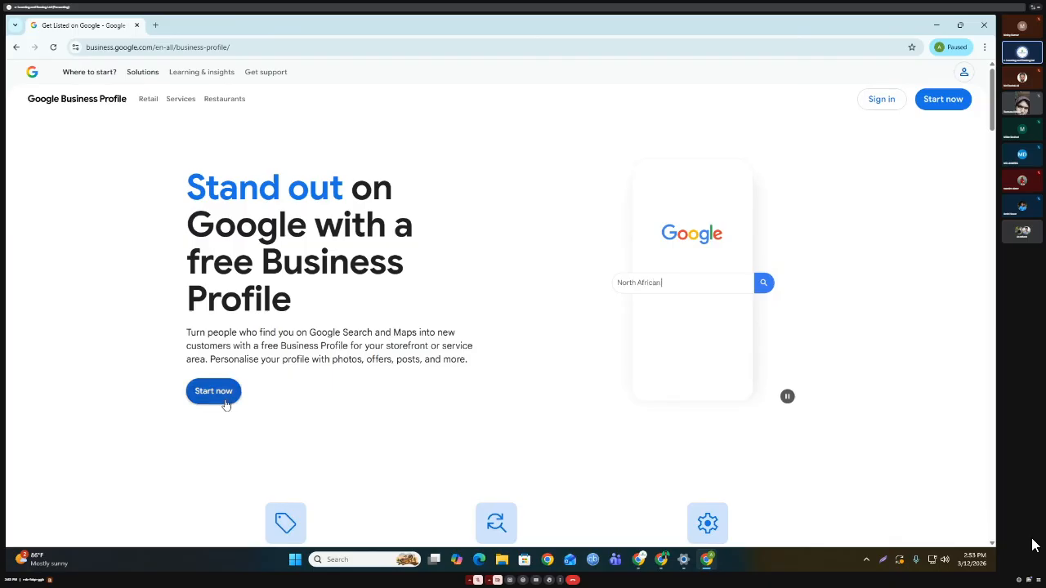
left_click(939, 101)
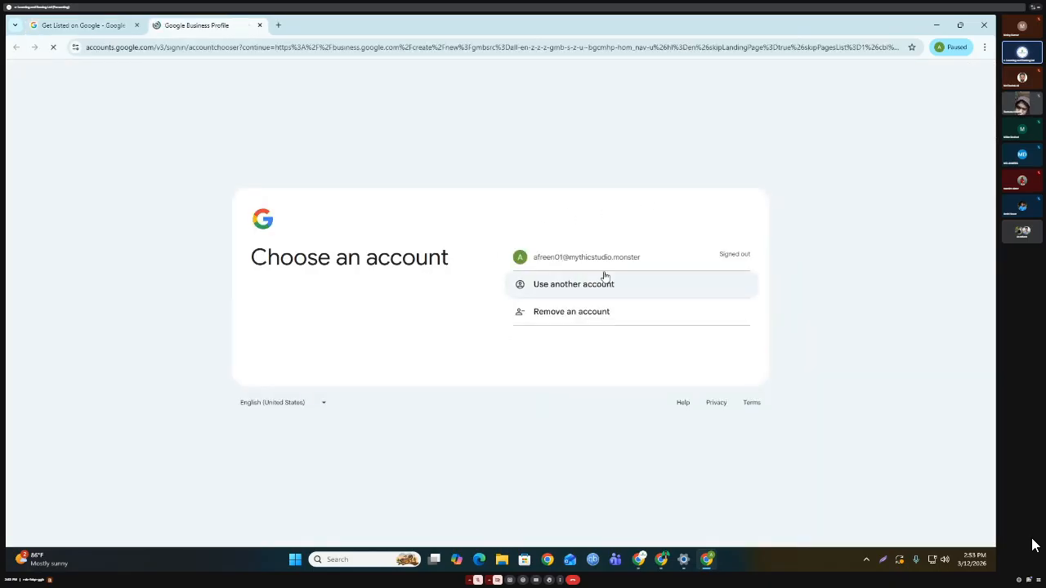
left_click(596, 260)
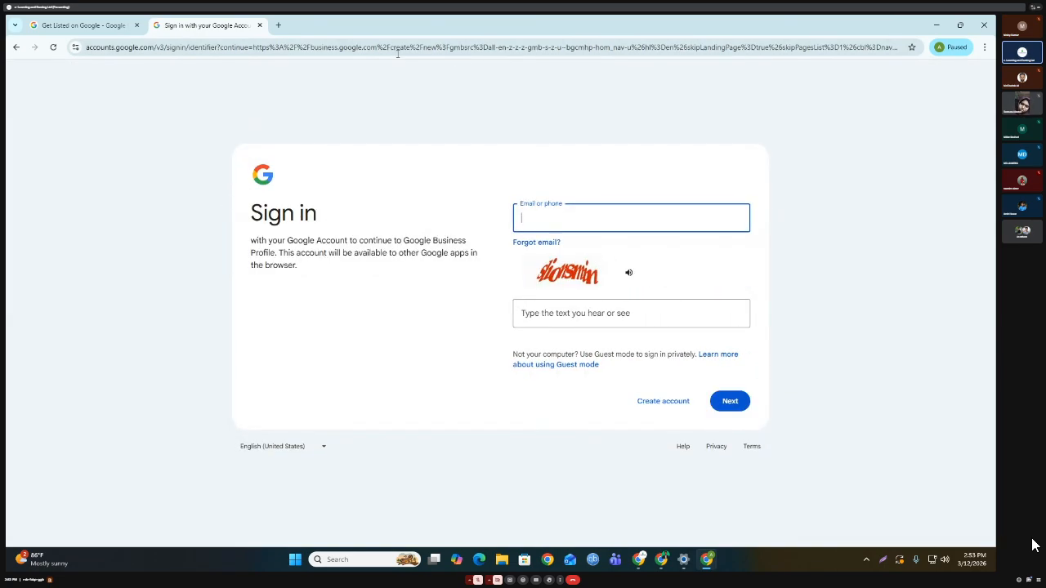
left_click(983, 25)
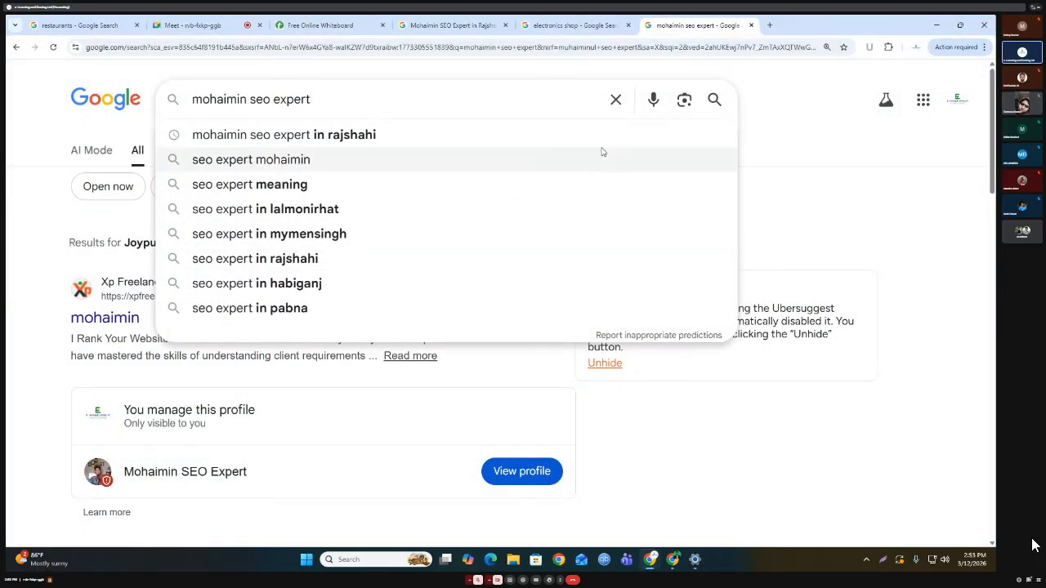
left_click(800, 94)
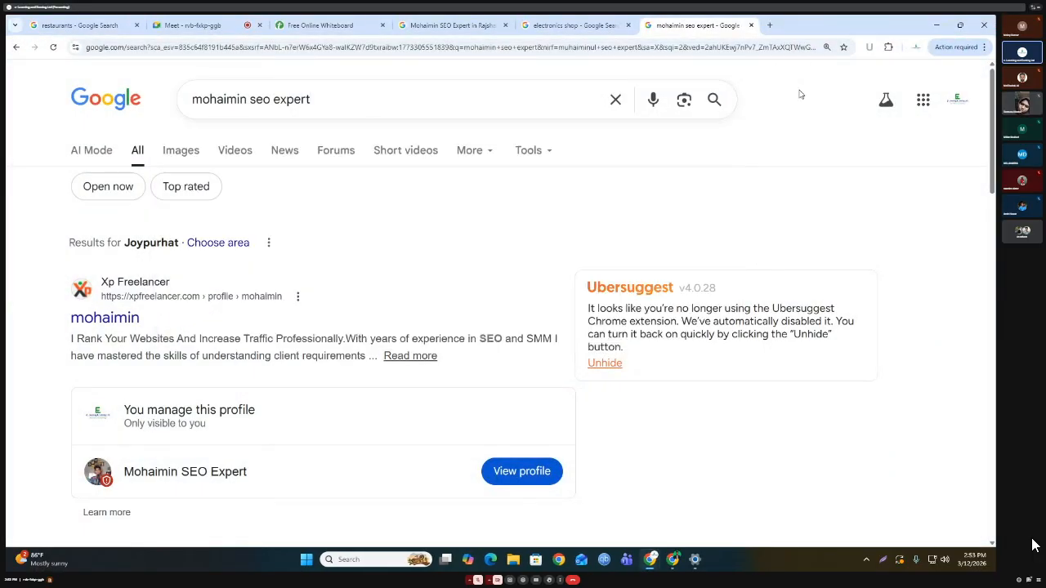
Search Google for "gbp" in a new tab of the original profile.
left_click(770, 26)
left_click(360, 225)
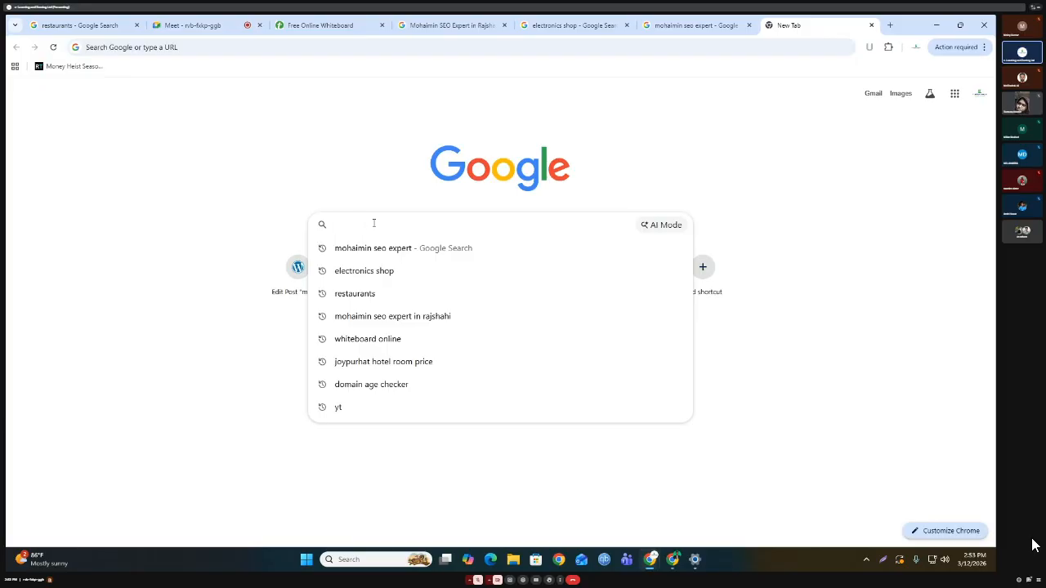
type("gbp")
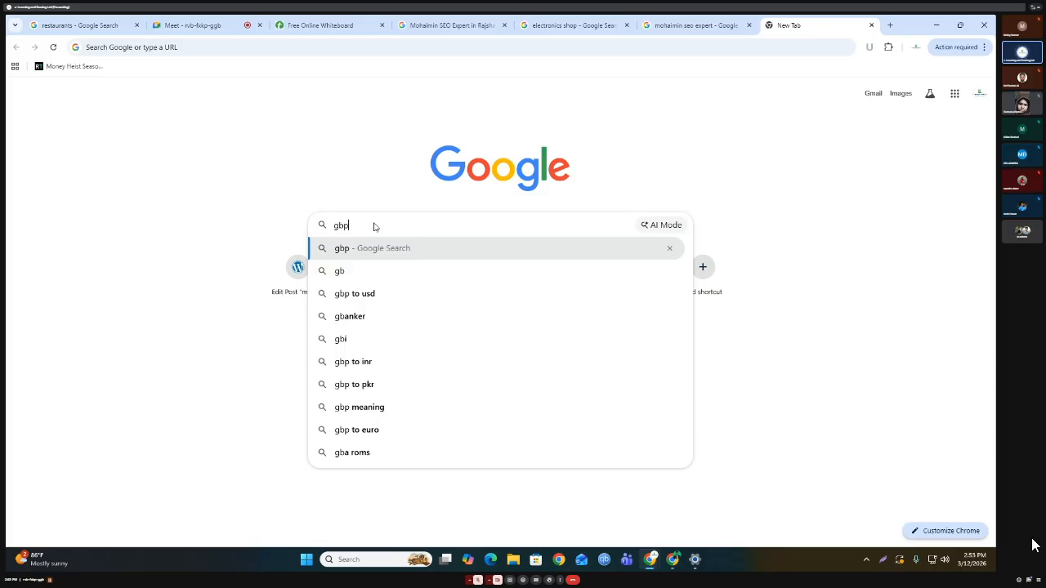
key("Return")
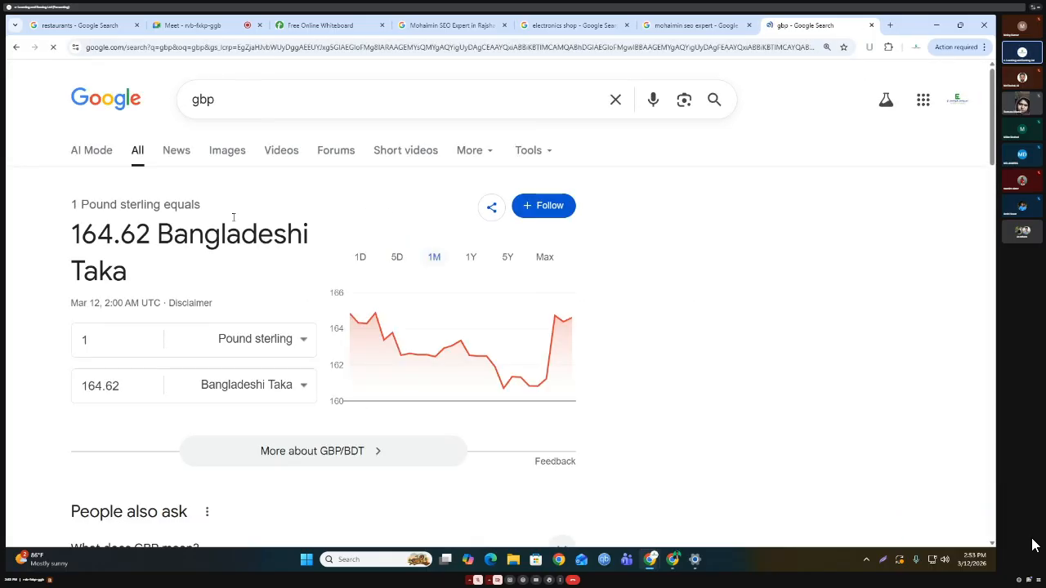
Extend the search to "gbp account" and open the "Google Business Profile: Get Listed on Google" result.
left_click(239, 105)
type("acc")
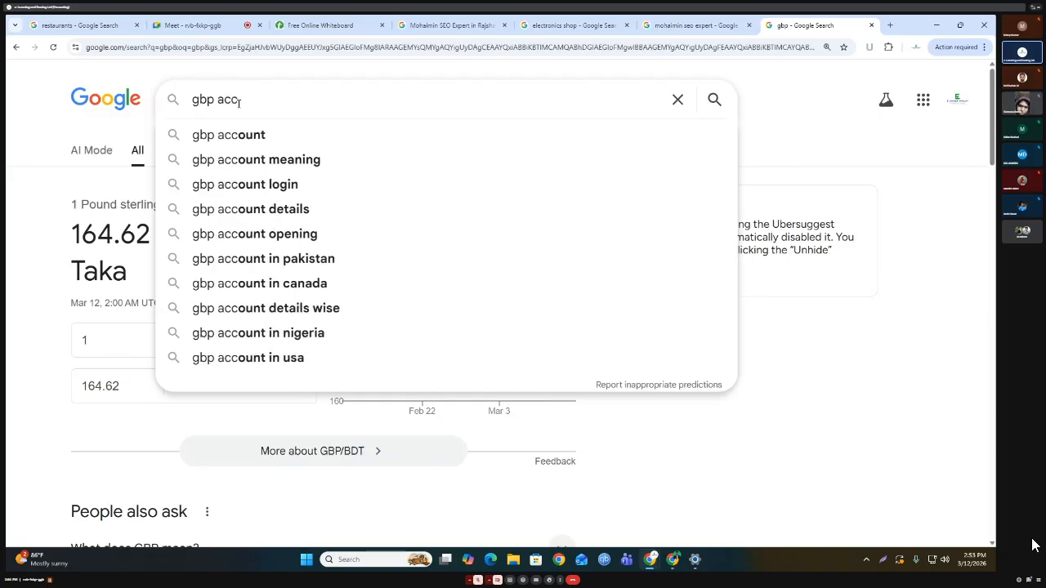
left_click(264, 138)
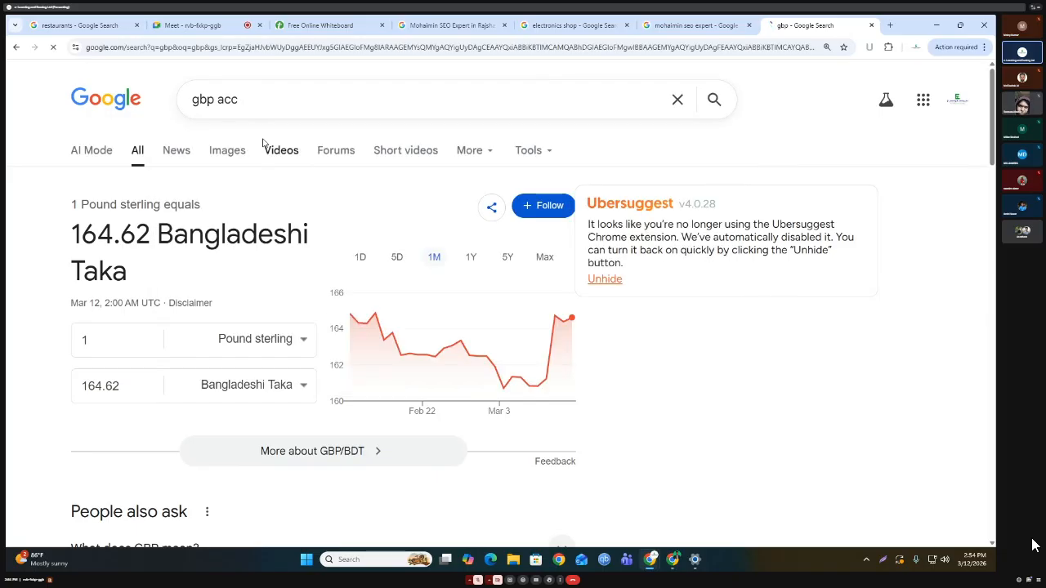
scroll(220, 245, "down", 3)
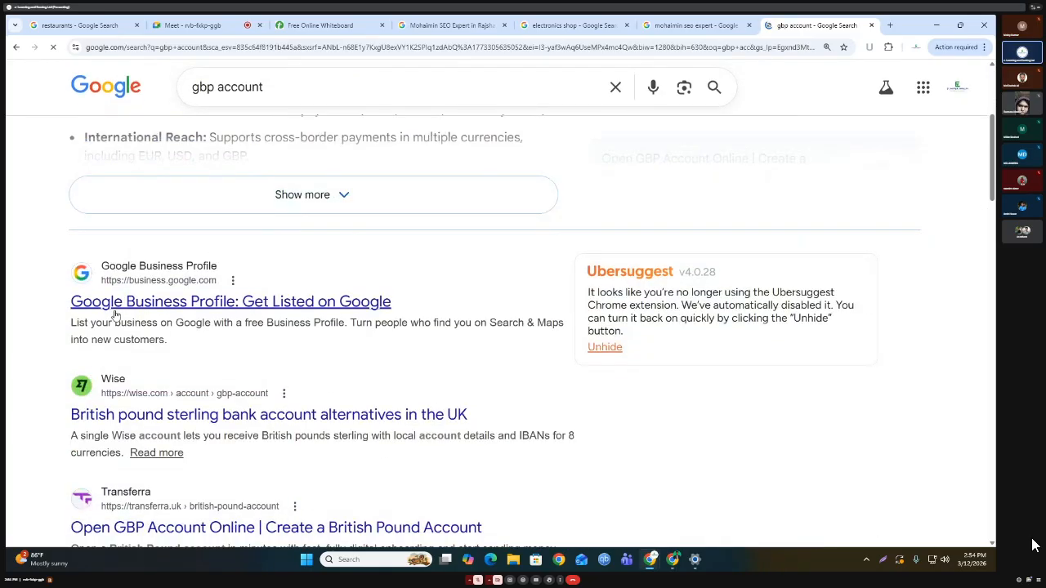
left_click(298, 295)
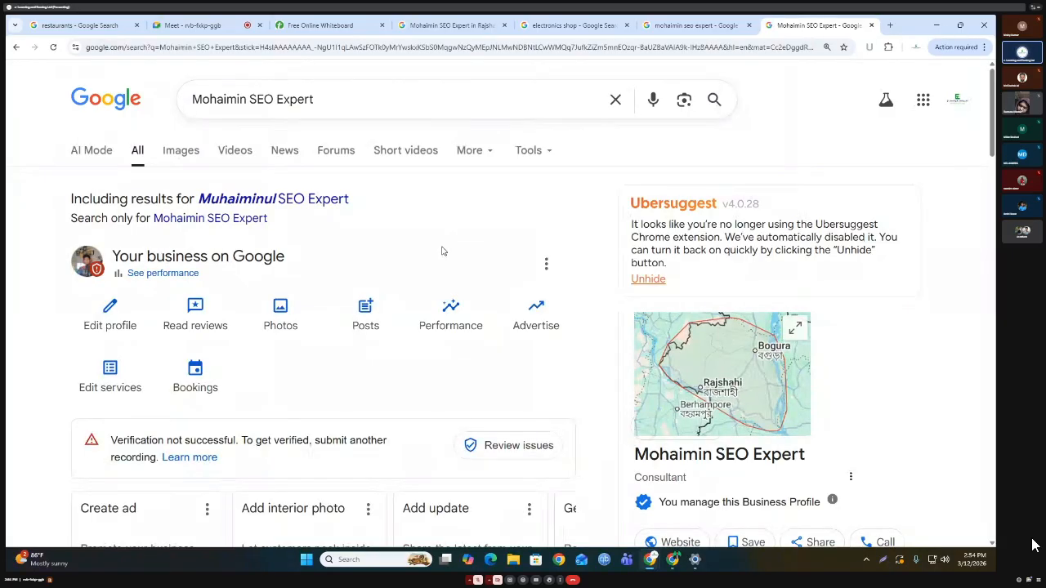
Look over the managed business profile's editing options, verification notice, suggestion cards and contact details.
scroll(437, 253, "down", 3)
scroll(331, 303, "up", 2)
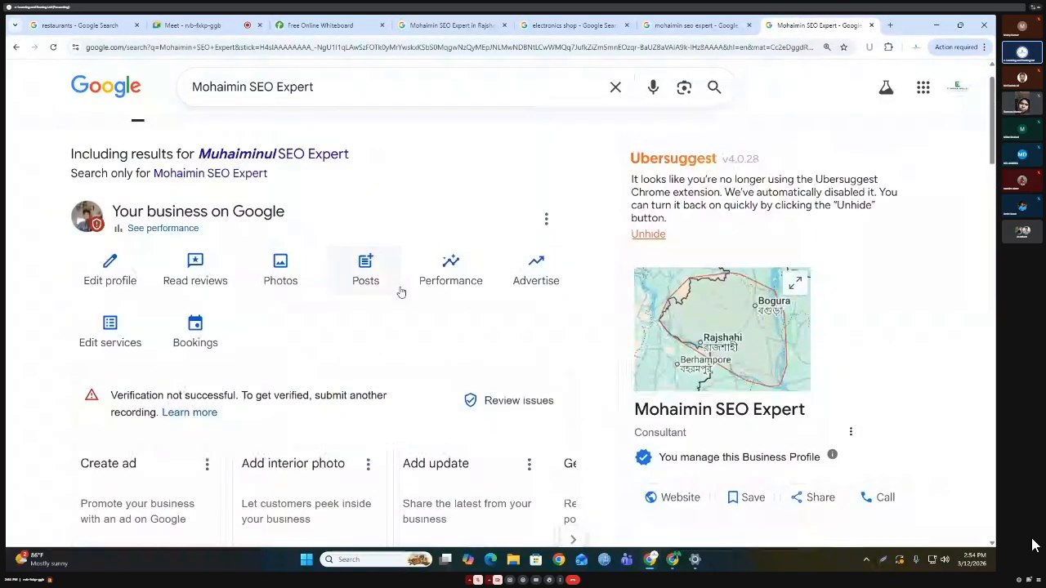
scroll(401, 292, "up", 1)
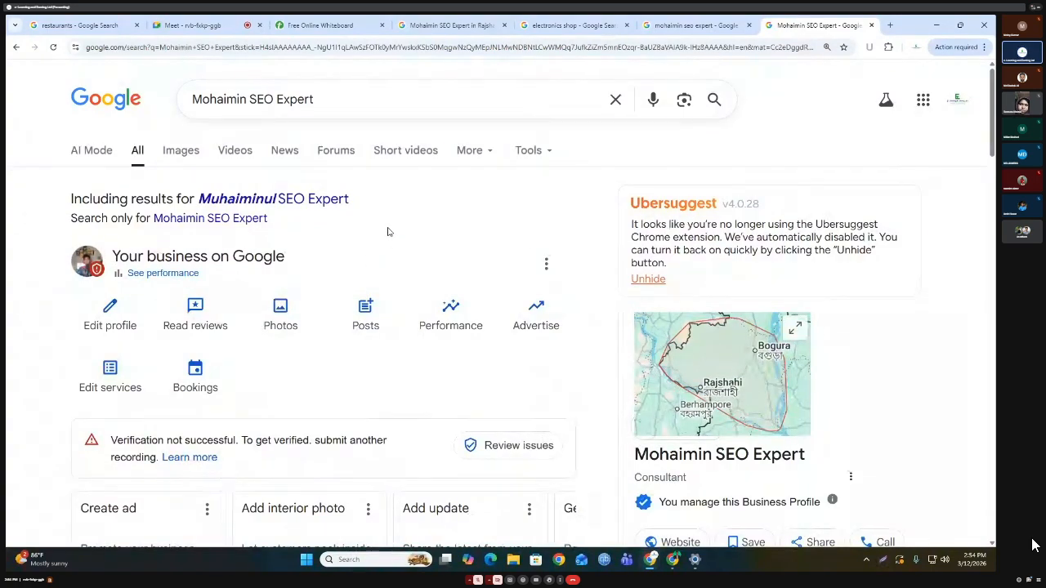
scroll(404, 221, "down", 5)
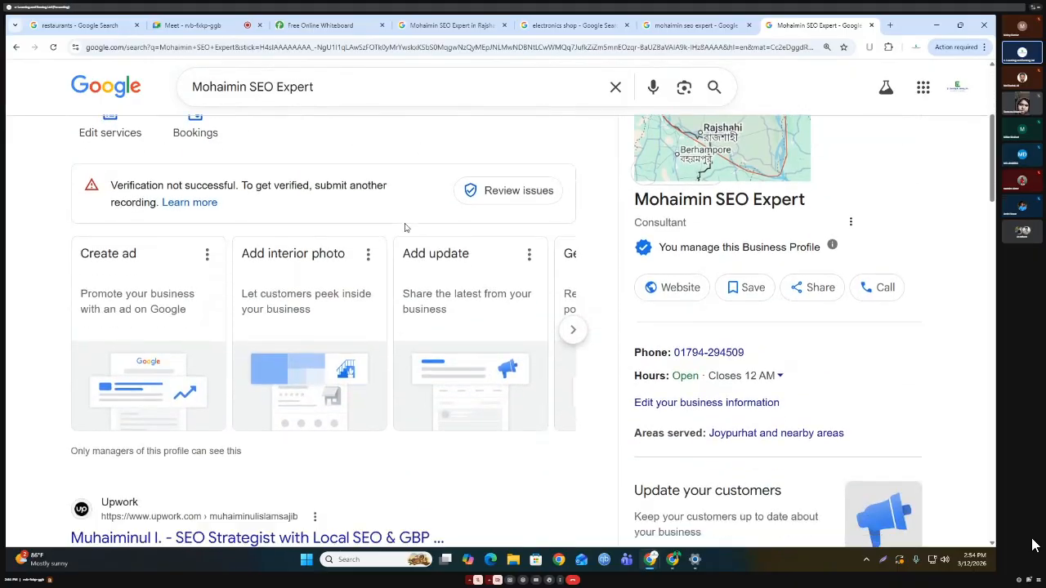
scroll(406, 229, "down", 1)
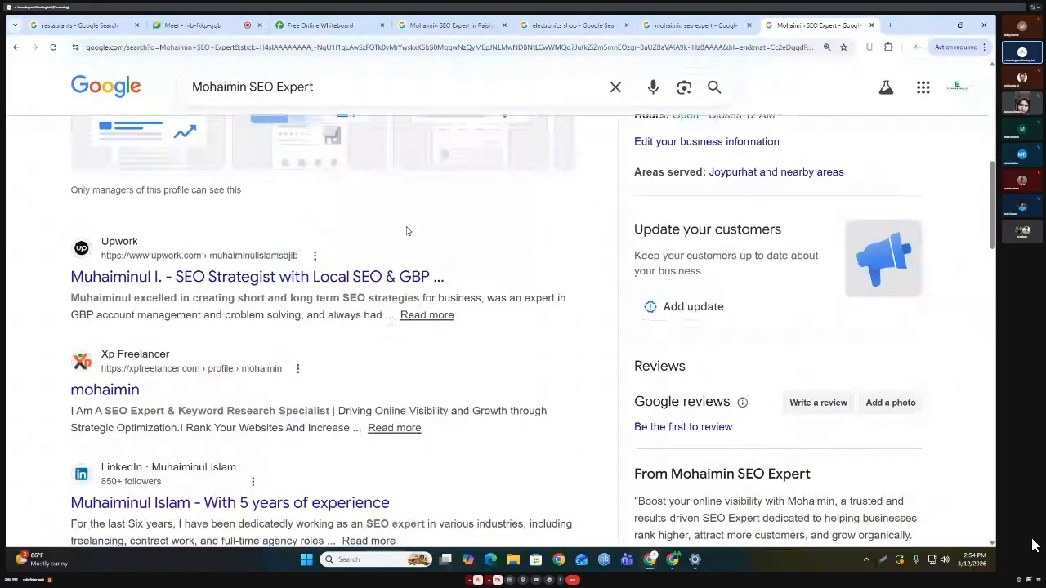
scroll(406, 230, "up", 5)
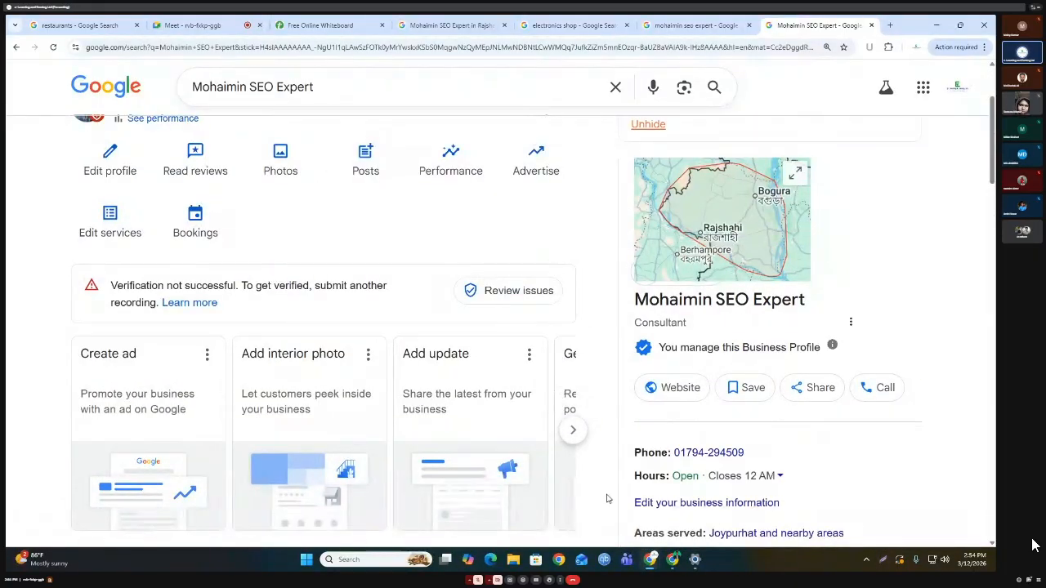
Switch to the Google Meet call's tab.
mouse_move(656, 562)
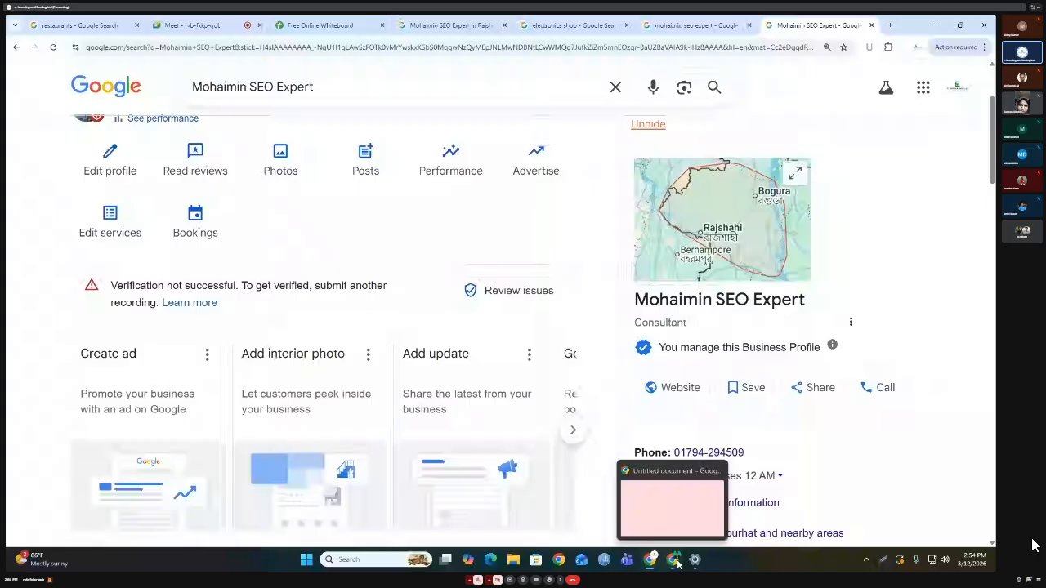
left_click(527, 530)
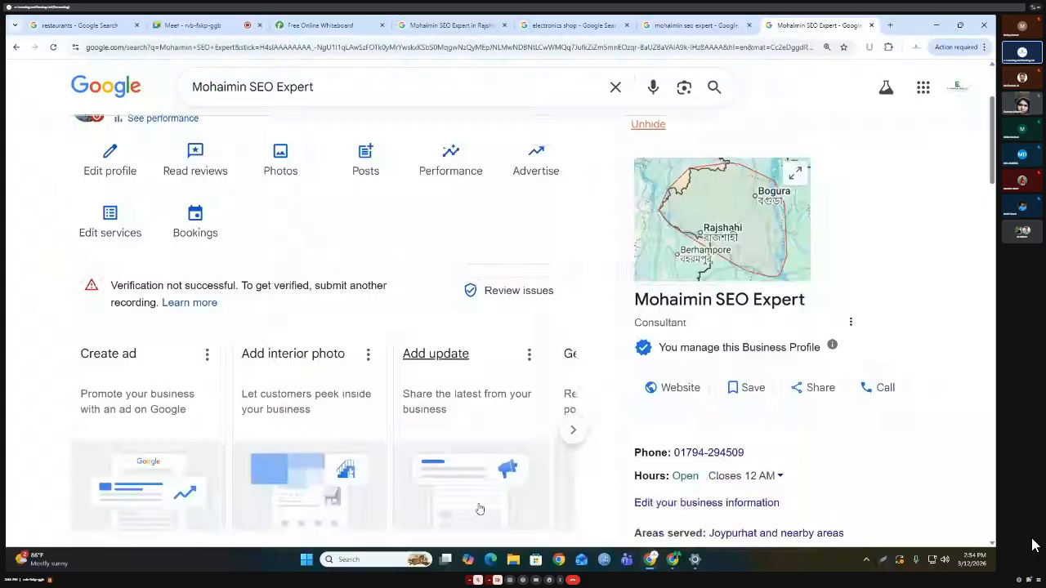
left_click(192, 25)
left_click(460, 521)
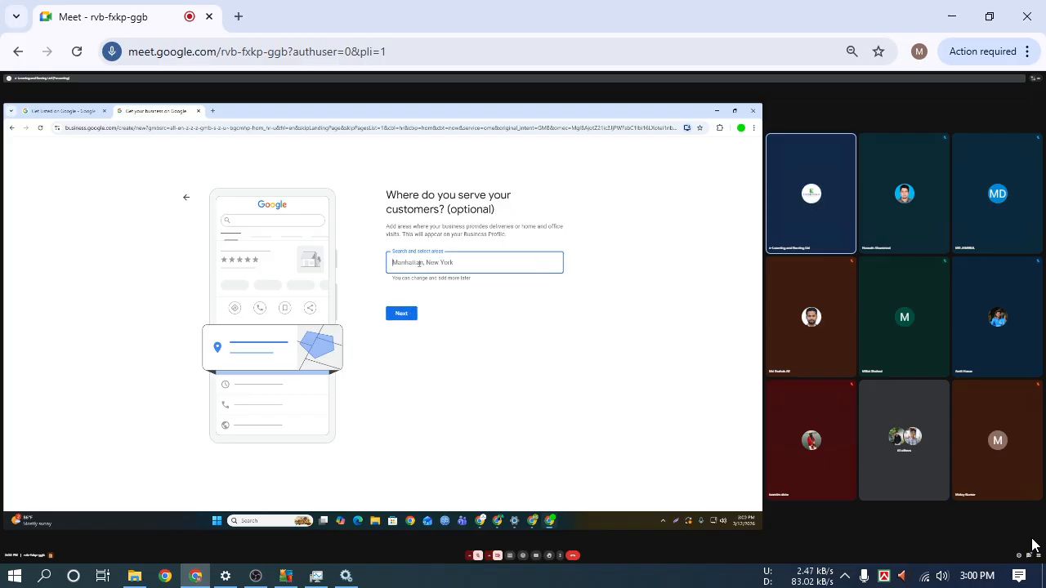
Check the Google Meet call with its participant list and return to the Google Docs lesson notes.
left_click(756, 526)
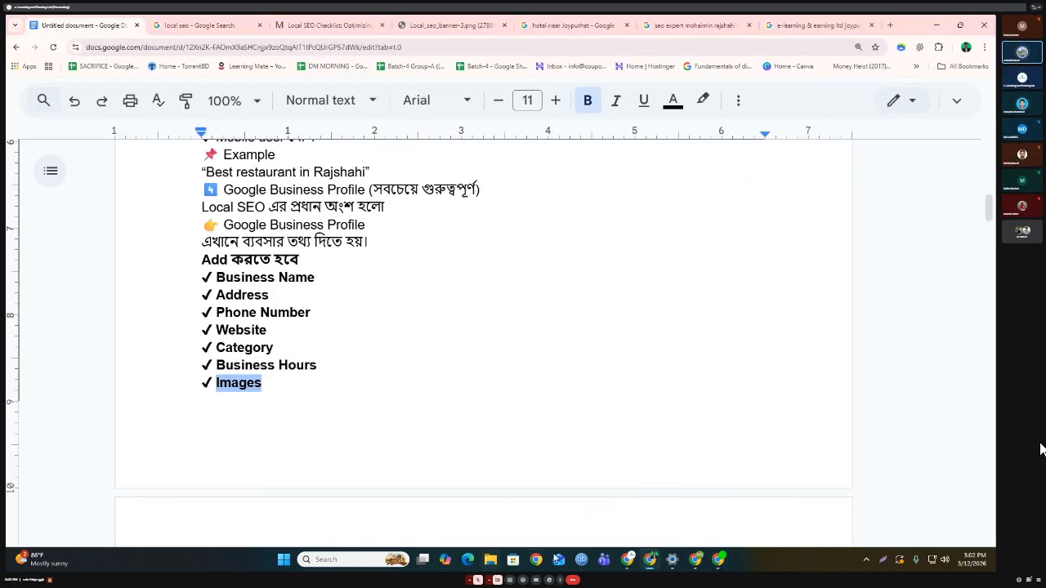
left_click(459, 507)
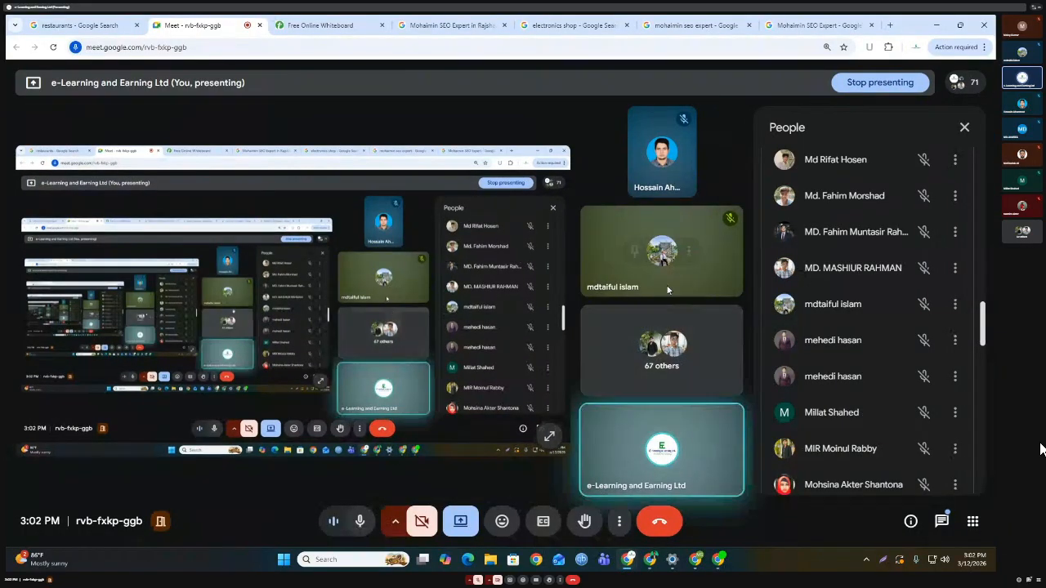
left_click(701, 561)
left_click(649, 559)
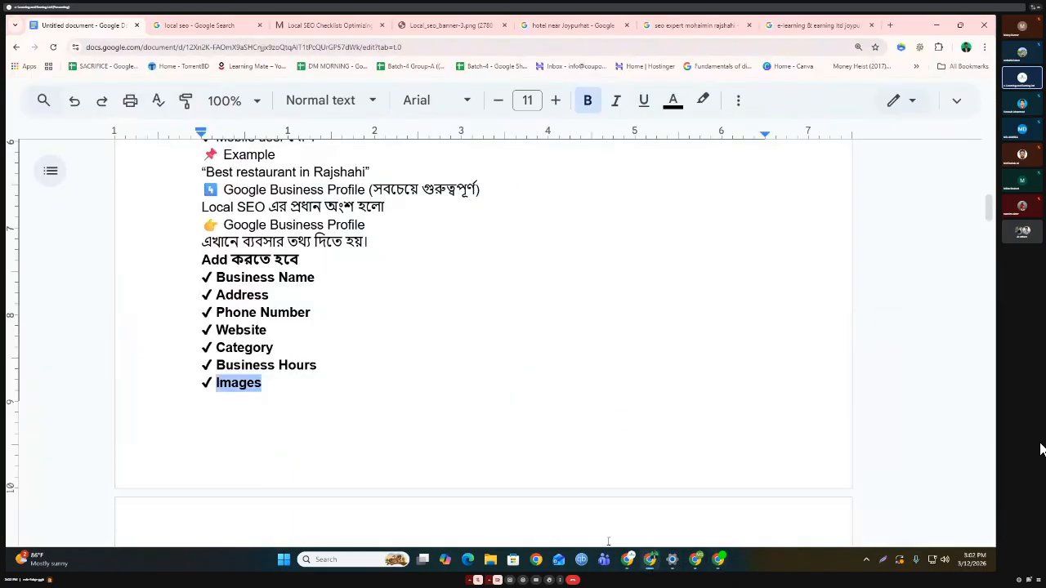
Highlight each required profile item in the notes in turn: Business Name, Address, Phone Number, Website, Category and Business Hours.
left_click_drag(317, 279, 205, 279)
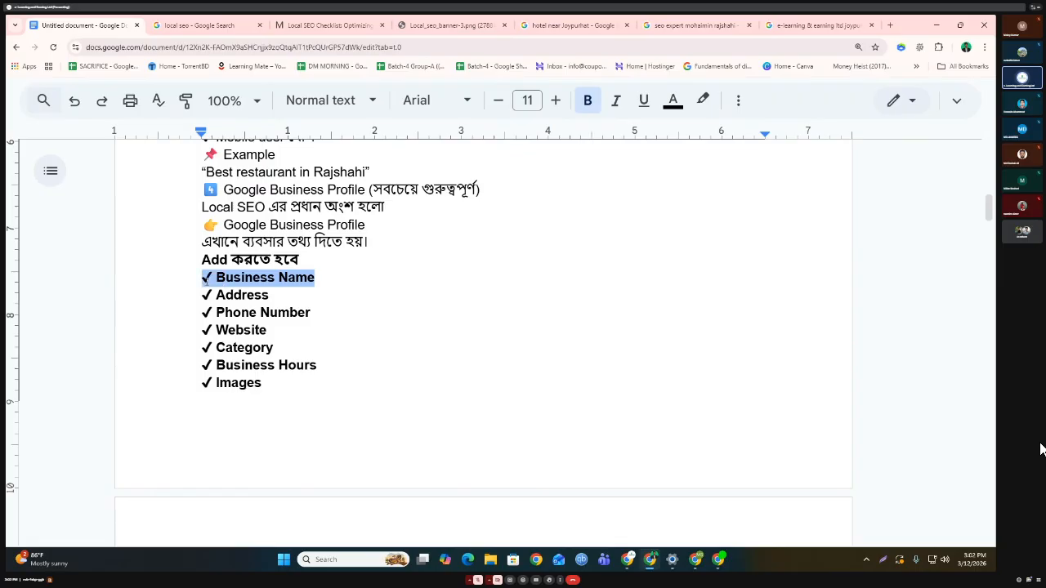
left_click_drag(270, 296, 214, 296)
left_click_drag(310, 314, 206, 317)
left_click_drag(268, 331, 203, 333)
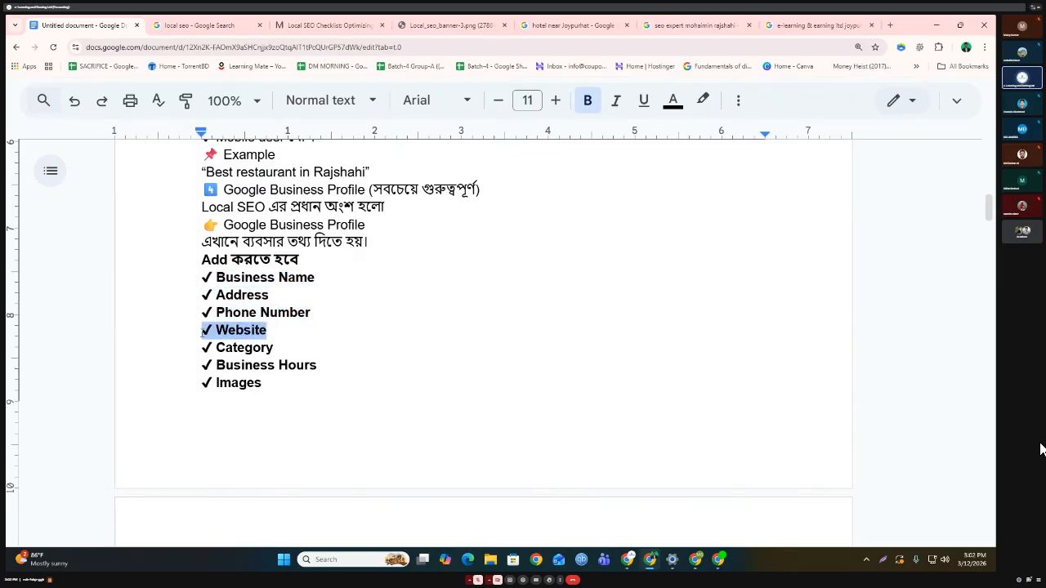
left_click_drag(276, 349, 203, 350)
left_click_drag(326, 365, 227, 367)
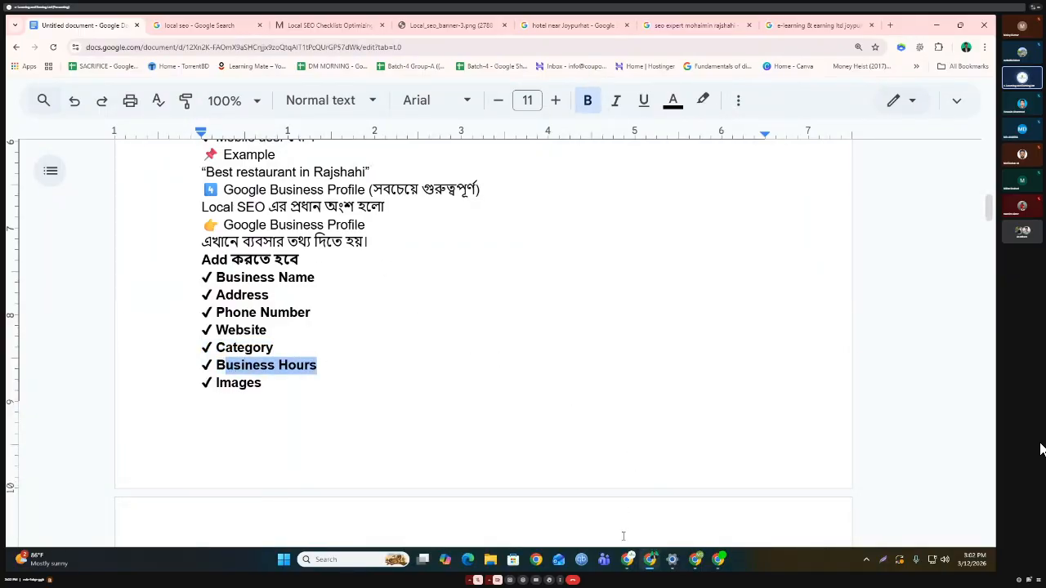
Search Google for restaurants in a new browser tab.
mouse_move(627, 558)
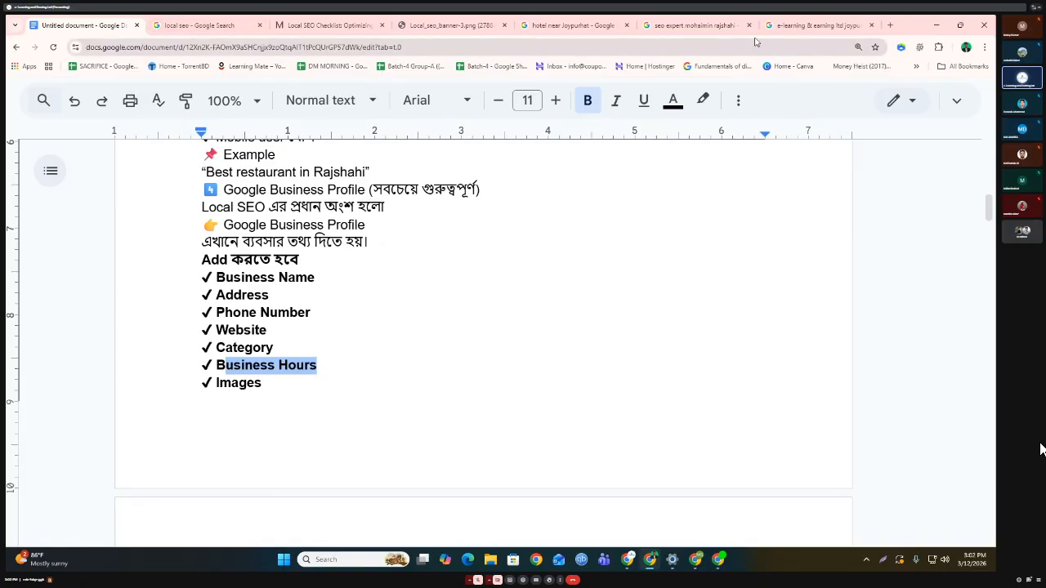
key("ctrl+t")
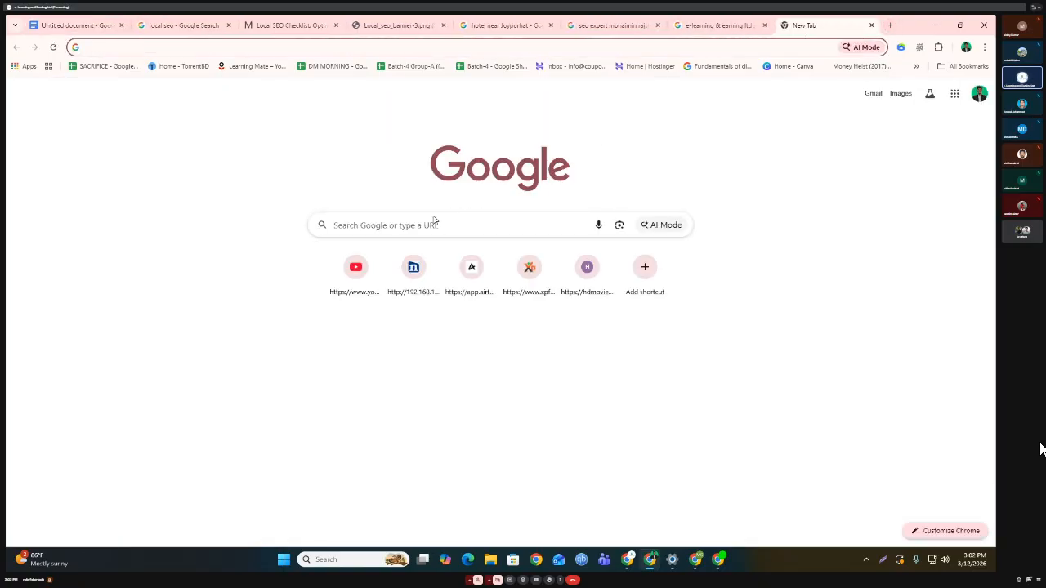
left_click(416, 231)
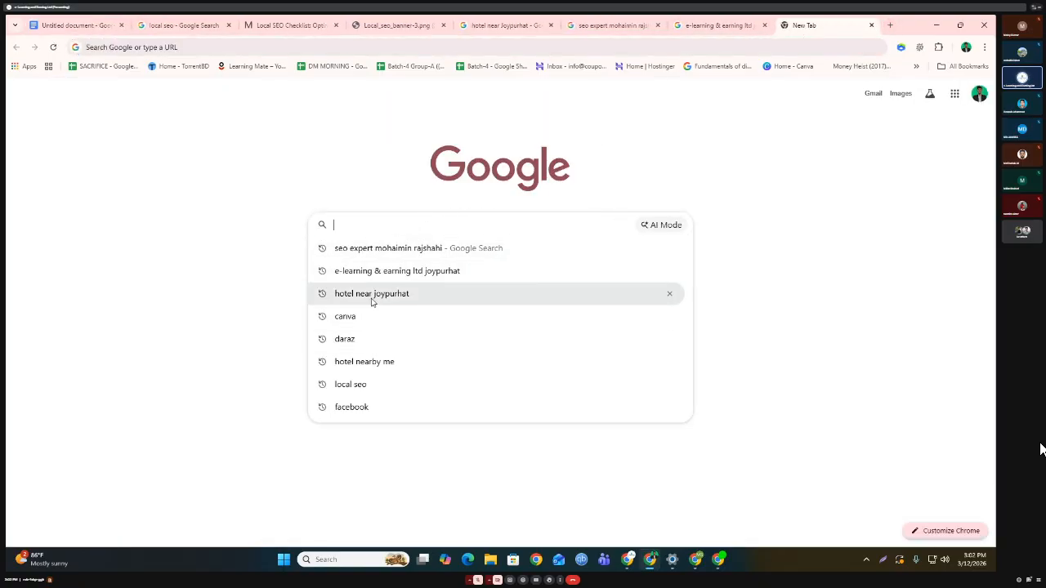
type("rest")
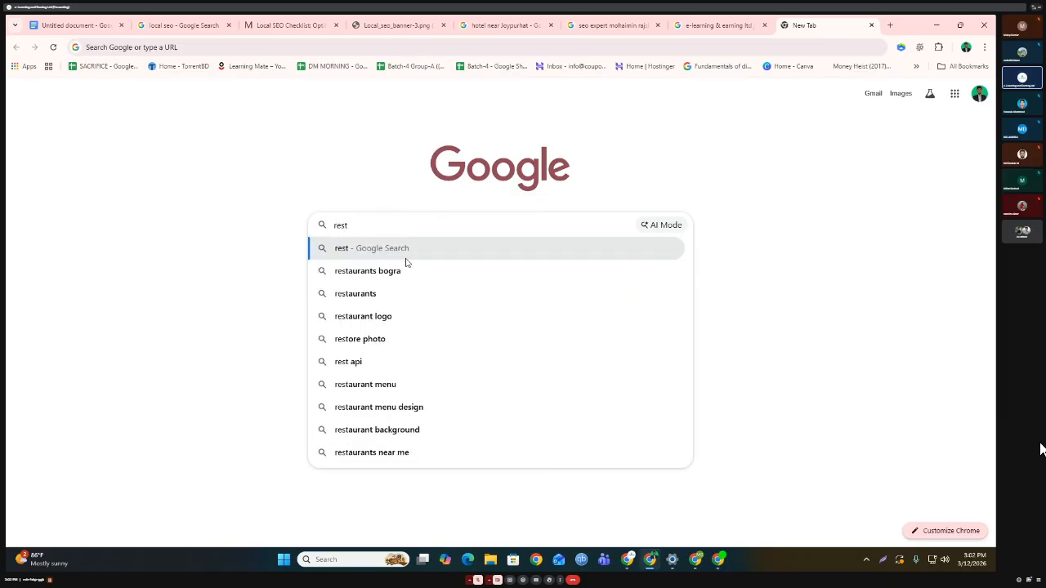
left_click(359, 293)
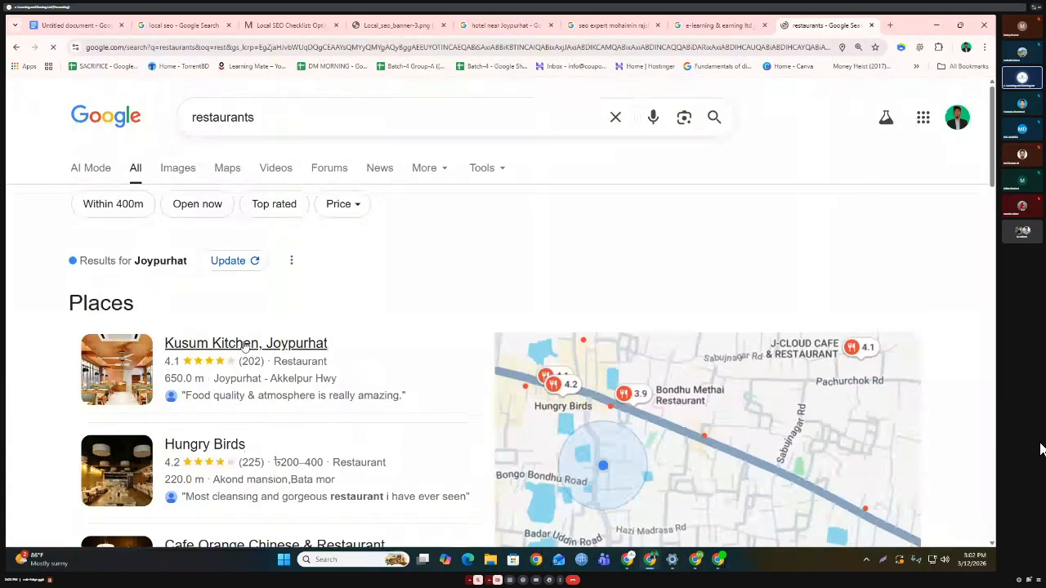
Open the Kusum Kitchen, Joypurhat listing and look over its address, hours, phone and service details.
left_click(251, 343)
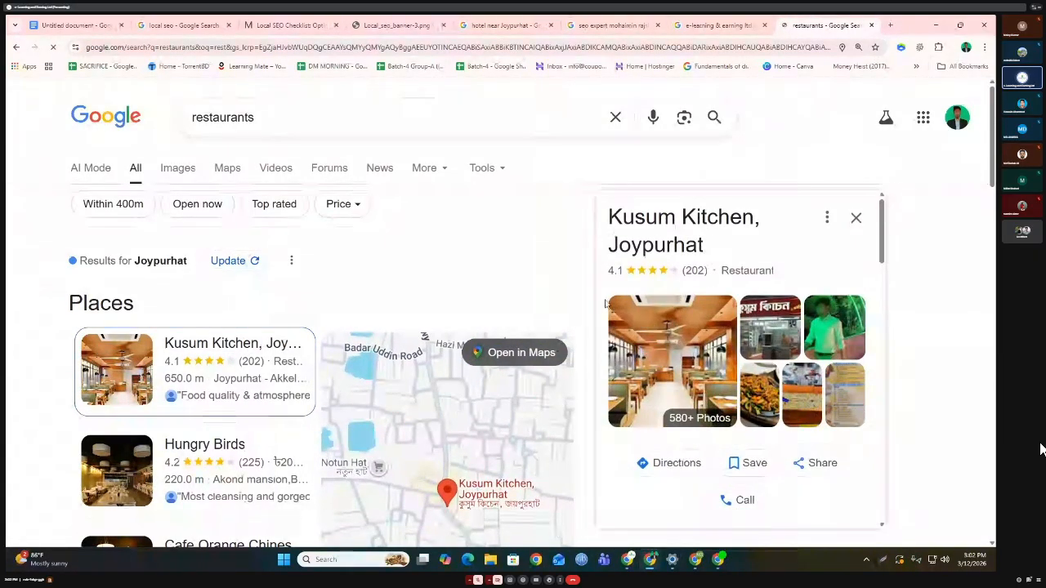
scroll(707, 345, "down", 5)
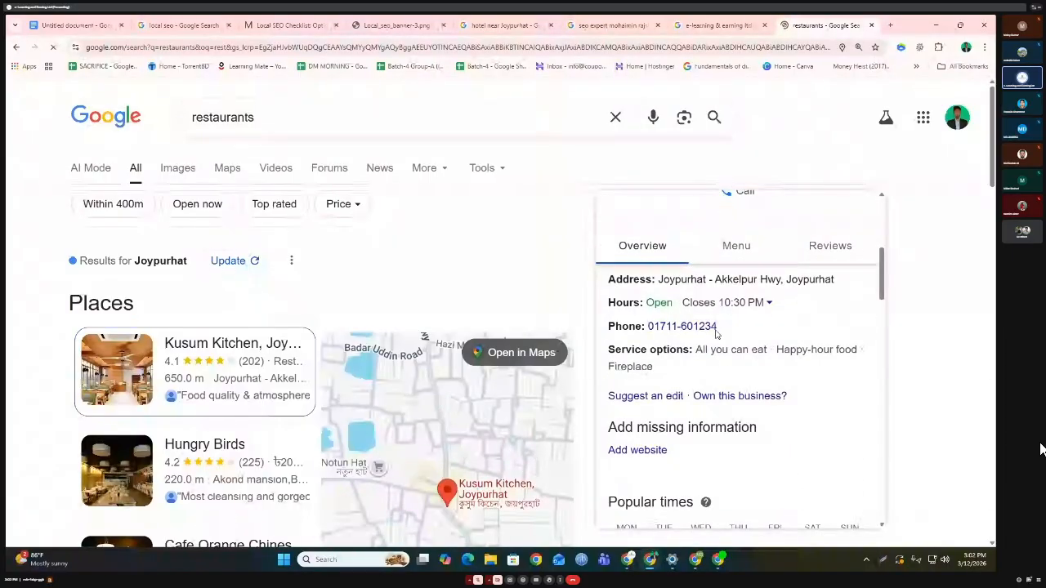
scroll(712, 337, "down", 3)
scroll(710, 338, "up", 2)
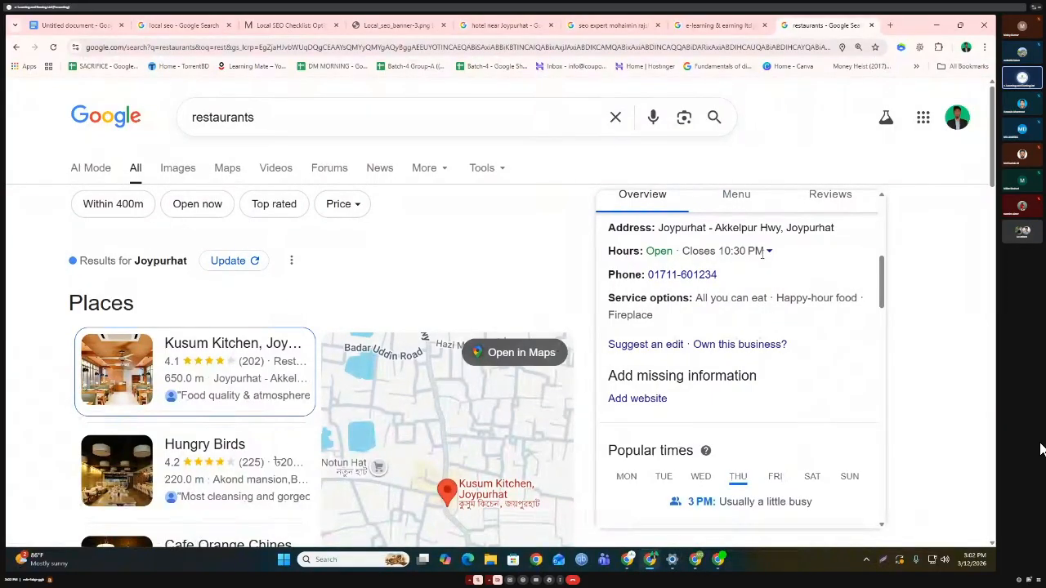
Inspect Kusum Kitchen's weekly business hours, highlighting the closing time, Saturday's hours and the Hours label.
left_click_drag(680, 253, 765, 253)
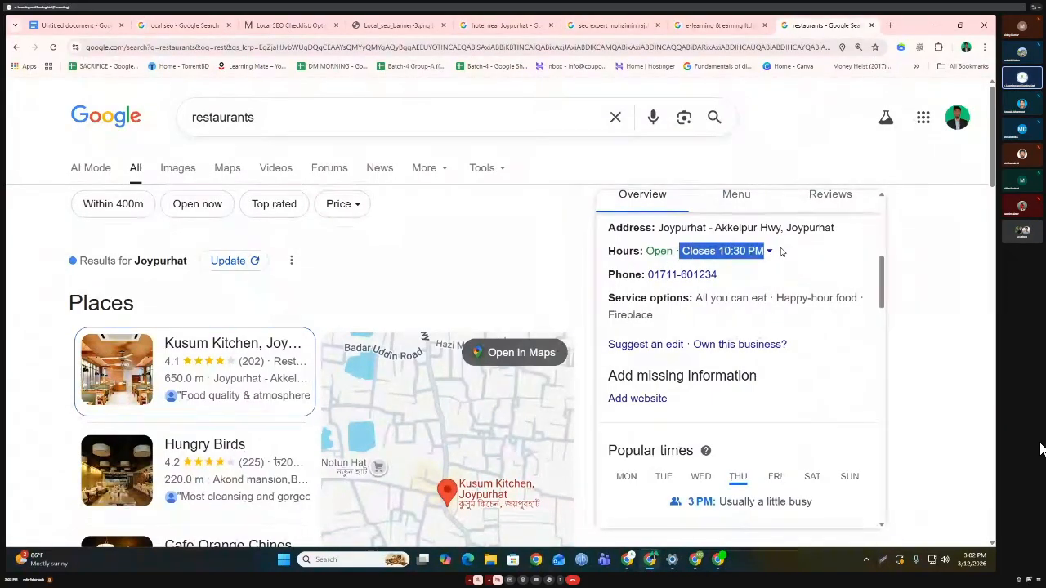
left_click(629, 256)
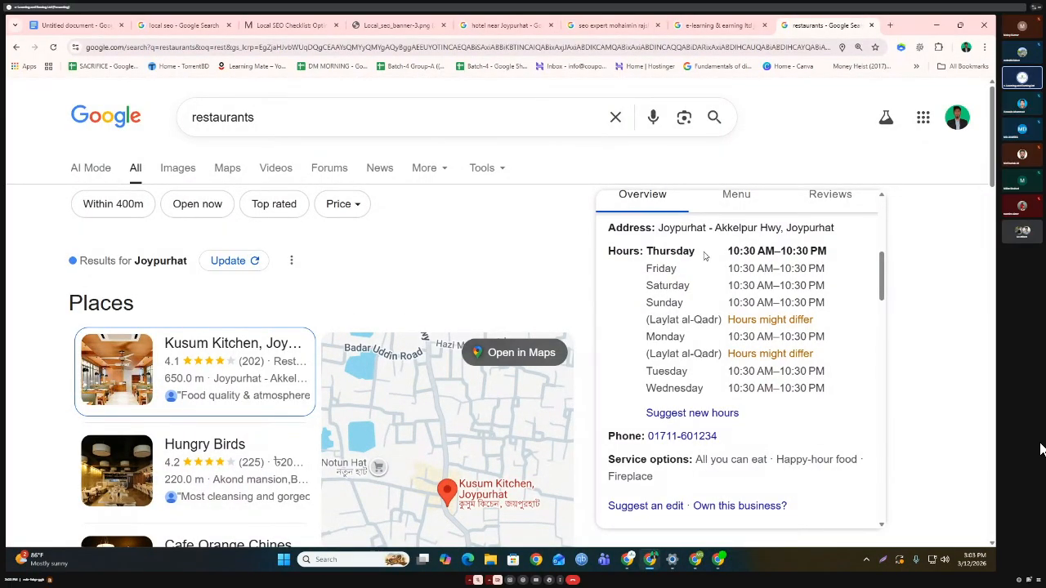
left_click_drag(728, 285, 811, 286)
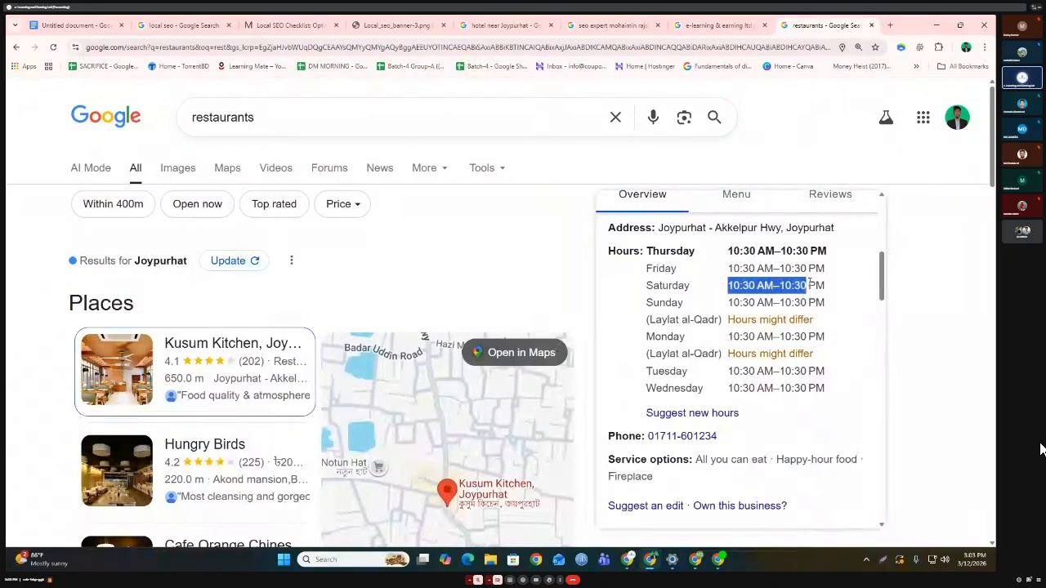
left_click(677, 250)
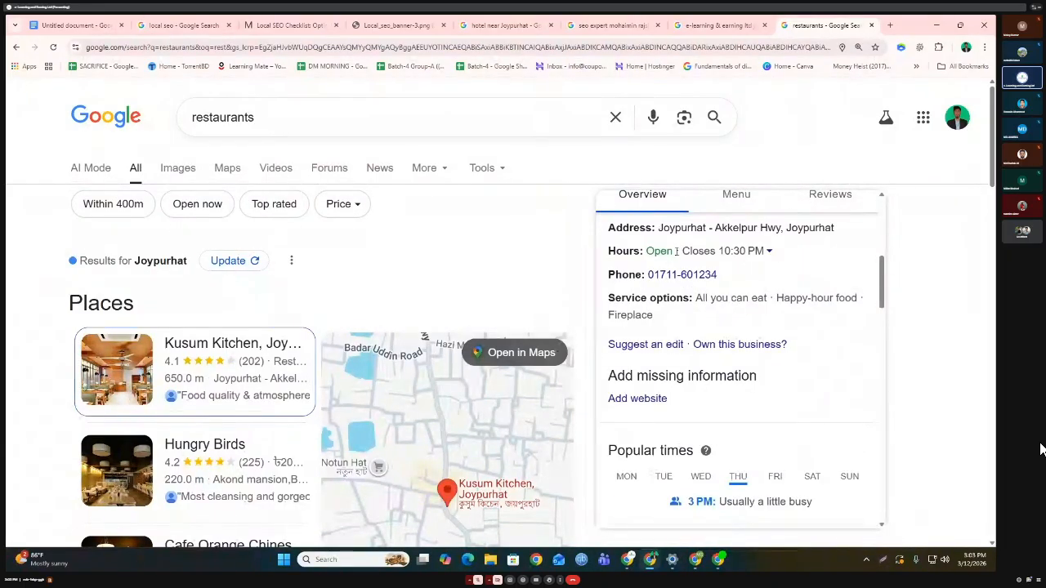
left_click(766, 251)
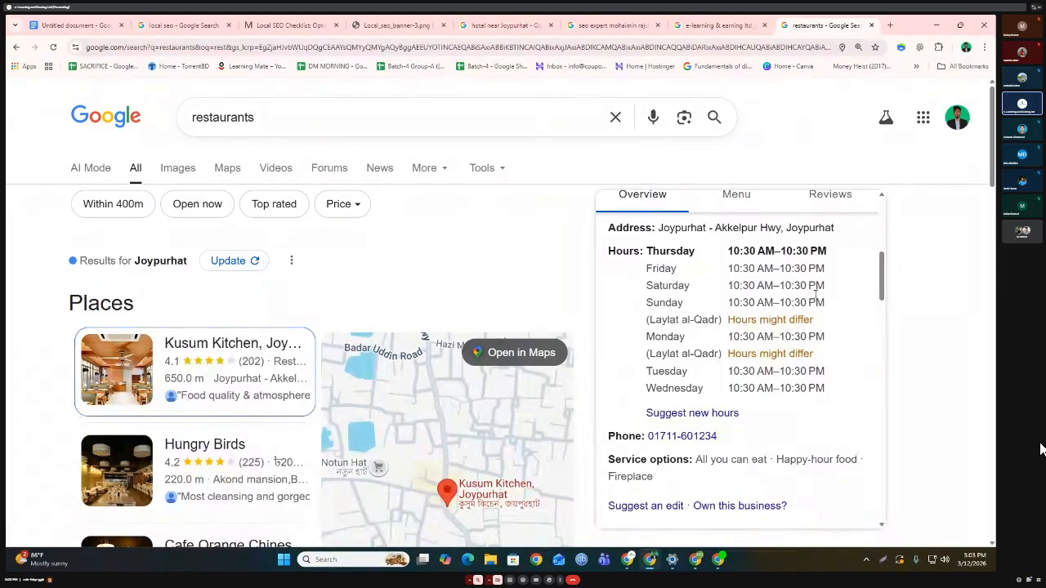
triple_click(610, 253)
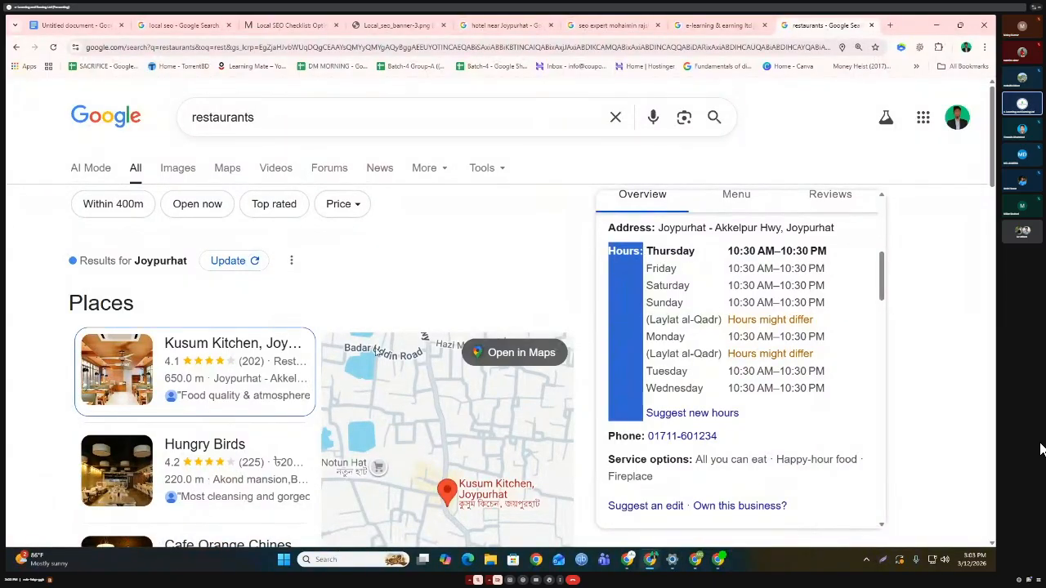
Open the Cafe Orange Chinese & Restaurant listing and examine its weekly hours, highlighting Thursday's times.
mouse_move(203, 349)
scroll(202, 349, "down", 1)
scroll(203, 349, "down", 3)
left_click(200, 346)
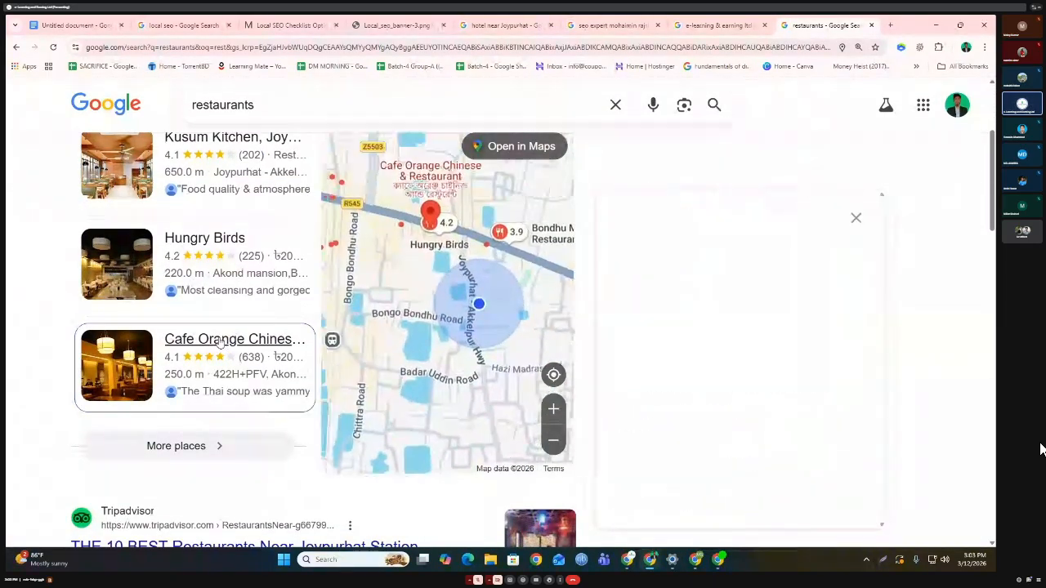
scroll(707, 371, "down", 4)
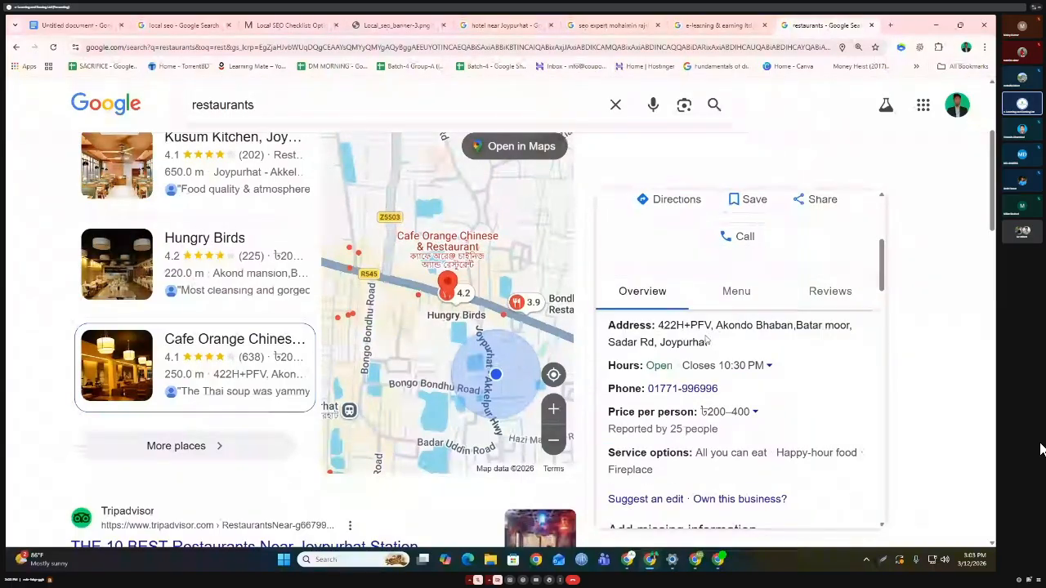
left_click(766, 316)
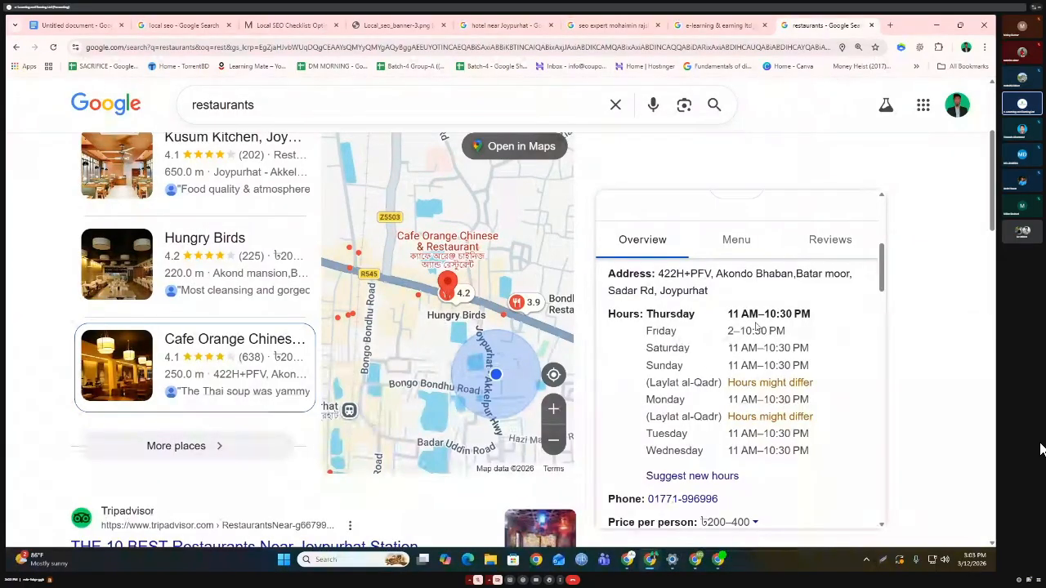
left_click_drag(728, 319, 813, 318)
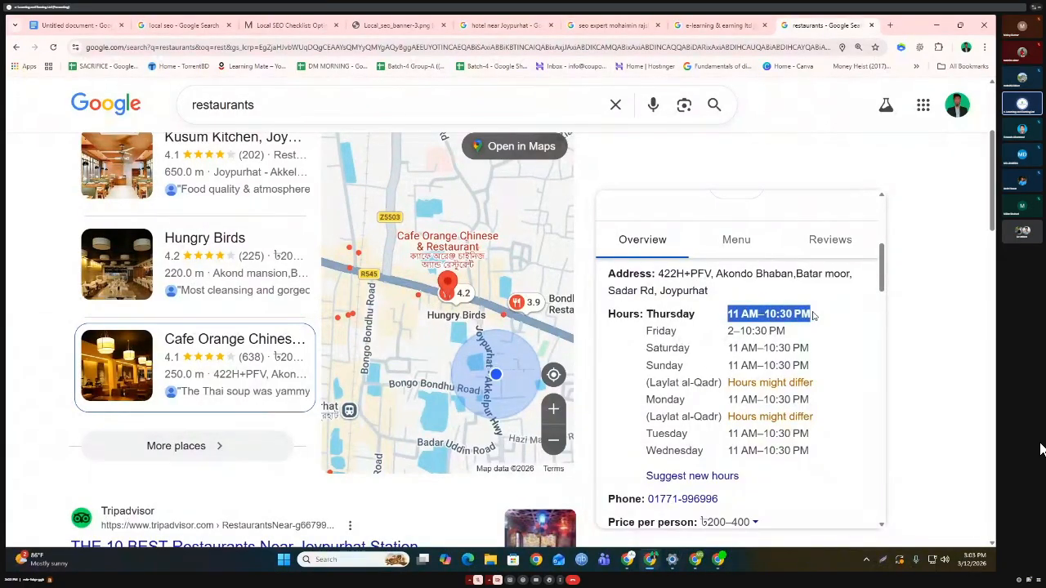
left_click(781, 327)
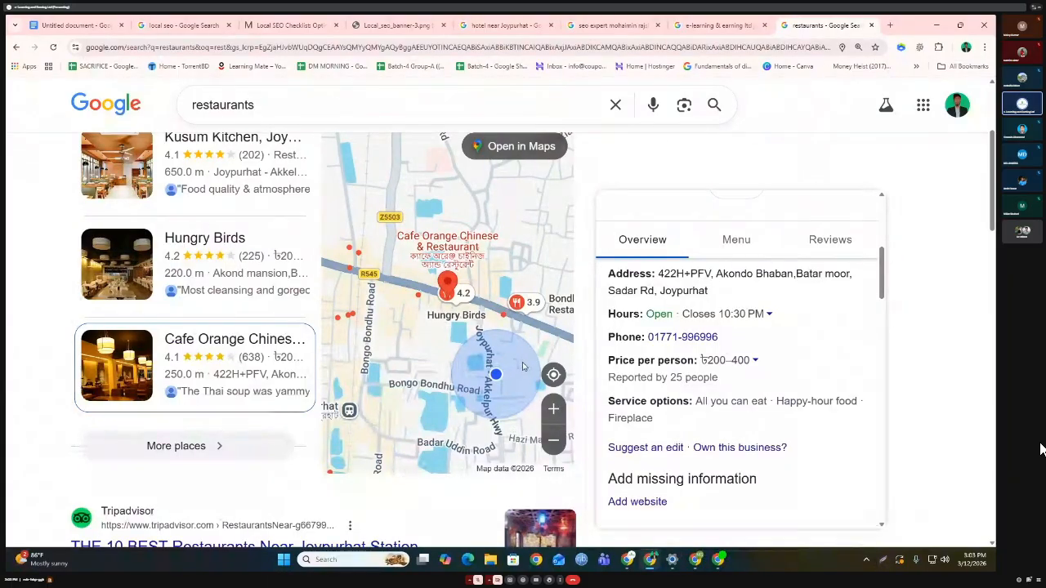
Switch to Google Business Profile Manager and mark the business as open every day except Friday.
left_click(714, 562)
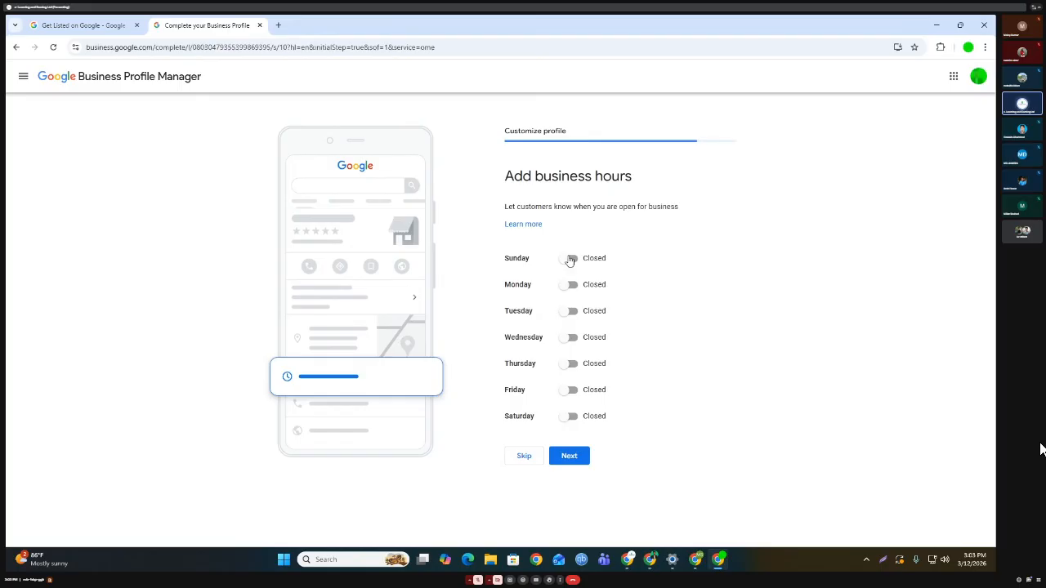
left_click(572, 418)
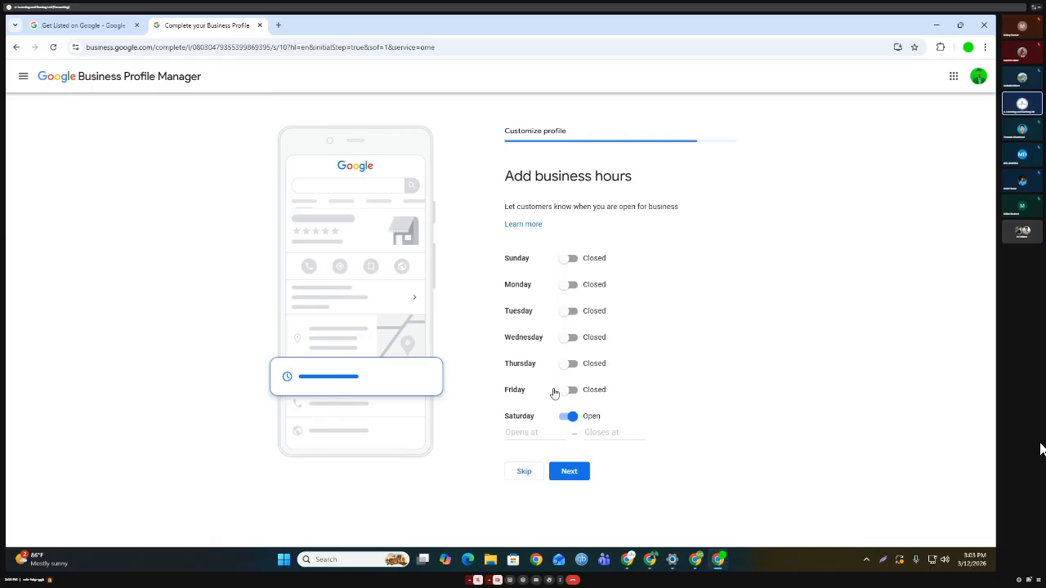
left_click(571, 369)
left_click(571, 338)
left_click(564, 311)
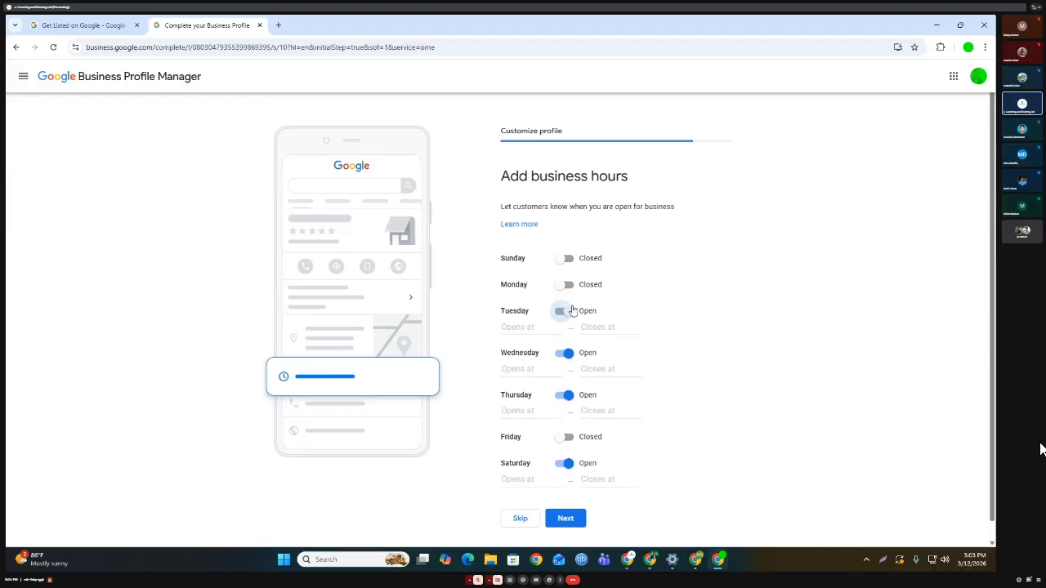
left_click(567, 284)
left_click(565, 258)
Set the business hours of all six open days to 24 hours and continue to the empty business description field.
left_click(521, 275)
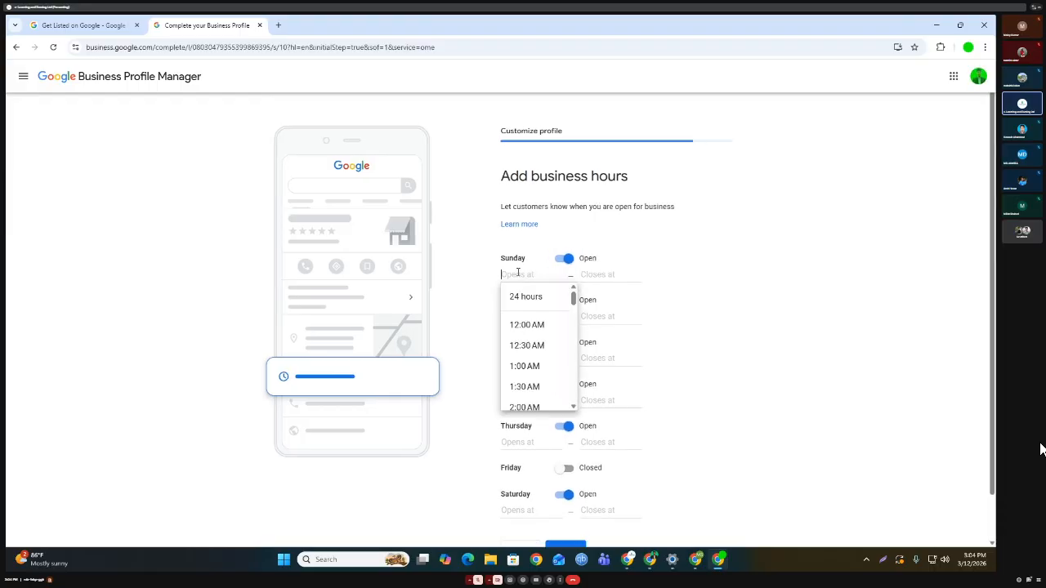
left_click(537, 302)
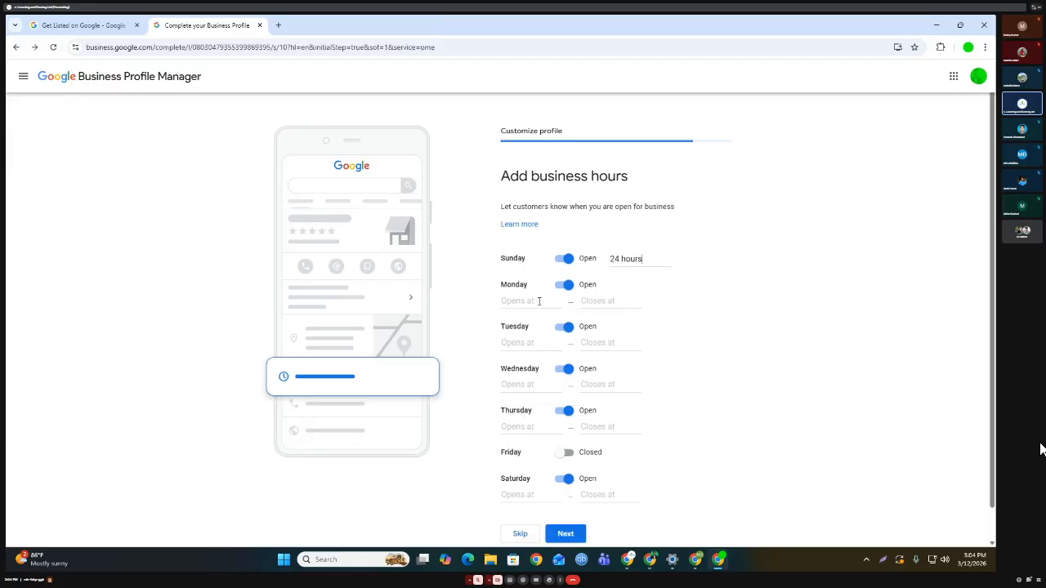
left_click(539, 301)
left_click(537, 323)
left_click(531, 328)
left_click(527, 349)
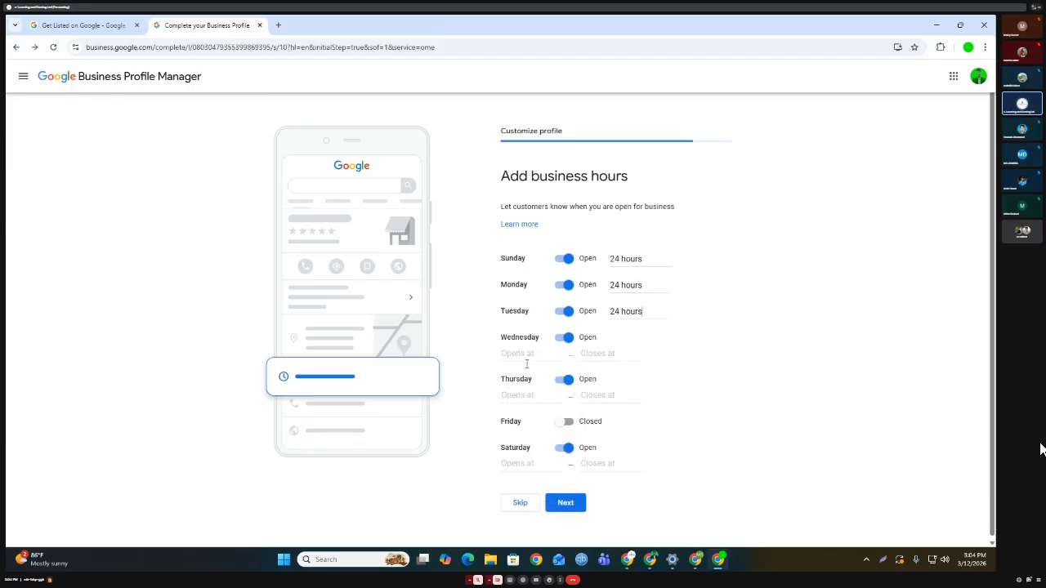
left_click(526, 358)
left_click(527, 375)
left_click(522, 387)
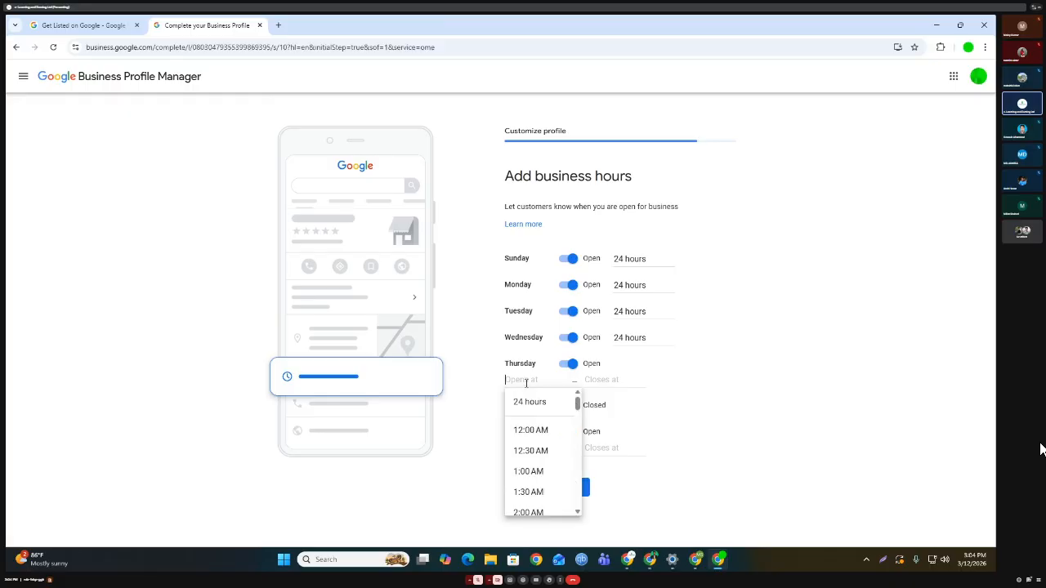
left_click(525, 401)
left_click(519, 431)
left_click(527, 453)
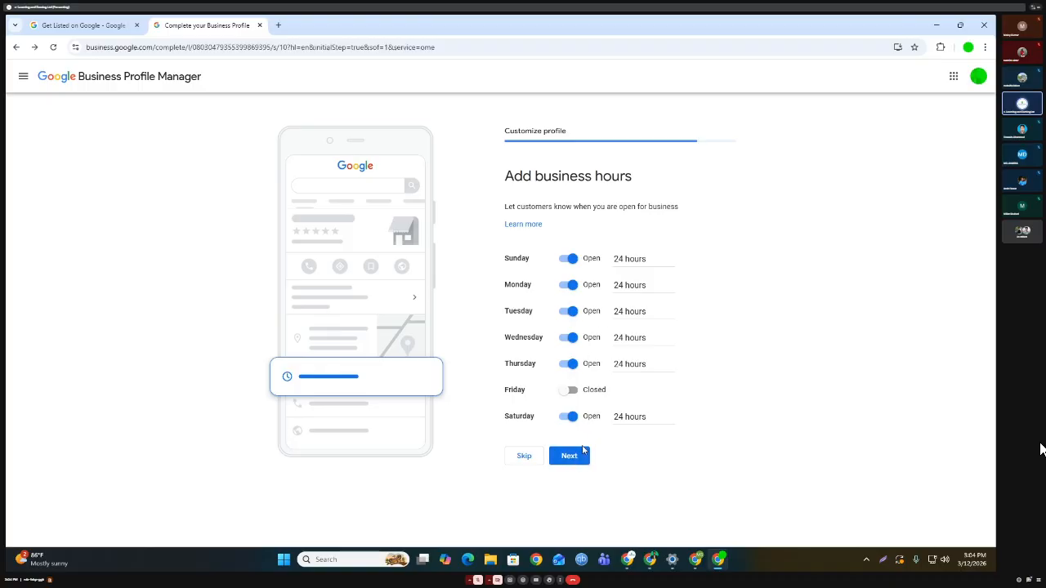
left_click(569, 459)
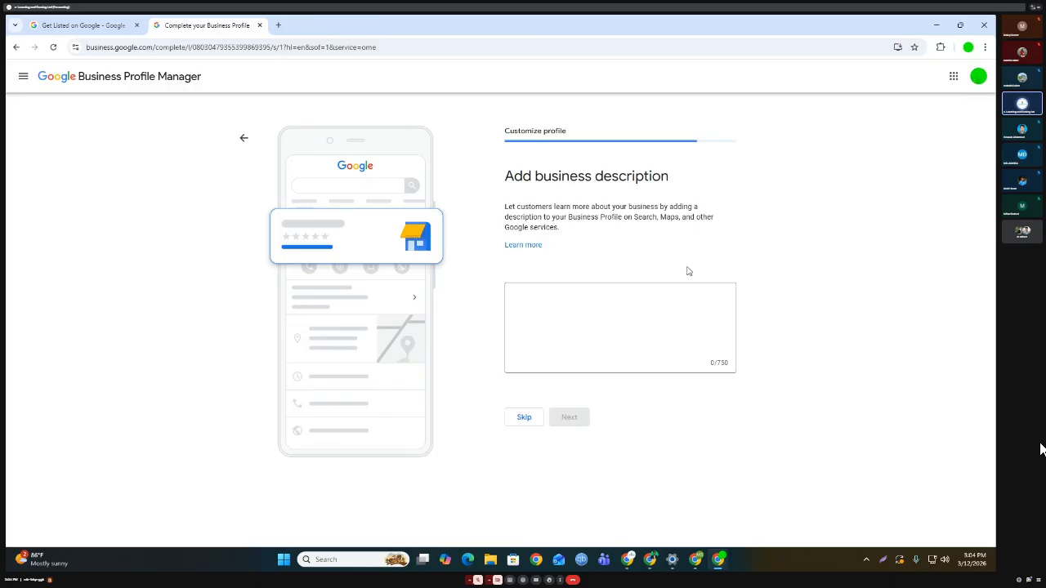
left_click(550, 311)
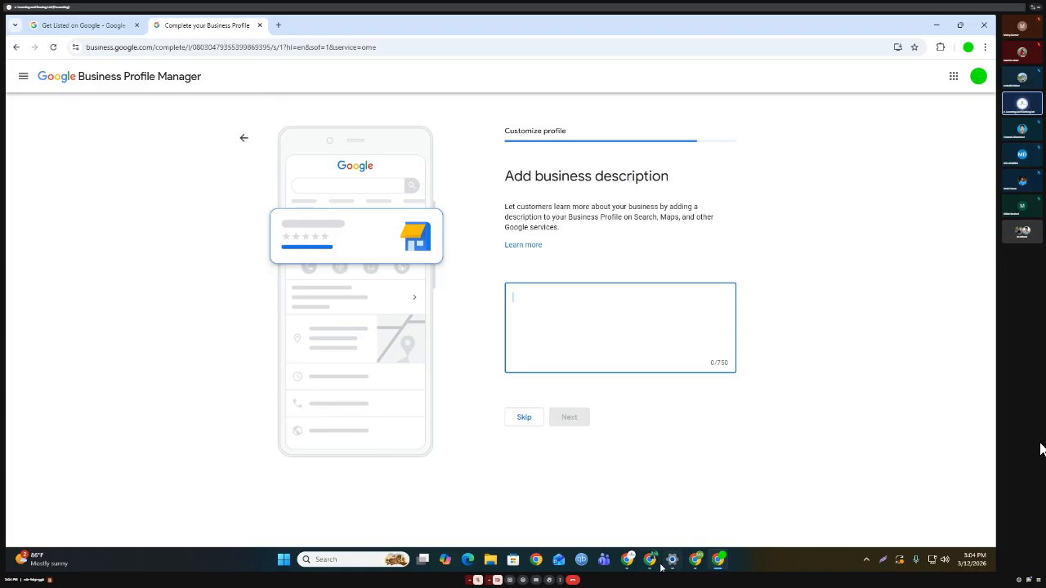
Switch to the other window's restaurants search and examine Kusum Kitchen's reviews and overview details.
mouse_move(629, 562)
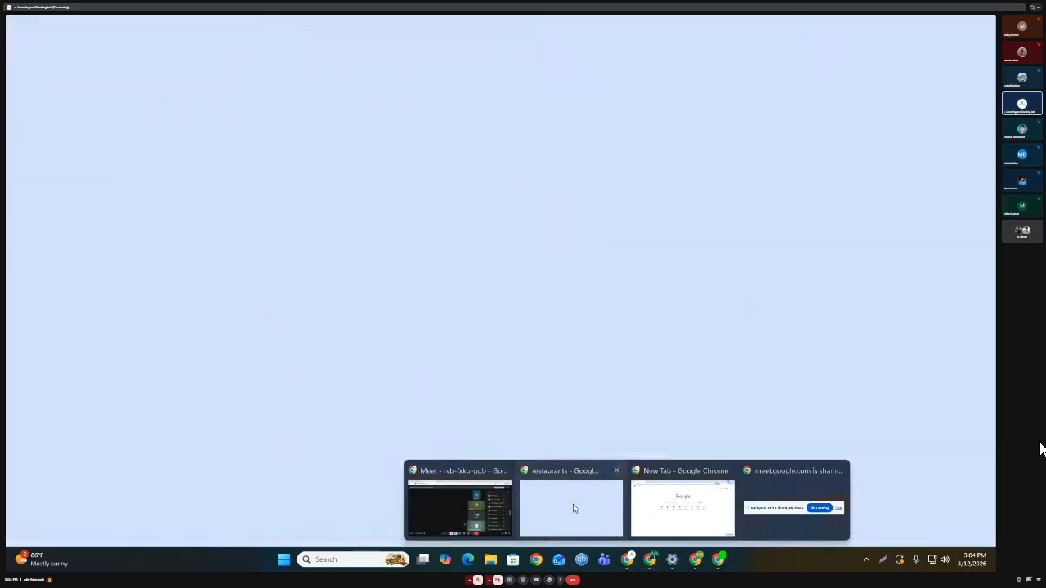
left_click(573, 508)
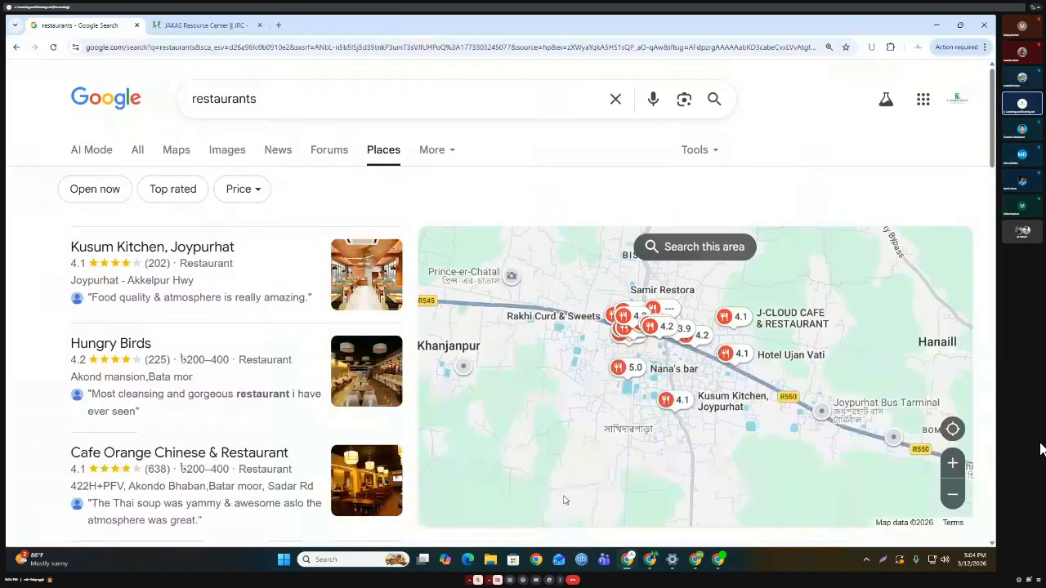
left_click(180, 251)
scroll(523, 336, "down", 5)
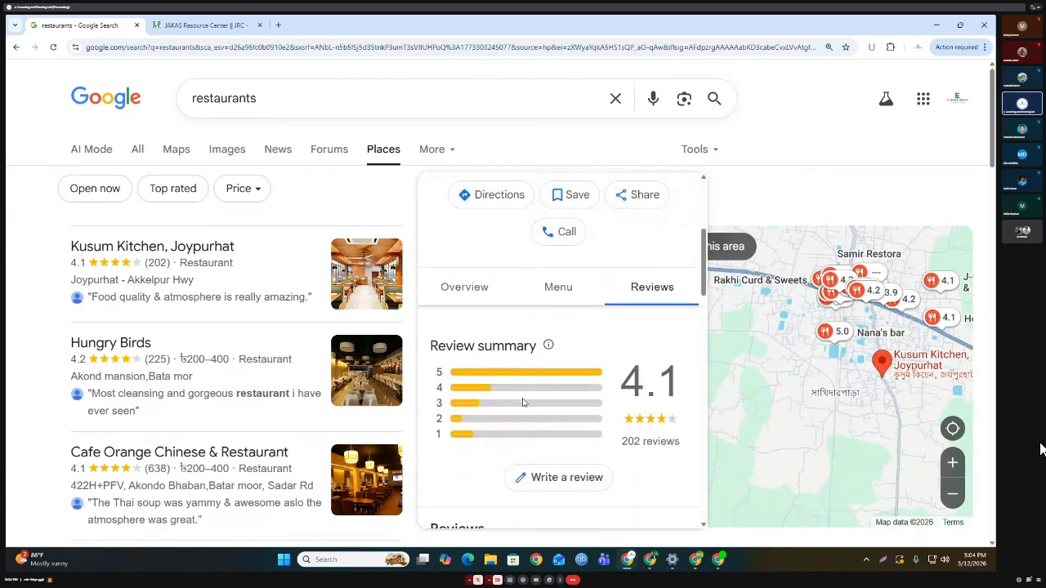
scroll(544, 387, "down", 5)
scroll(539, 387, "up", 3)
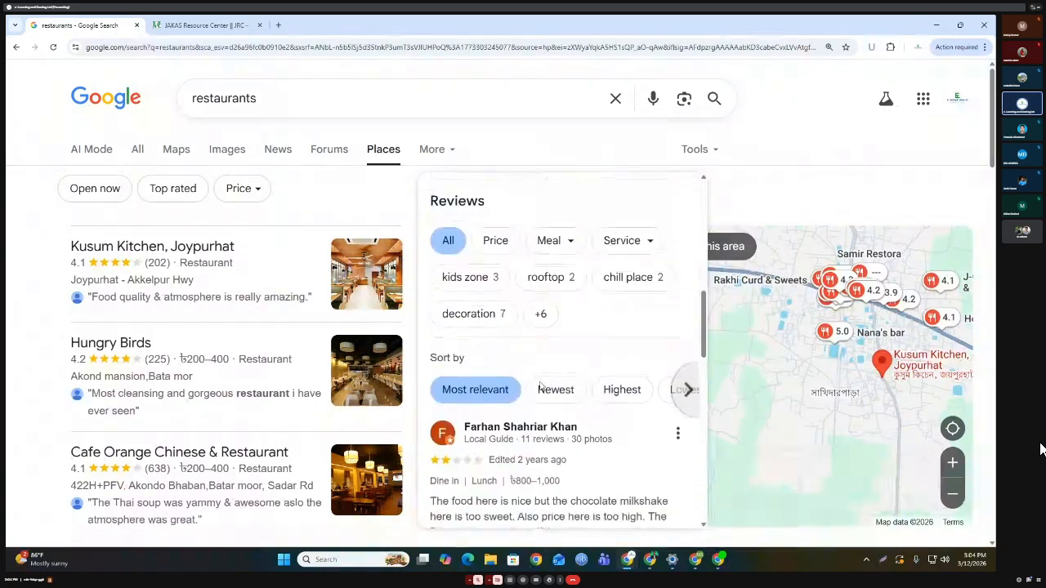
scroll(538, 385, "up", 5)
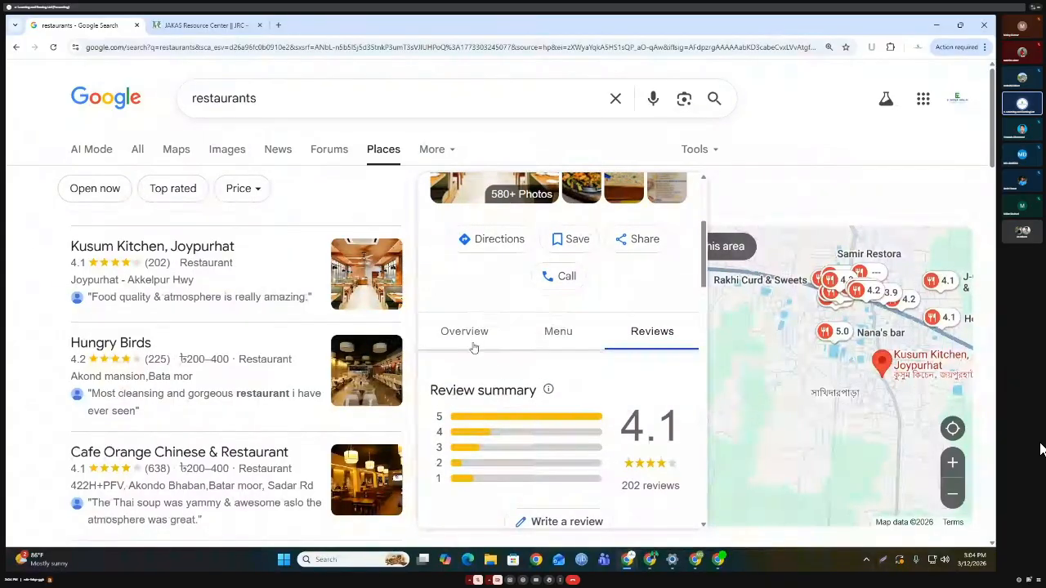
left_click(472, 332)
scroll(531, 382, "down", 3)
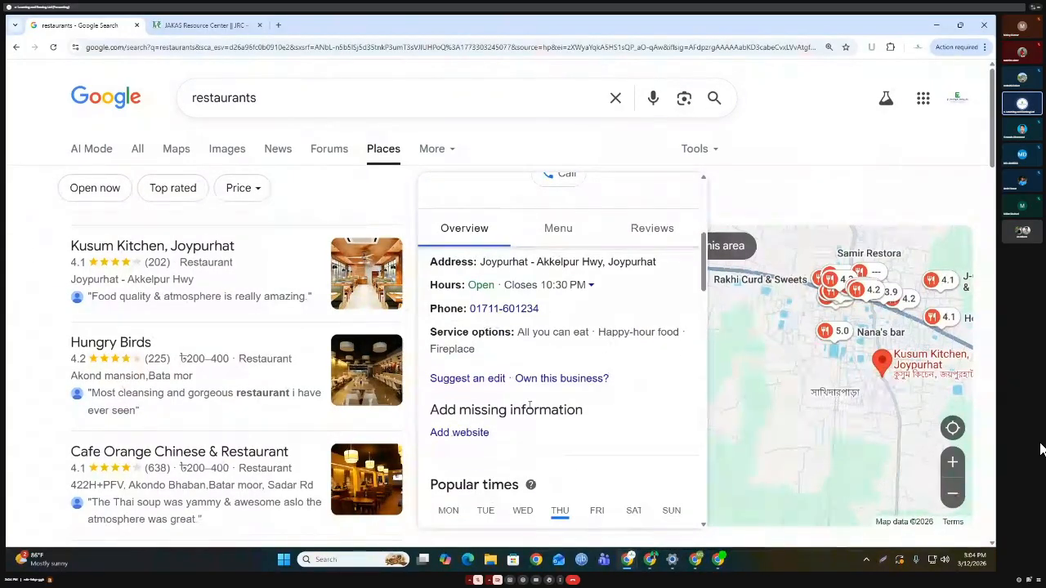
Examine Kusum Kitchen's contact details, menu highlights and photos in its listing.
scroll(531, 382, "down", 2)
scroll(543, 380, "up", 4)
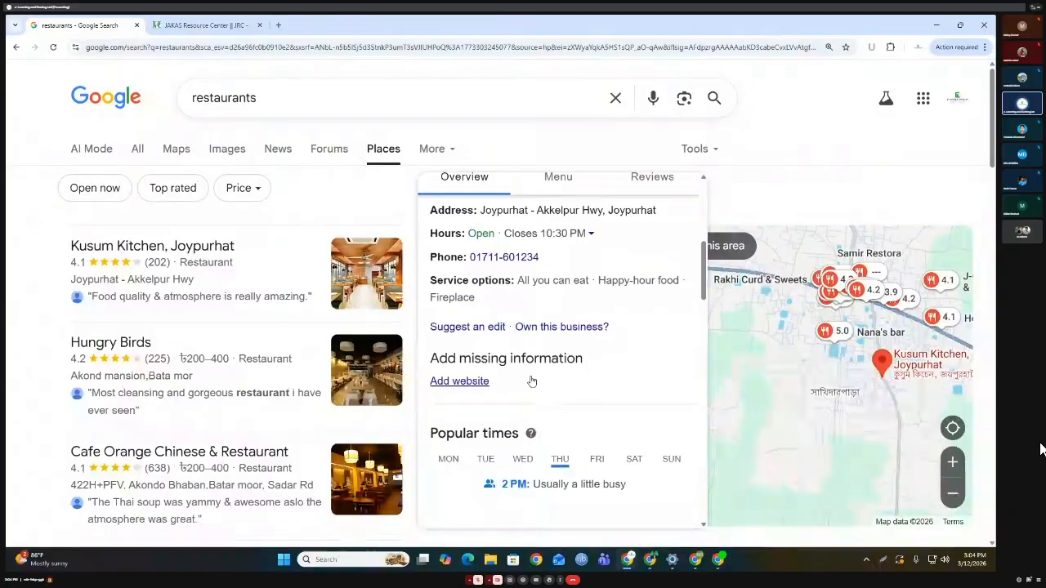
scroll(543, 352, "up", 1)
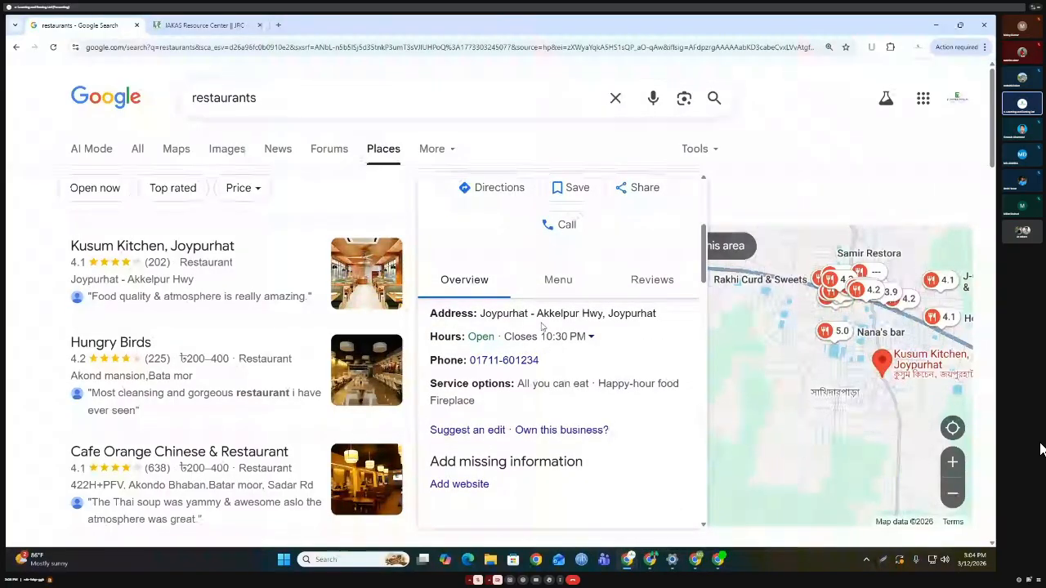
left_click(560, 286)
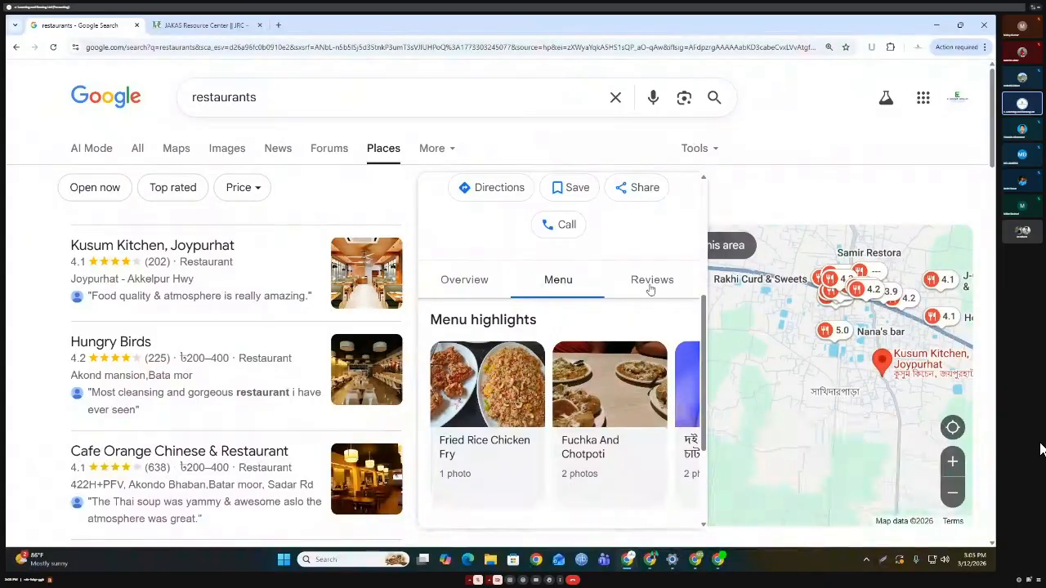
left_click(453, 286)
scroll(544, 362, "down", 1)
scroll(539, 373, "up", 5)
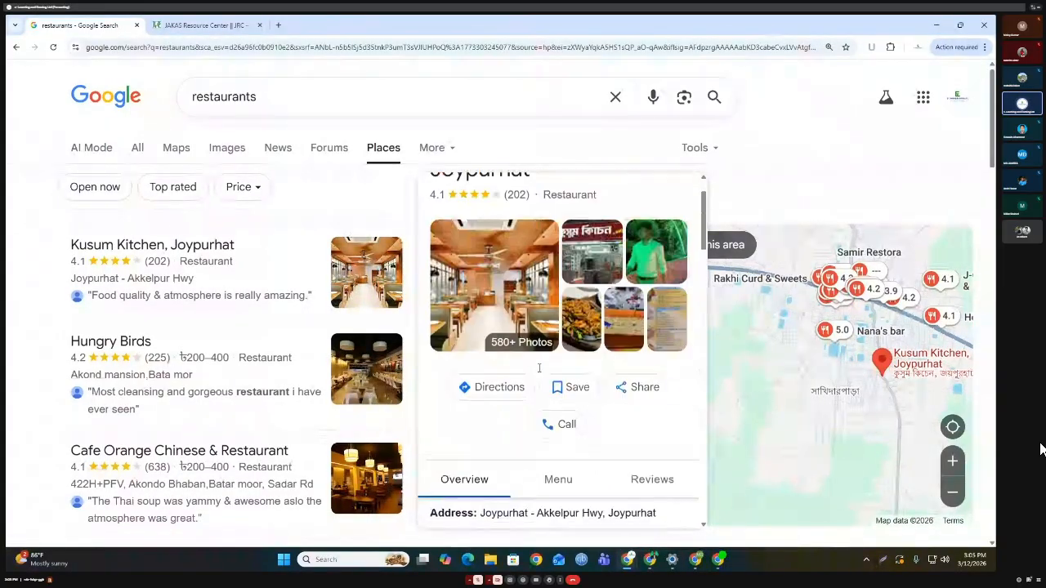
Find the business's own description in the Kusum Kitchen listing and highlight the part naming its cuisines and food types.
scroll(539, 373, "down", 6)
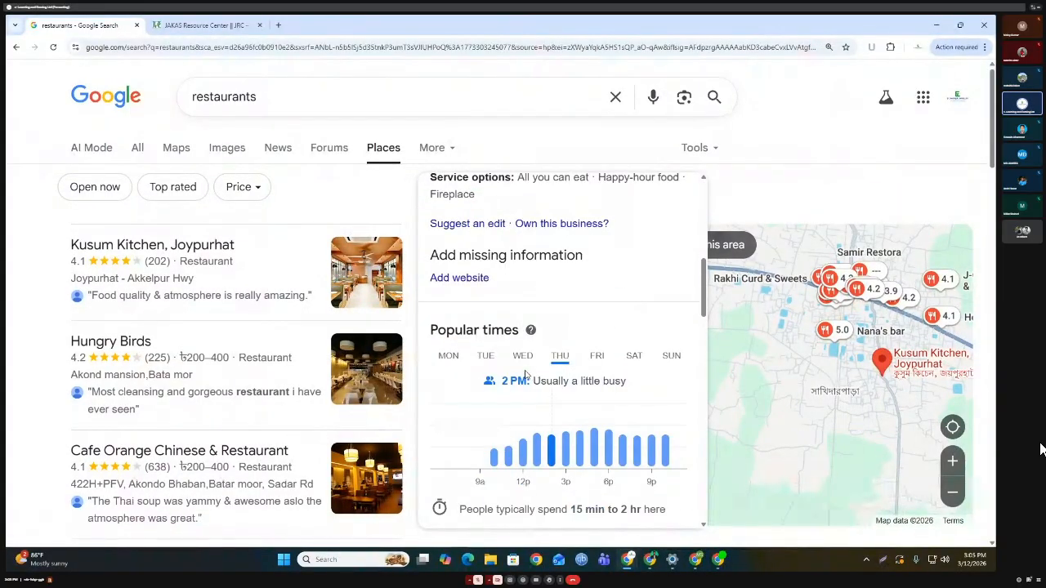
scroll(527, 421, "down", 7)
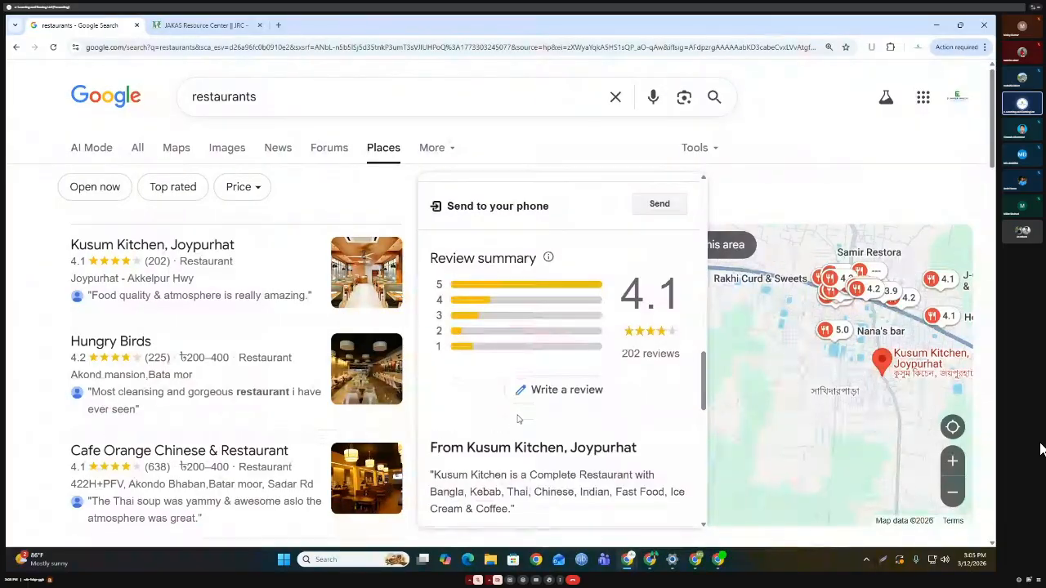
scroll(518, 418, "up", 3)
scroll(518, 415, "down", 6)
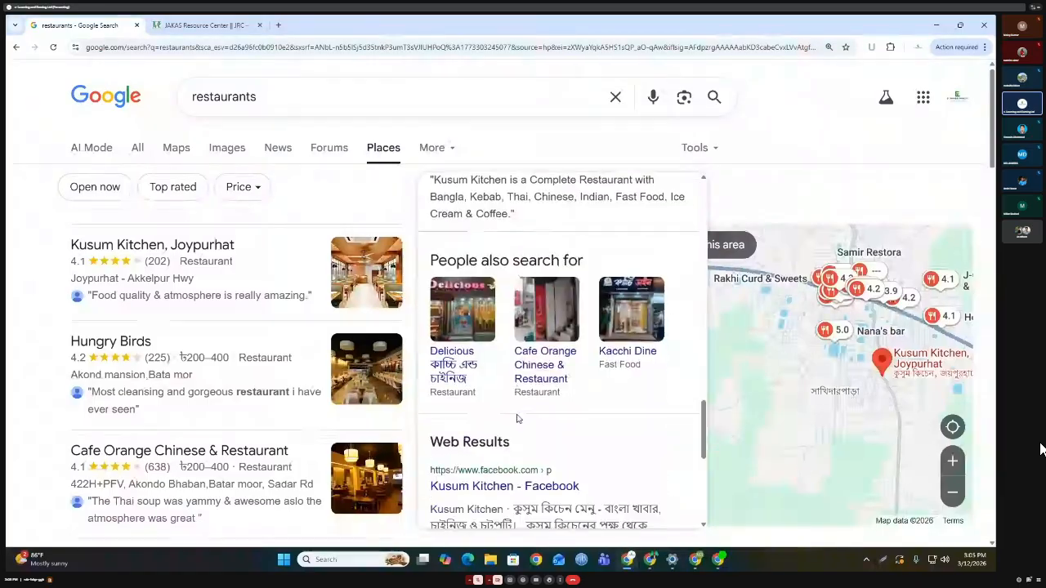
scroll(516, 418, "up", 2)
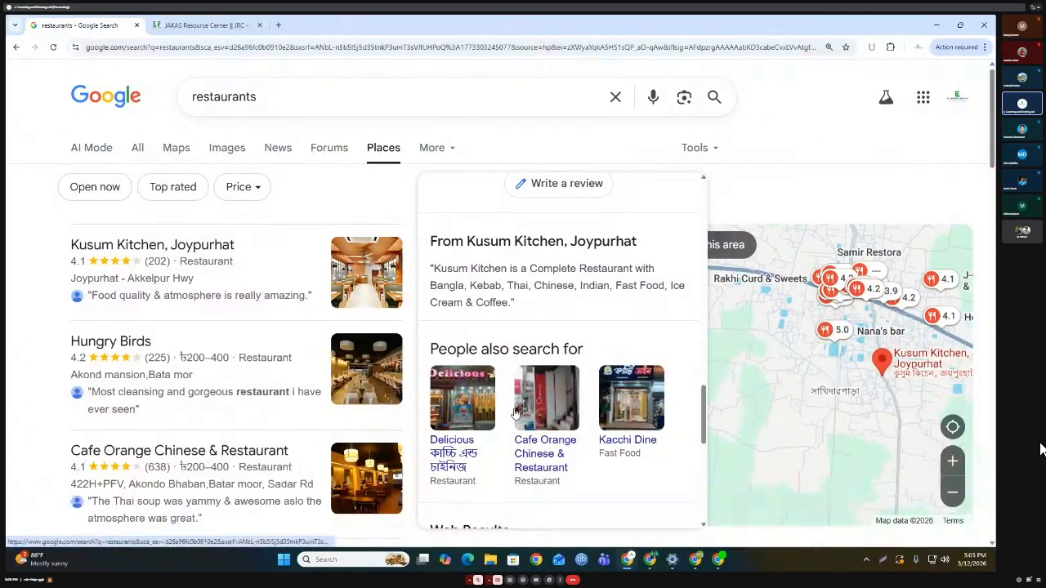
left_click_drag(514, 305, 431, 283)
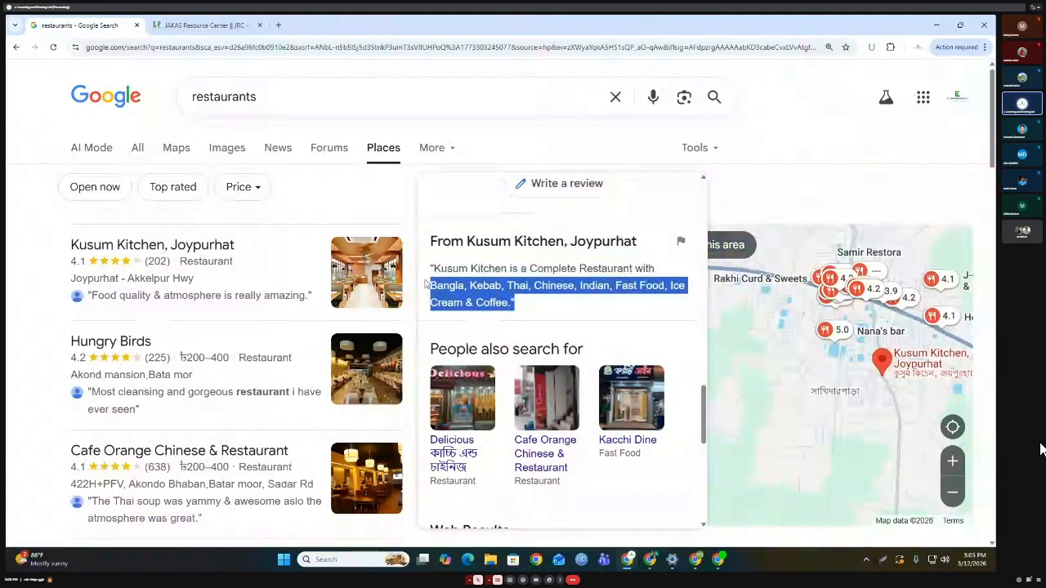
scroll(508, 347, "up", 10)
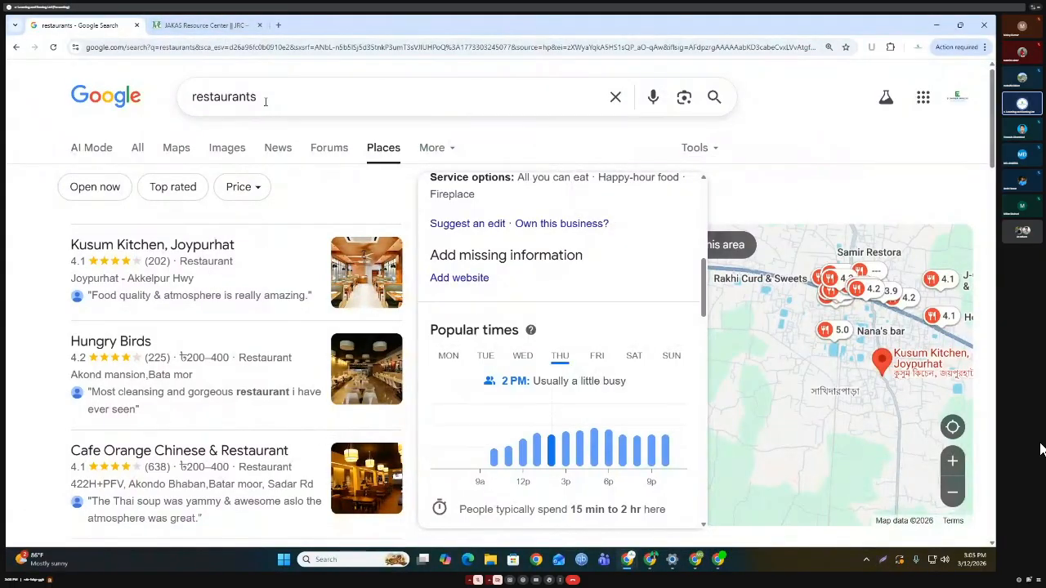
Switch to Google Business Profile Manager, enter the trainer's name followed by "Seo Expert In rajshahi" as the business description, and continue.
left_click(936, 24)
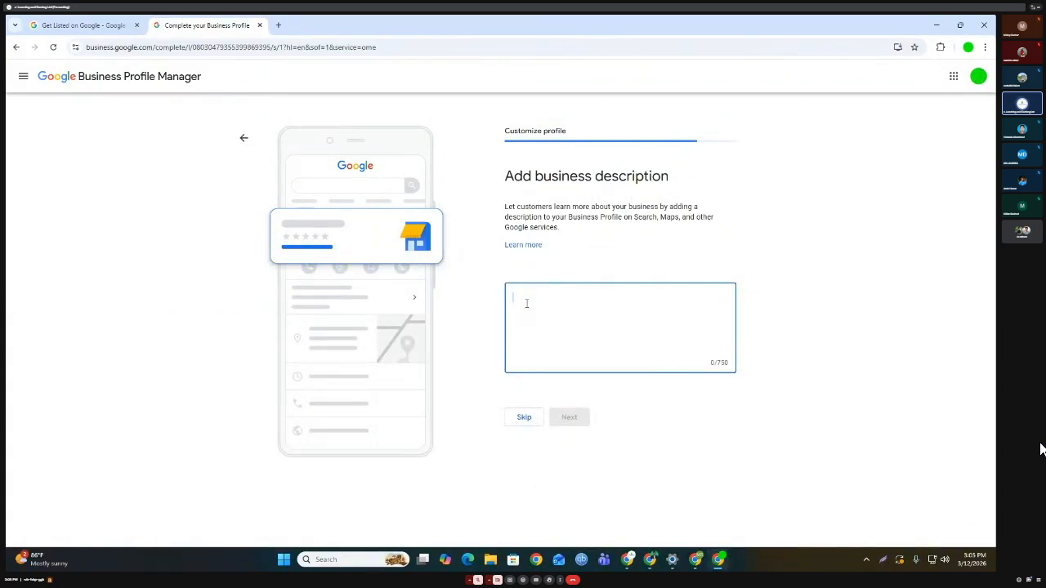
type("M")
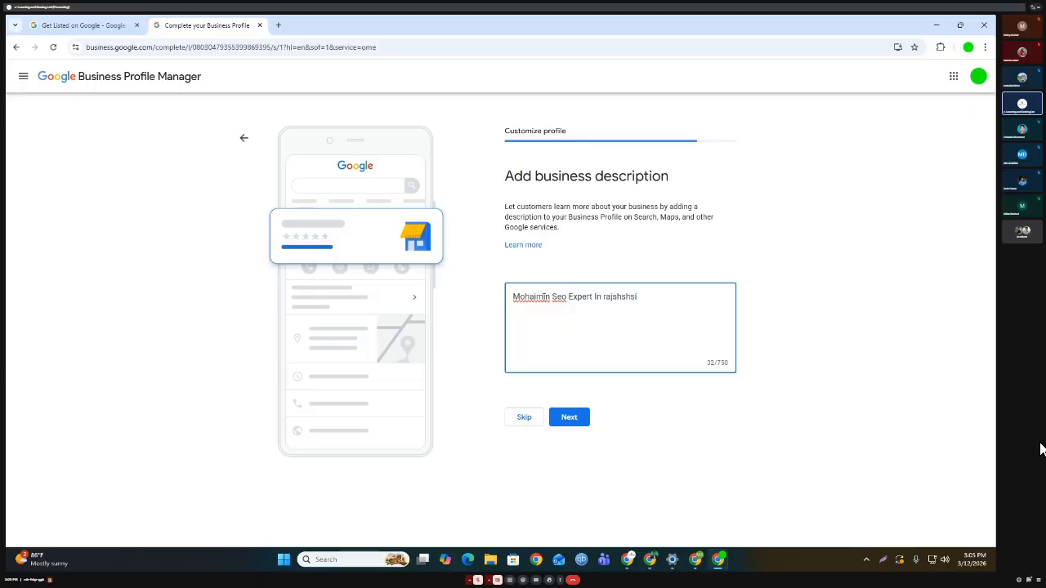
key("BackSpace")
key("BackSpace")
key("BackSpace")
left_click(571, 418)
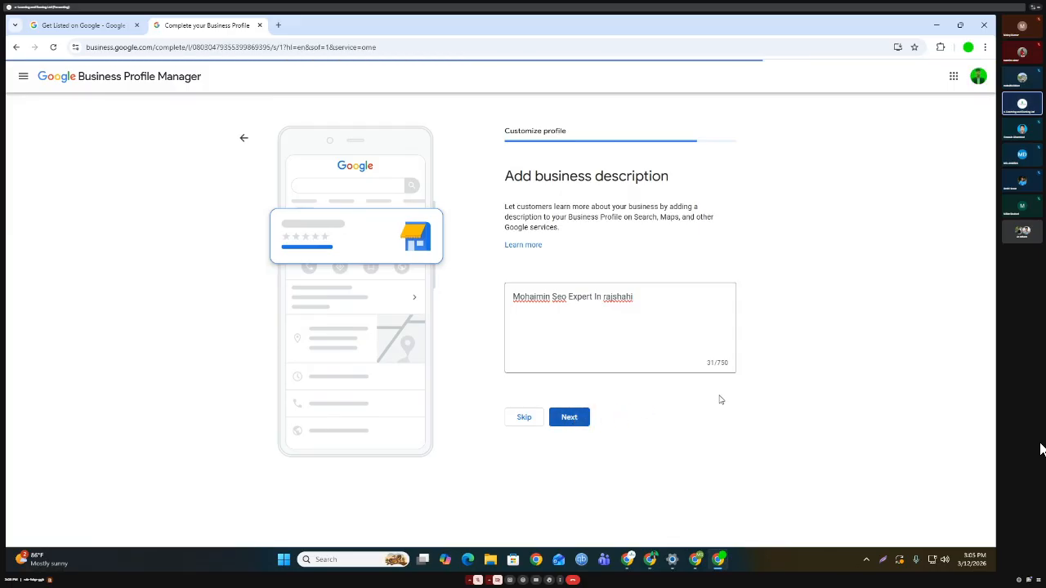
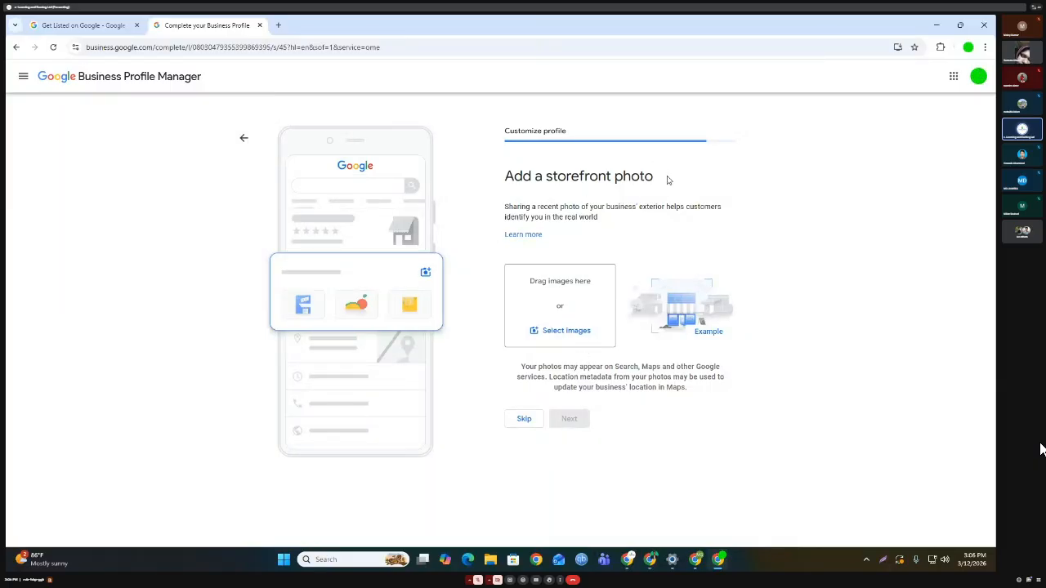
Start adding a storefront photo and look for an image in the Screenshots folder, the Personal (D:) drive and the Gallery.
left_click_drag(666, 180, 513, 180)
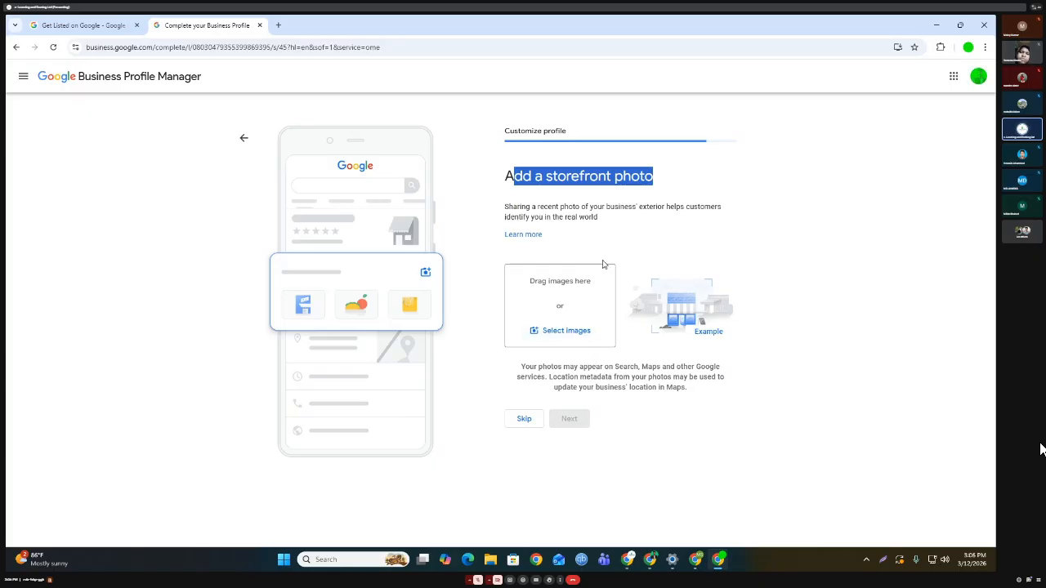
left_click(671, 183)
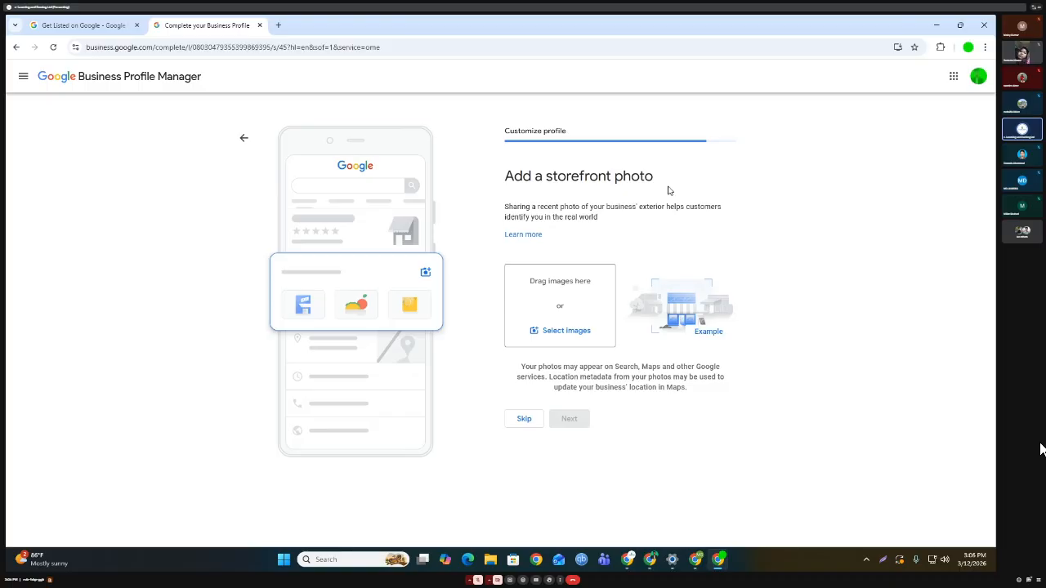
left_click(566, 331)
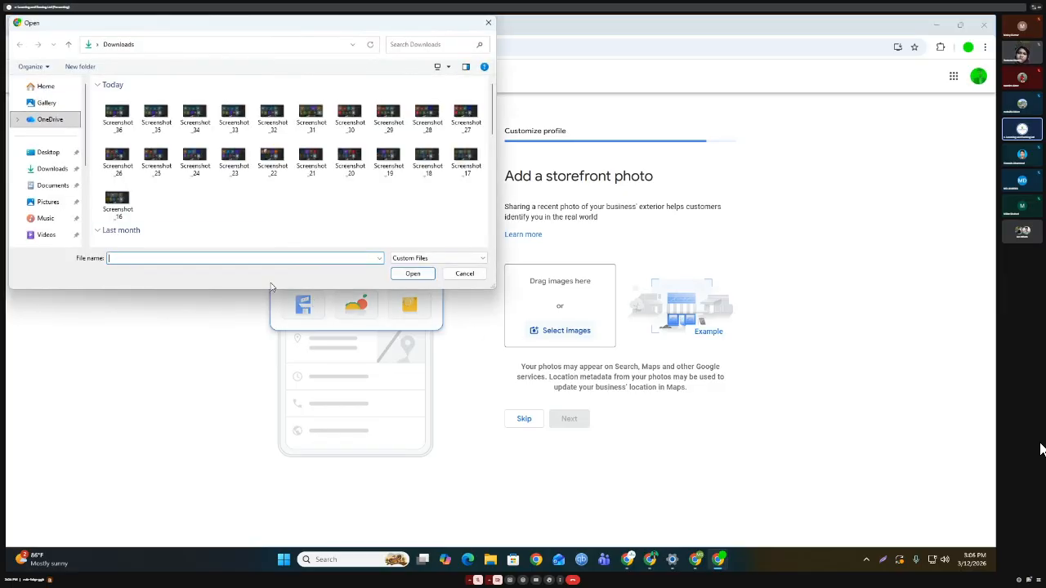
scroll(49, 196, "down", 2)
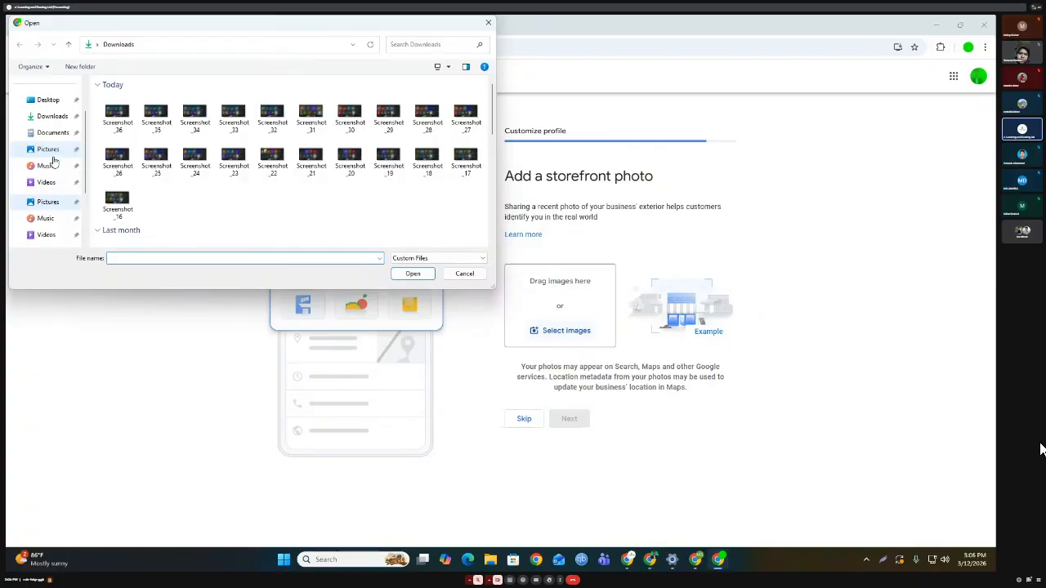
left_click(57, 201)
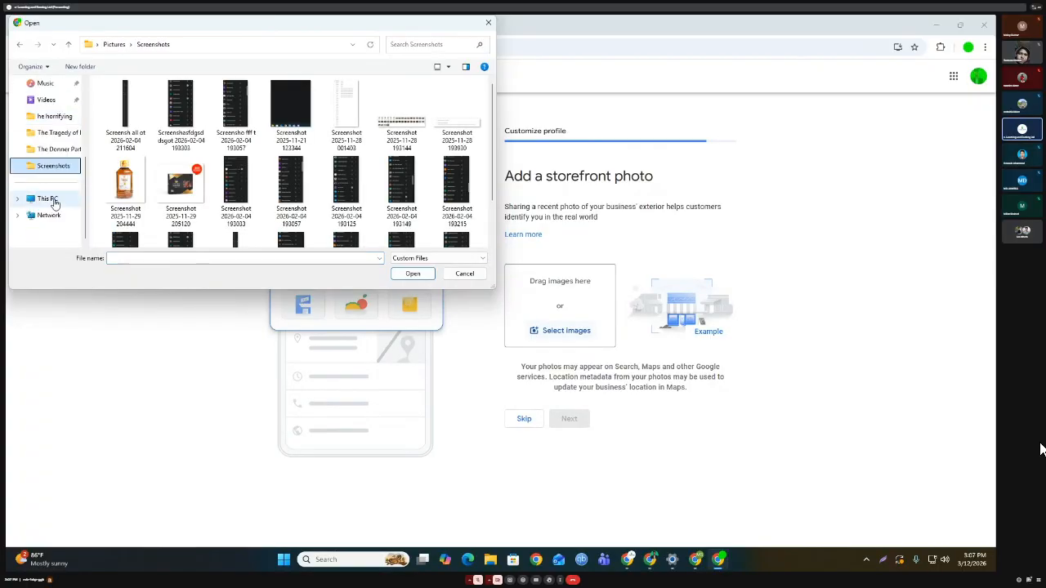
scroll(237, 200, "down", 1)
left_click(46, 202)
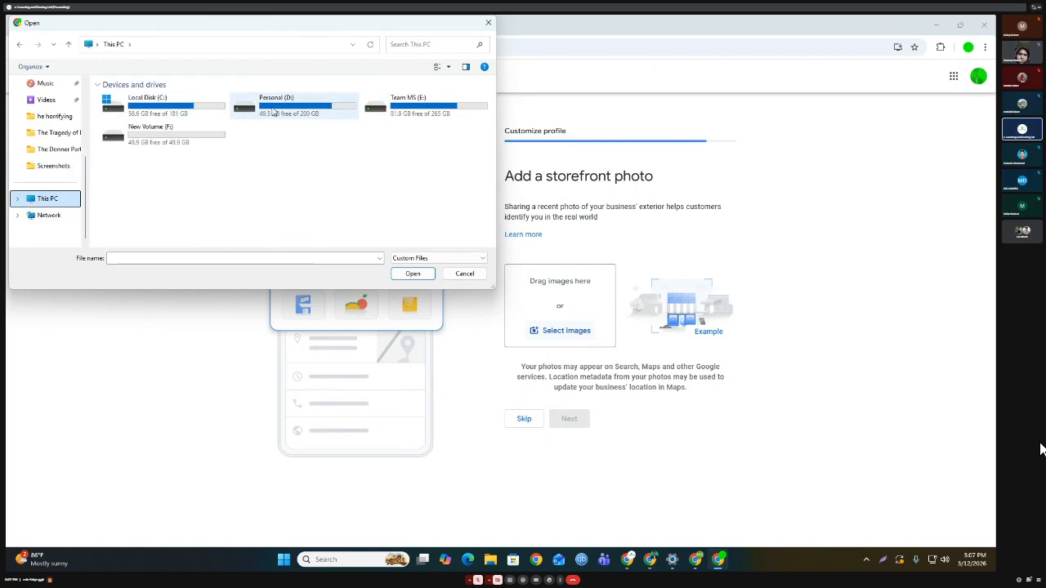
double_click(274, 112)
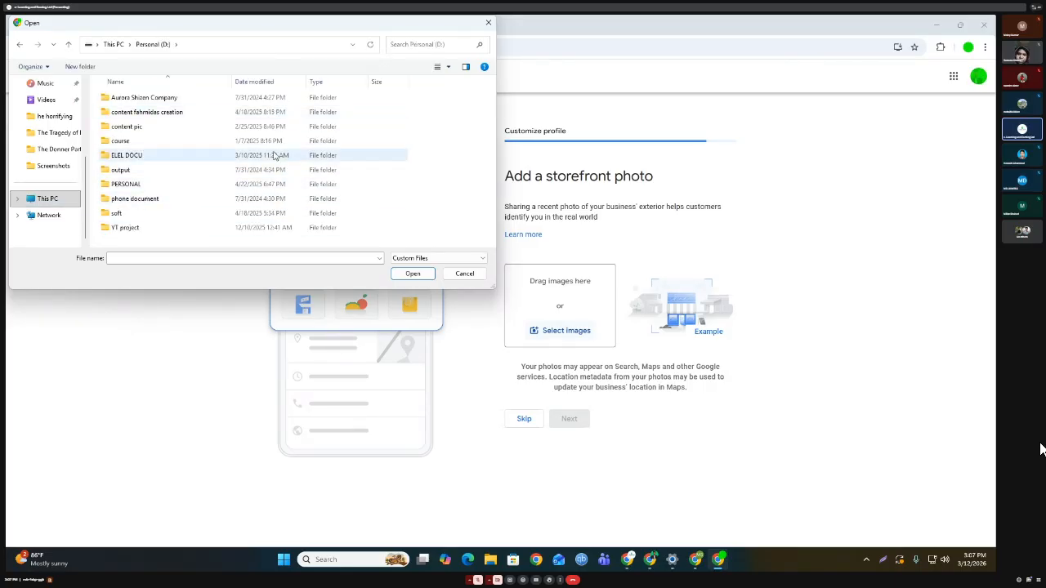
scroll(62, 135, "up", 3)
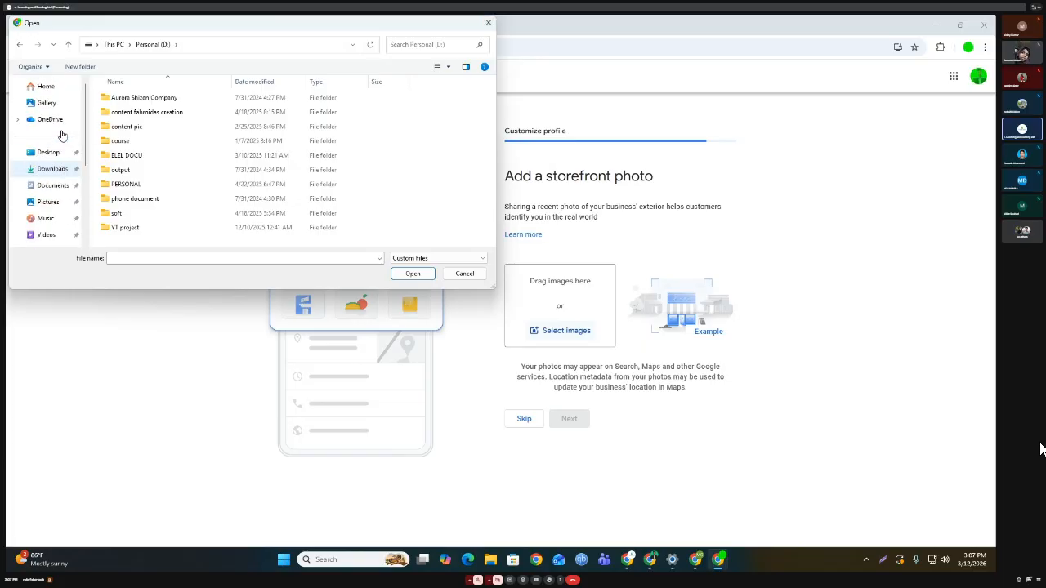
left_click(46, 103)
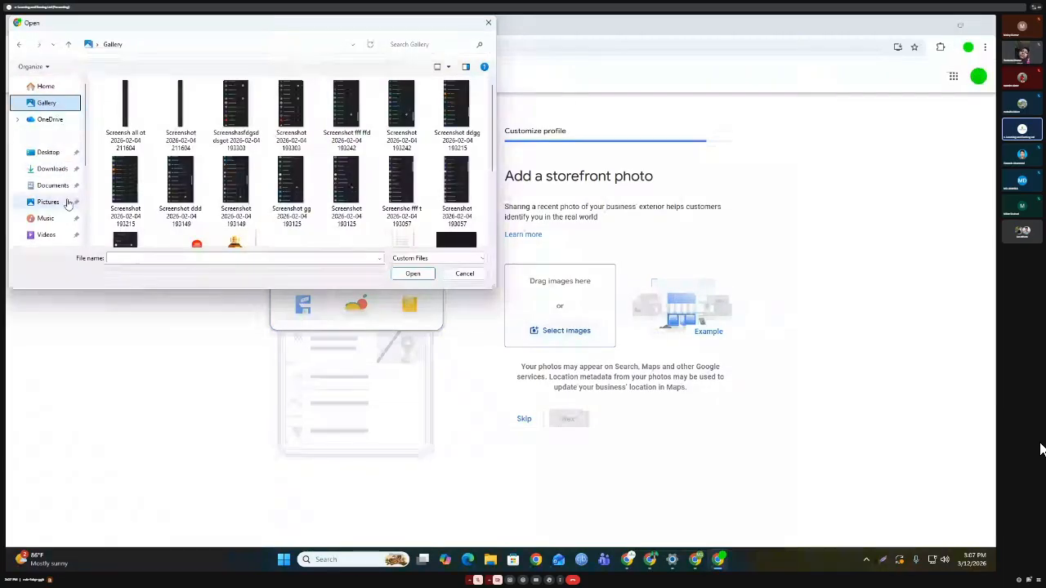
scroll(259, 175, "down", 3)
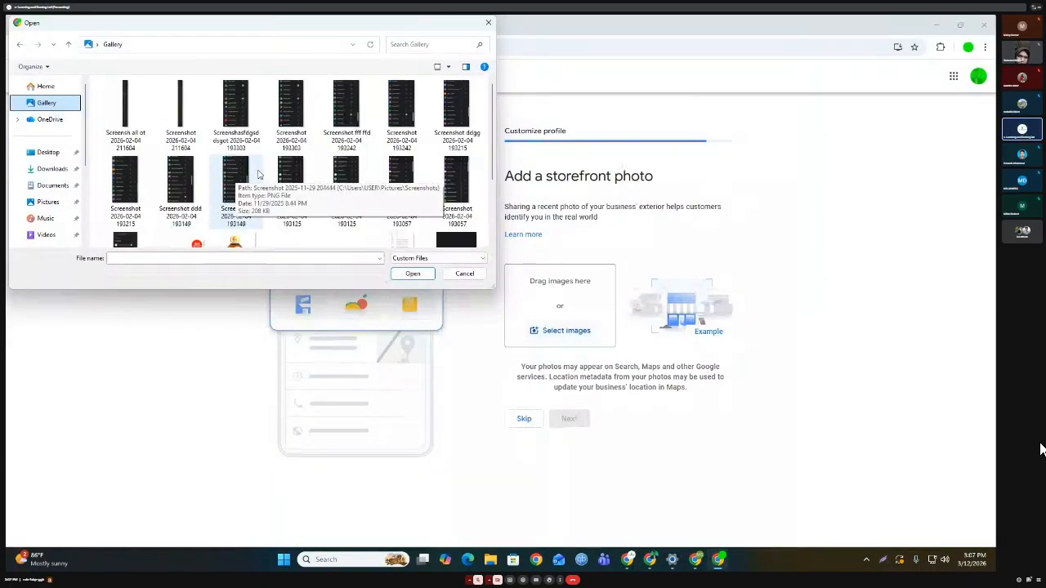
scroll(259, 175, "up", 3)
Upload the portrait of the seated man in a white shirt from Downloads as the storefront photo and continue.
left_click(52, 168)
scroll(215, 185, "down", 10)
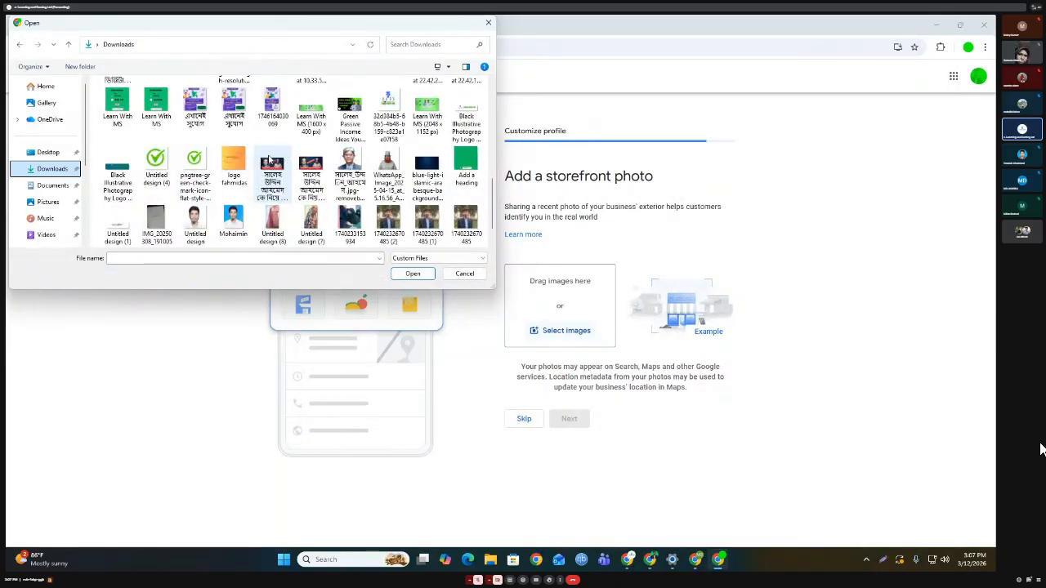
scroll(270, 159, "down", 1)
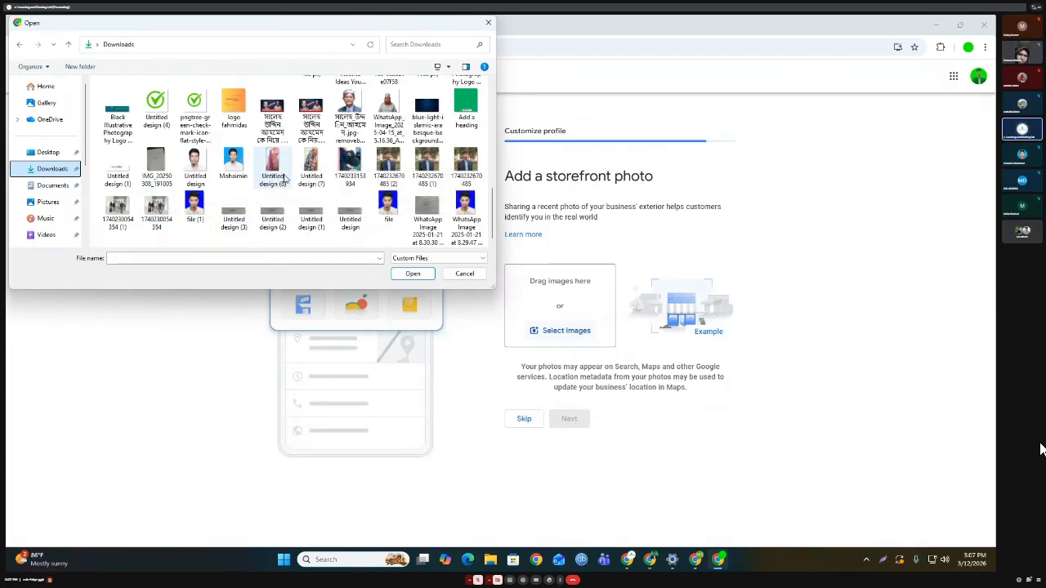
scroll(285, 178, "down", 3)
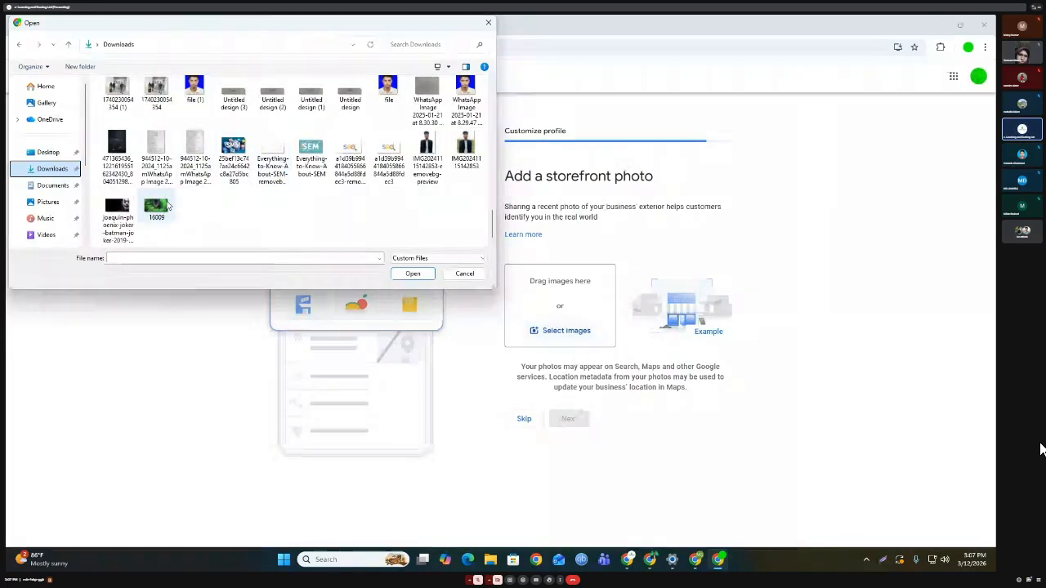
scroll(168, 207, "up", 5)
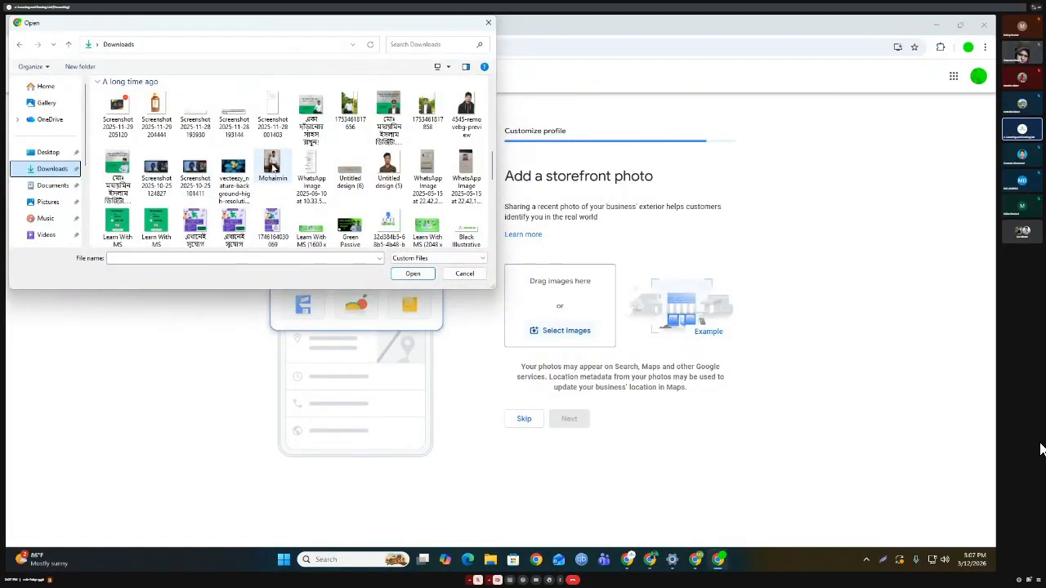
left_click(272, 172)
left_click(412, 274)
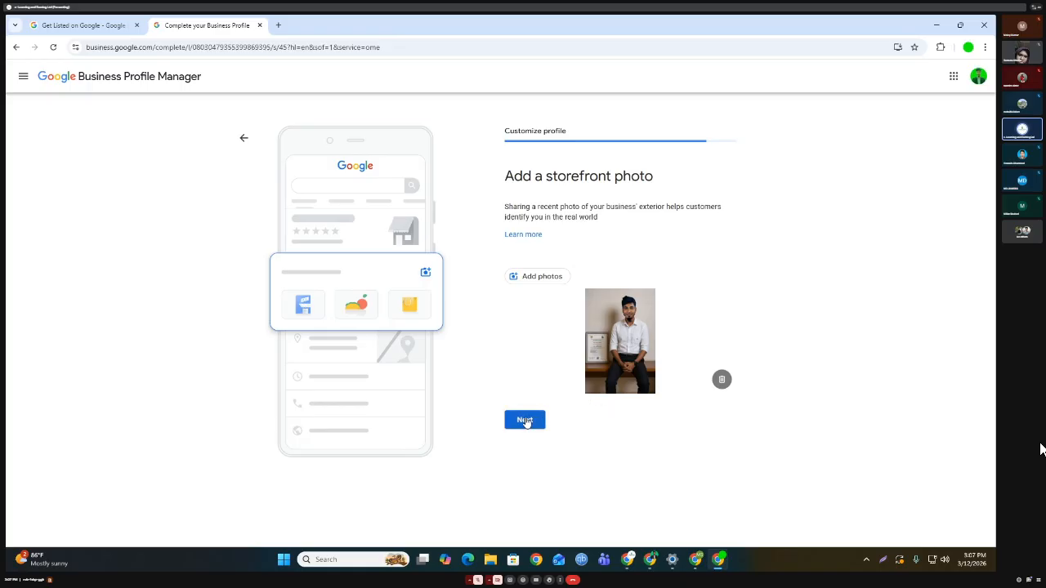
left_click(528, 418)
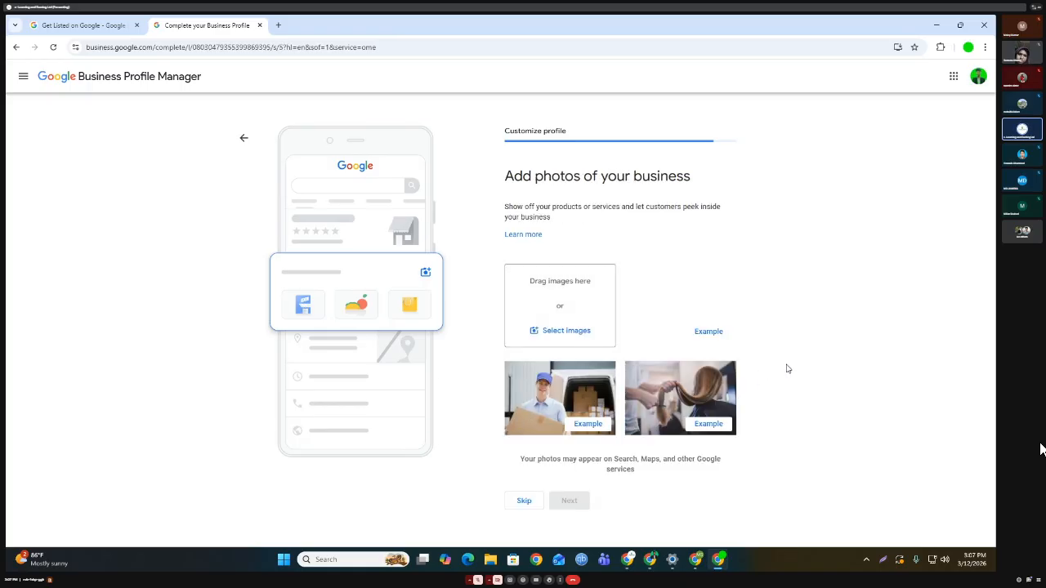
Skip the additional business photos, the Google Ads offer and the Google Workspace custom email trial.
left_click(522, 501)
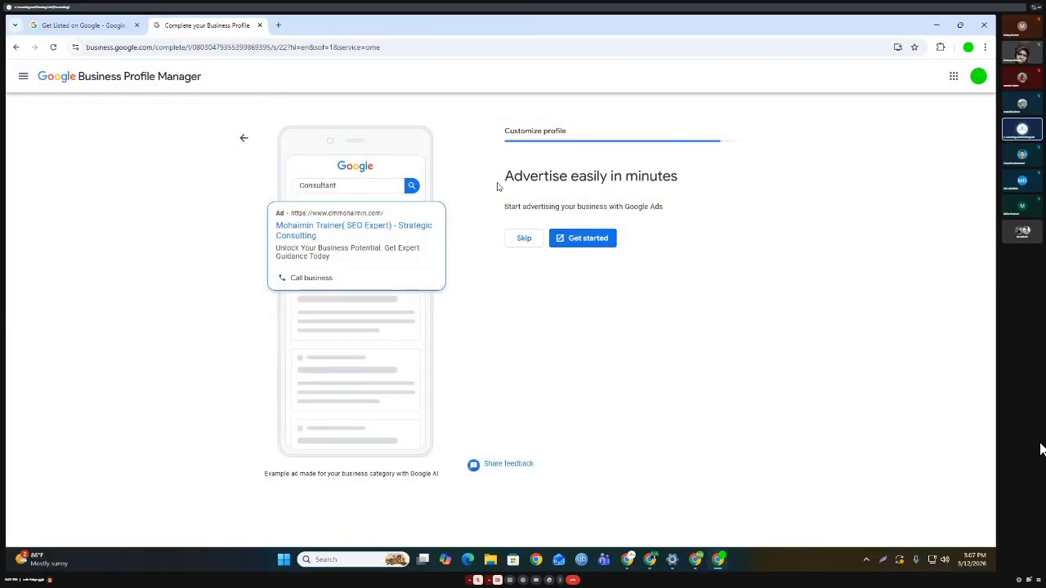
left_click_drag(496, 185, 686, 181)
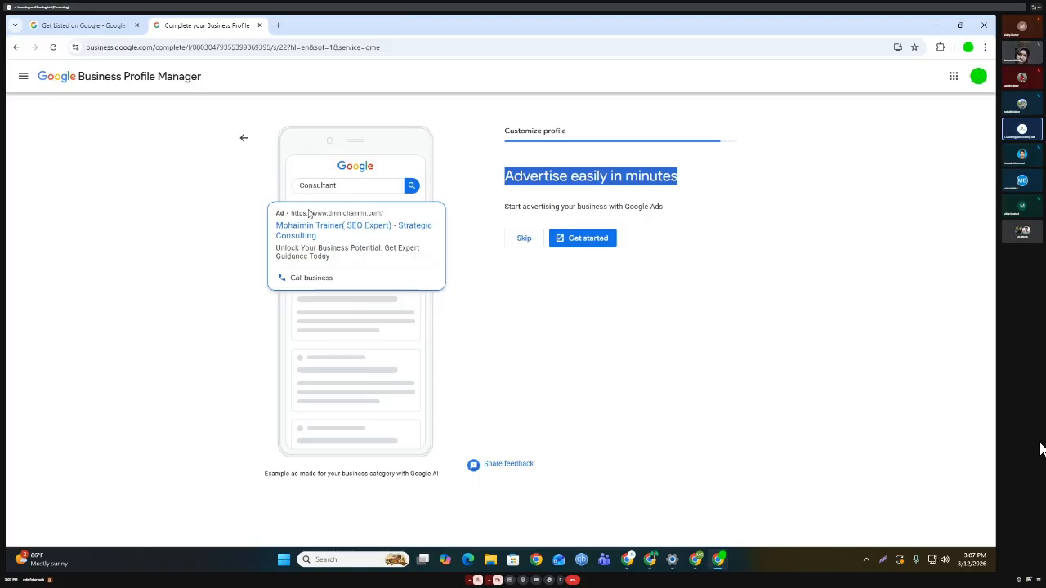
left_click(520, 248)
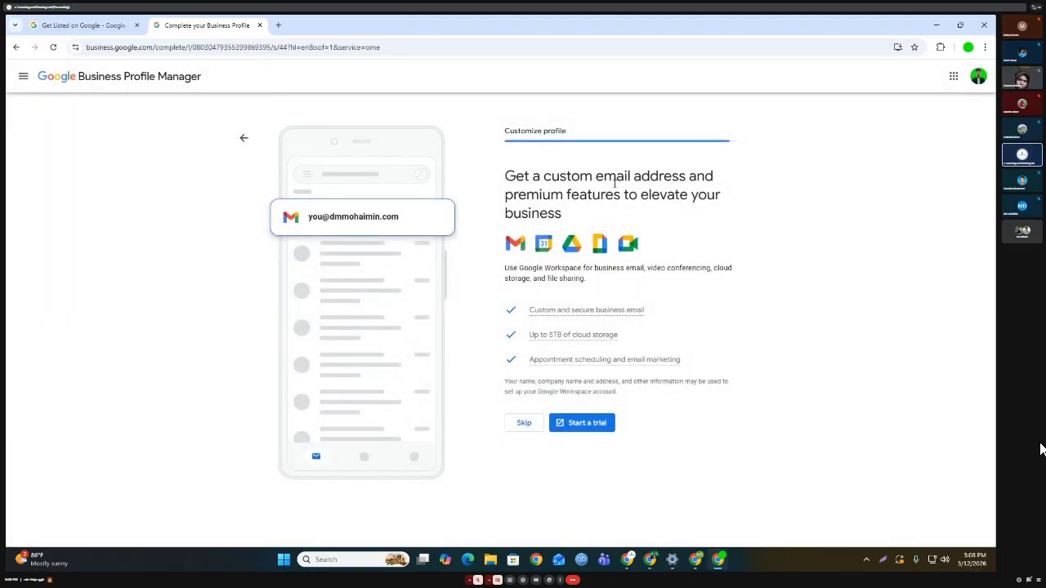
left_click_drag(569, 247, 517, 249)
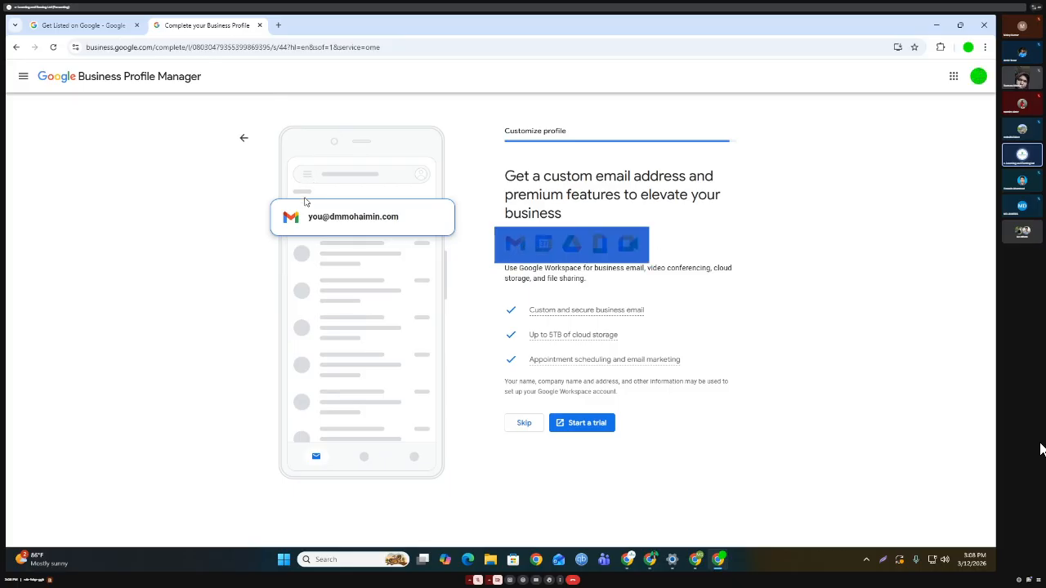
left_click(520, 422)
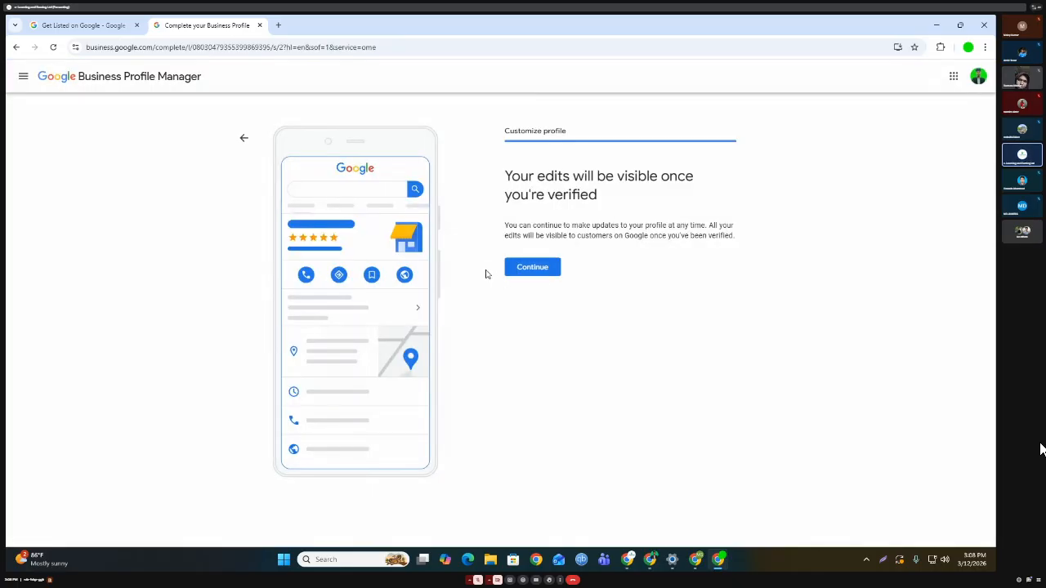
Finish the profile setup, copy the business name, and run an exact Google search for it in the other browser profile.
left_click(539, 268)
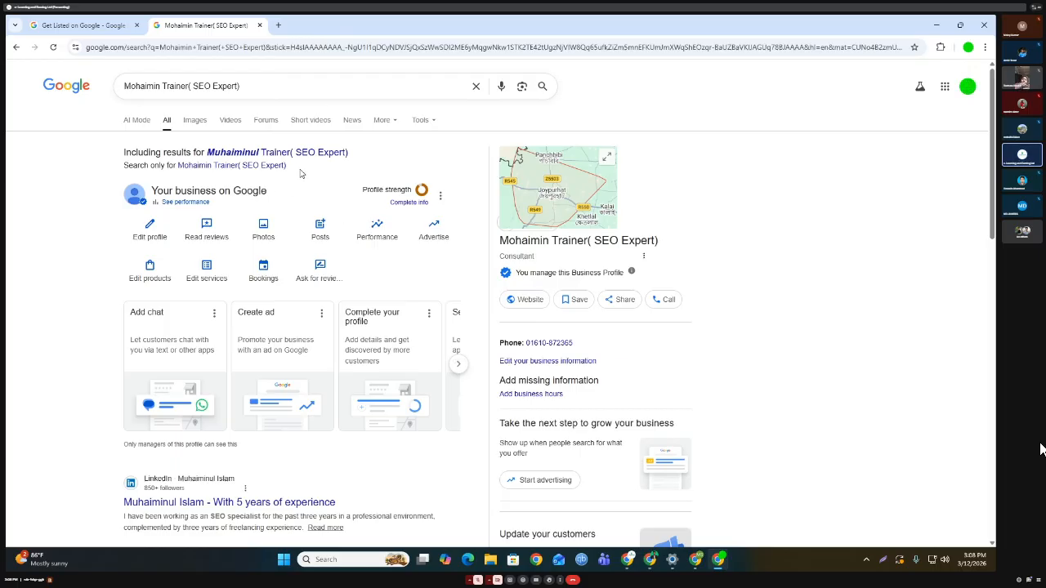
left_click_drag(289, 167, 176, 174)
key("ctrl+c")
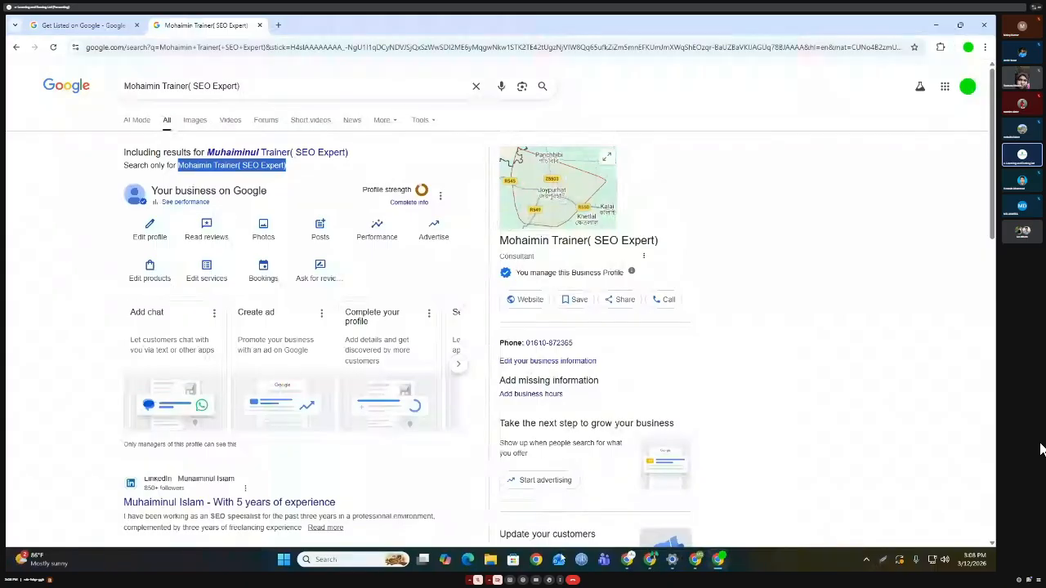
left_click(649, 527)
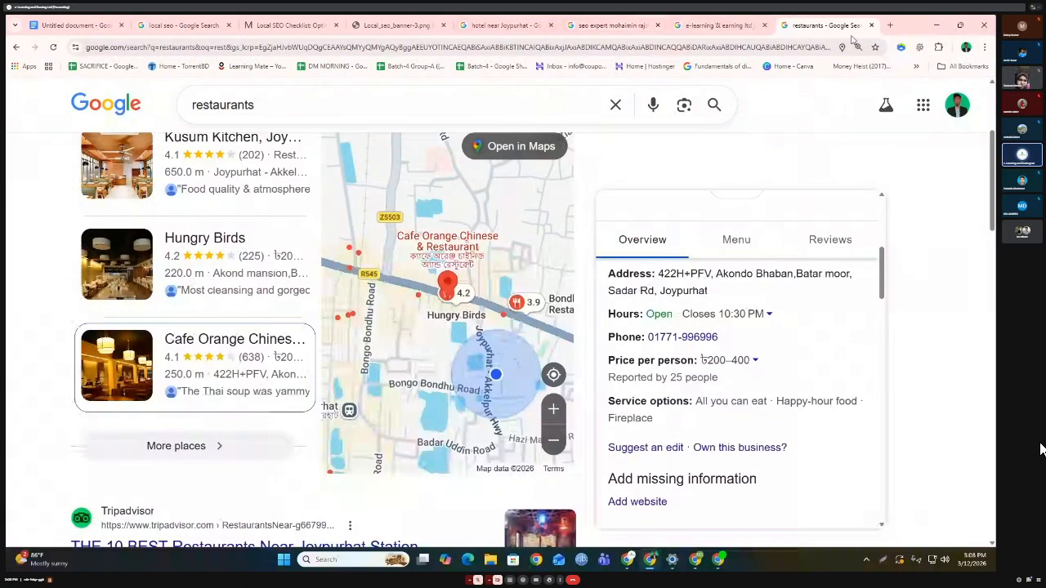
left_click(890, 25)
key("ctrl+v")
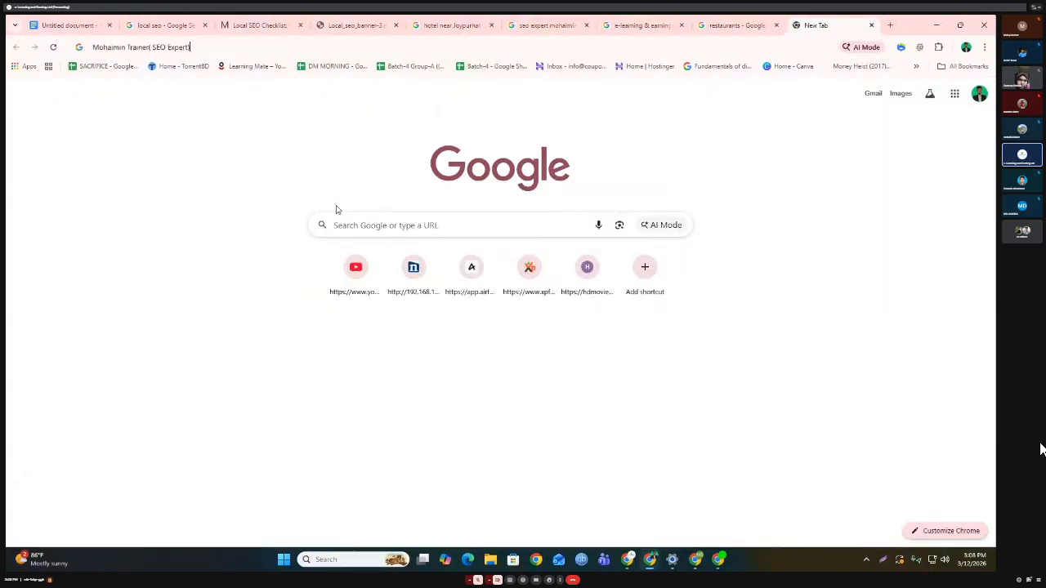
key("Return")
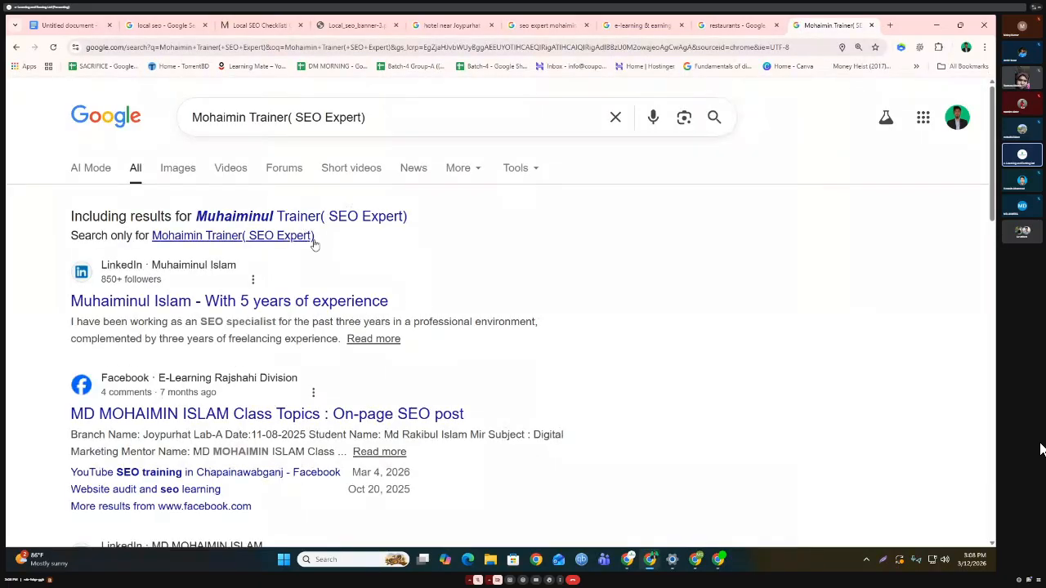
left_click(269, 238)
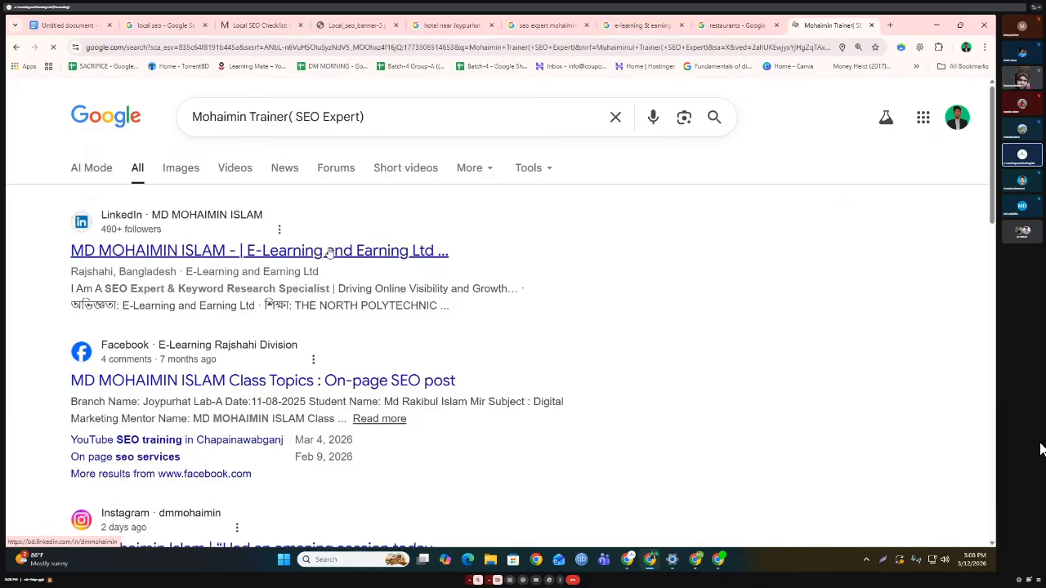
left_click(936, 26)
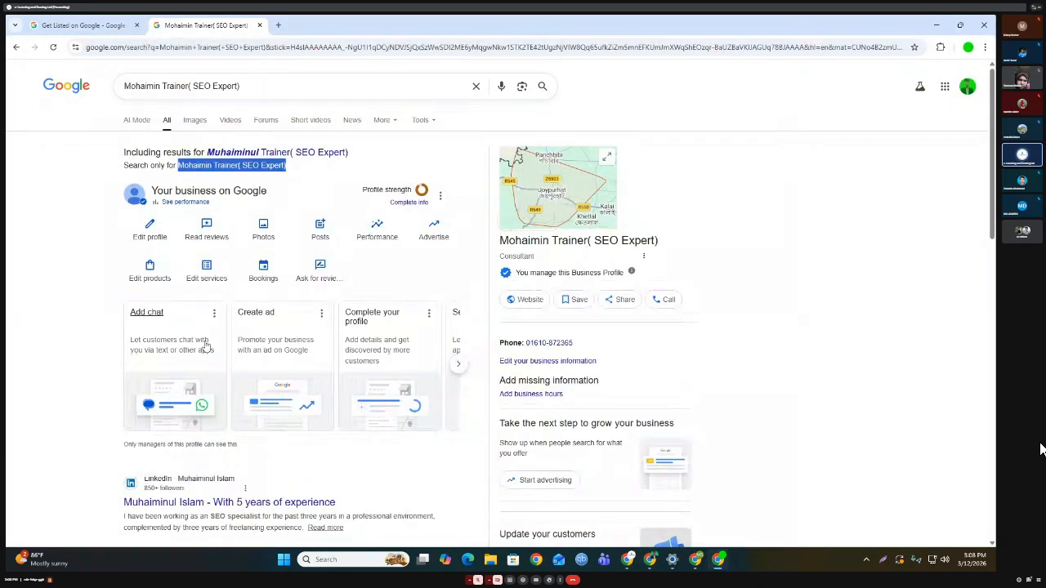
Open the business profile's information for editing and review its about, contact, location, hours and more sections.
left_click(57, 208)
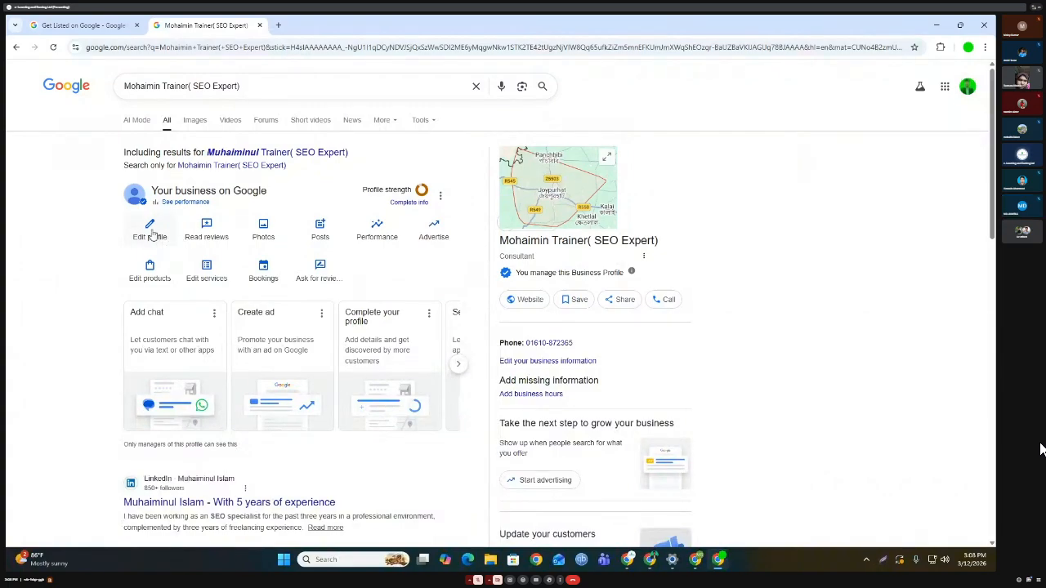
left_click(151, 230)
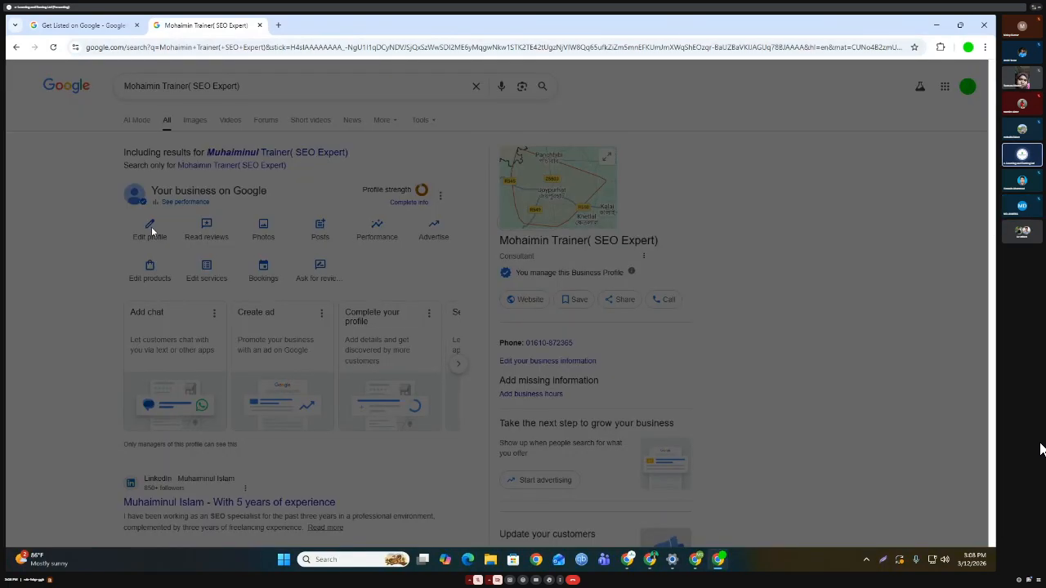
scroll(425, 221, "down", 4)
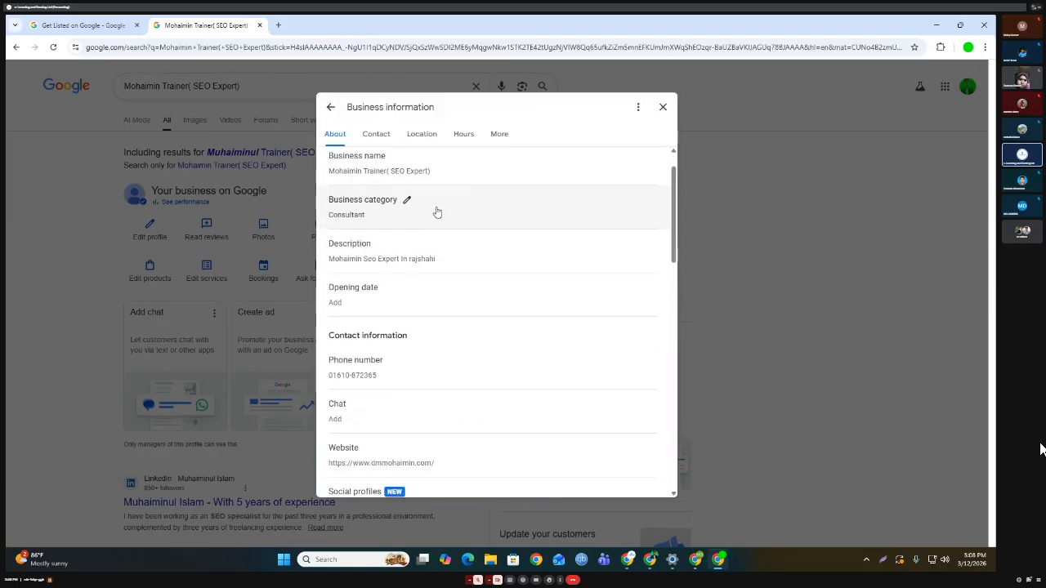
scroll(426, 354, "down", 4)
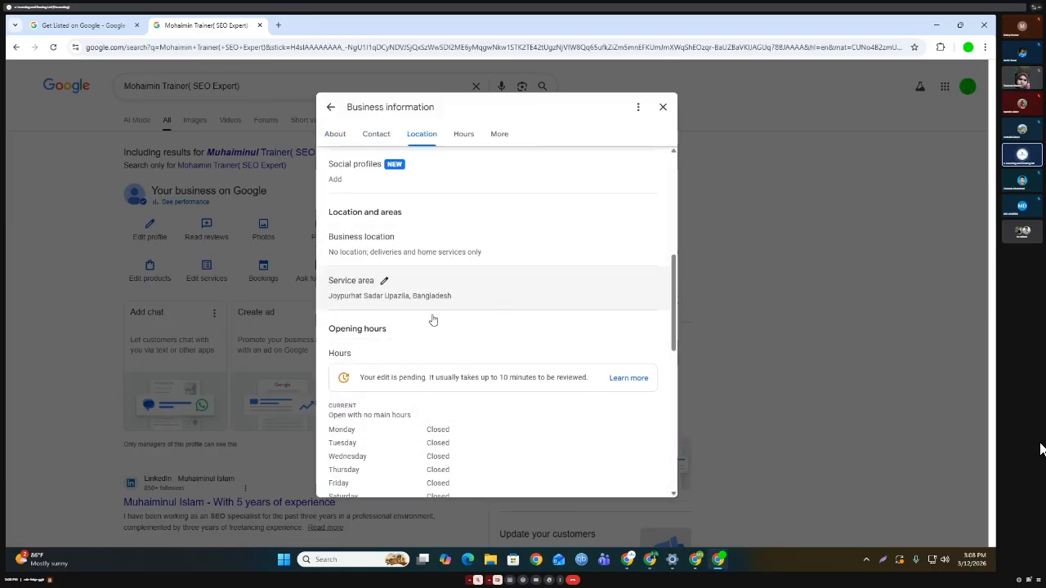
scroll(429, 356, "down", 4)
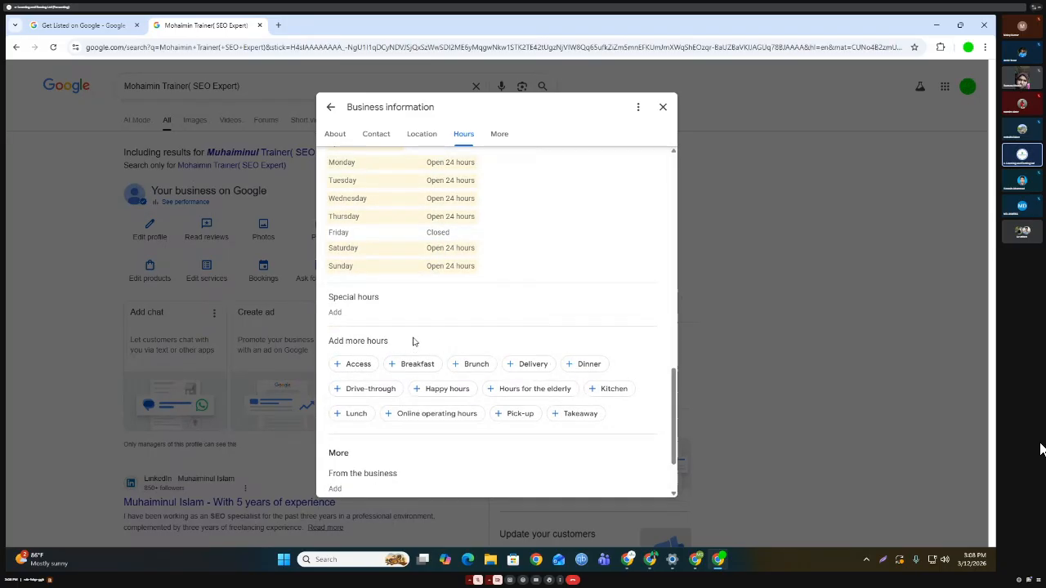
scroll(413, 342, "down", 2)
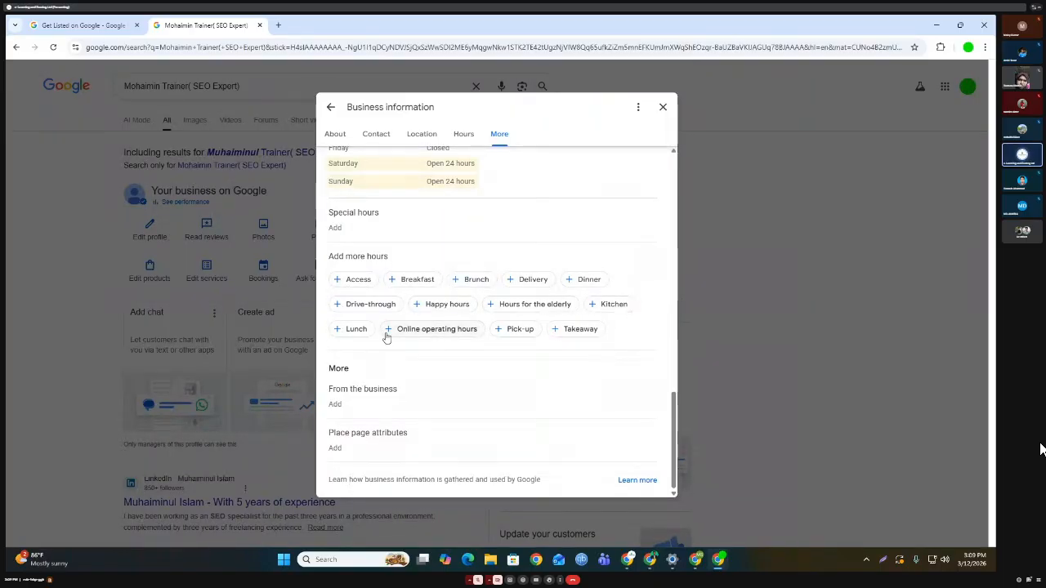
scroll(367, 427, "up", 15)
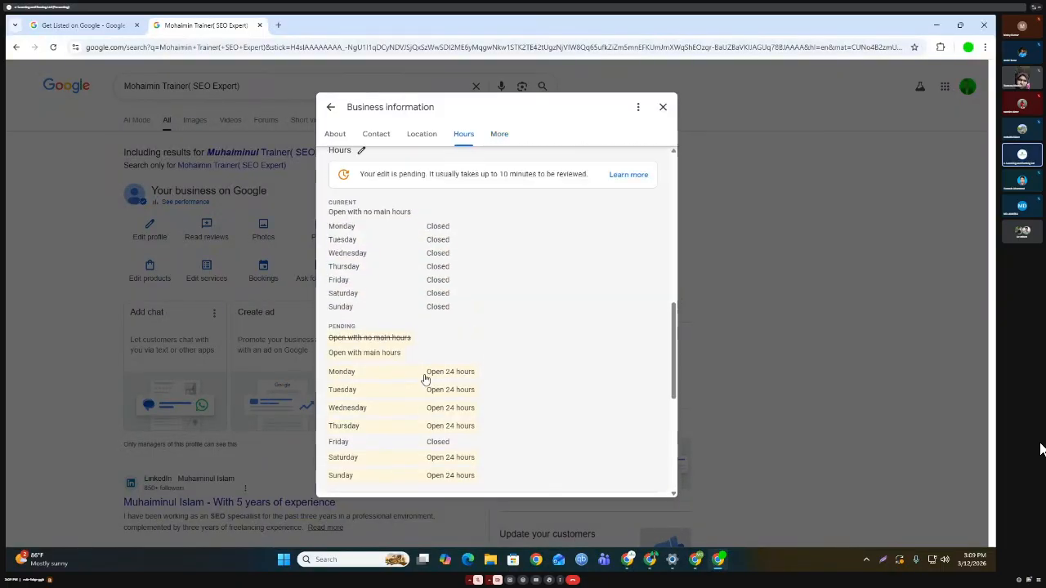
Enable showing the business address to customers and fill in the street address, town and postcode from the saved address.
left_click(422, 134)
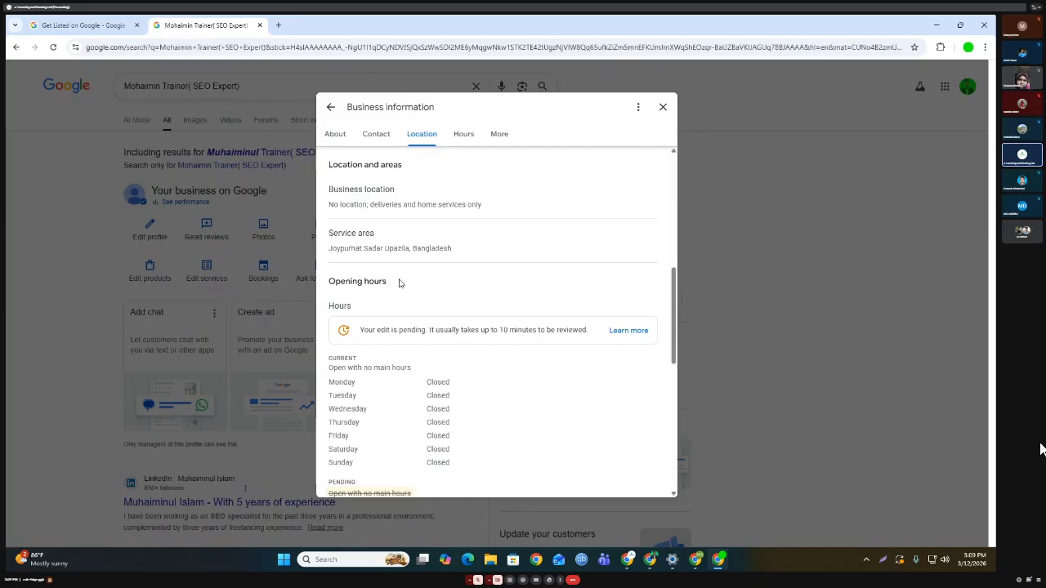
scroll(392, 310, "up", 2)
scroll(379, 325, "down", 1)
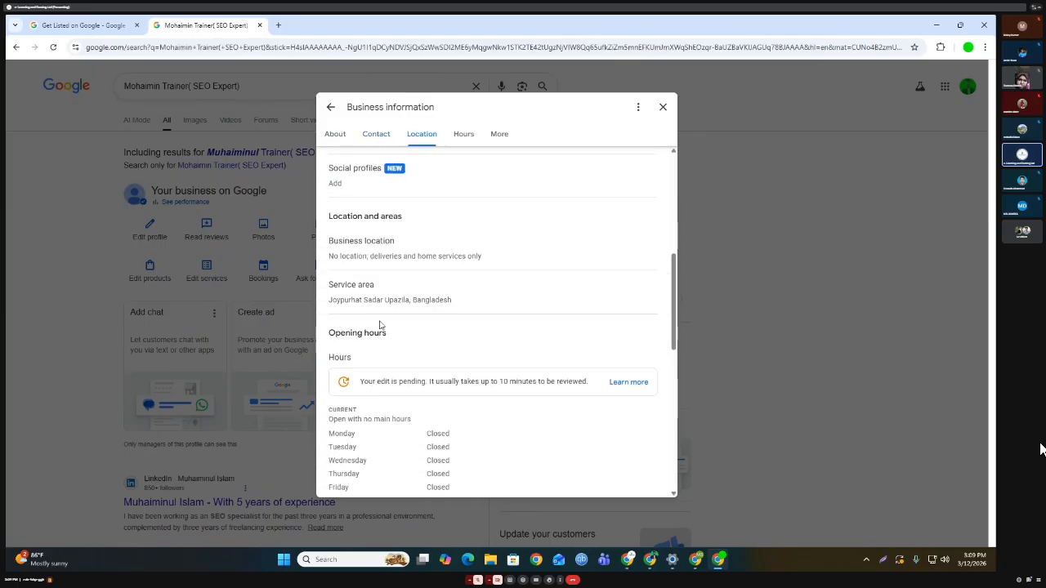
left_click(406, 241)
left_click(338, 294)
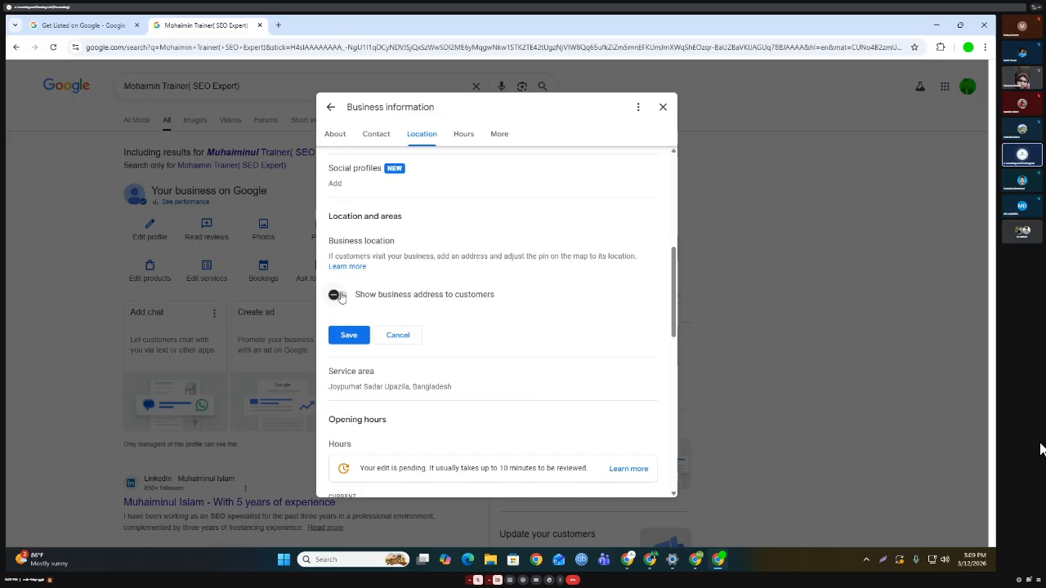
scroll(578, 354, "down", 2)
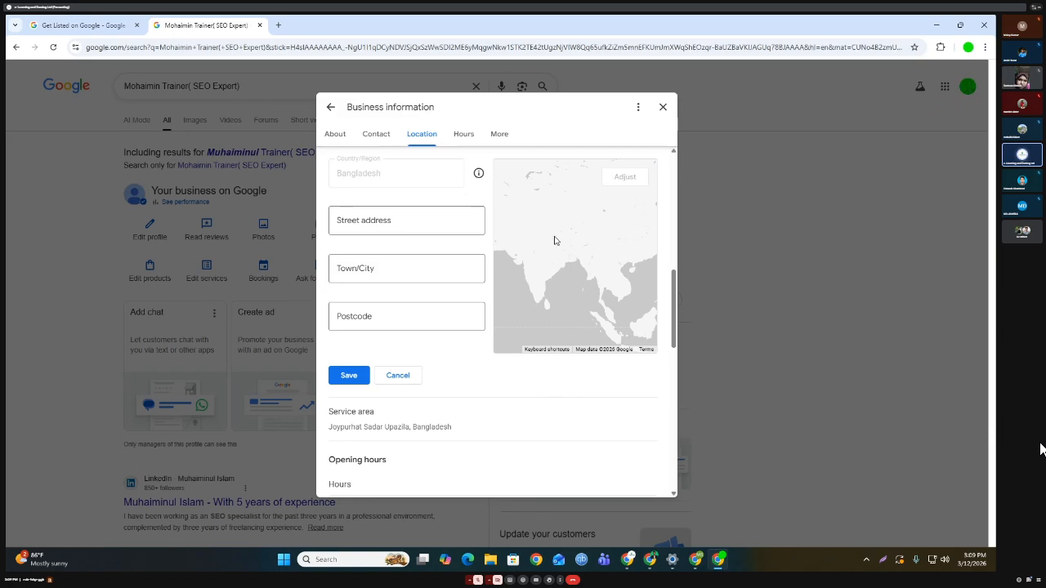
scroll(554, 240, "up", 1)
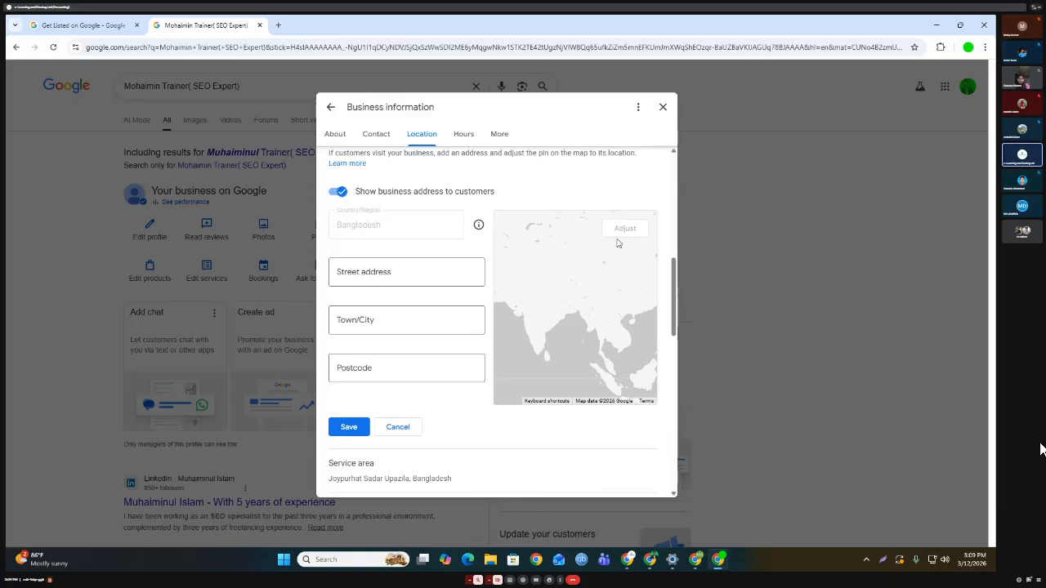
scroll(553, 336, "up", 3)
scroll(490, 319, "down", 2)
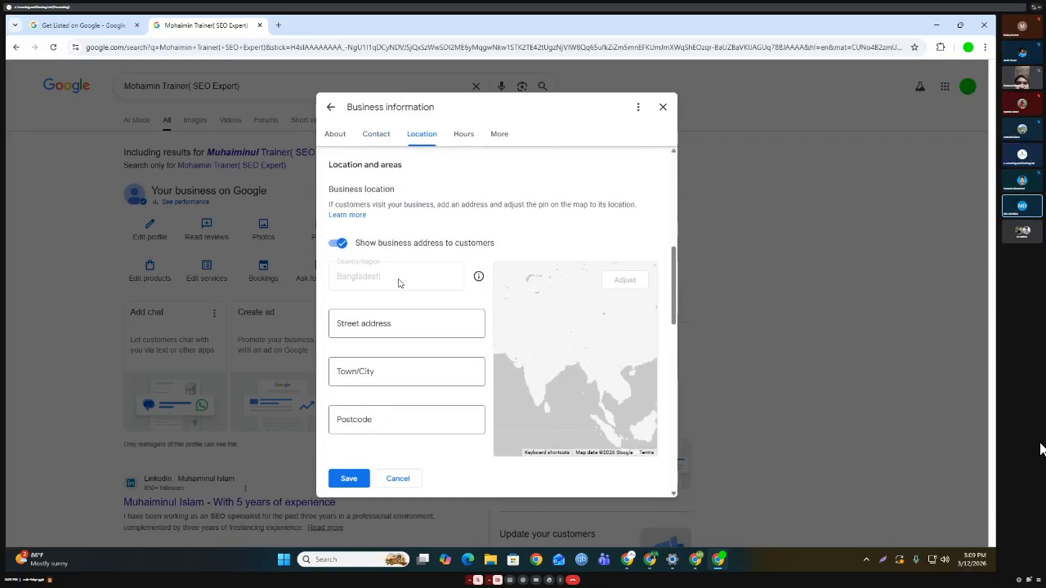
left_click(393, 324)
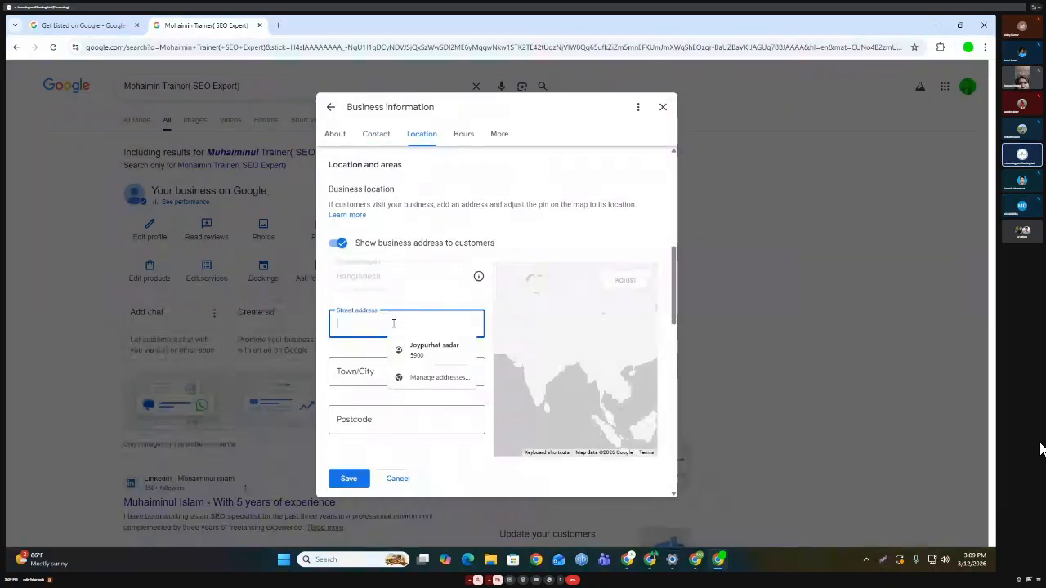
left_click(434, 348)
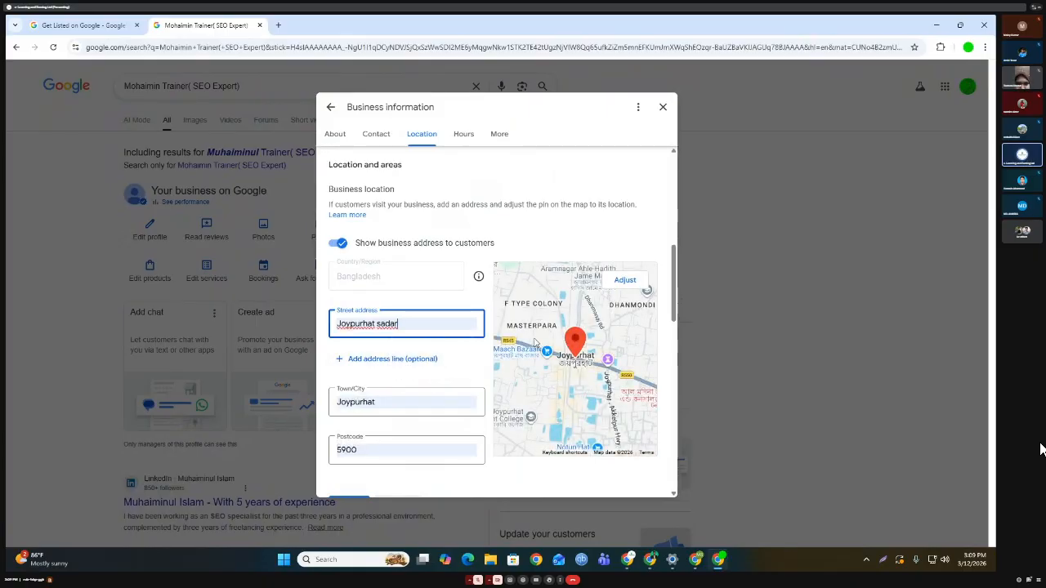
Adjust the map pin to a spot beside Akkelpur Hwy, just north of Kajol hotel & restaurant, and save the business location.
scroll(556, 351, "down", 2)
scroll(567, 362, "up", 2)
left_click(592, 350)
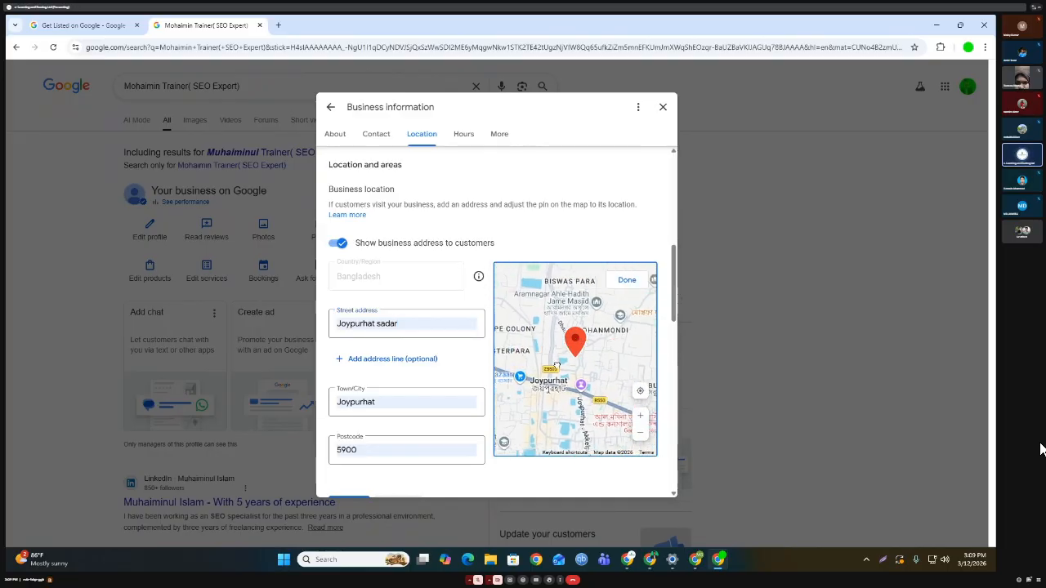
left_click_drag(523, 328, 627, 342)
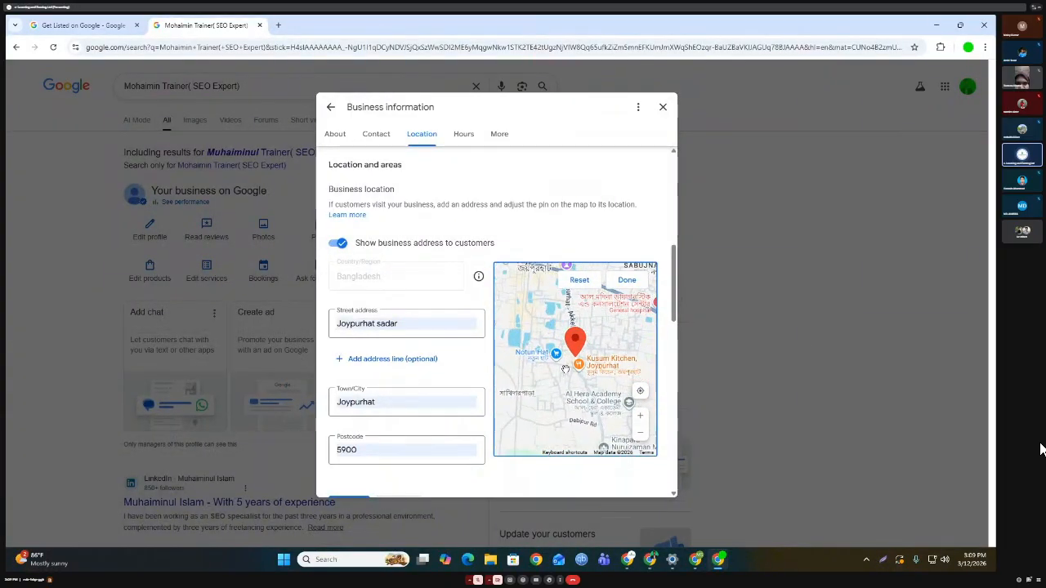
scroll(559, 364, "up", 2)
left_click_drag(542, 380, 548, 407)
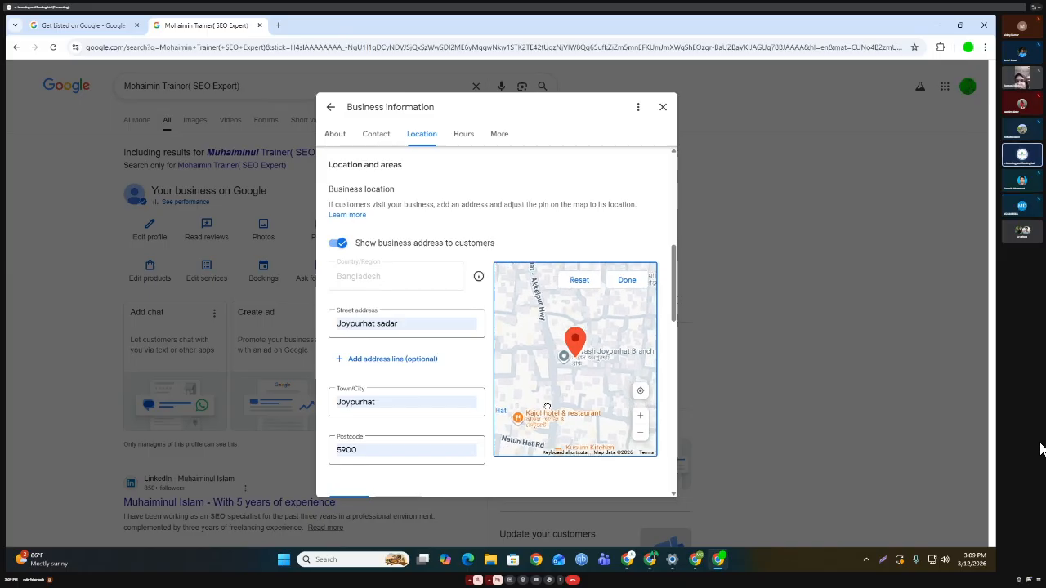
left_click(627, 280)
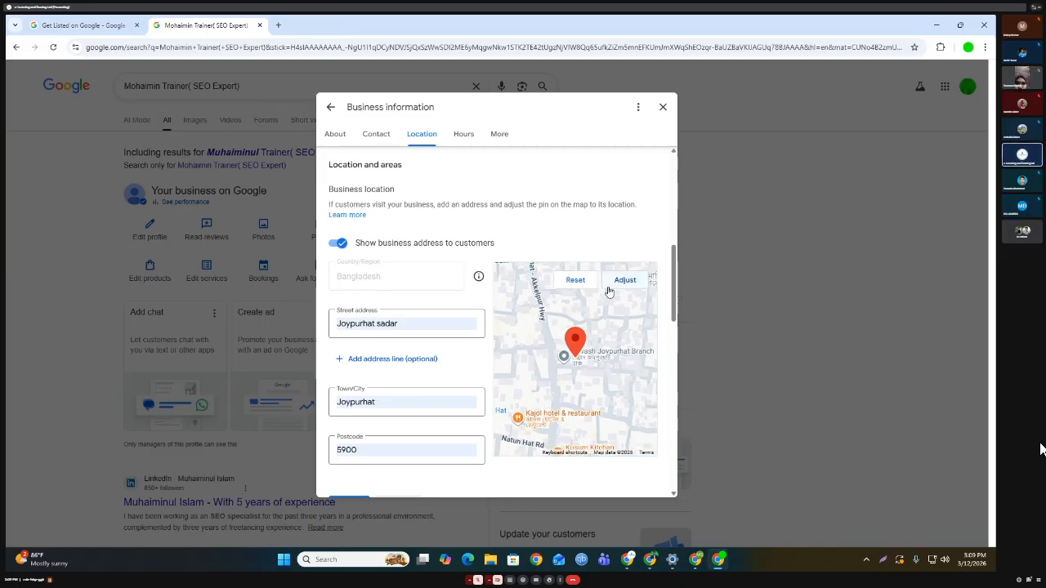
scroll(491, 386, "down", 3)
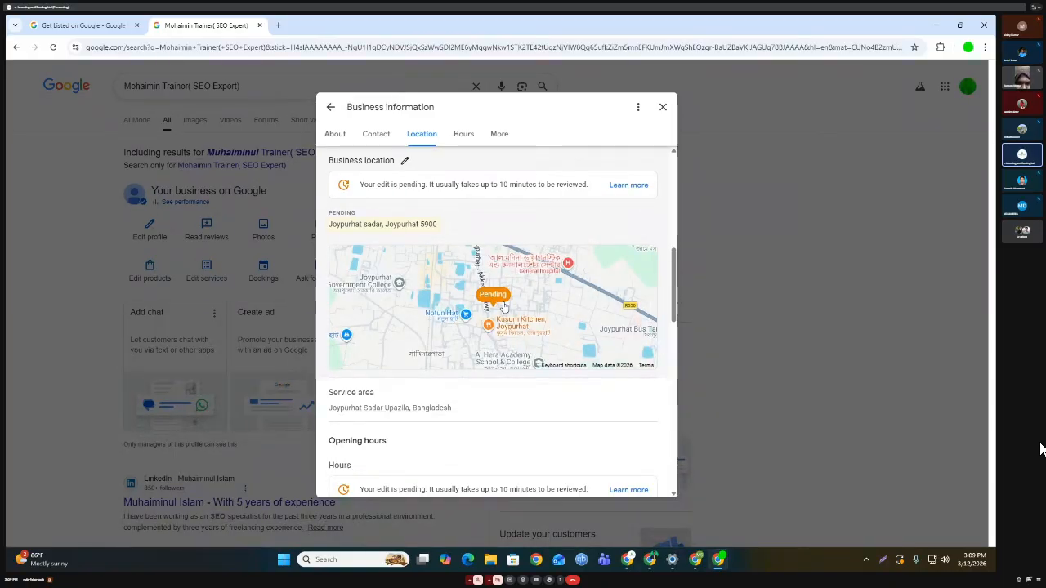
Start adding a social profile in the contact information, choosing Facebook and switching the entry to LinkedIn with its web address ready for input.
scroll(501, 303, "up", 2)
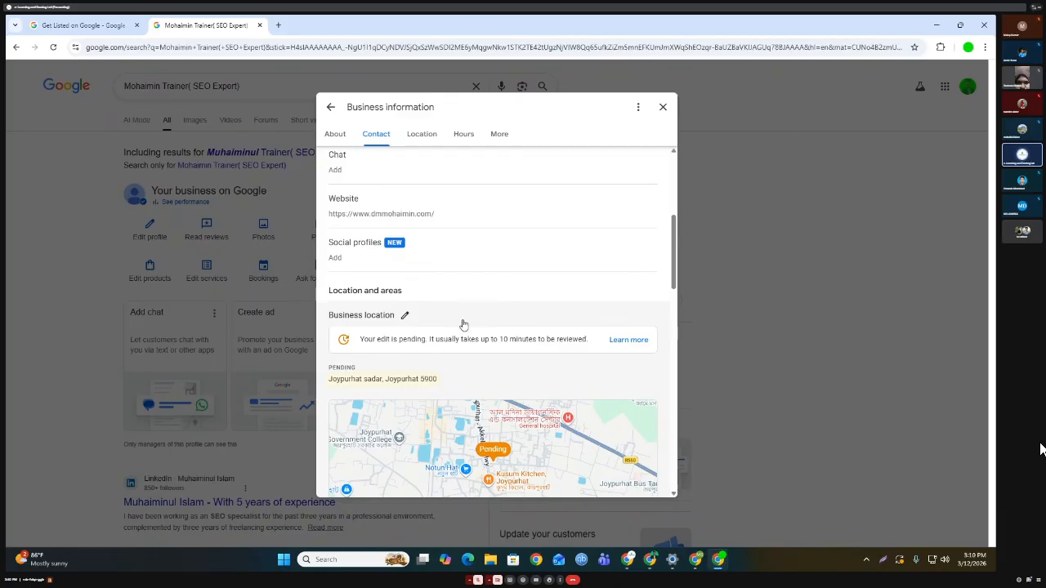
left_click(353, 254)
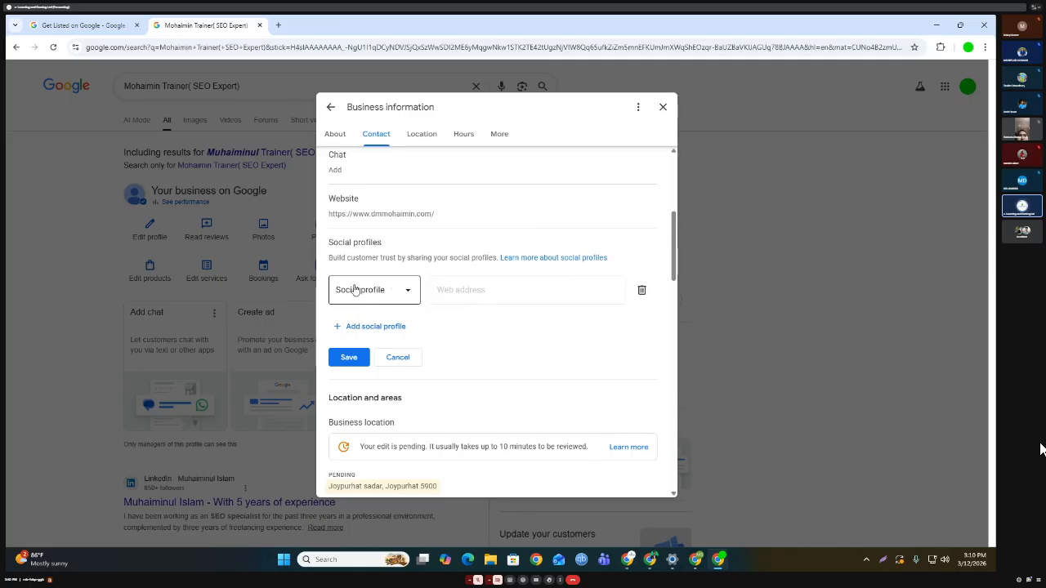
left_click(381, 294)
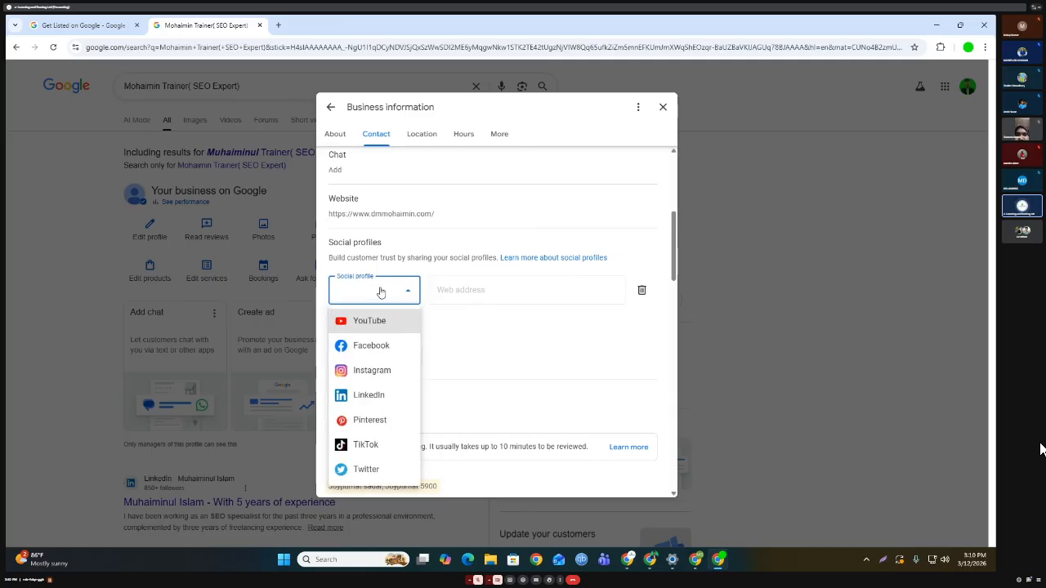
left_click(370, 351)
left_click(470, 292)
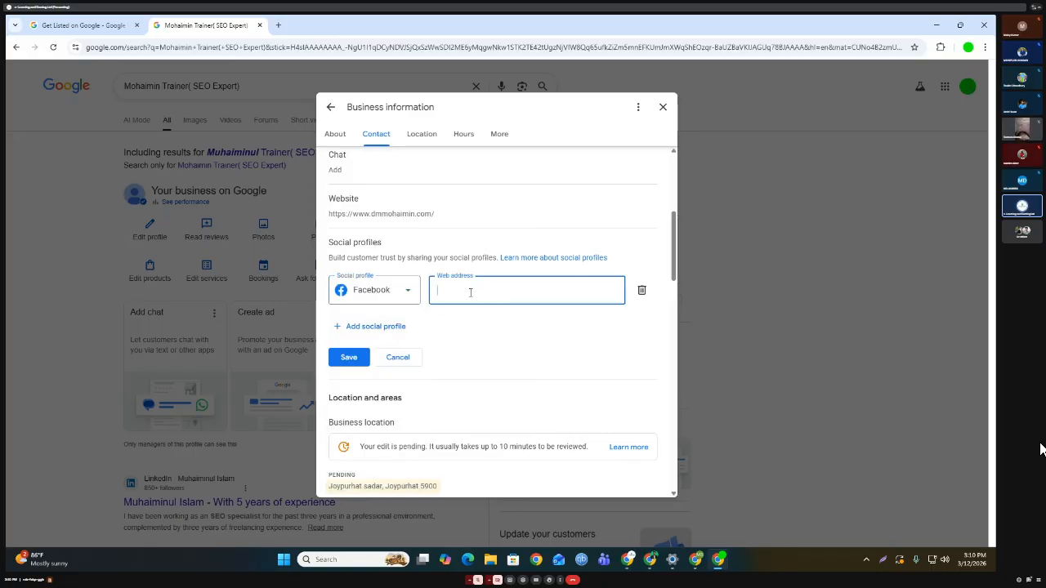
left_click(394, 292)
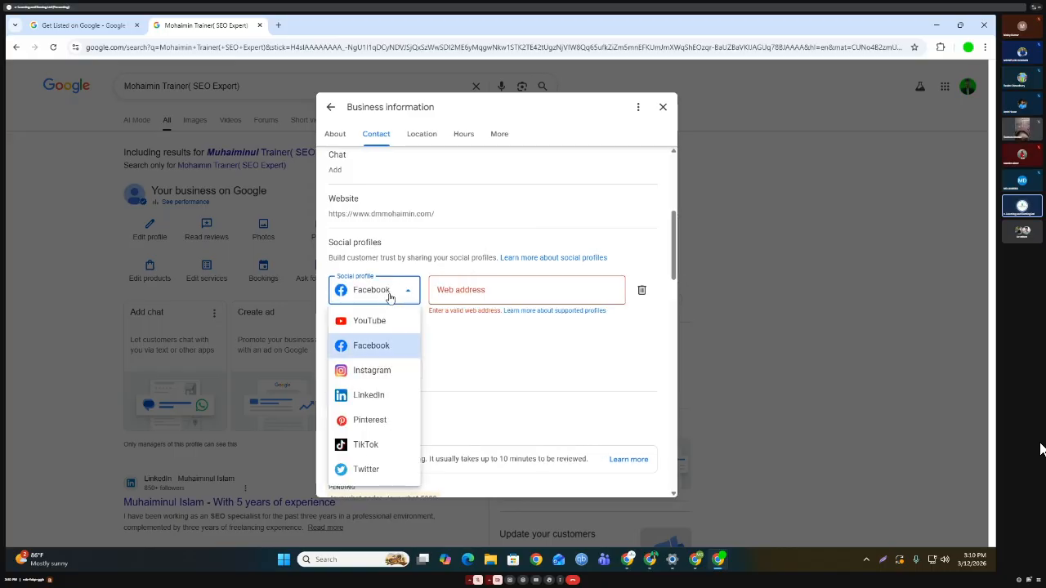
left_click(369, 396)
left_click(462, 289)
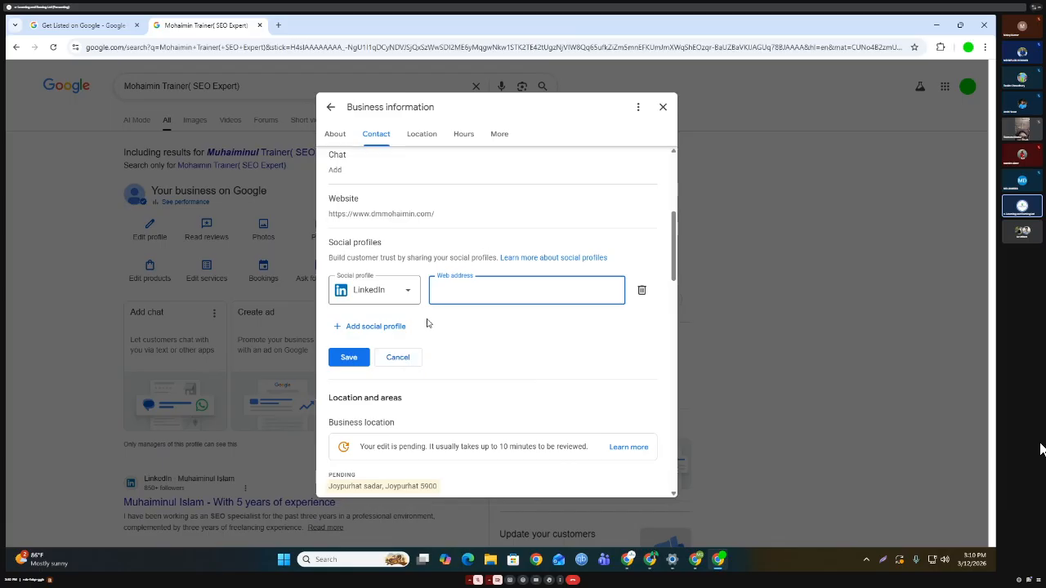
scroll(445, 357, "down", 1)
scroll(445, 357, "down", 6)
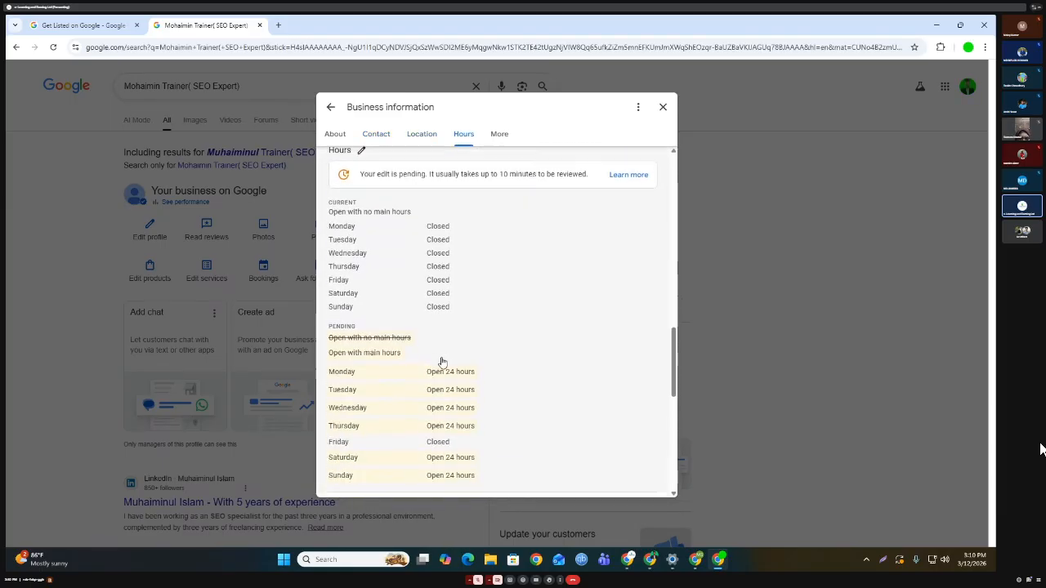
scroll(487, 371, "up", 1)
scroll(488, 371, "up", 10)
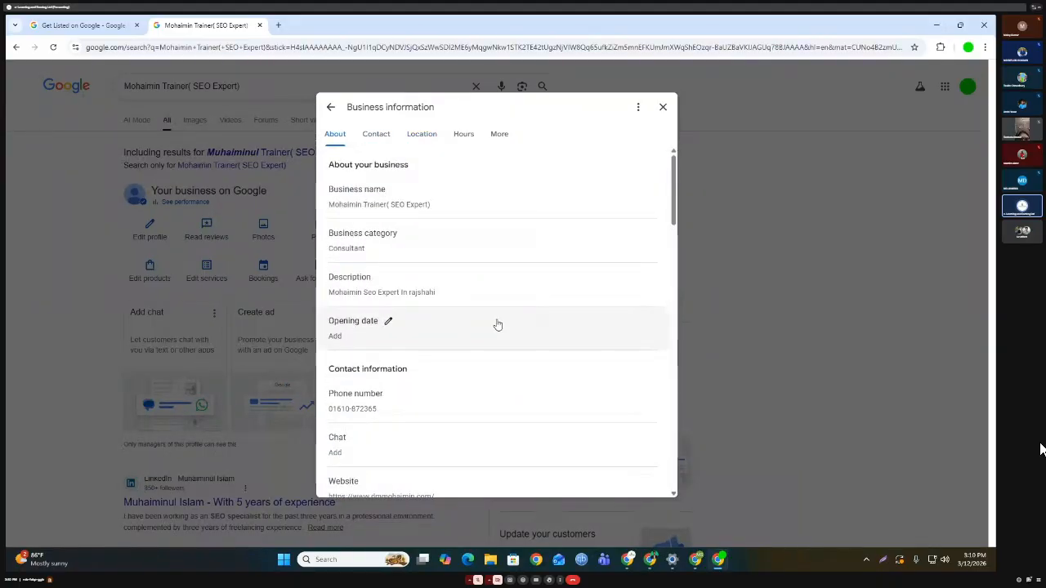
Close the business information editor and discard the unsaved changes.
left_click(662, 107)
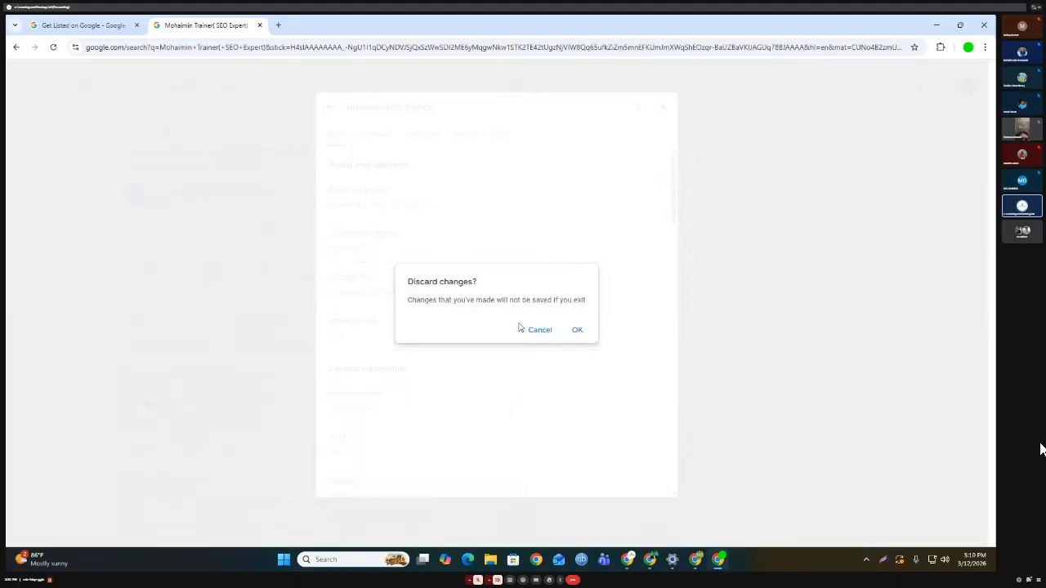
left_click(576, 330)
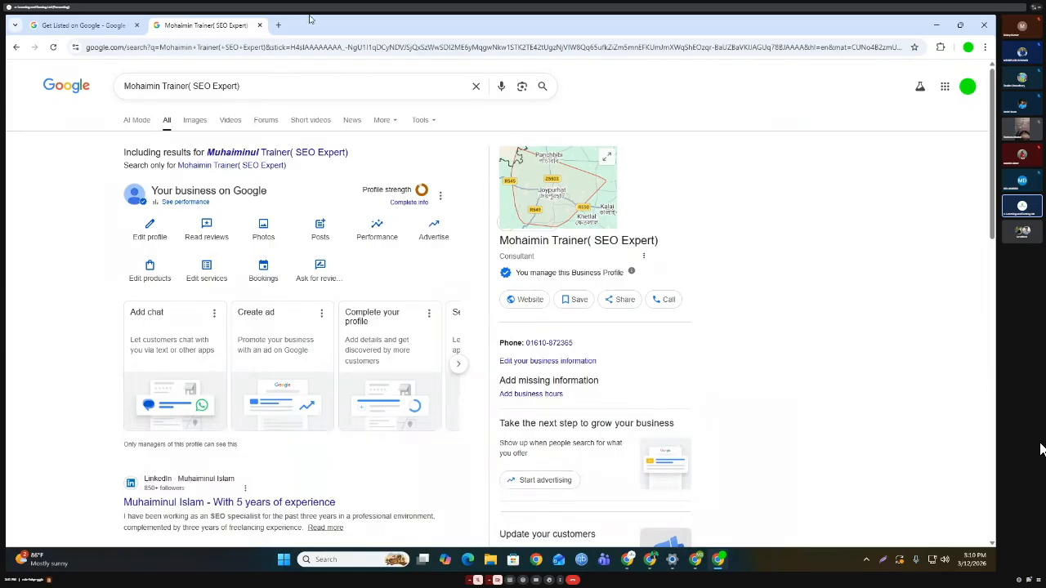
Open the Google Business Profile verification email in Gmail, follow its Get verified link, and leave the verification without choosing a method.
left_click(277, 25)
left_click(874, 94)
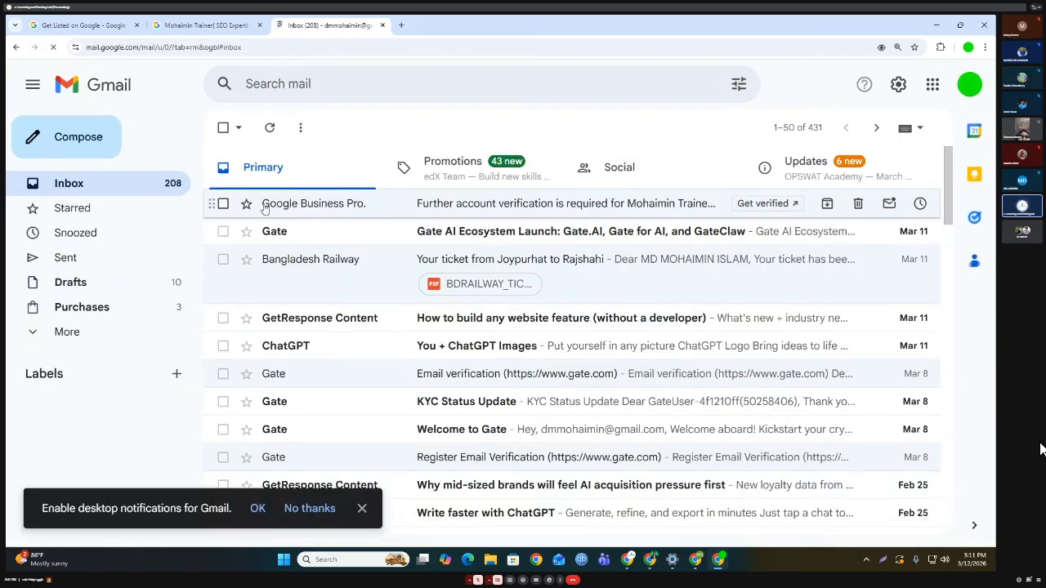
left_click(560, 207)
scroll(451, 318, "down", 2)
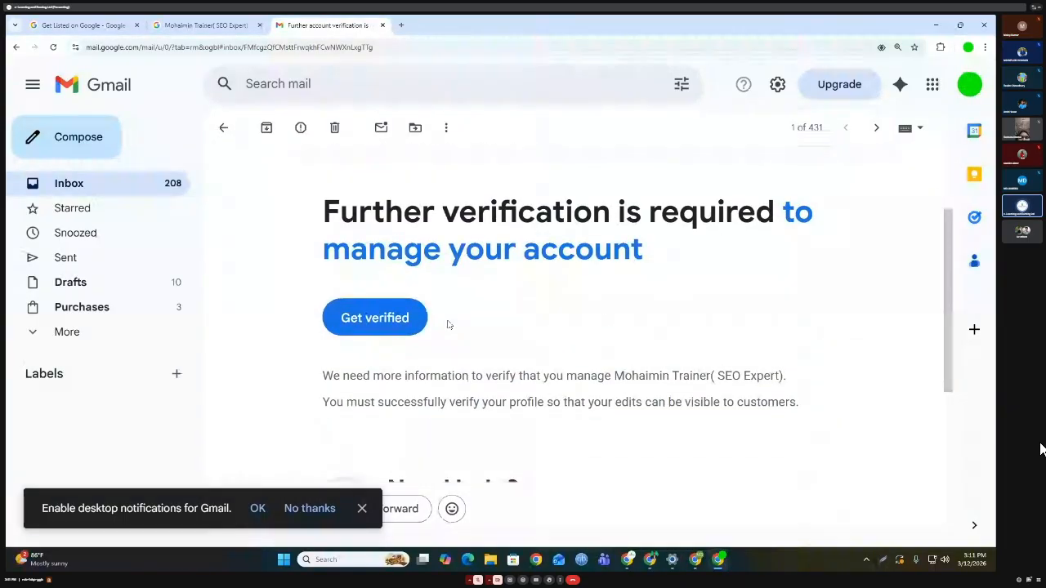
left_click(381, 303)
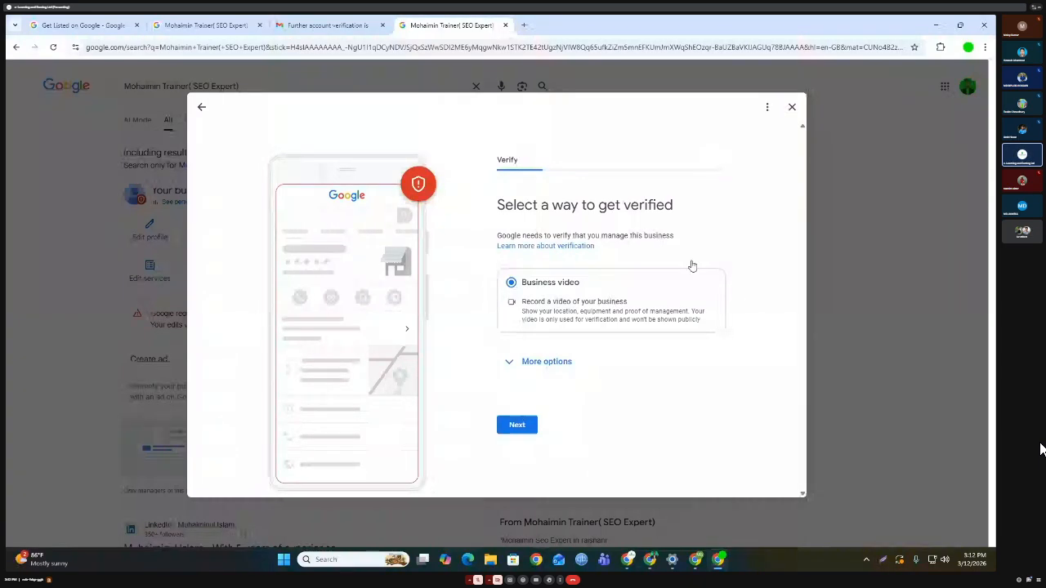
left_click(792, 106)
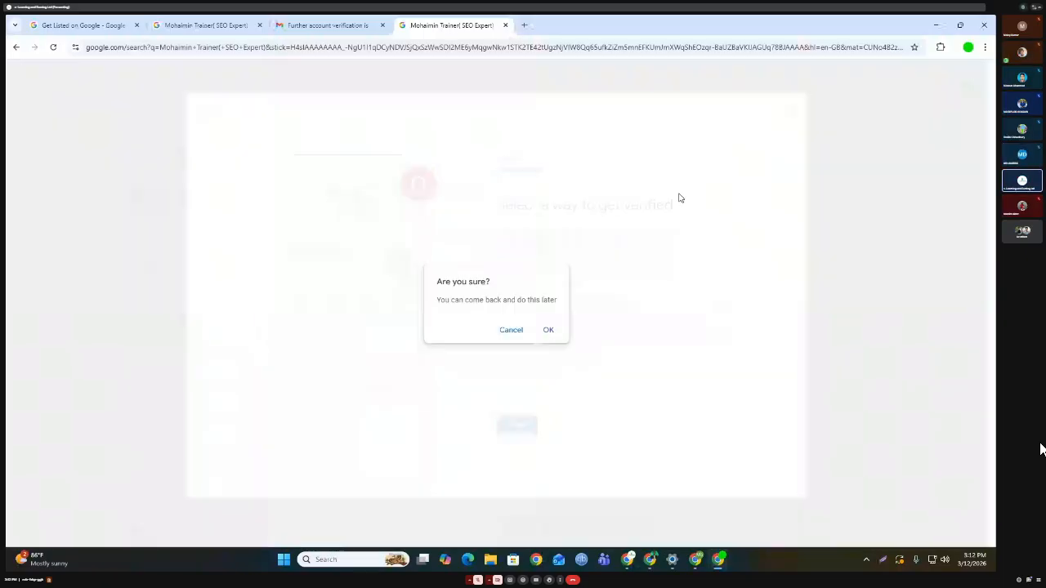
left_click(546, 330)
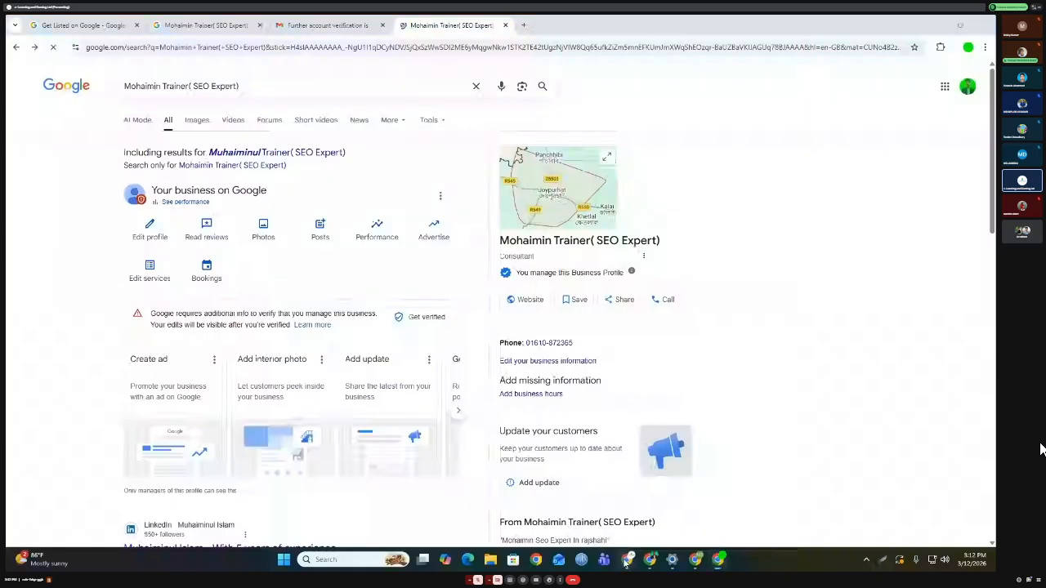
In the local SEO notes, highlight Local Citation, Local Backlink and the whole five-factor list, and review the schema markup section above.
mouse_move(625, 563)
left_click(457, 499)
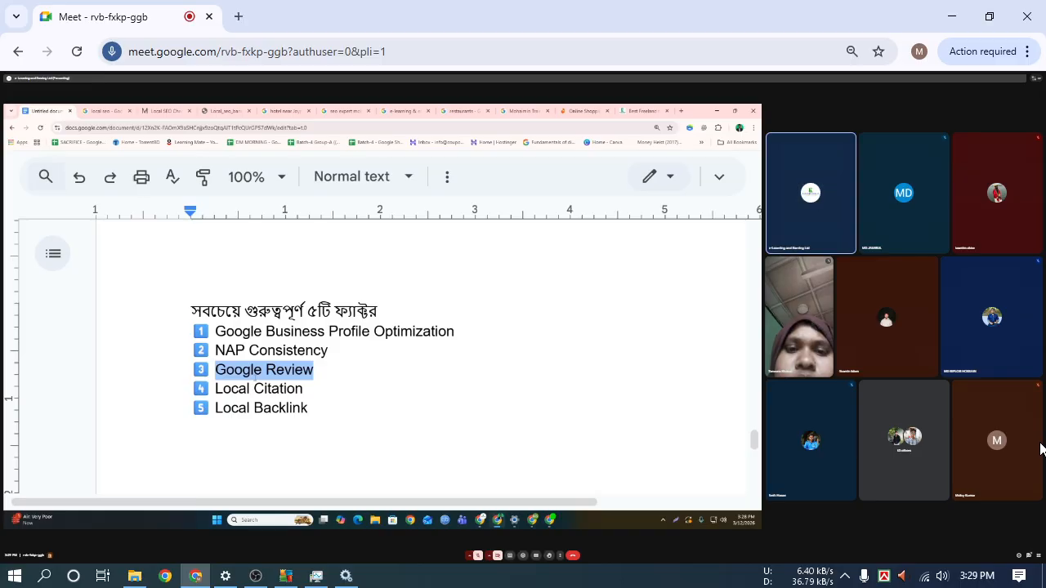
left_click_drag(303, 390, 214, 389)
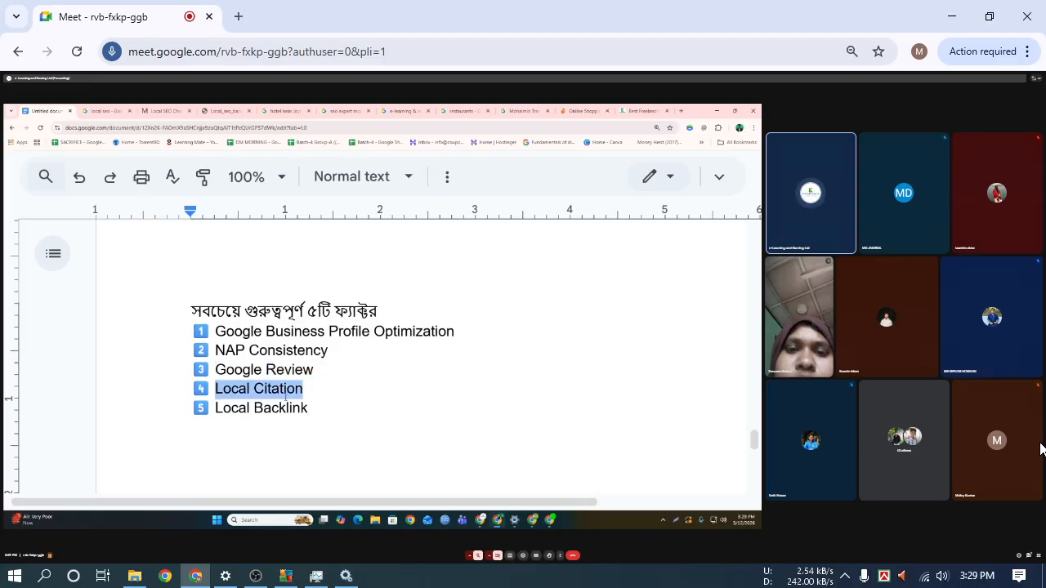
left_click_drag(326, 414, 215, 408)
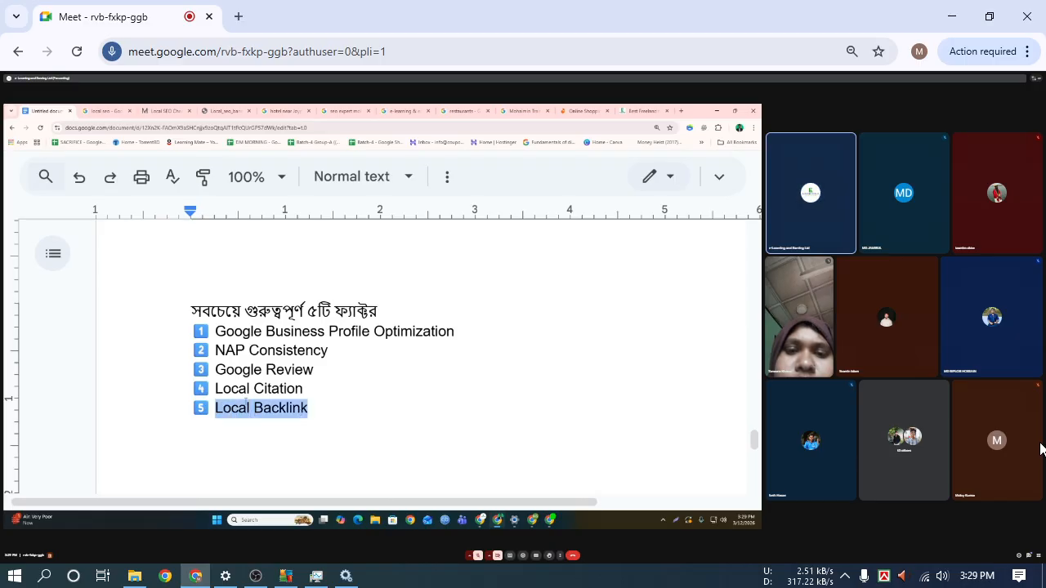
left_click_drag(331, 413, 215, 331)
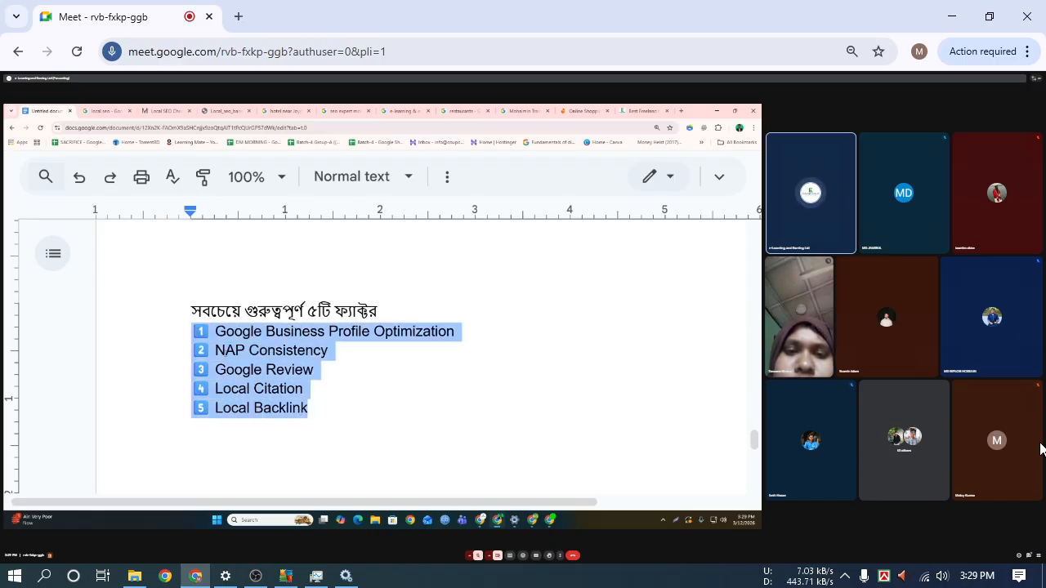
scroll(324, 387, "up", 10)
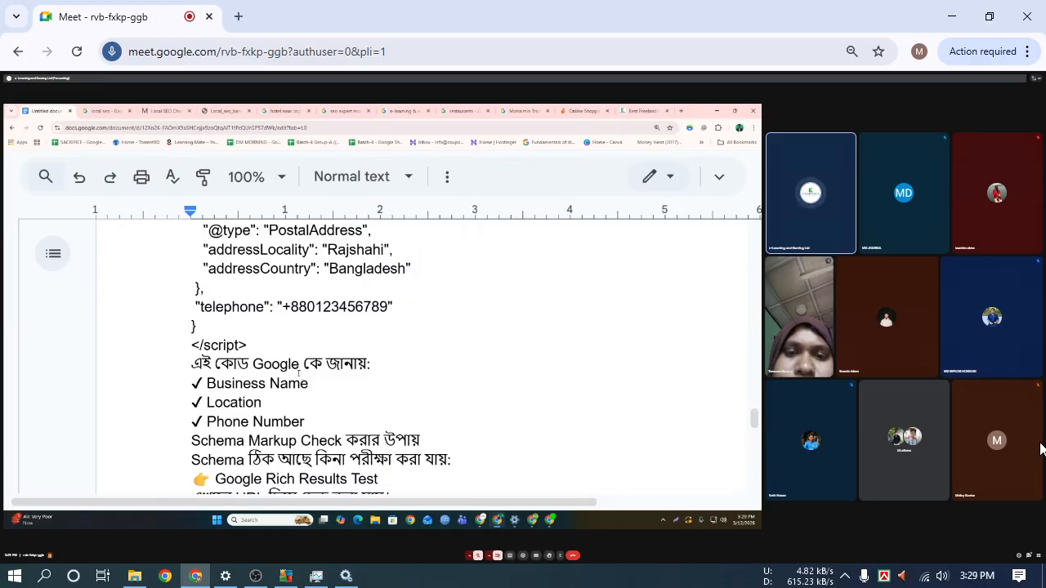
scroll(374, 347, "down", 4)
scroll(374, 347, "down", 2)
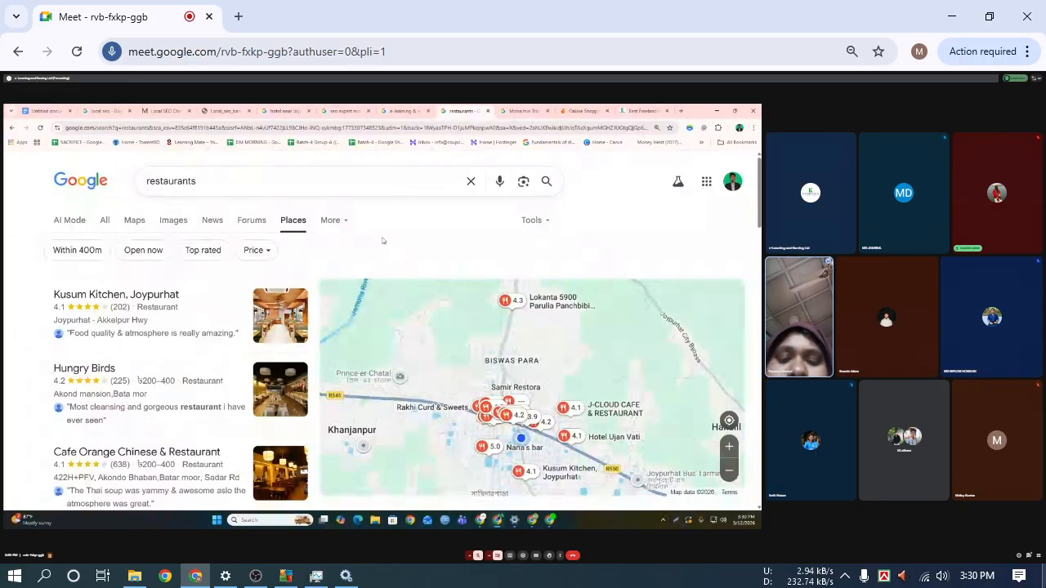
Enlarge the Meet presentation to full screen and close the meeting's People list.
left_click(753, 525)
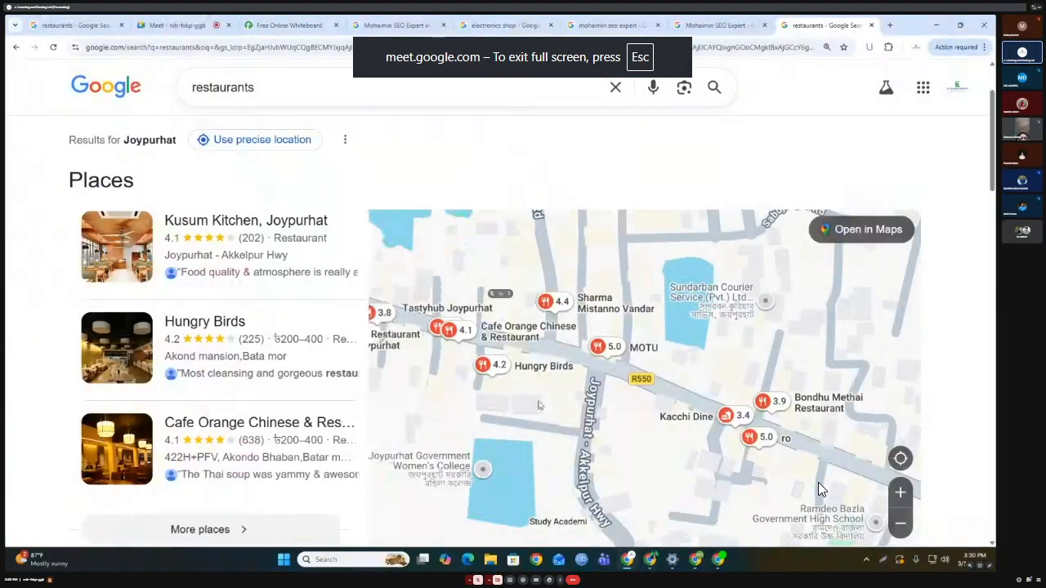
key("Escape")
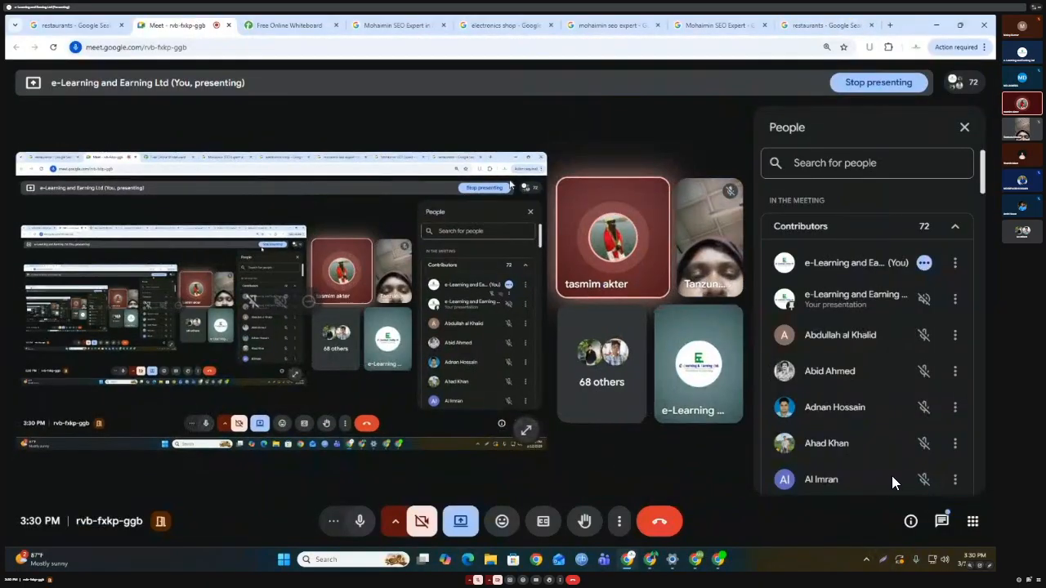
left_click(966, 131)
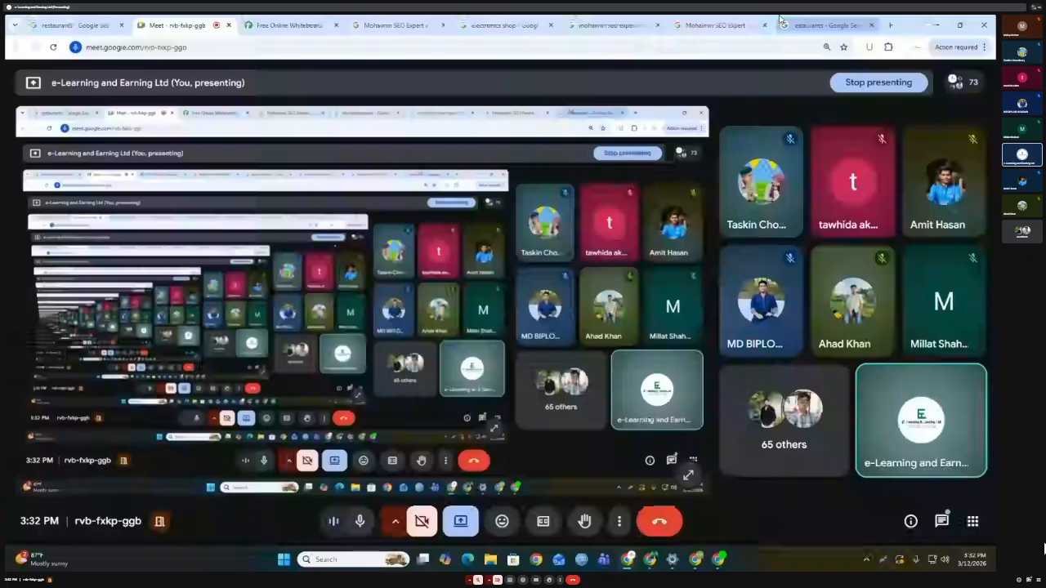
Search Google for "fiverr" in a new browser tab and open the Fiverr website.
left_click(891, 26)
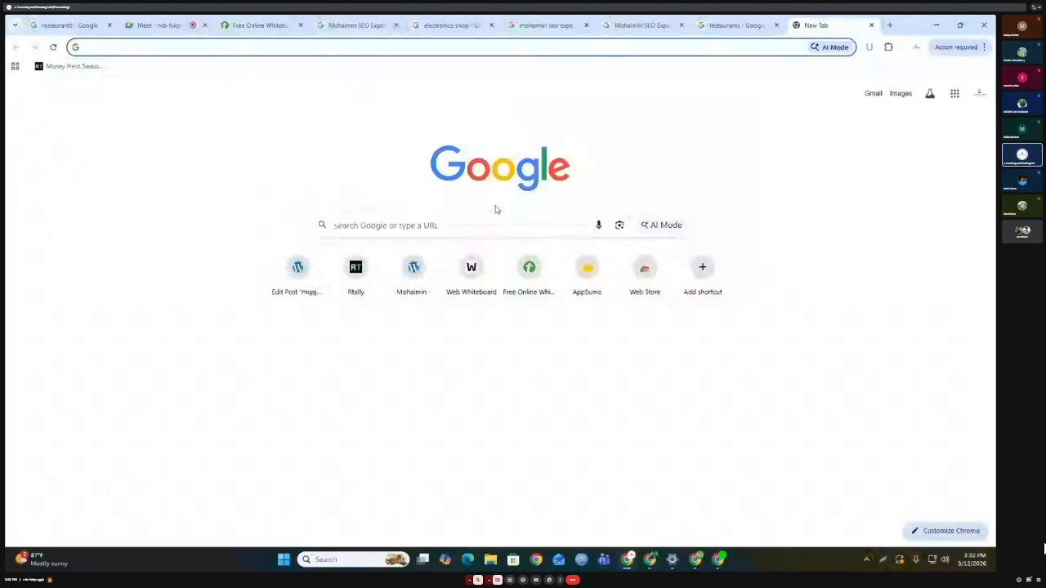
left_click(396, 229)
type("f")
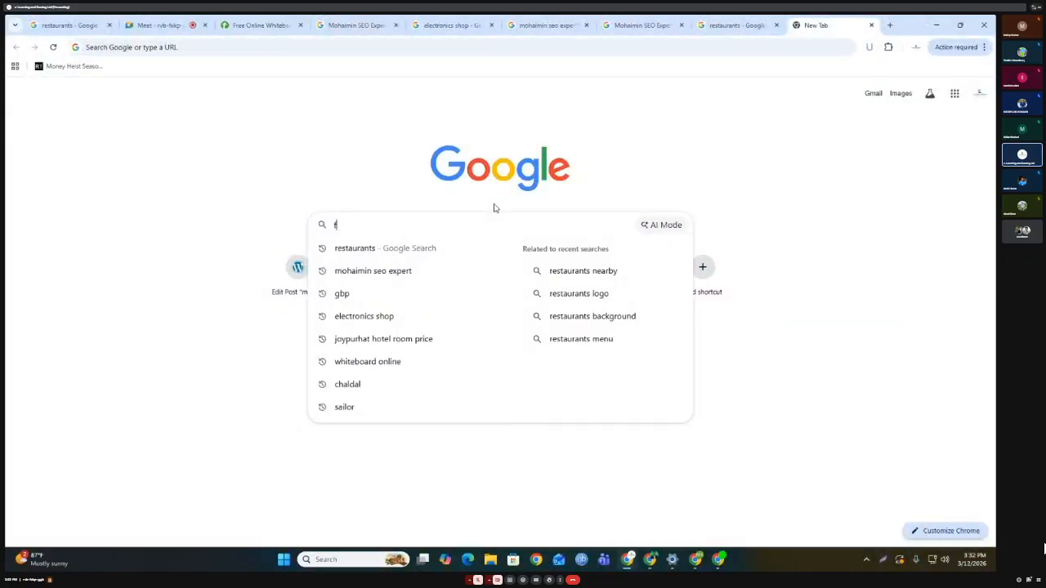
type("ibver")
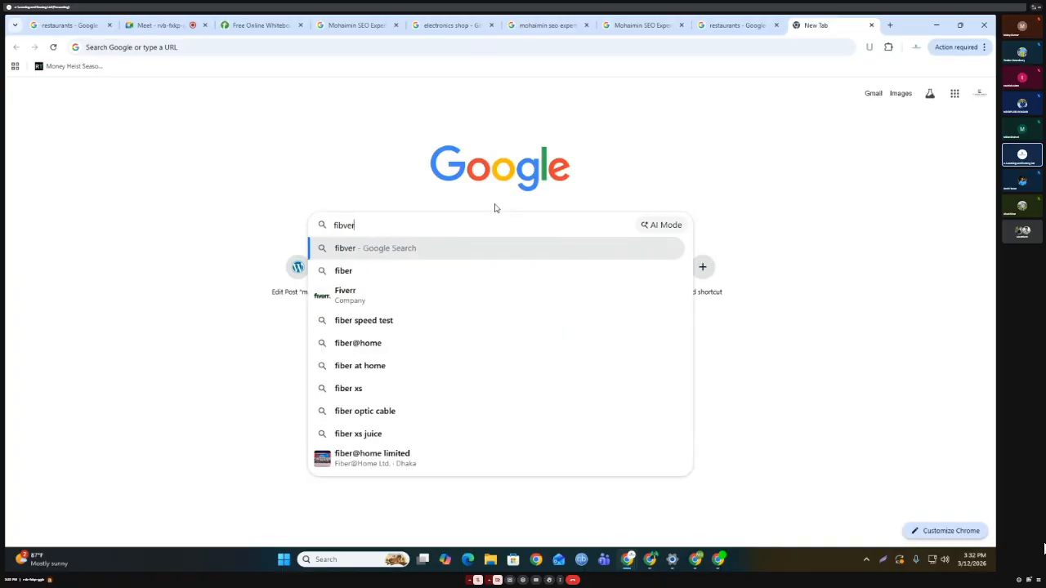
key("BackSpace")
key("BackSpace")
key("BackSpace")
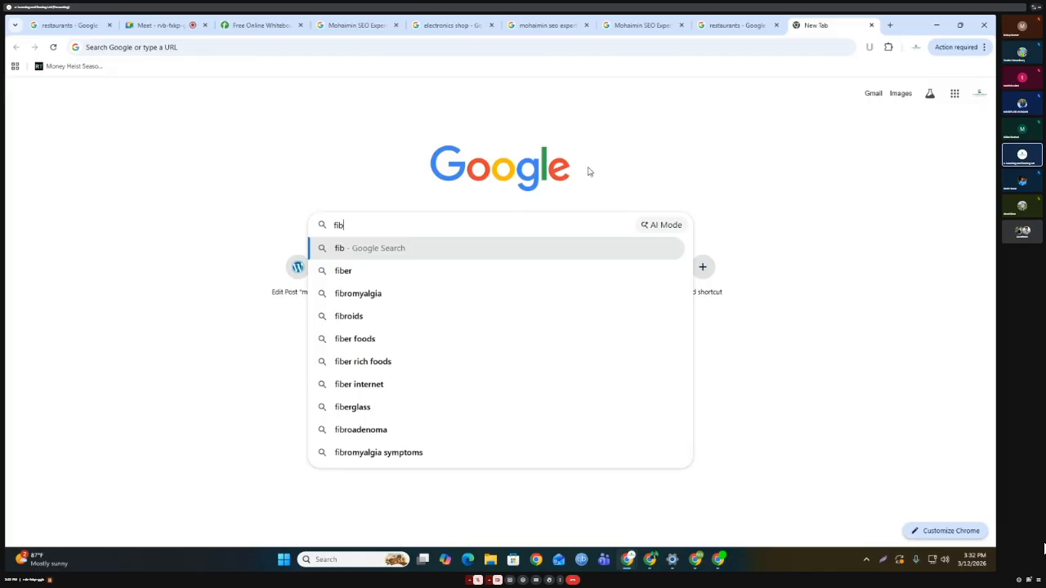
type("verr")
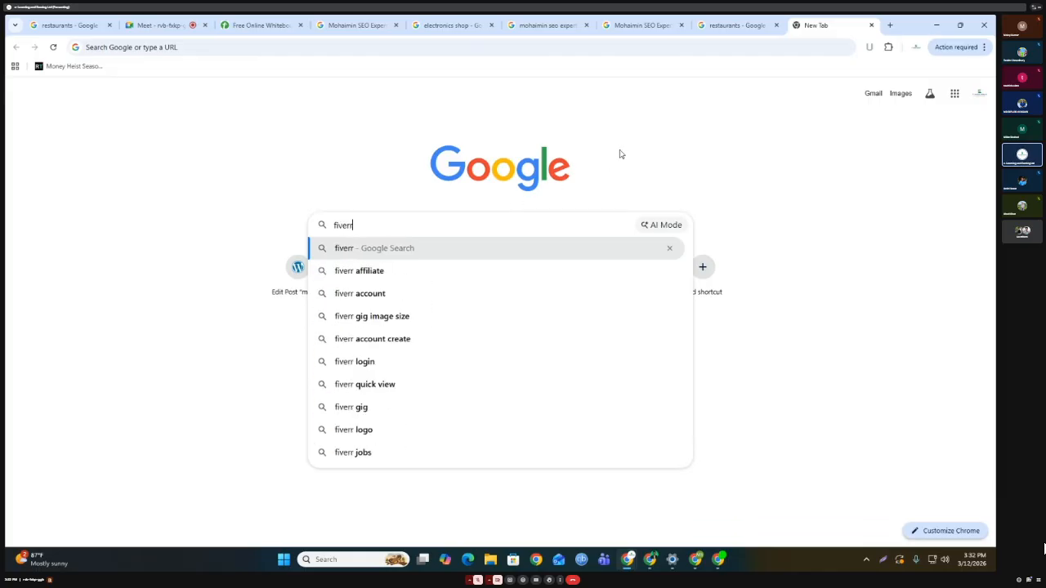
key("Return")
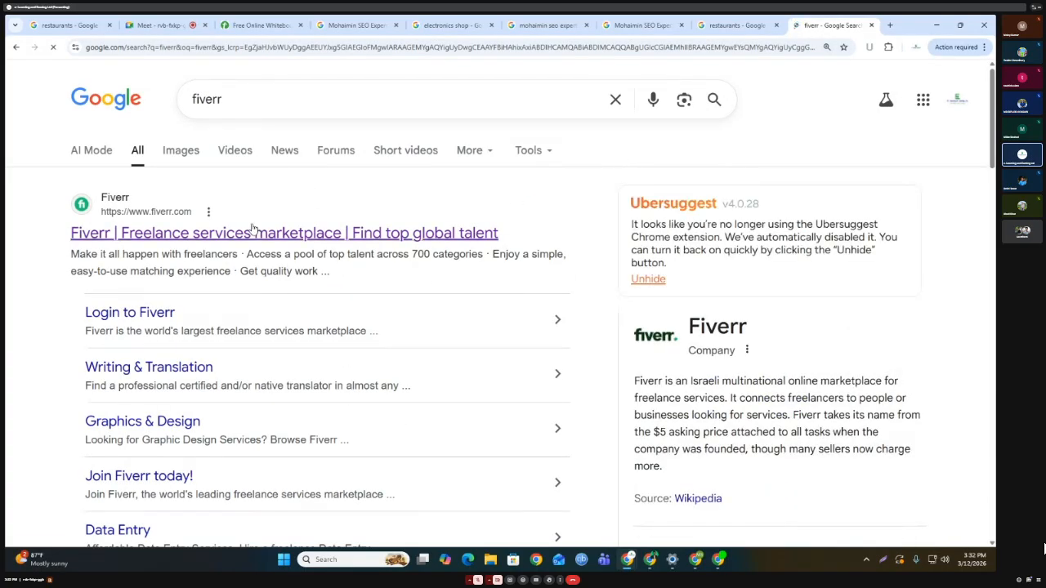
left_click(342, 232)
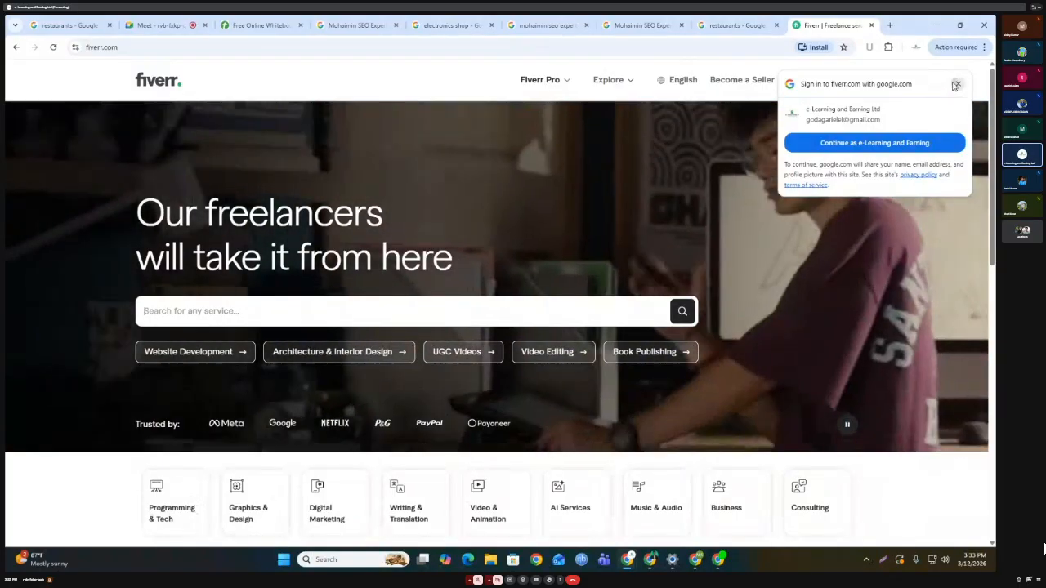
Dismiss the Google sign-in prompt and search Fiverr's services for "gmb creation".
left_click(303, 301)
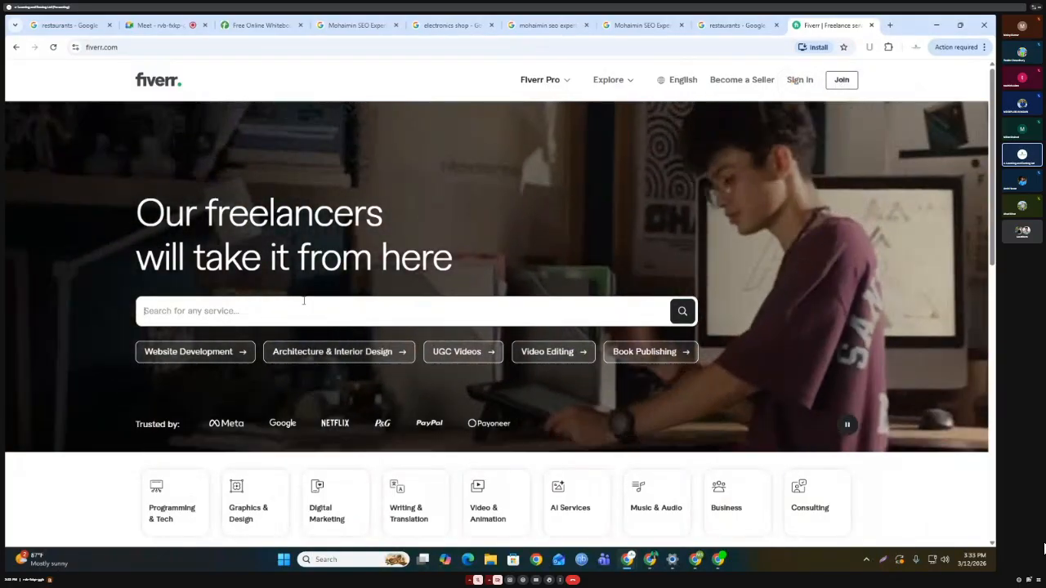
type("g")
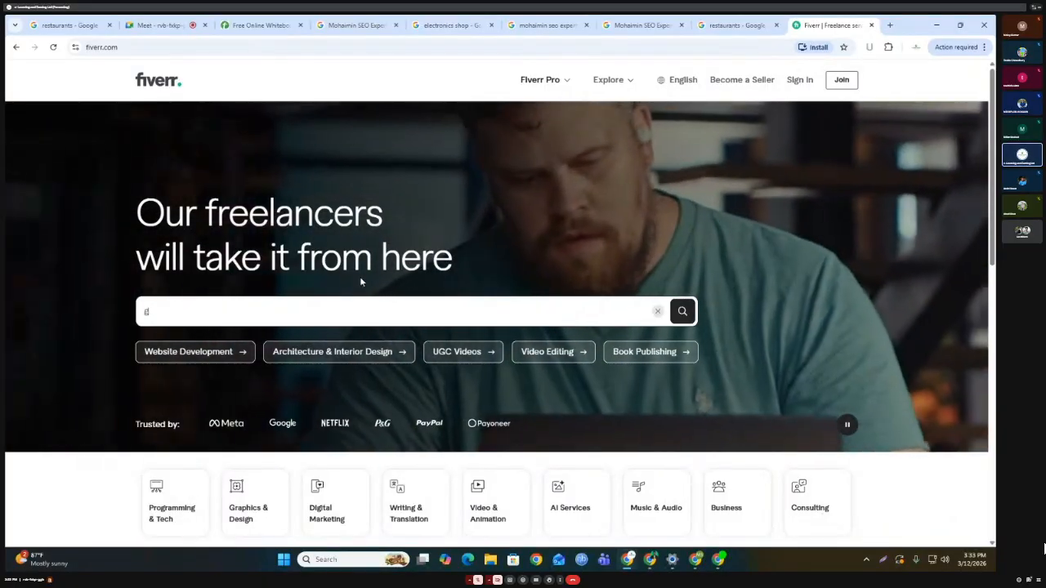
type("mb cre")
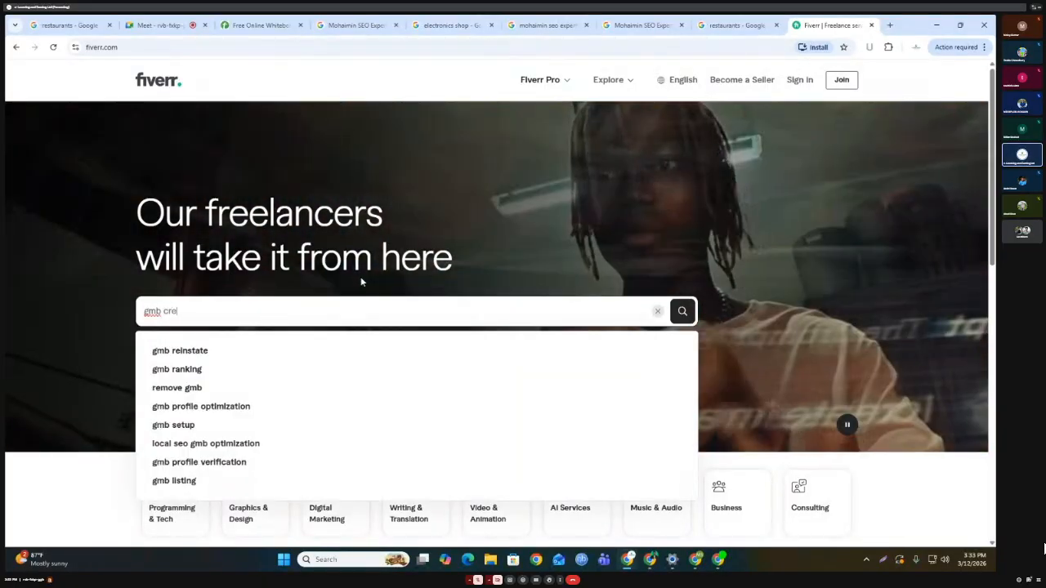
type("atipo")
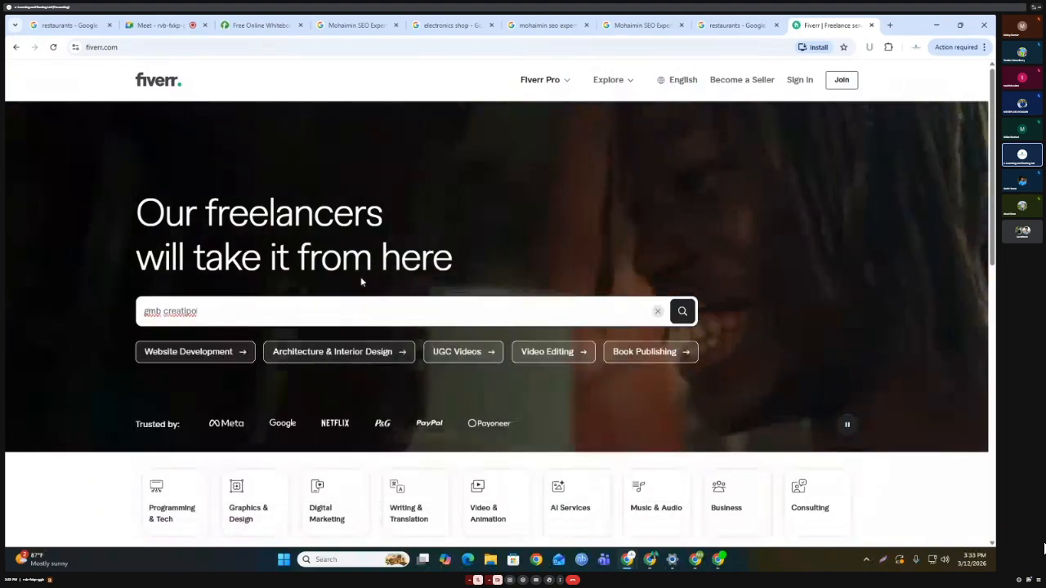
key("BackSpace")
key("BackSpace")
type("on")
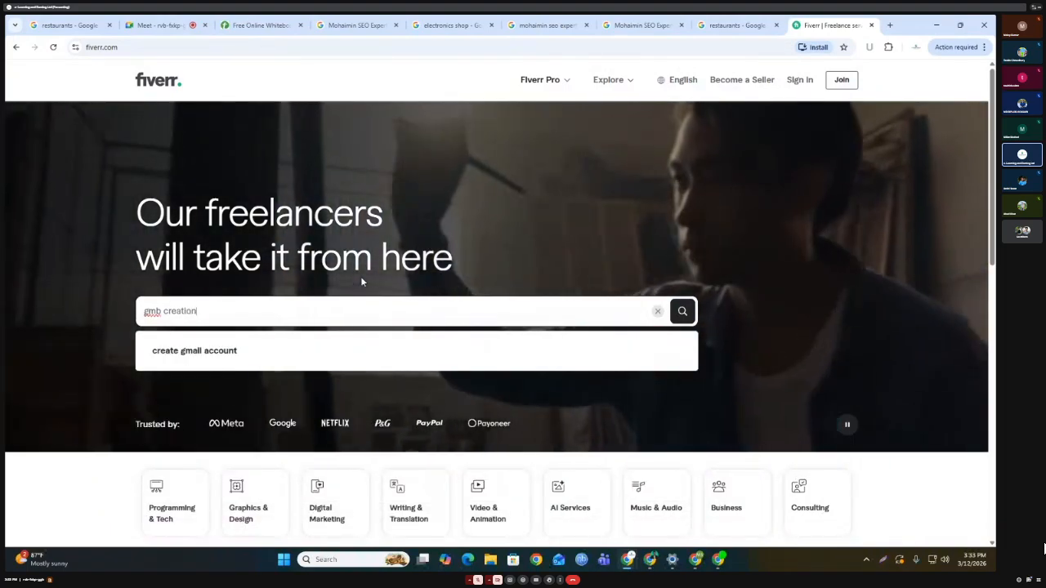
key("Return")
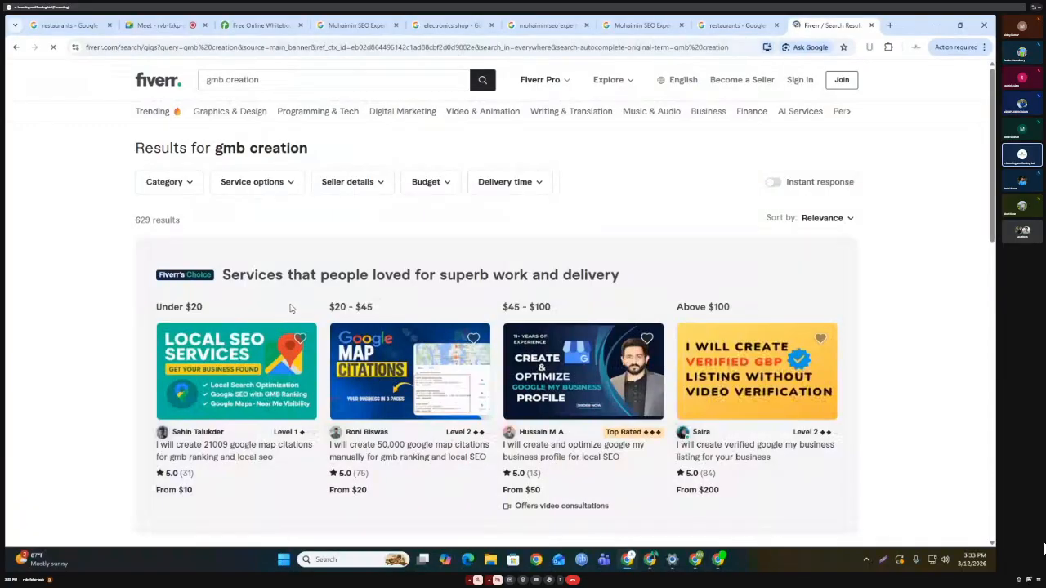
Examine the Fiverr gigs for GMB creation, comparing their offered services, sellers, ratings and starting prices.
scroll(282, 278, "down", 2)
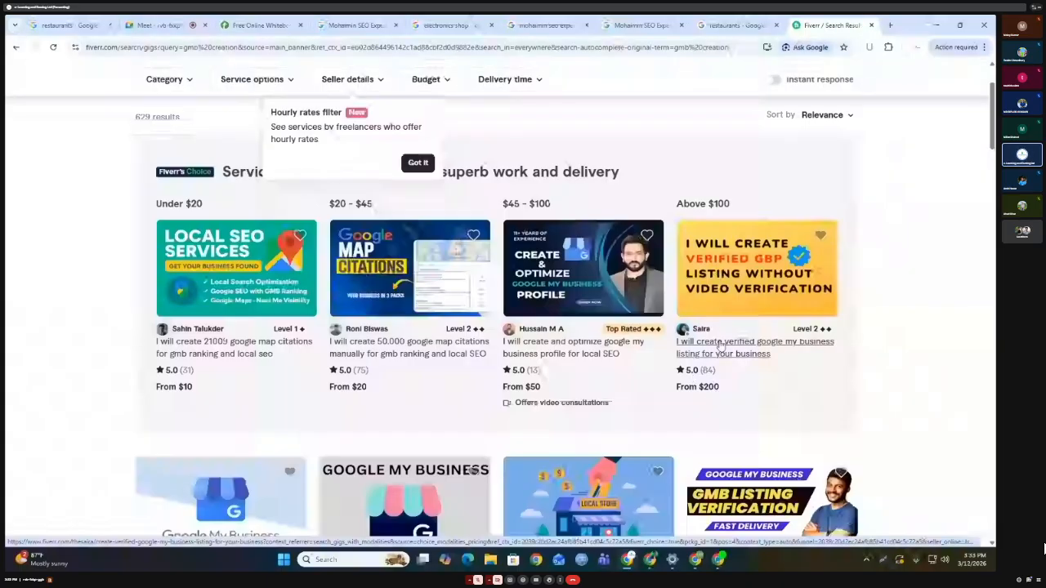
scroll(719, 346, "down", 3)
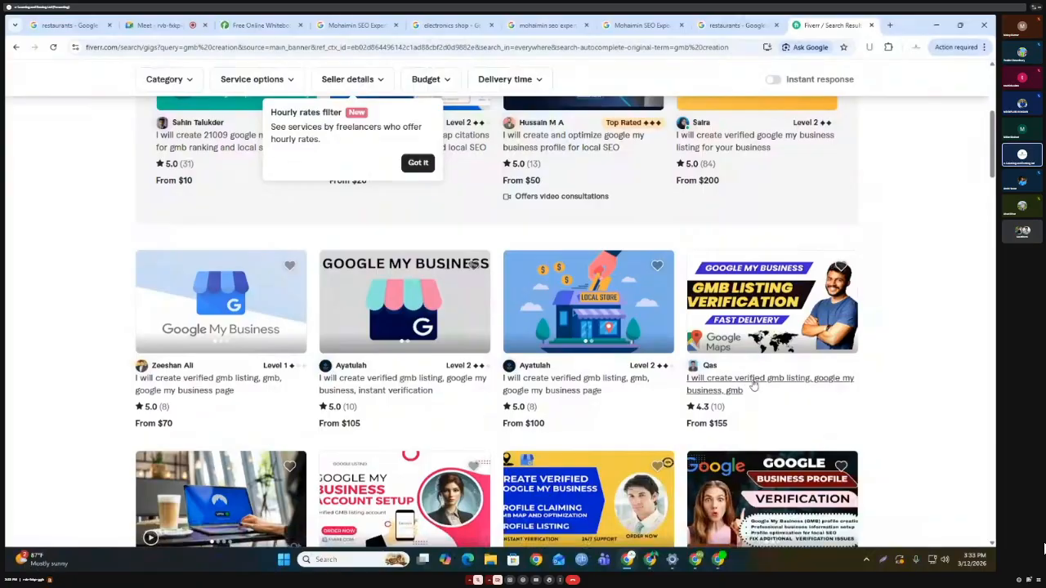
scroll(441, 384, "down", 2)
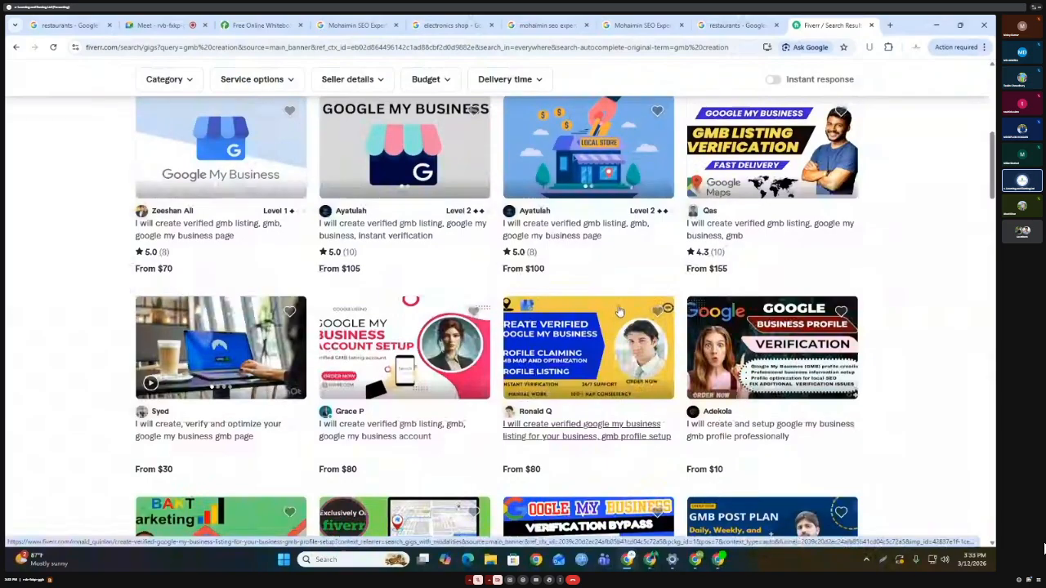
scroll(572, 309, "down", 2)
scroll(521, 302, "down", 1)
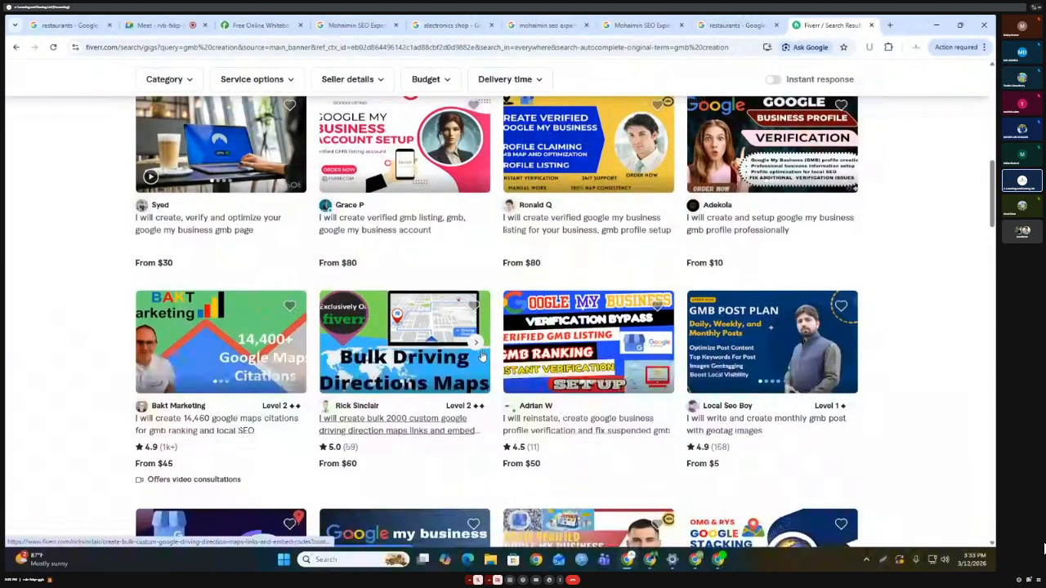
scroll(612, 347, "down", 2)
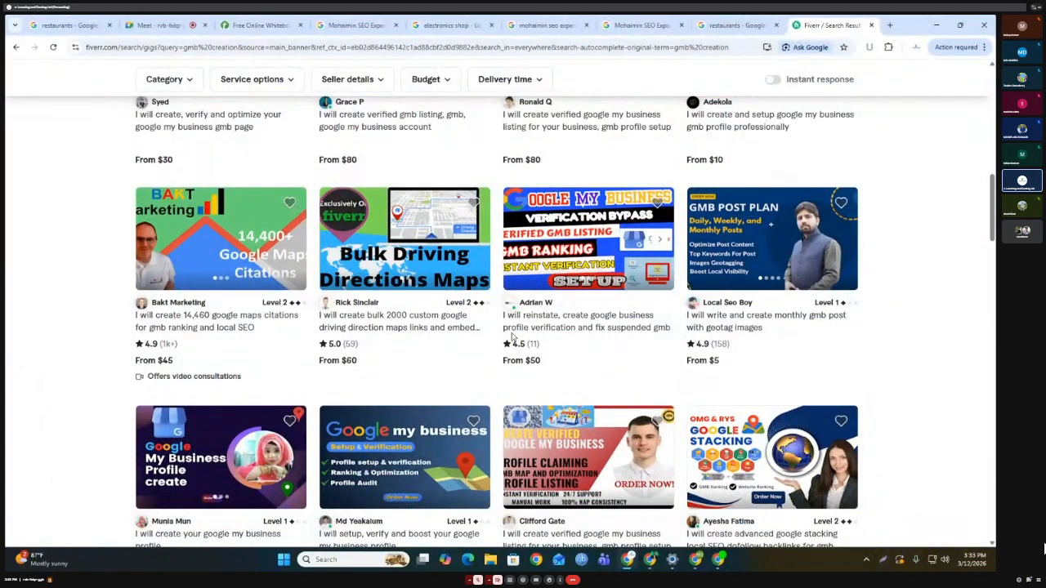
scroll(446, 283, "down", 4)
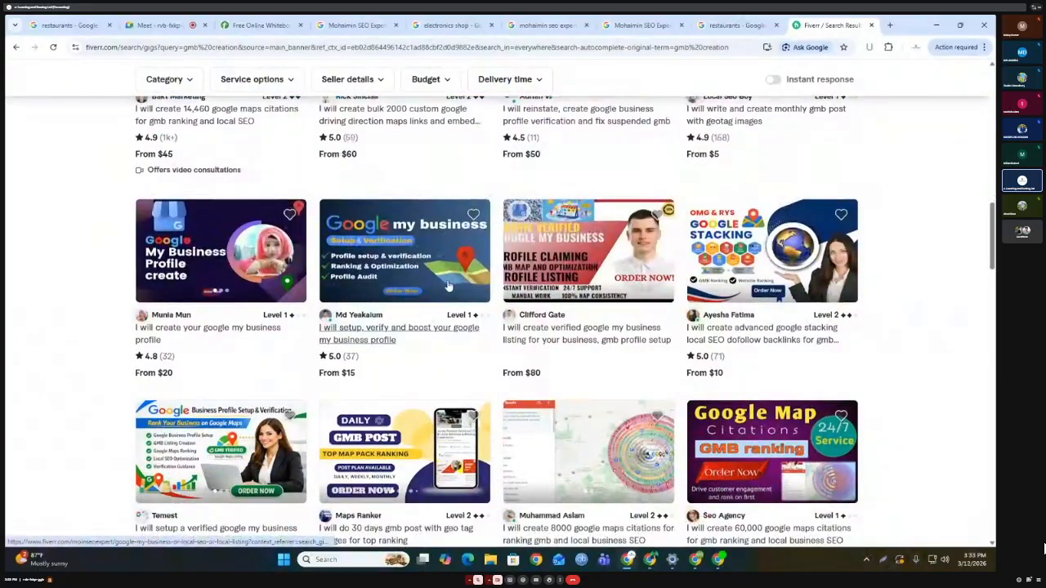
Look through further Fiverr gigs for GMB creation, map citations and local SEO, and return to the Fiverr's Choice services.
scroll(448, 285, "down", 6)
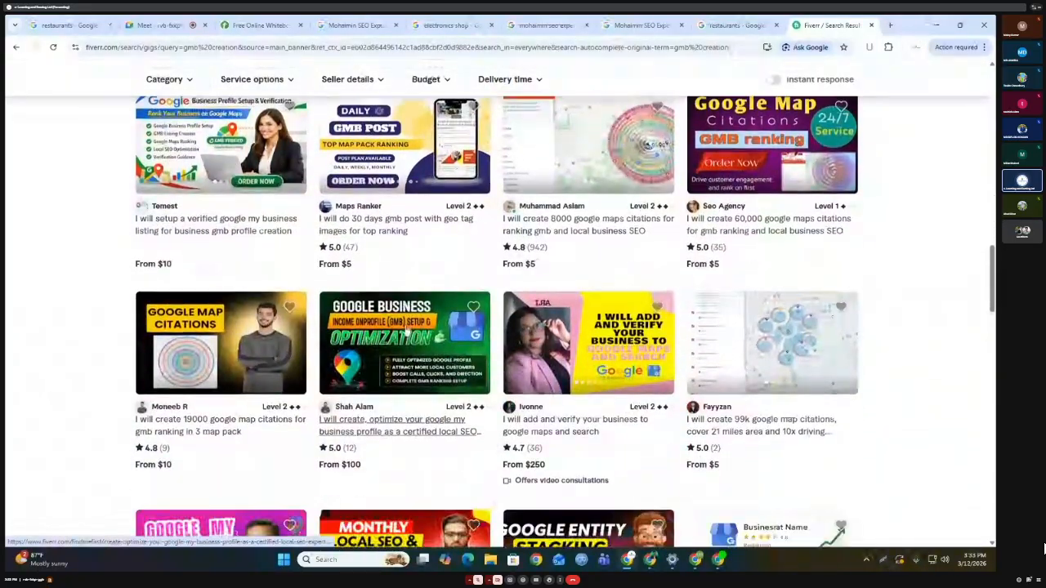
scroll(301, 277, "down", 3)
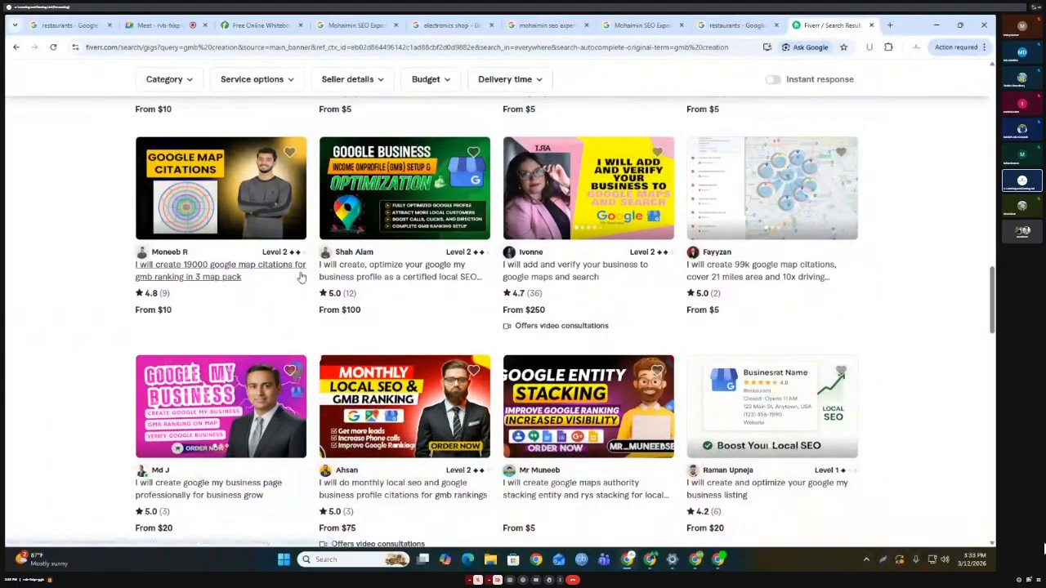
scroll(386, 254, "down", 3)
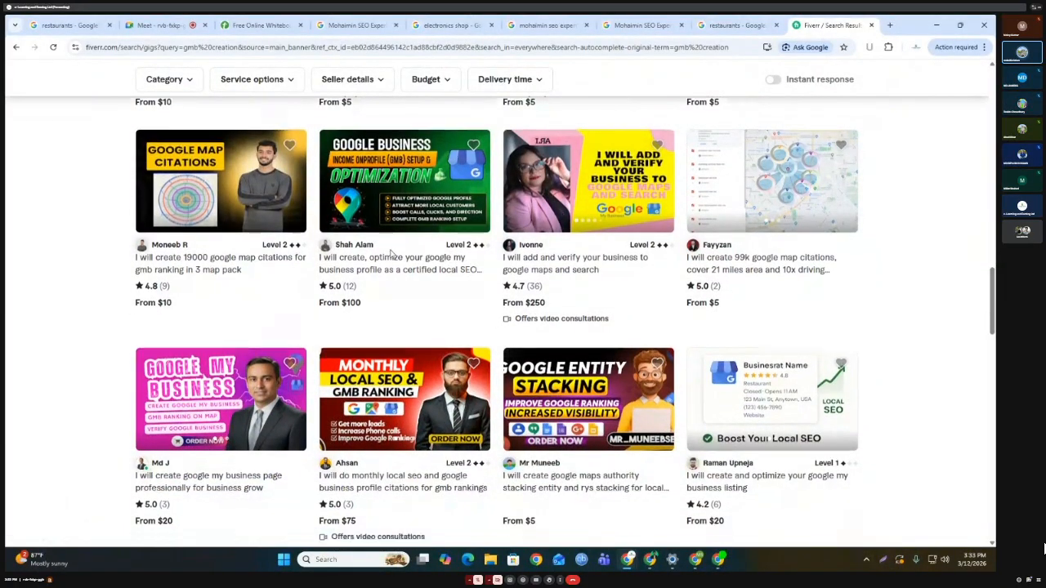
scroll(665, 314, "down", 2)
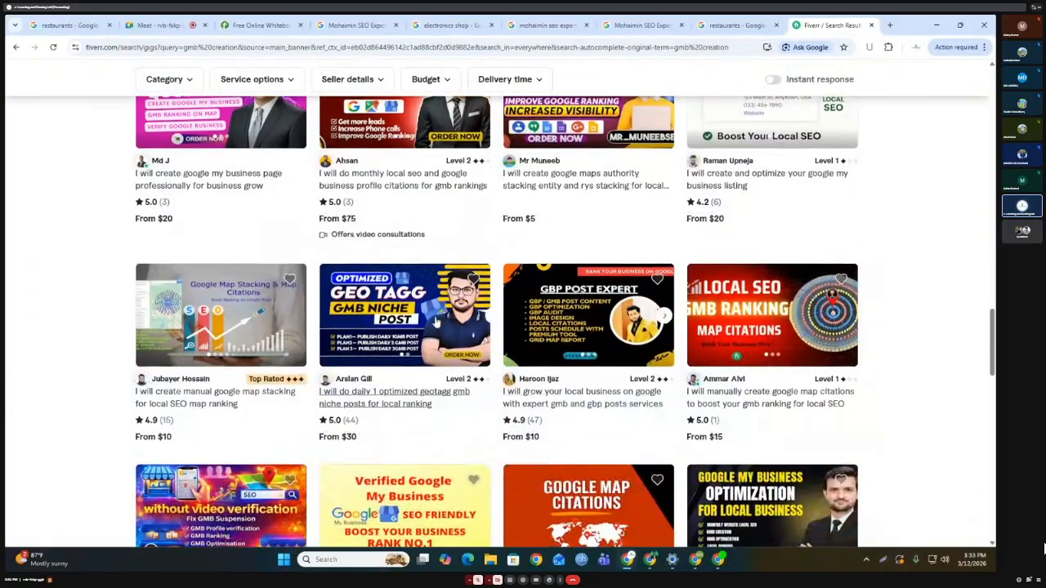
scroll(563, 307, "up", 15)
scroll(462, 301, "up", 10)
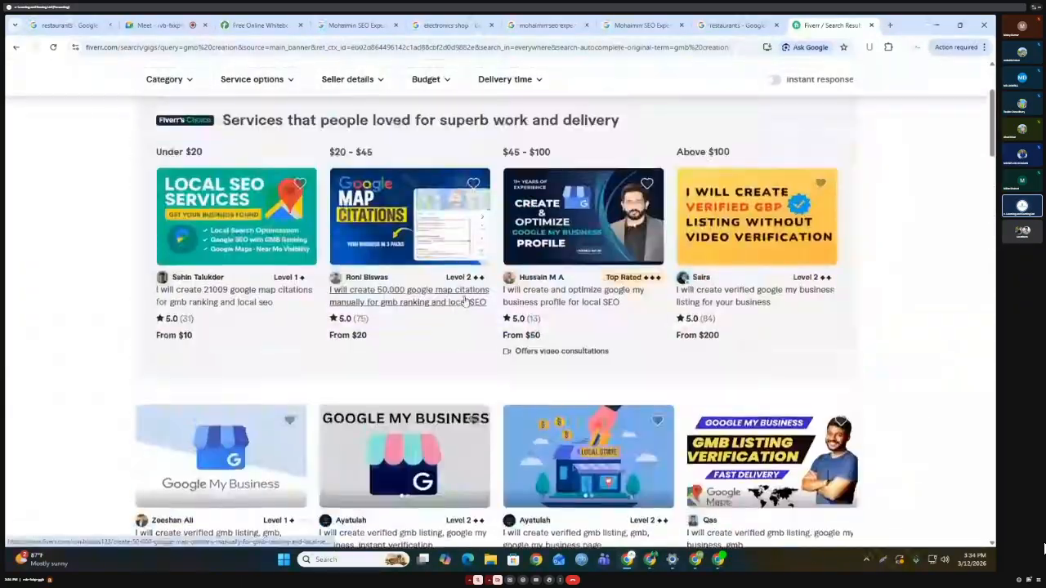
Search Google for "k work" in a new browser tab and open the Kwork website.
left_click(889, 26)
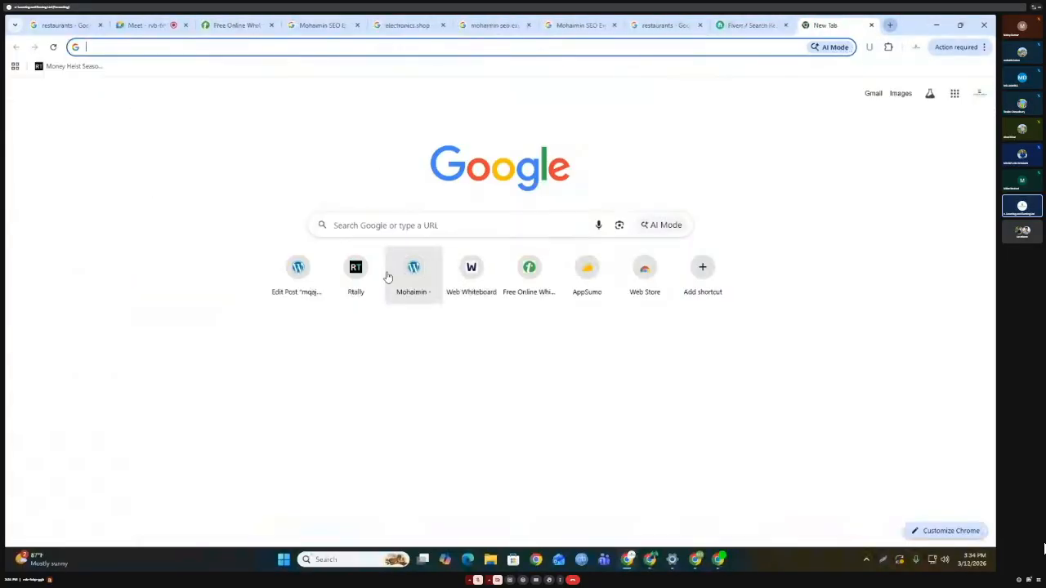
left_click(407, 225)
type("k w")
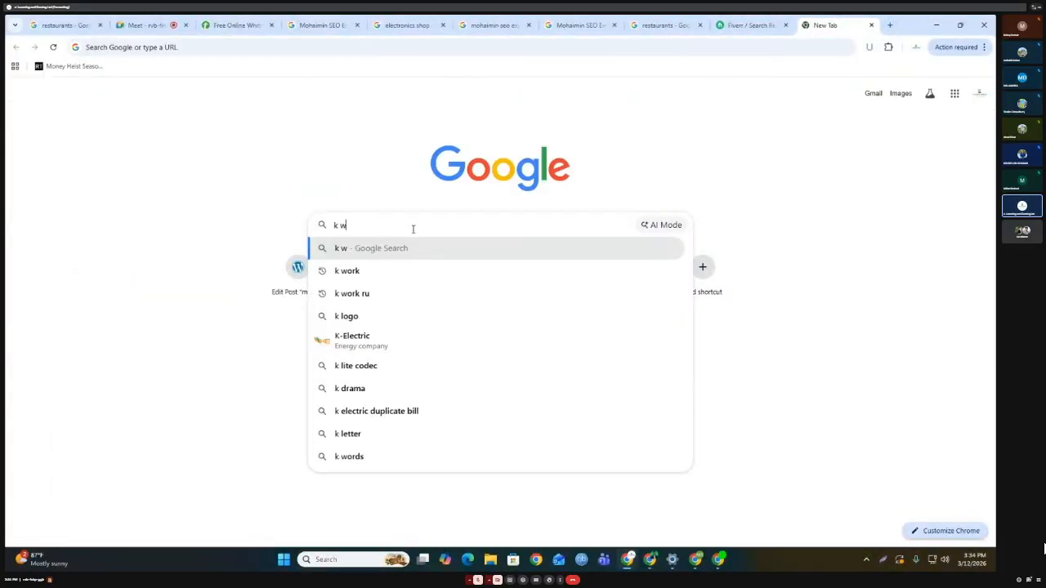
type("or")
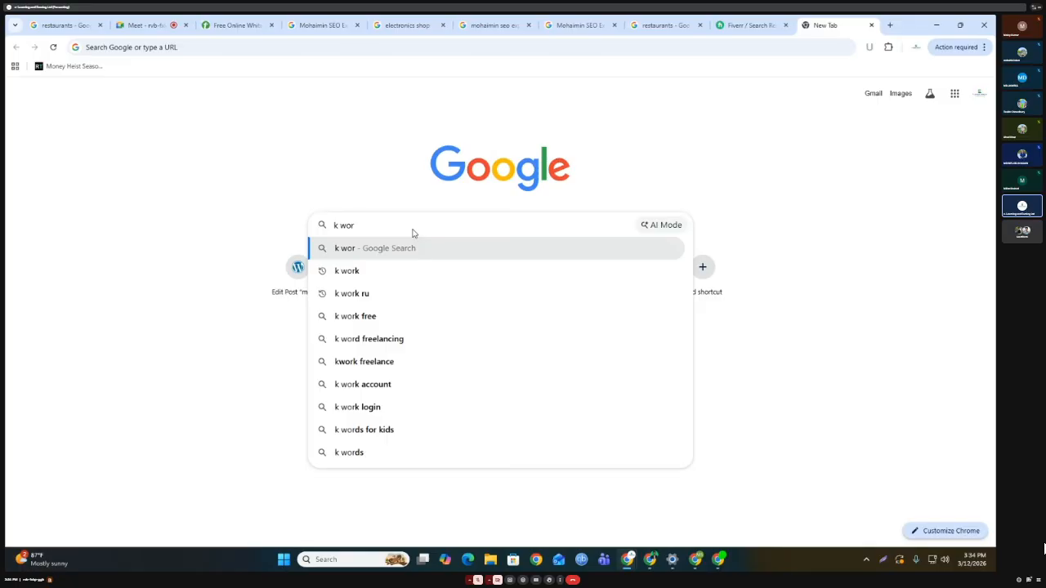
type("k")
key("Return")
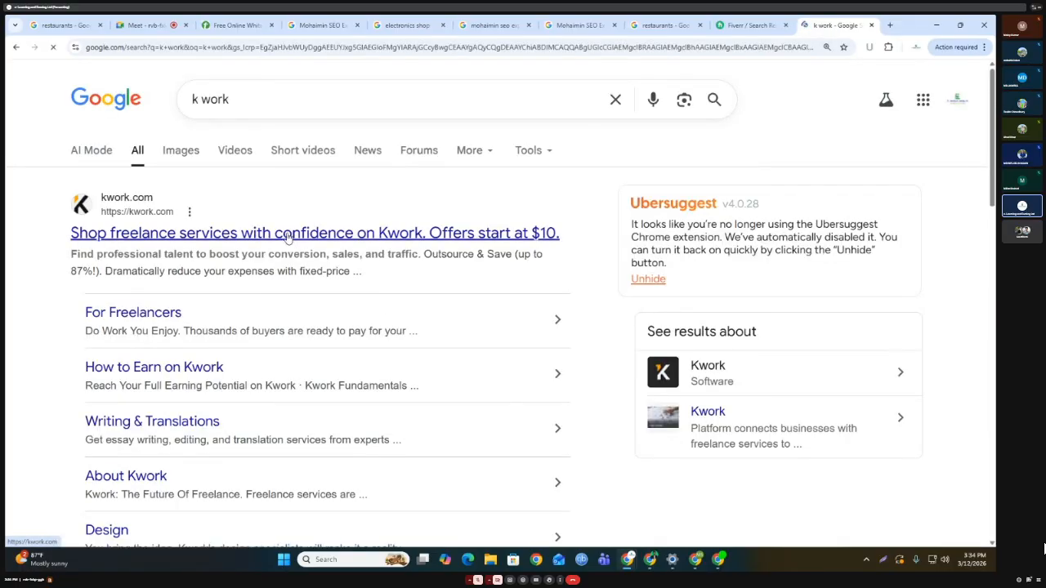
left_click(301, 234)
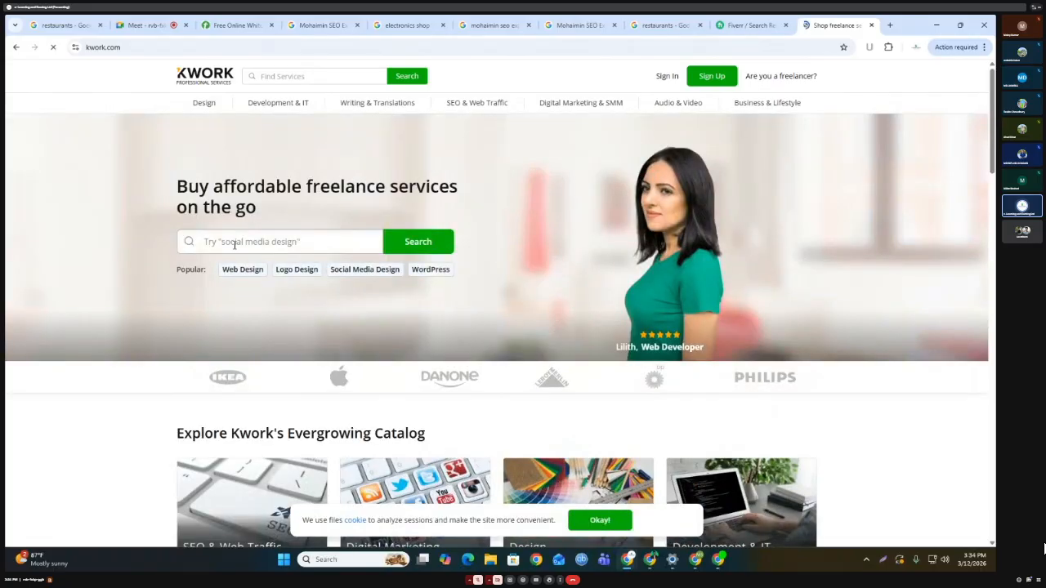
Search Kwork's freelance services for "gmb creation".
left_click(262, 239)
type("g")
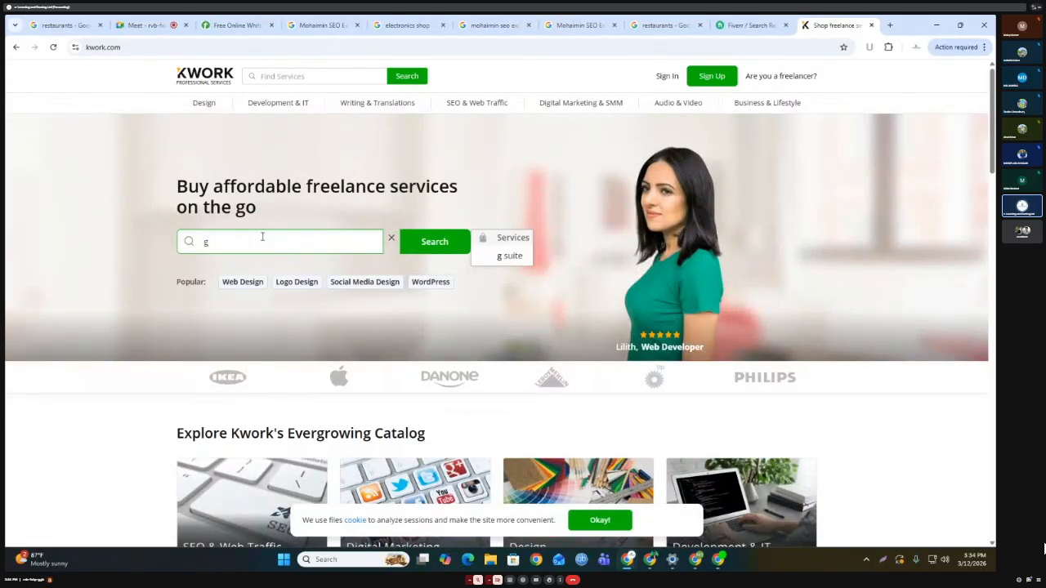
type("mb crea")
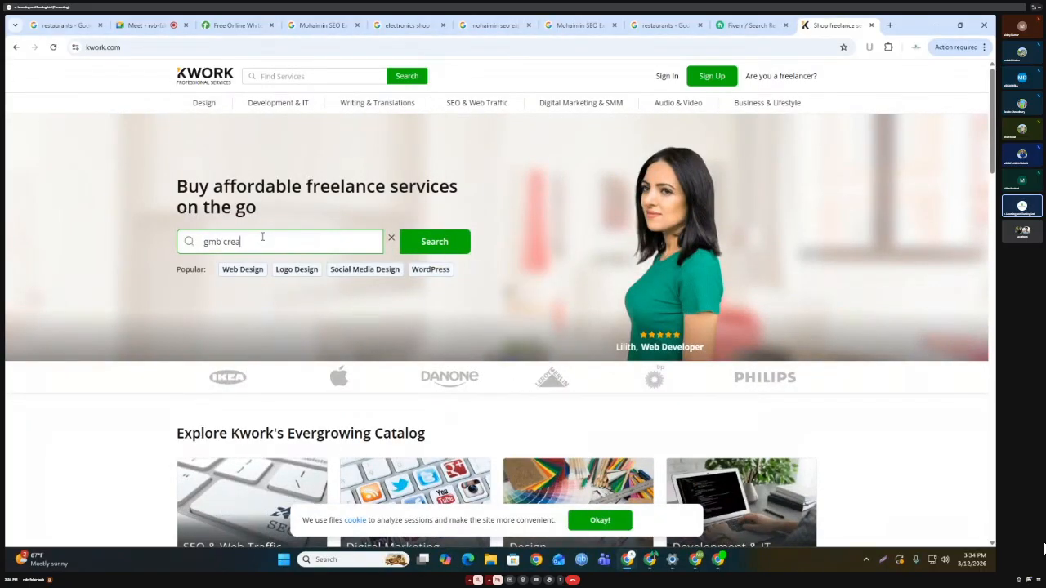
type("tion")
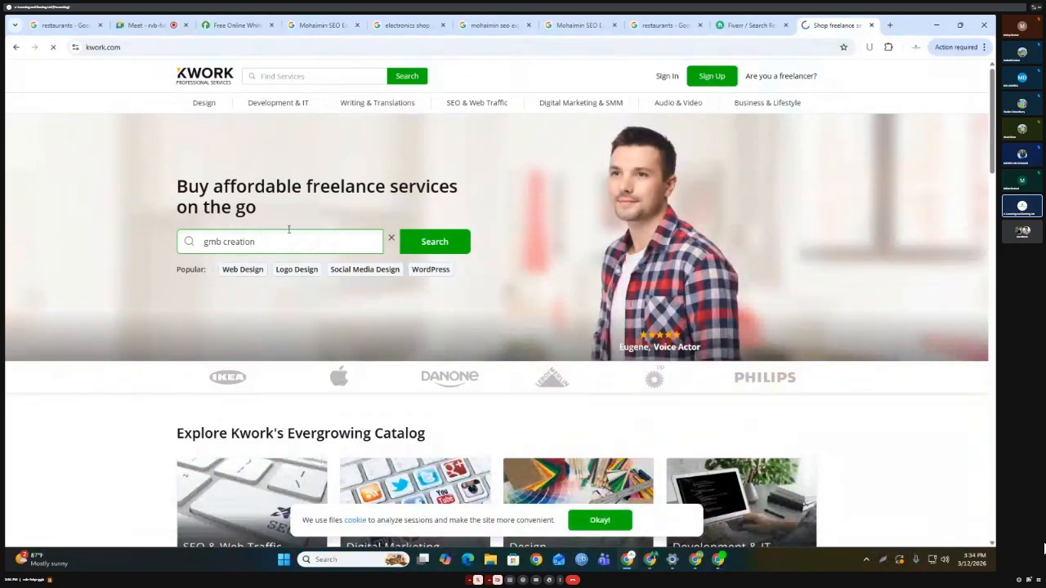
key("Return")
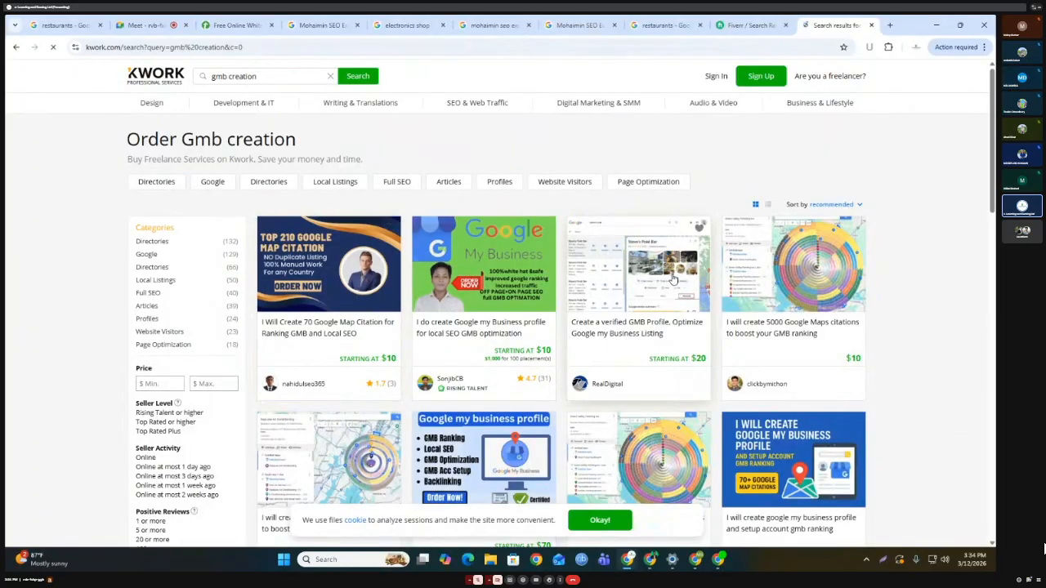
Examine the Kwork listings for GMB creation, comparing the offered services, sellers, ratings and starting prices.
scroll(592, 296, "down", 2)
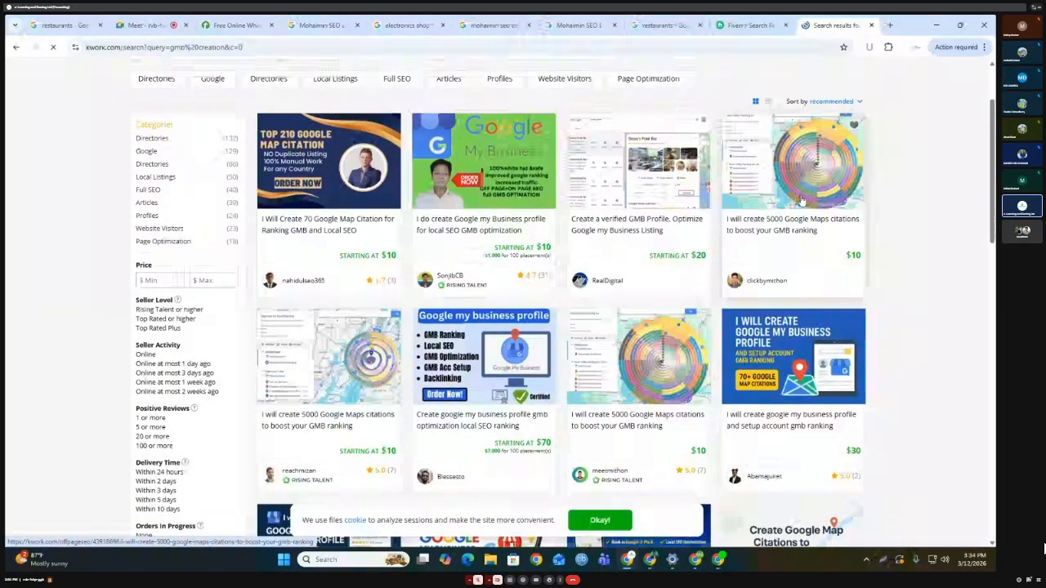
scroll(471, 285, "down", 2)
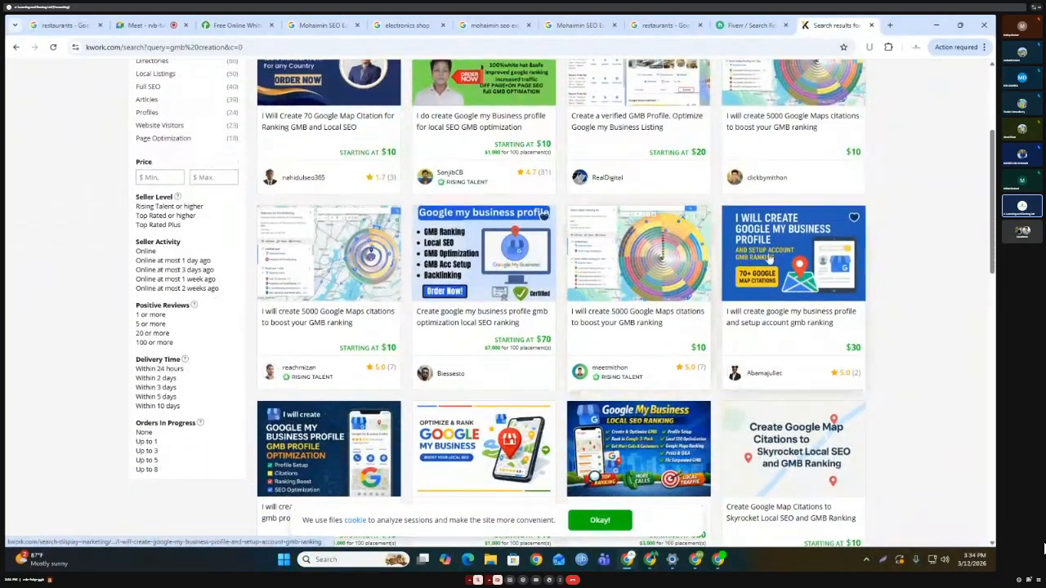
scroll(470, 285, "down", 3)
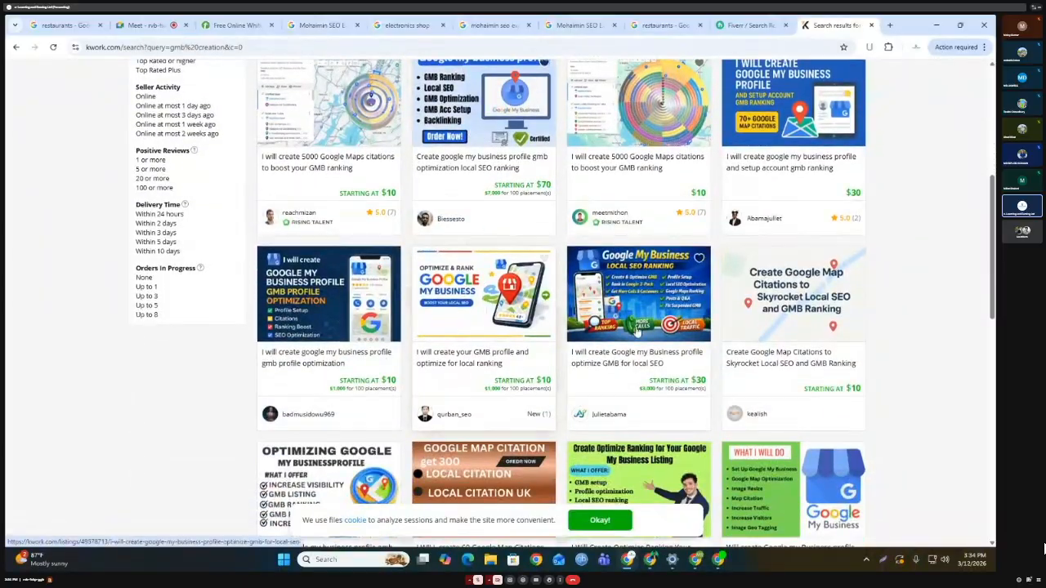
scroll(637, 327, "down", 4)
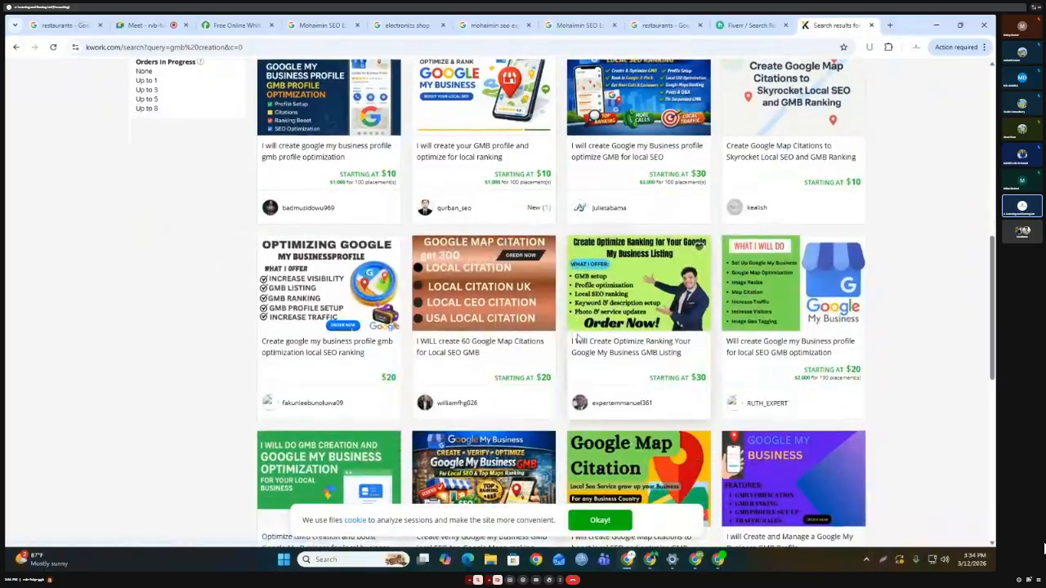
scroll(577, 337, "down", 4)
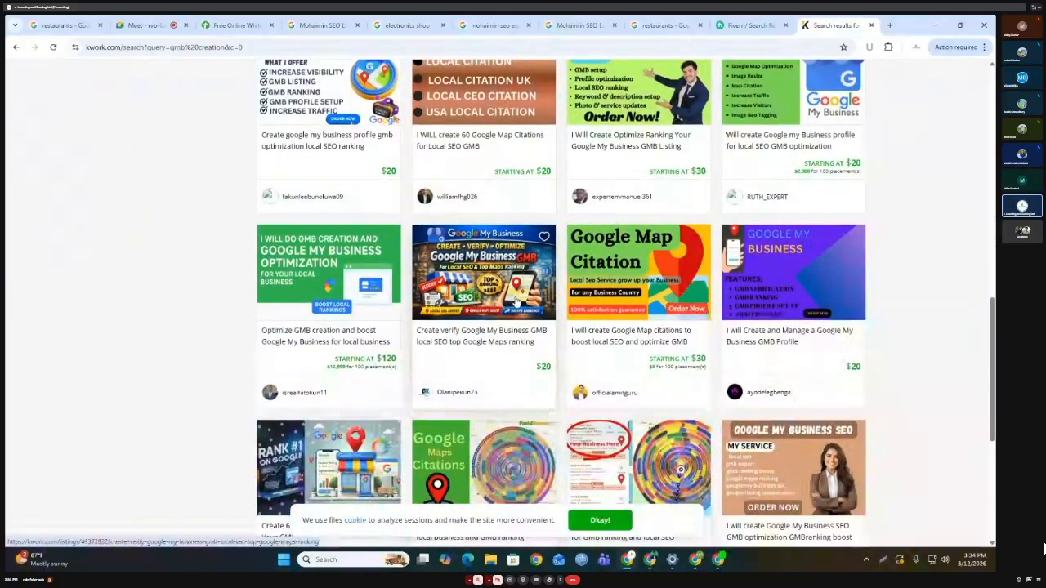
scroll(514, 302, "down", 3)
scroll(458, 288, "down", 3)
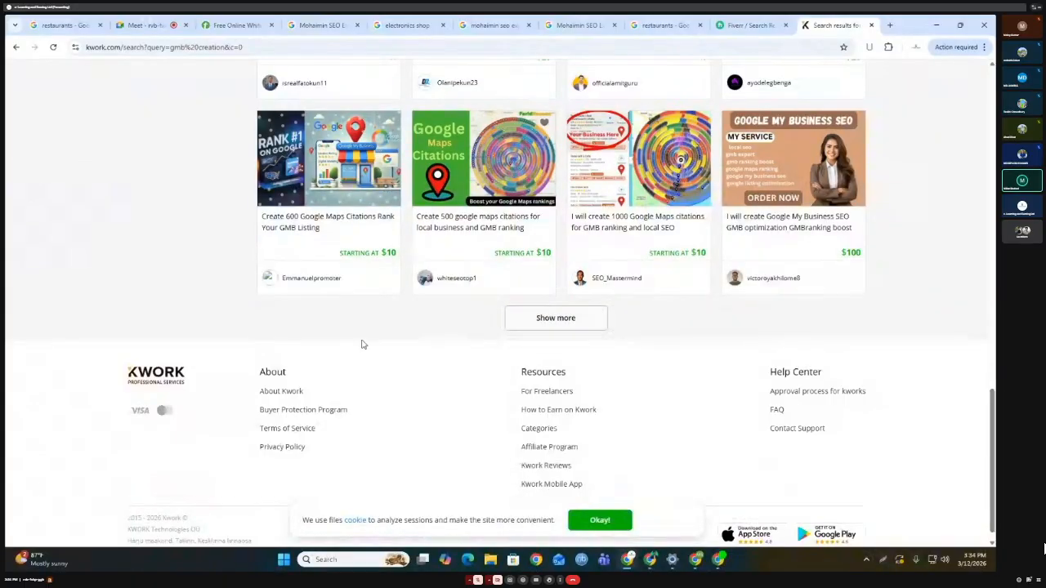
scroll(363, 343, "up", 10)
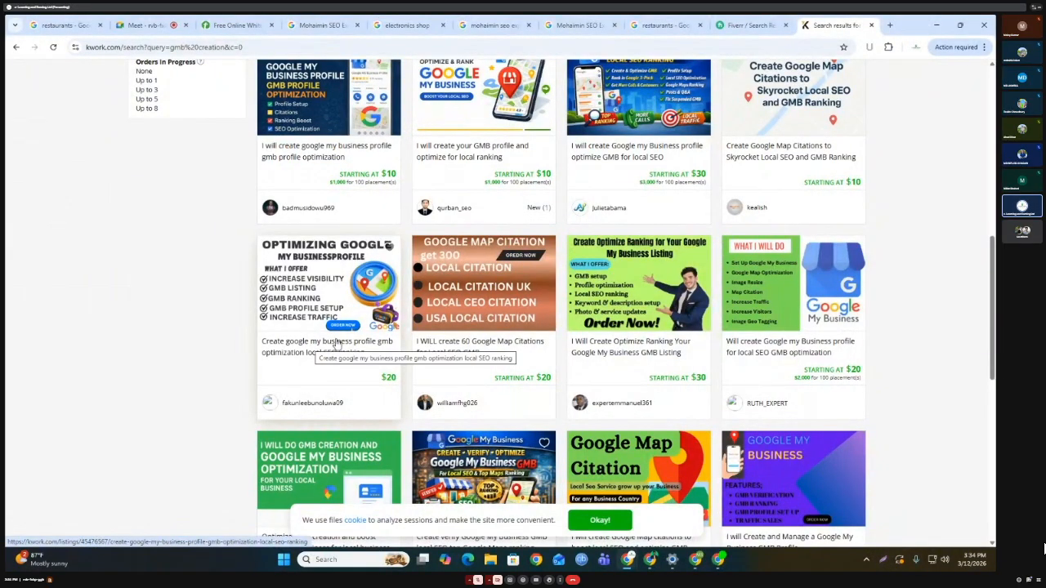
scroll(335, 343, "up", 10)
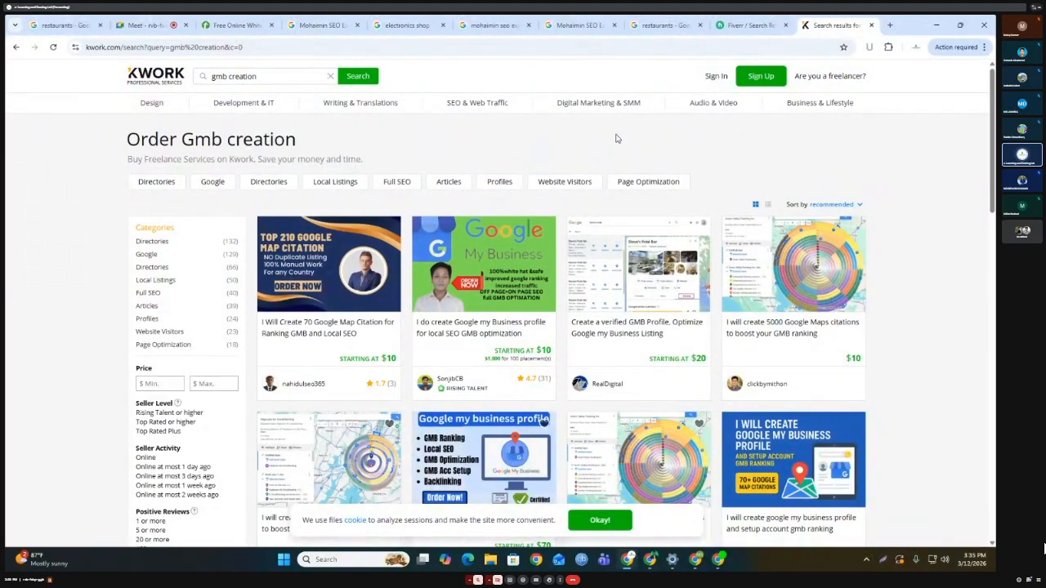
Accept Kwork's cookie notice and return to the Google Meet call.
left_click(598, 520)
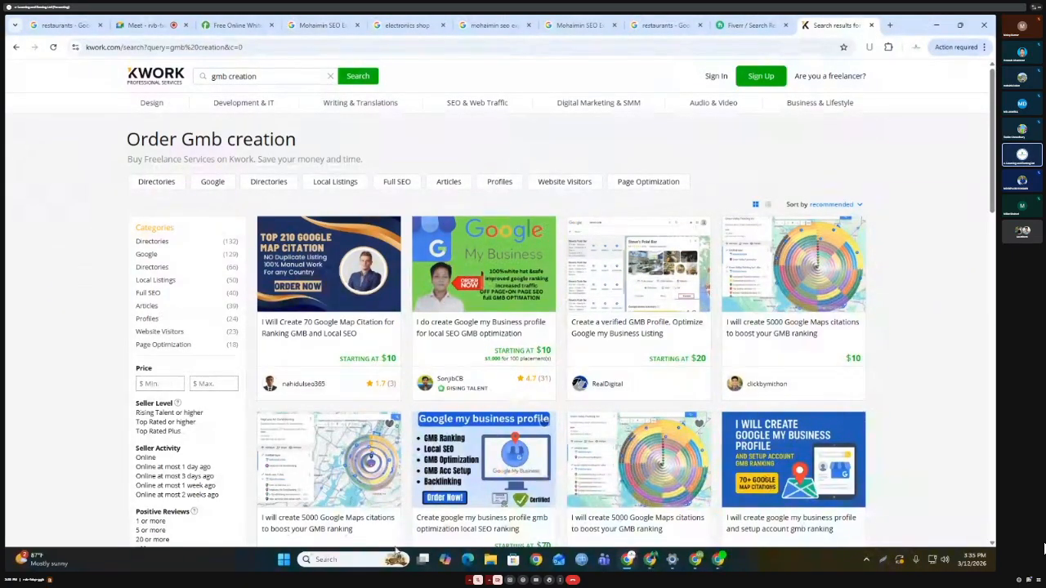
left_click(143, 25)
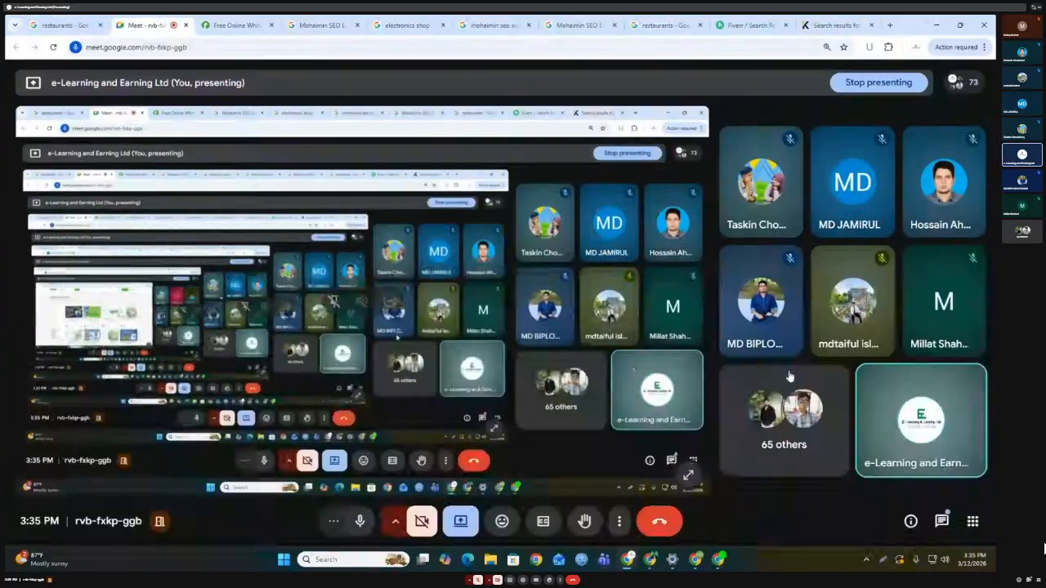
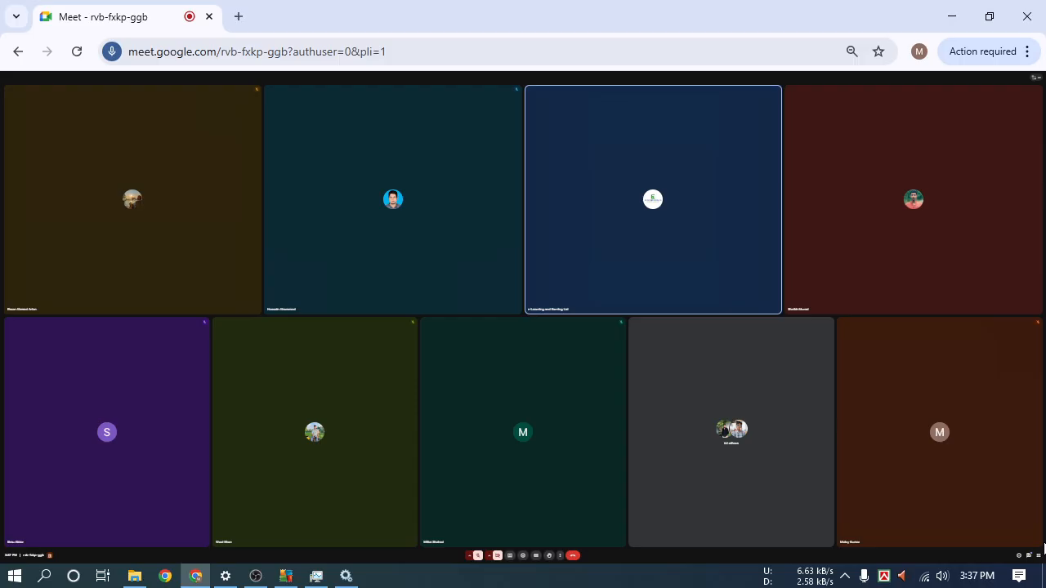
Switch to OBS, pause the screen recording, and bring the Google Meet window back to the front.
left_click(257, 574)
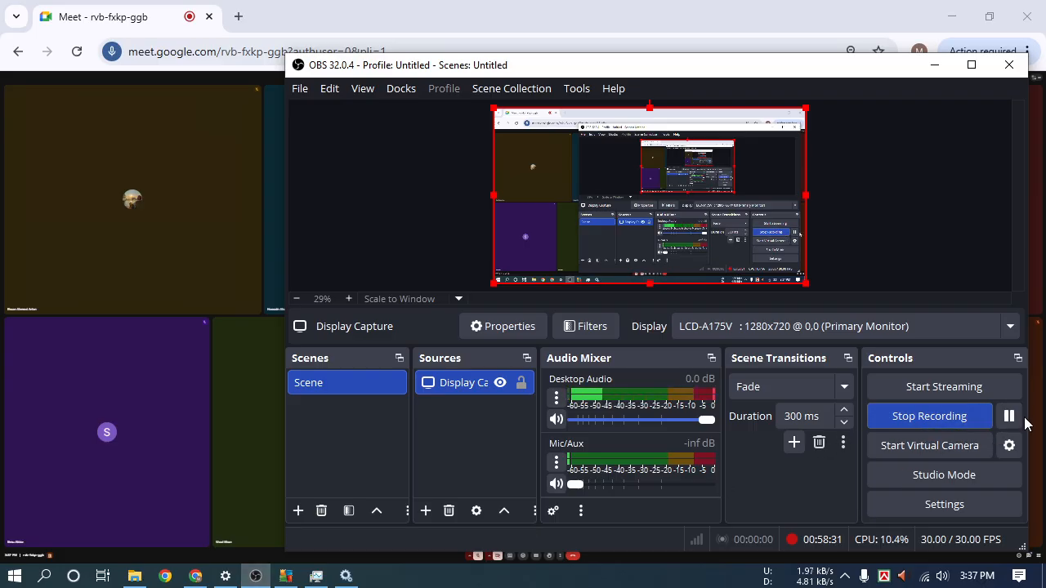
left_click(1009, 417)
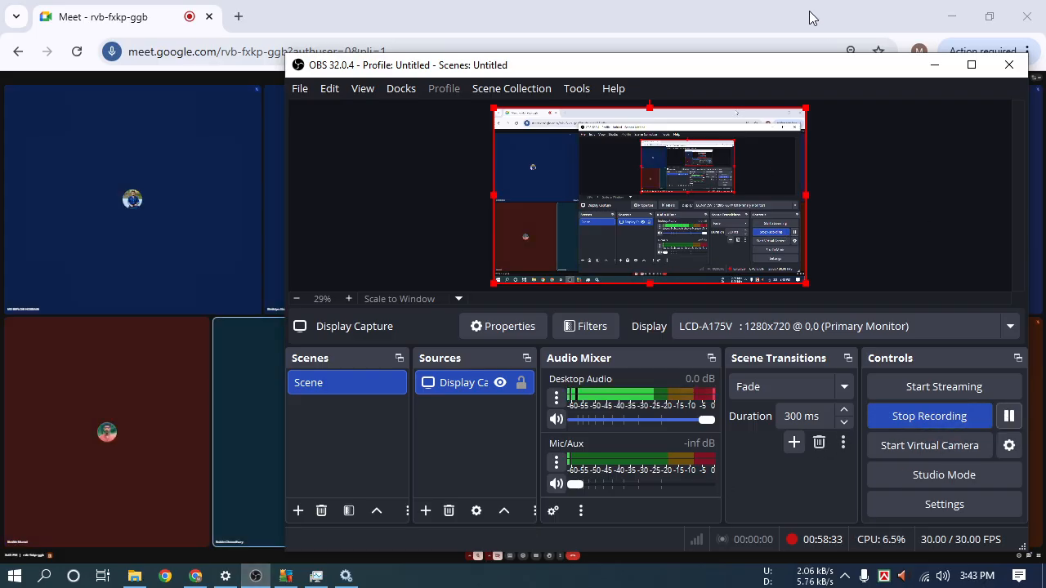
left_click(811, 18)
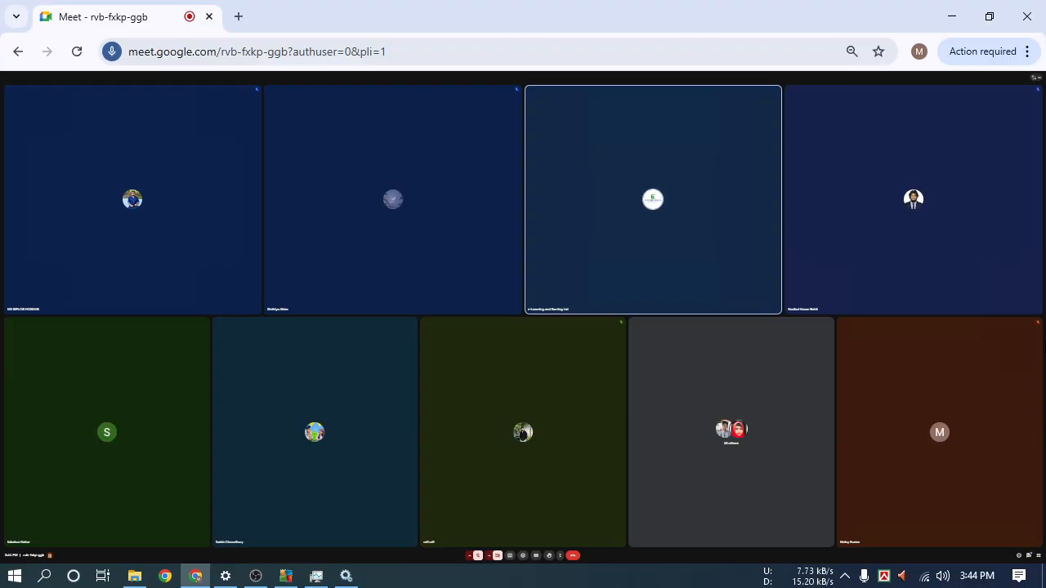
Switch to OBS again and maximize its window to show the recording controls.
left_click(254, 577)
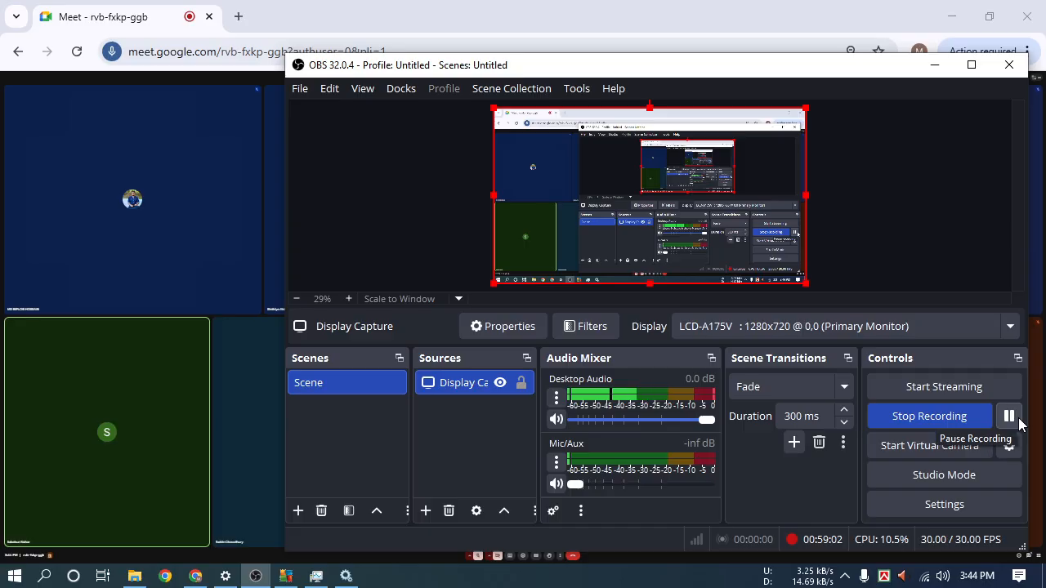
left_click_drag(889, 66, 945, 508)
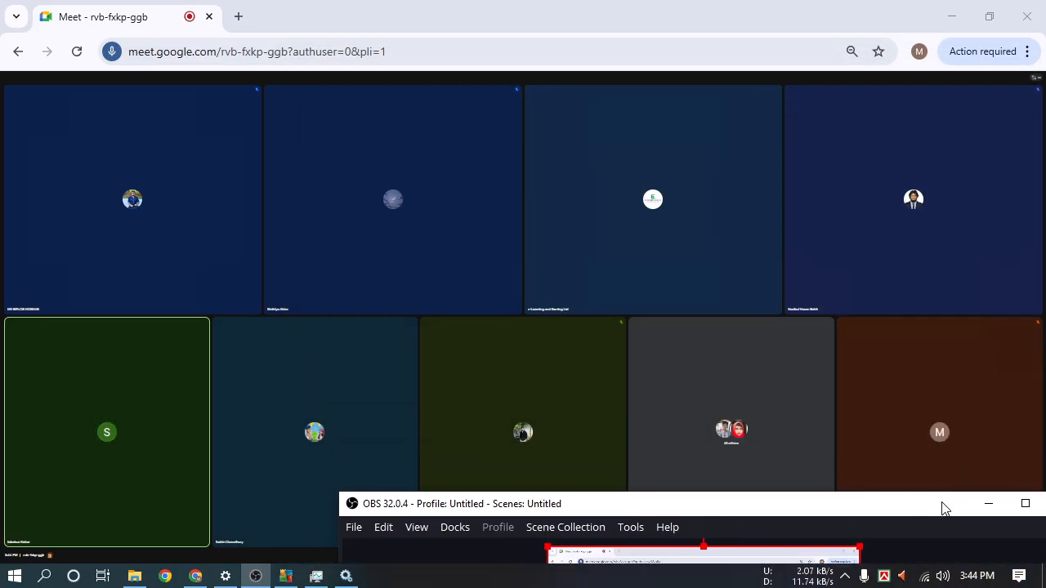
double_click(943, 505)
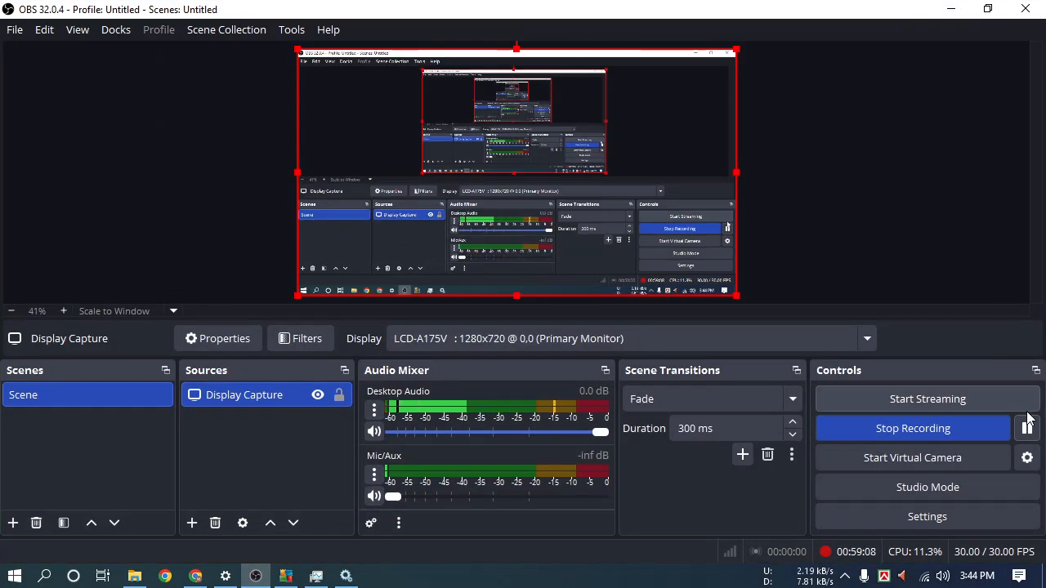